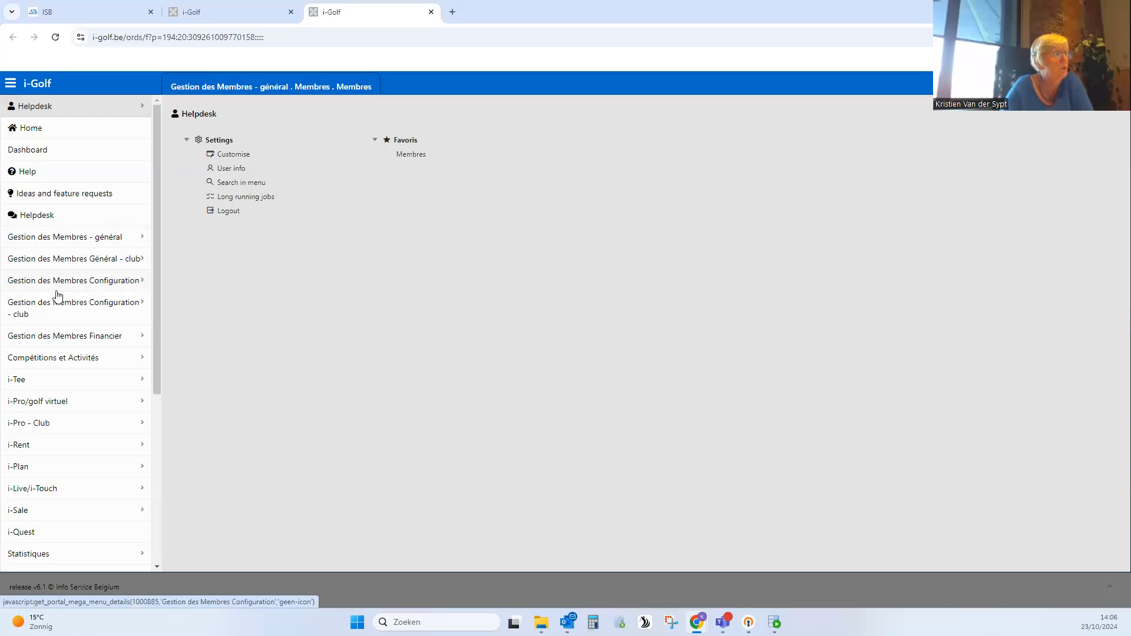
- Open Mise à l'agenda under Gestion des Membres Financier and search the entries for Exercice 2025
left_click(112, 338)
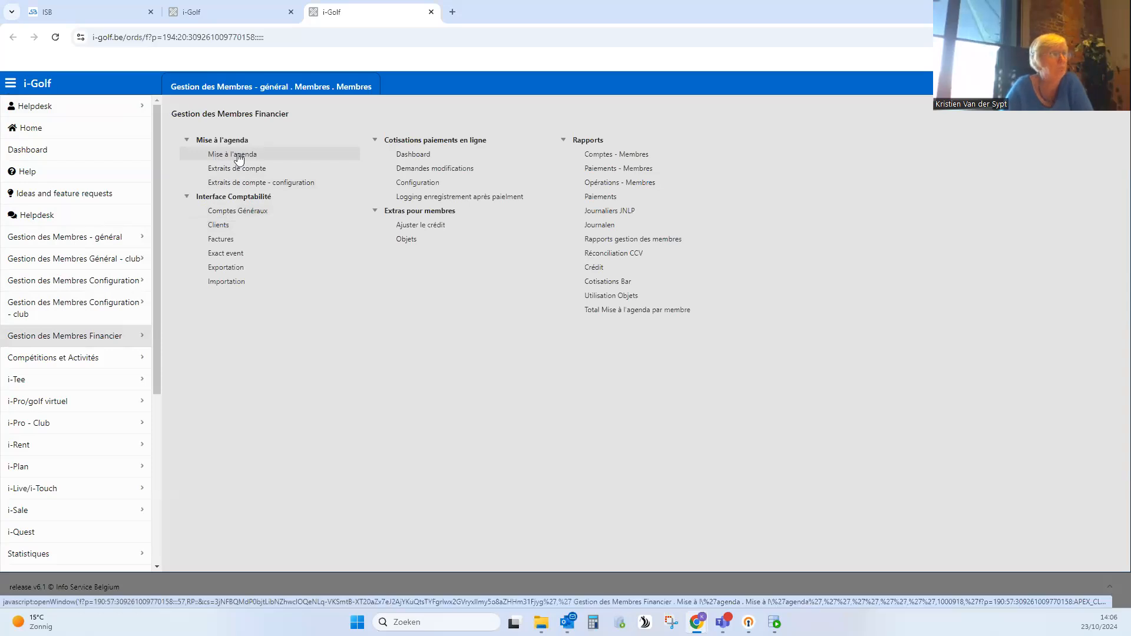
left_click(238, 157)
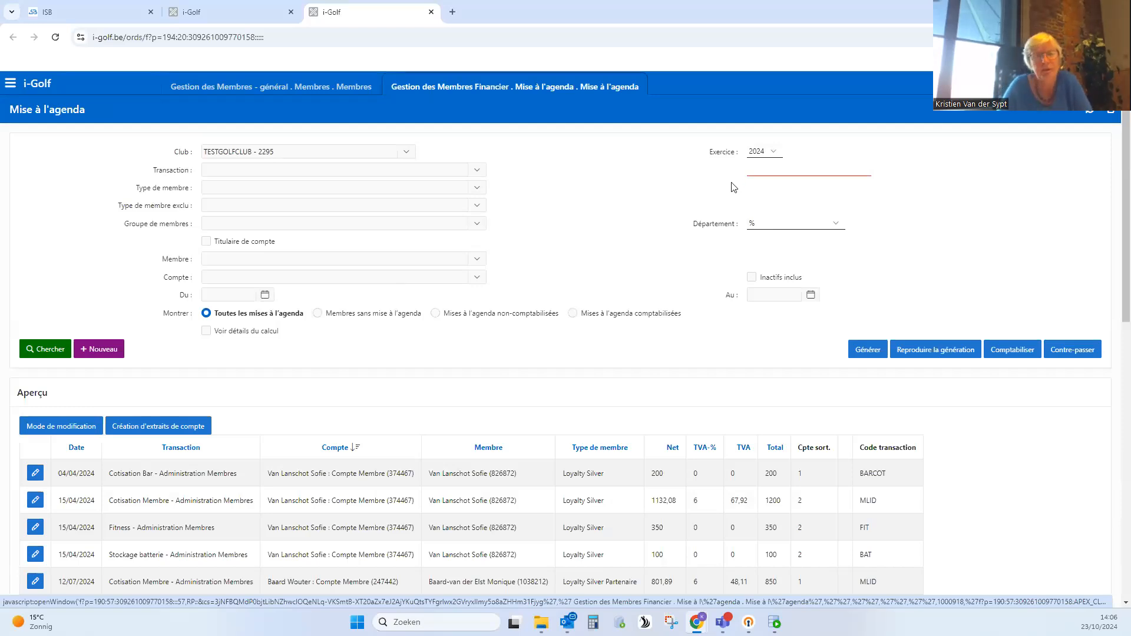
left_click(767, 154)
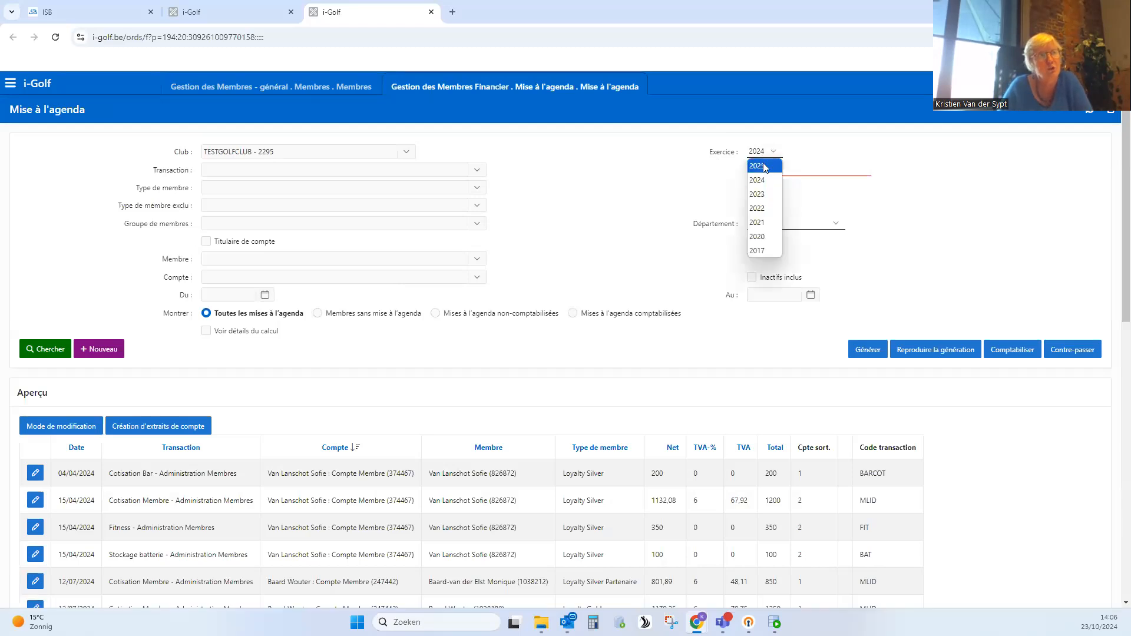
left_click(763, 166)
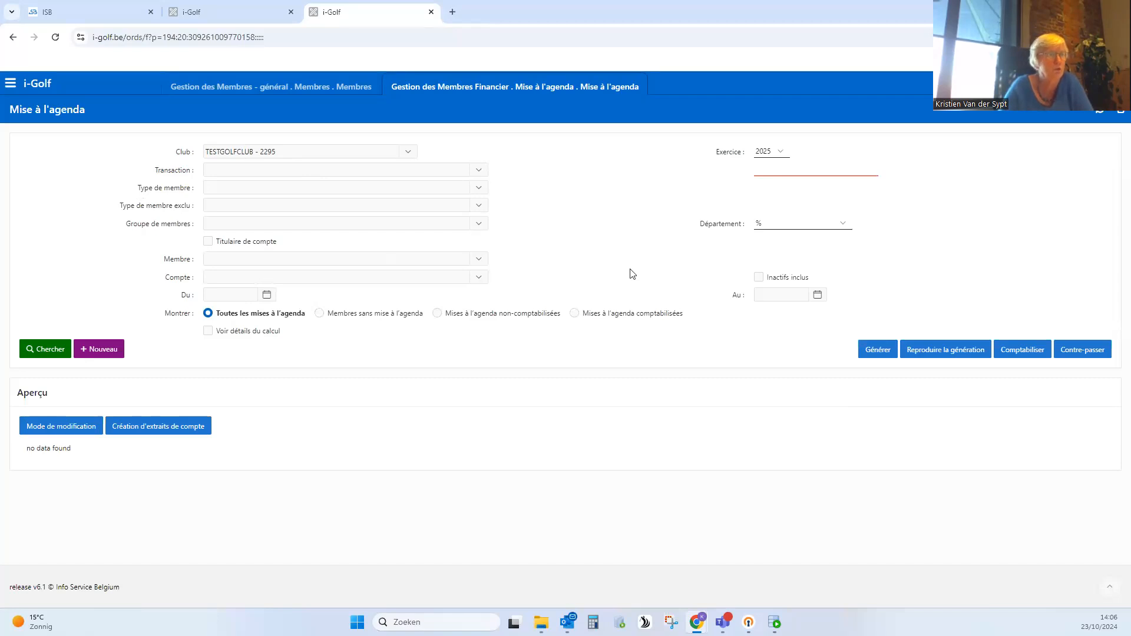
left_click(52, 351)
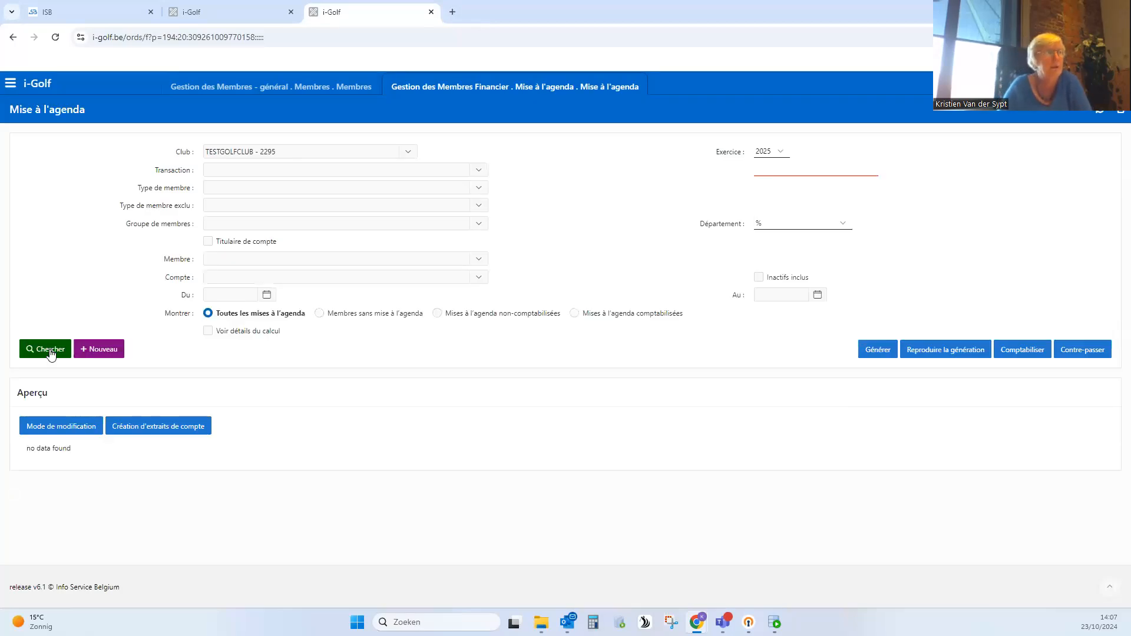
- Generate the mises à l'agenda with reference date 01/01/2025
left_click(878, 352)
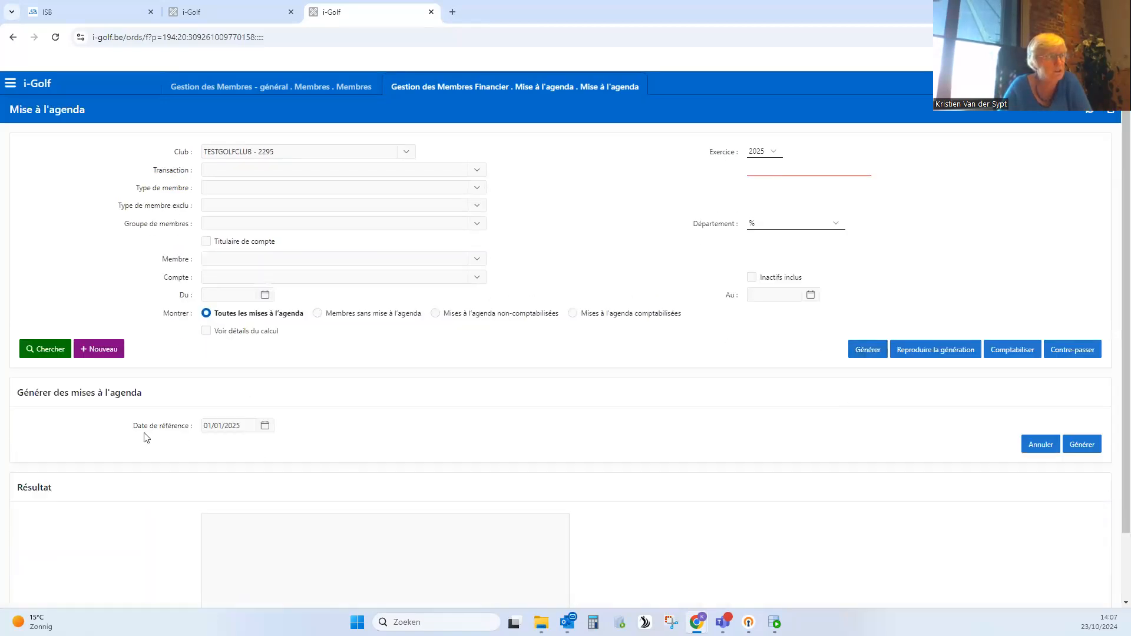
left_click_drag(138, 428, 206, 430)
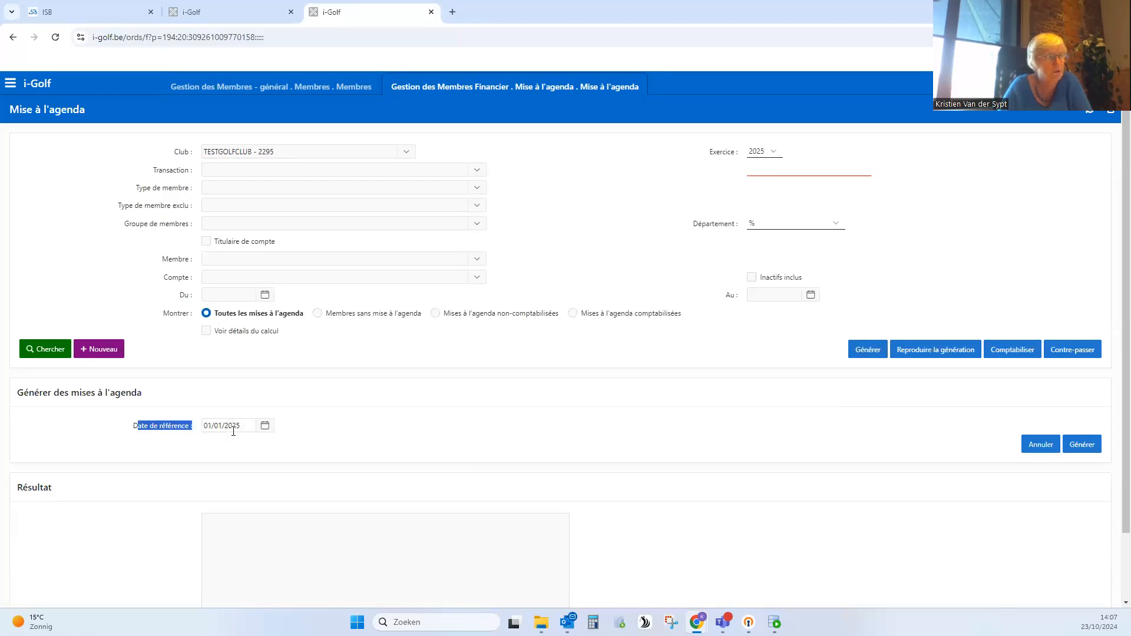
left_click(476, 427)
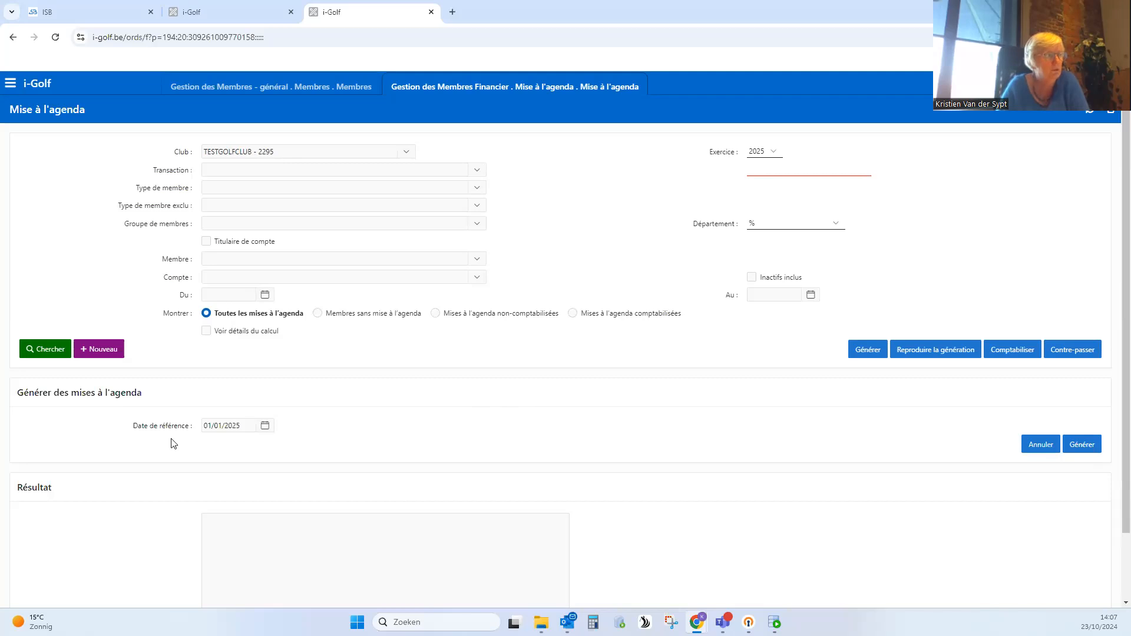
left_click(242, 426)
left_click(378, 440)
left_click(245, 430)
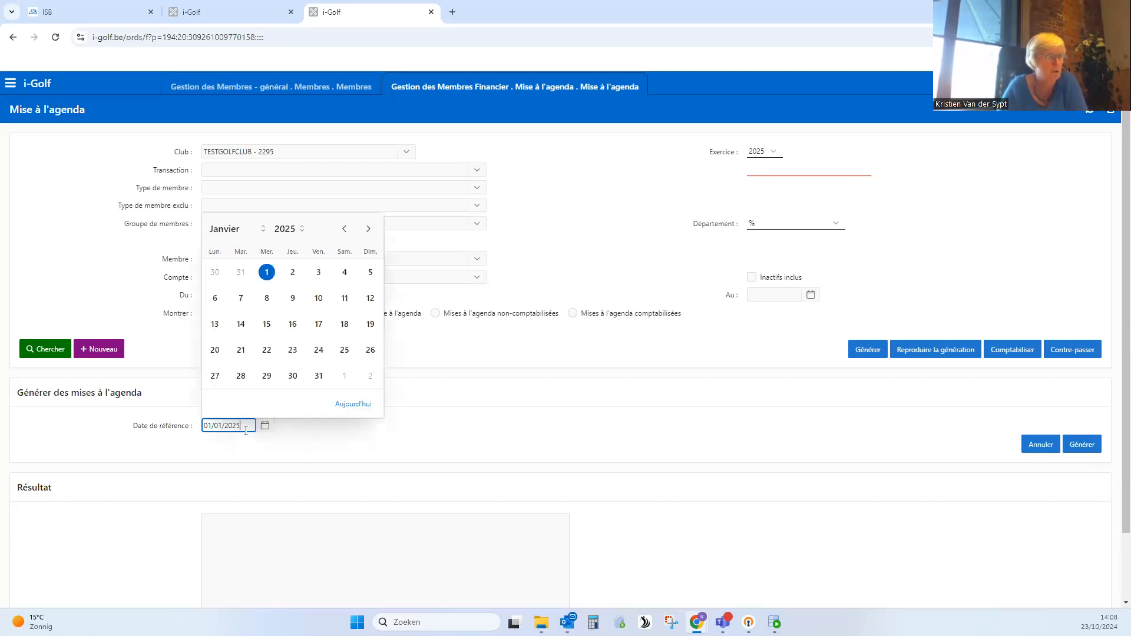
left_click(469, 445)
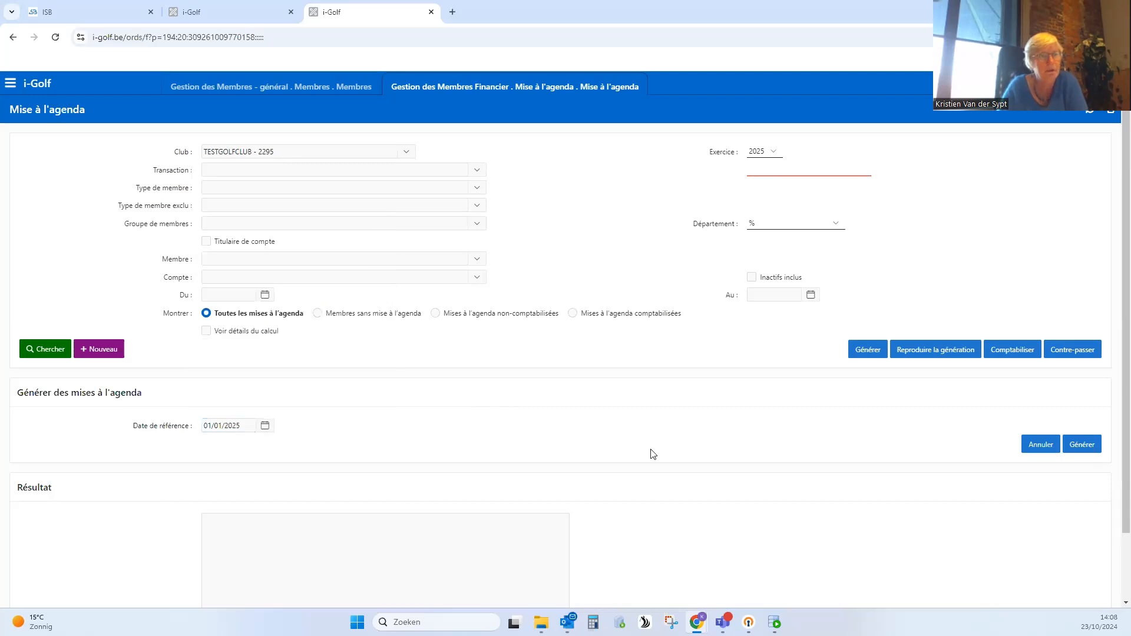
left_click(1087, 448)
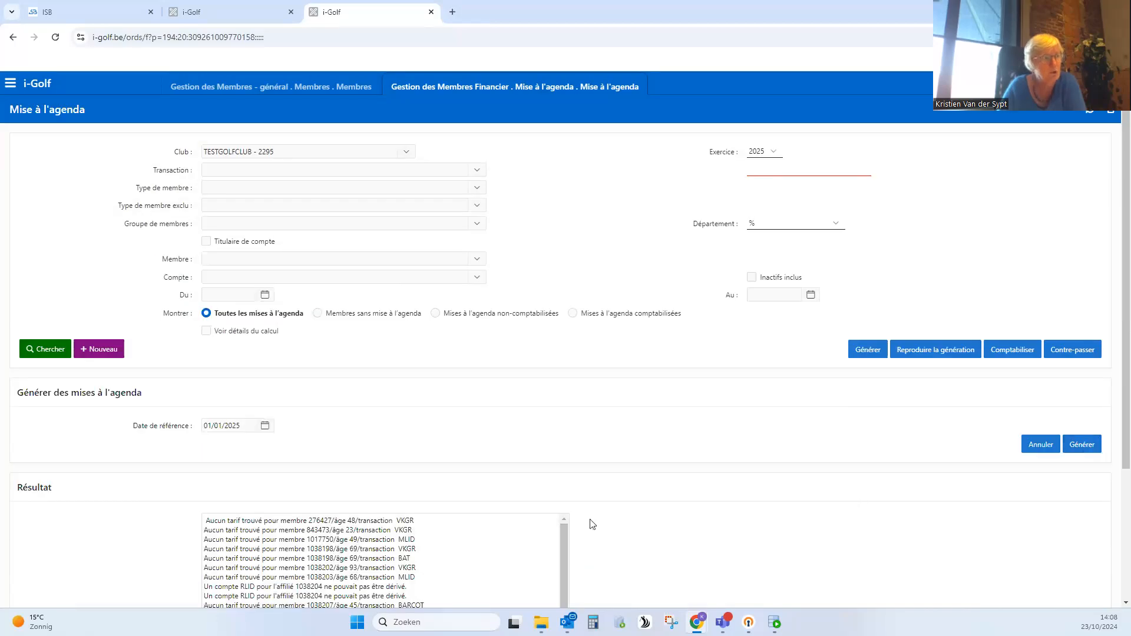
- Copy the member number from the first line of the generation results and search for it in Aperçu des Membres
scroll(592, 525, "down", 3)
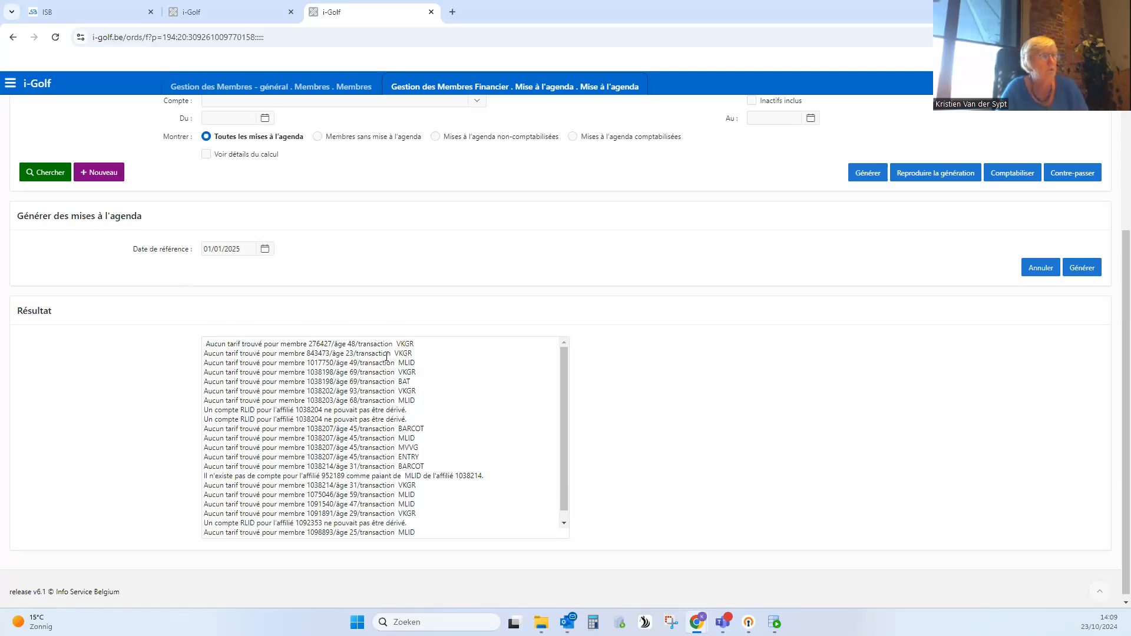
left_click(319, 344)
double_click(318, 344)
key("ctrl+c")
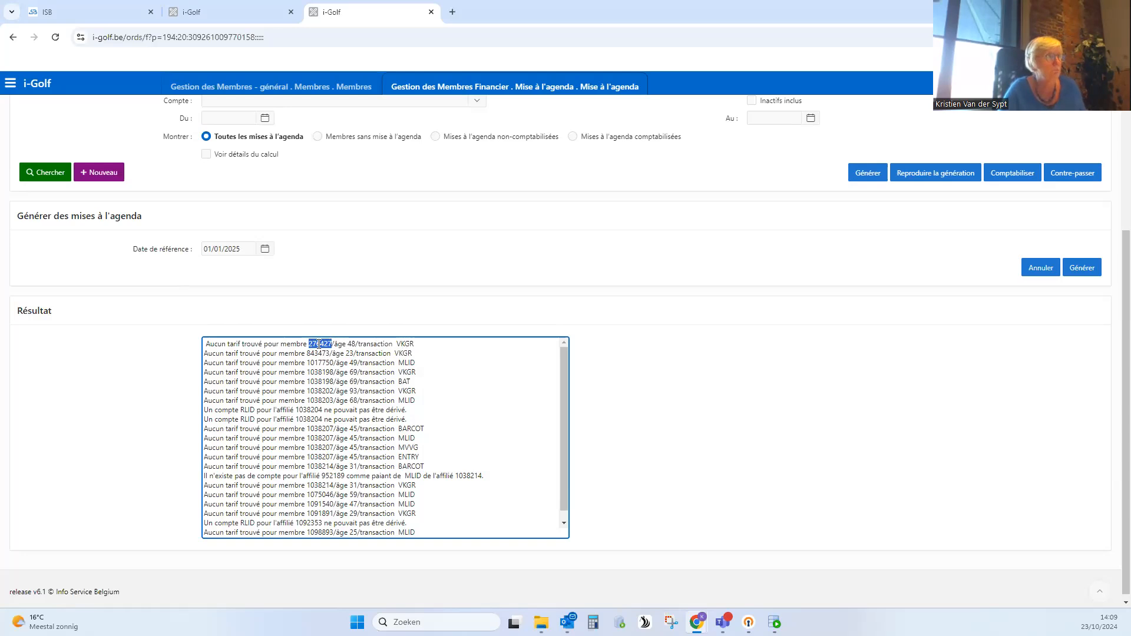
left_click(325, 88)
left_click(771, 172)
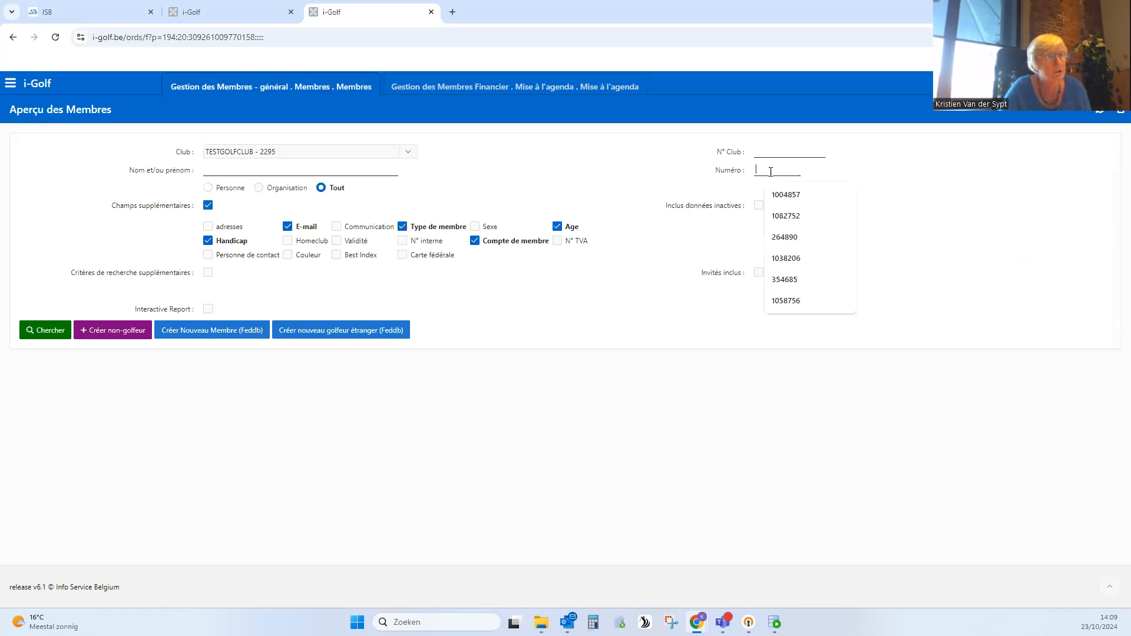
key("ctrl+v")
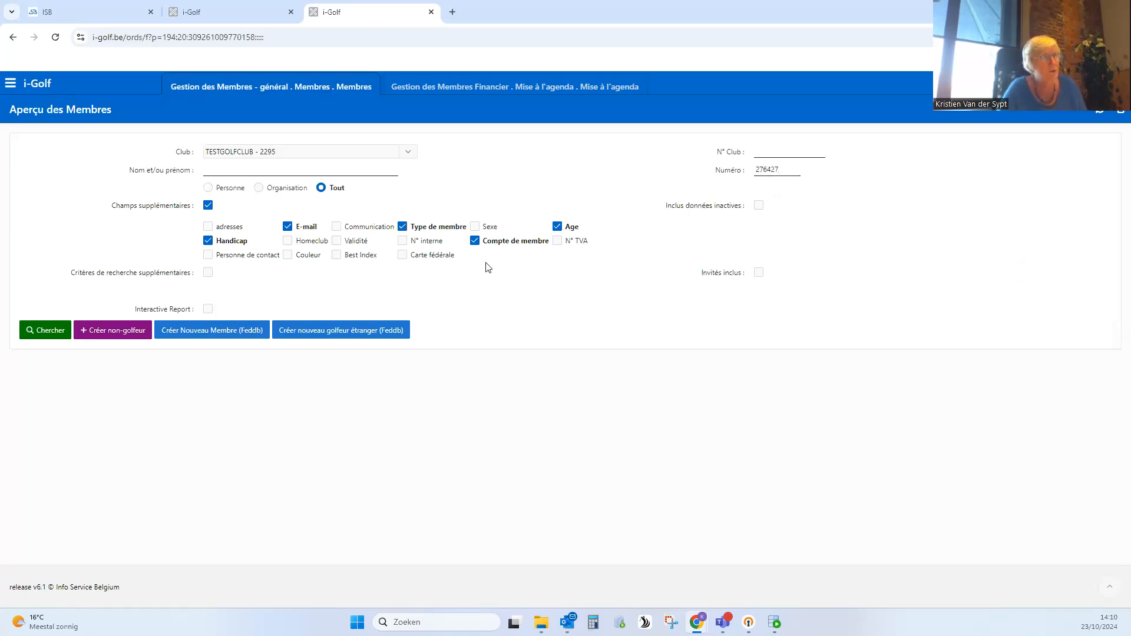
left_click(40, 332)
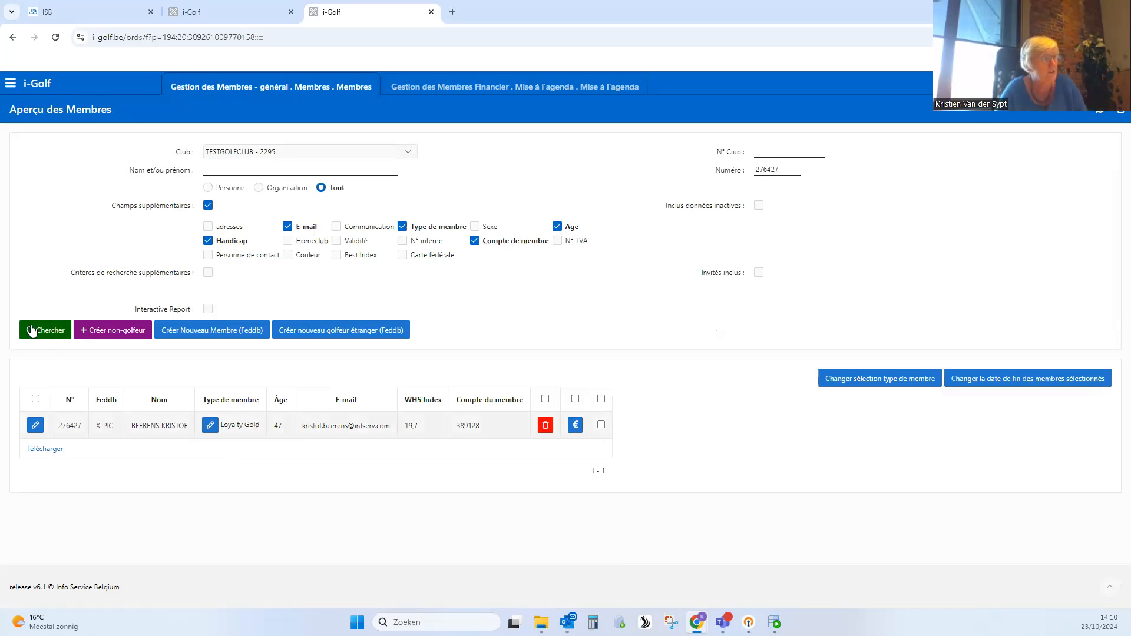
- Open the found member's record, include inactive data, and check the Type de membre section
left_click(36, 426)
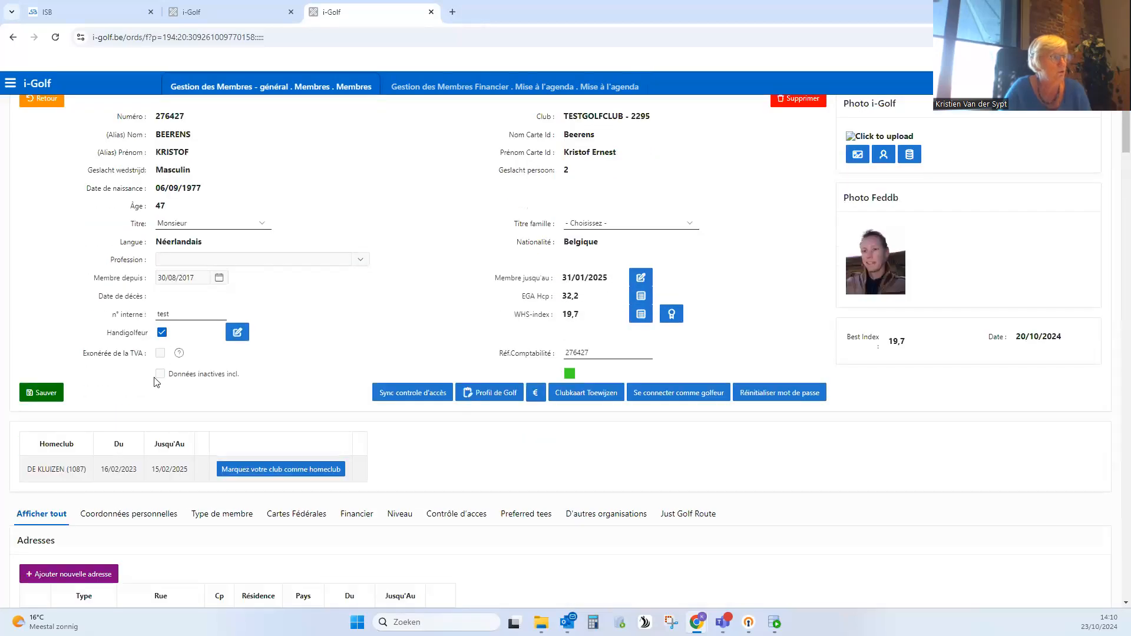
left_click(160, 374)
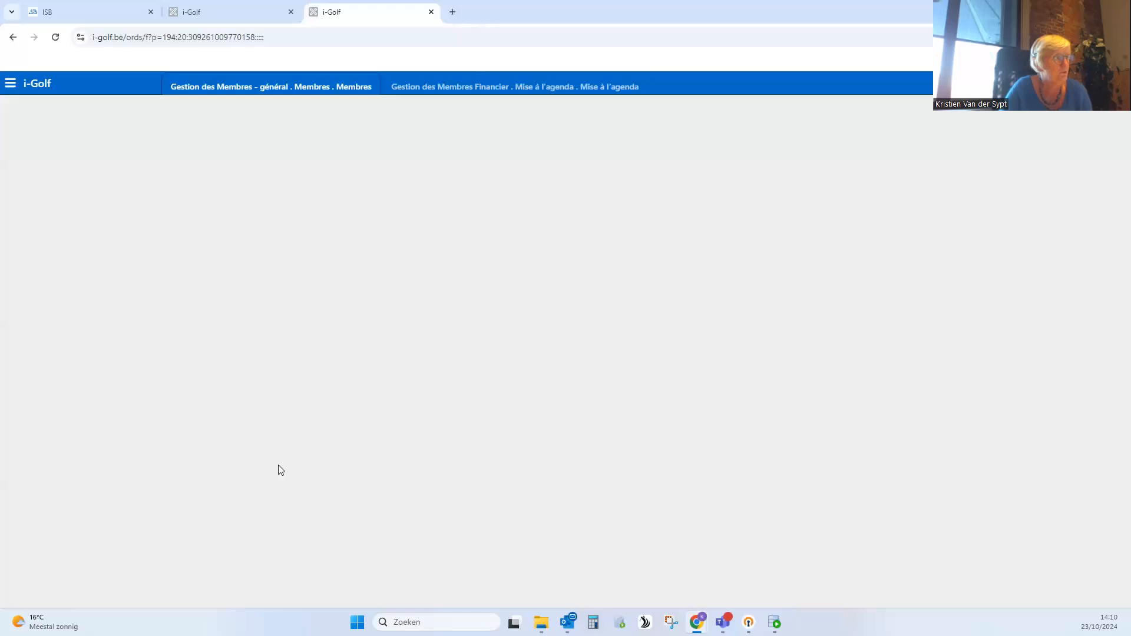
scroll(280, 466, "down", 5)
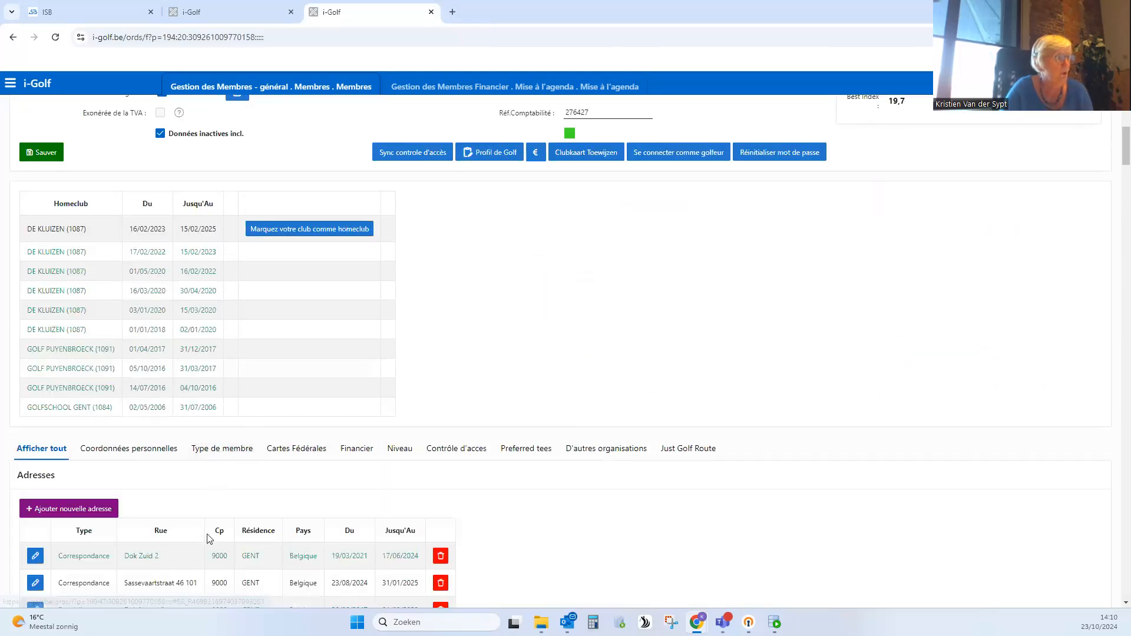
scroll(200, 501, "down", 1)
left_click(202, 391)
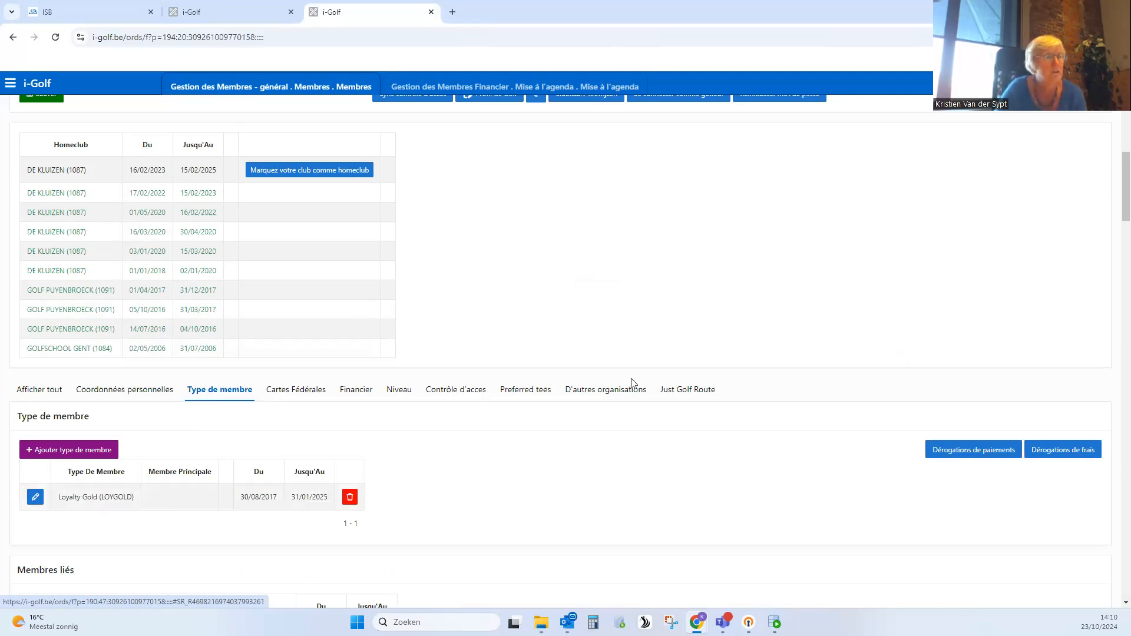
- Check the transaction code on the first generation result line and find VKGR in the Types de transactions configuration
left_click(421, 88)
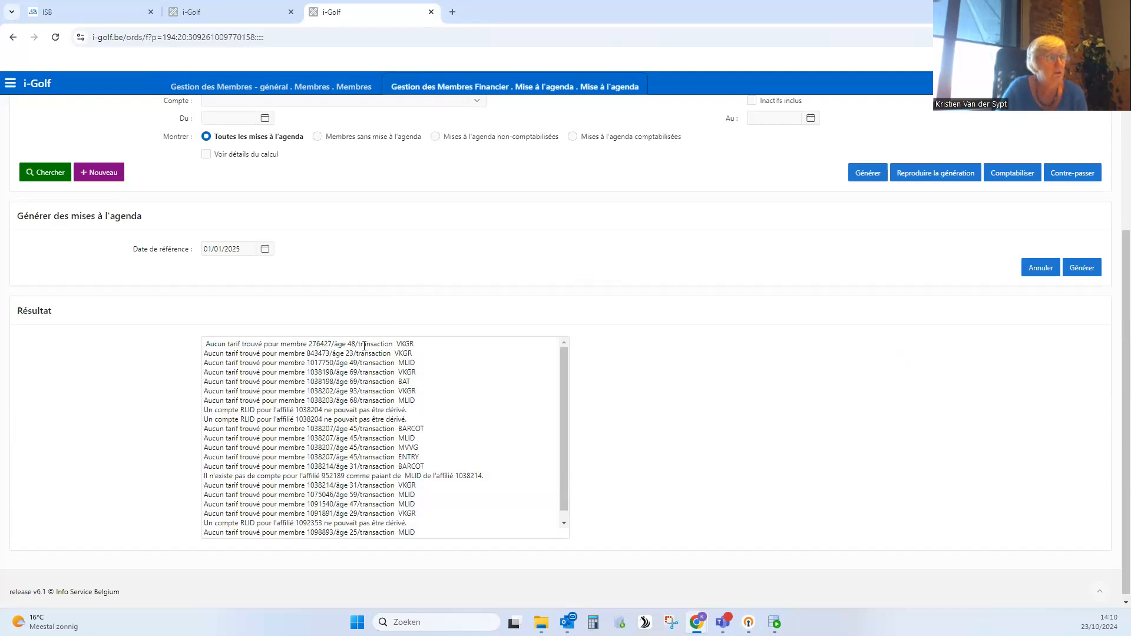
left_click(415, 343)
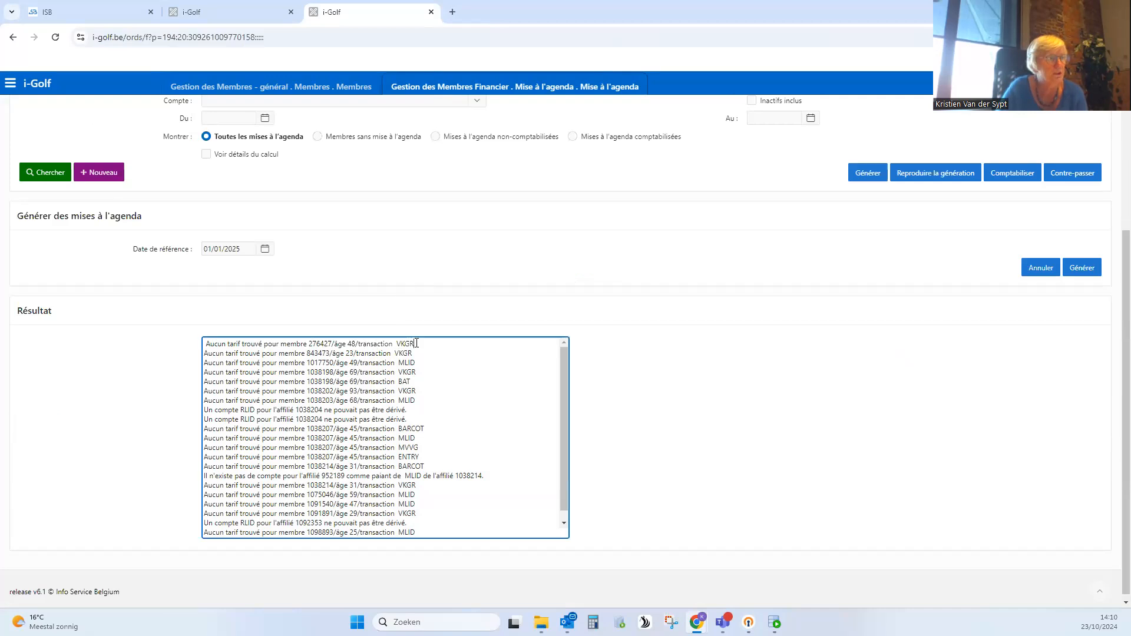
left_click_drag(412, 343, 398, 343)
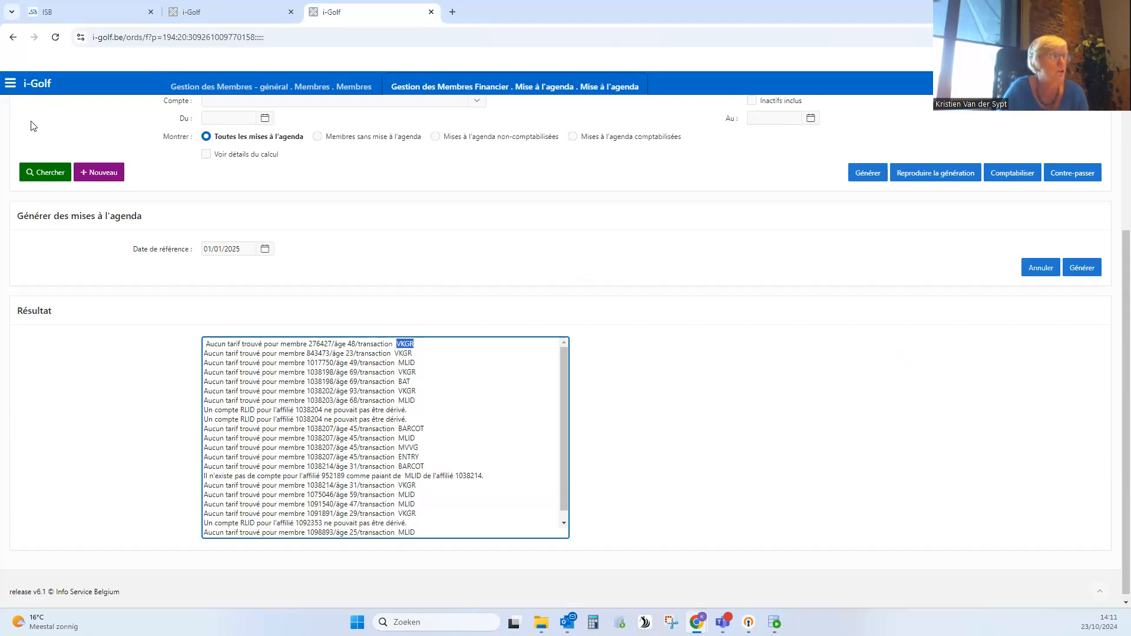
left_click(10, 83)
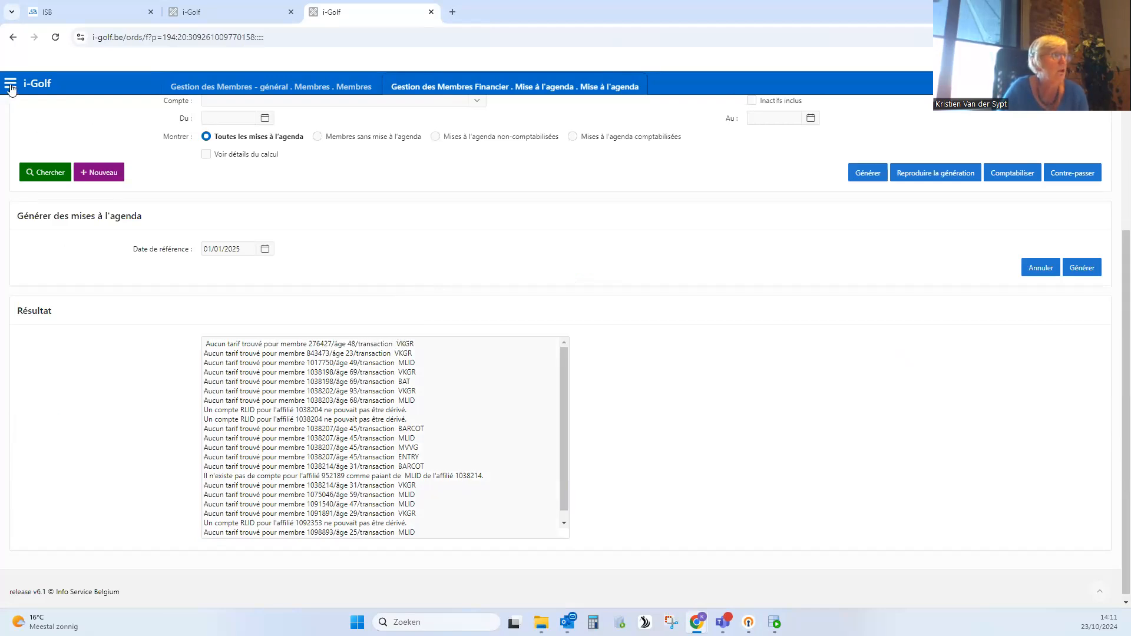
left_click(90, 281)
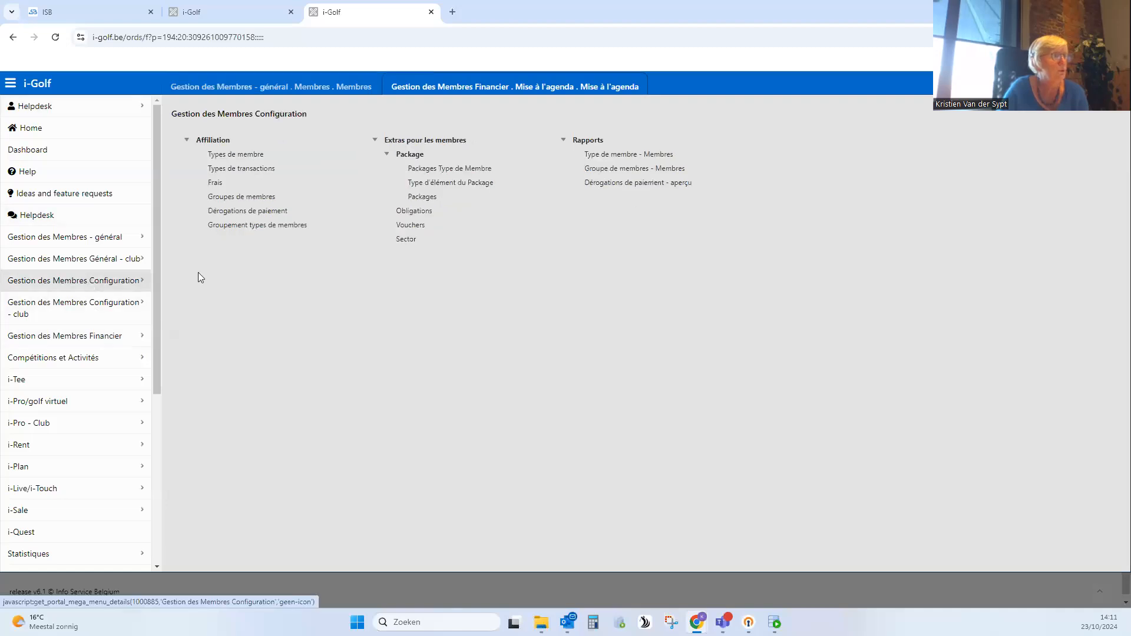
left_click(262, 171)
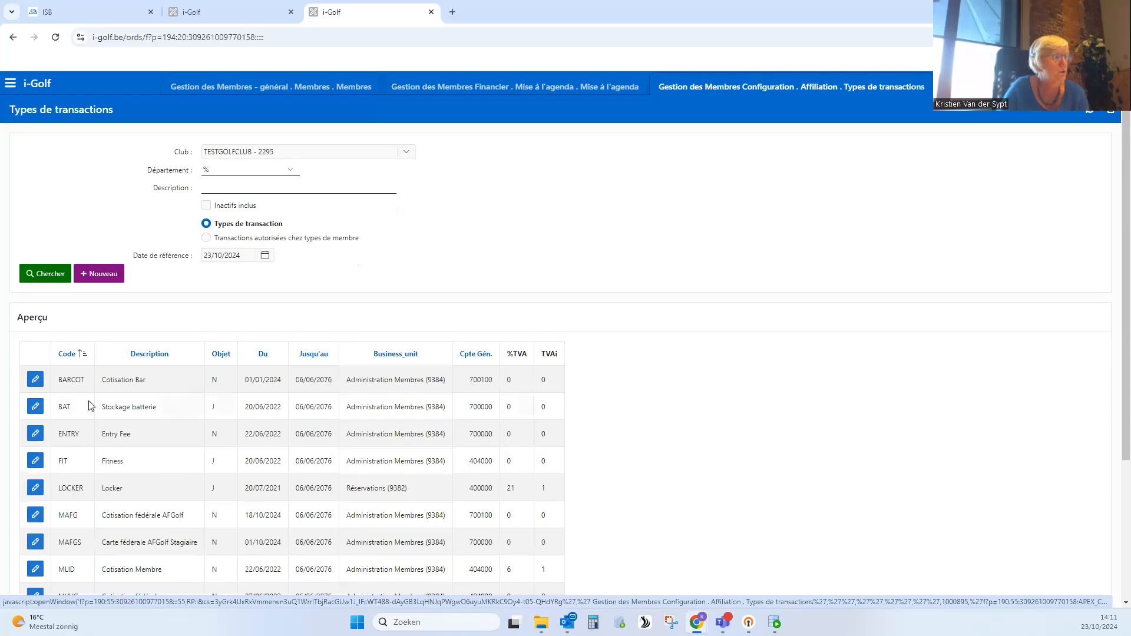
scroll(88, 406, "down", 3)
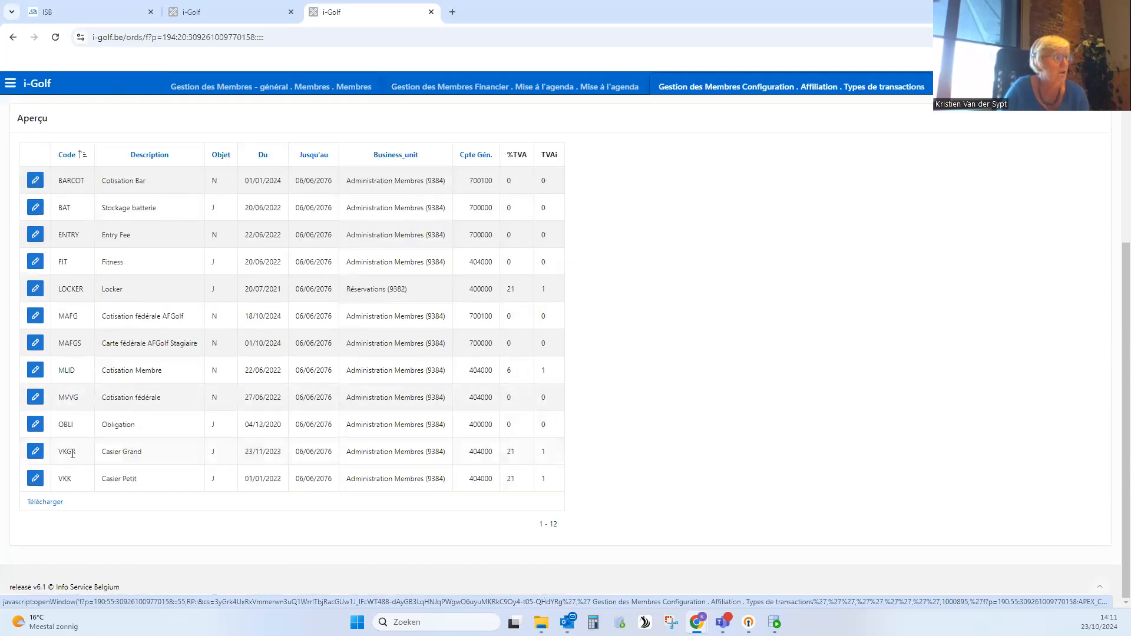
double_click(75, 452)
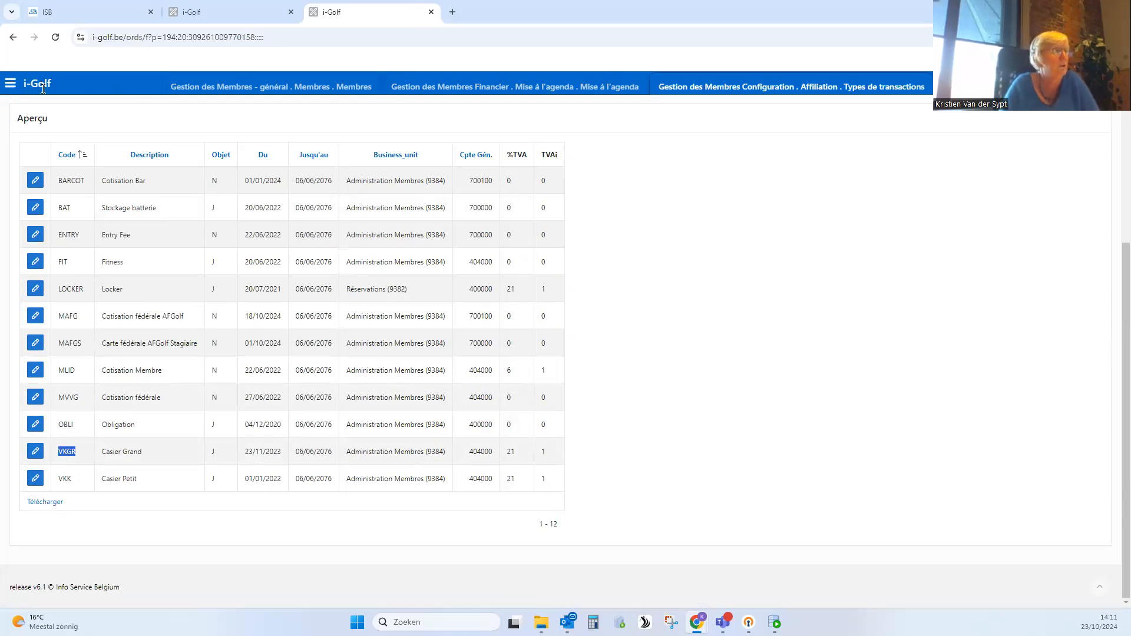
- Open the Frais configuration and filter on member type Loyalty Gold (LOYGOLD) and transaction Casier Grand (VKGR)
left_click(10, 86)
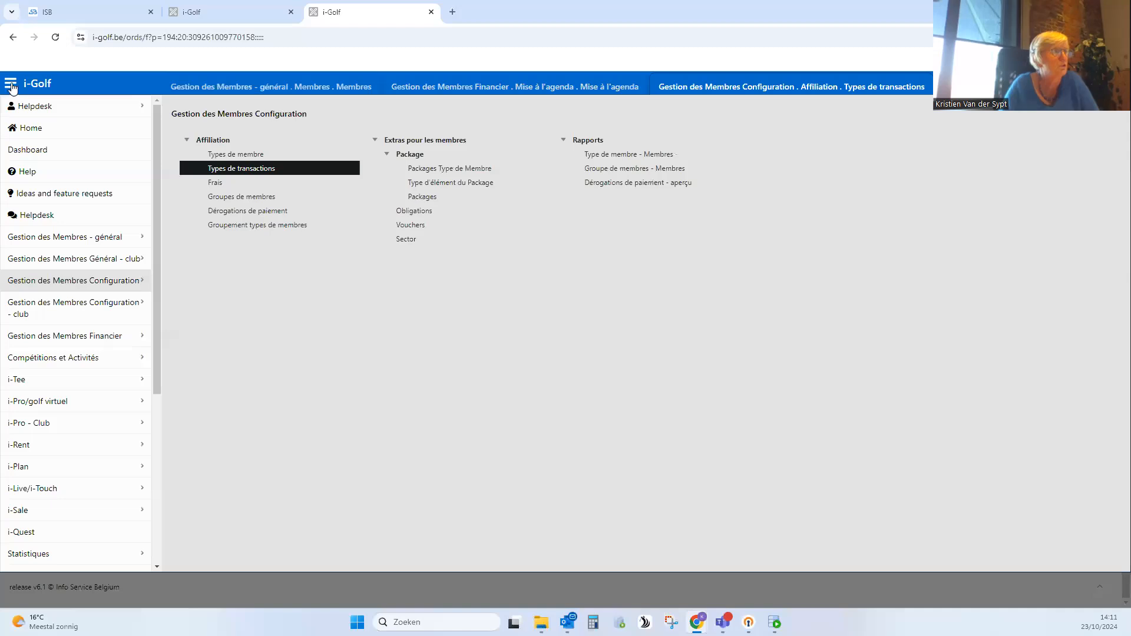
left_click(217, 181)
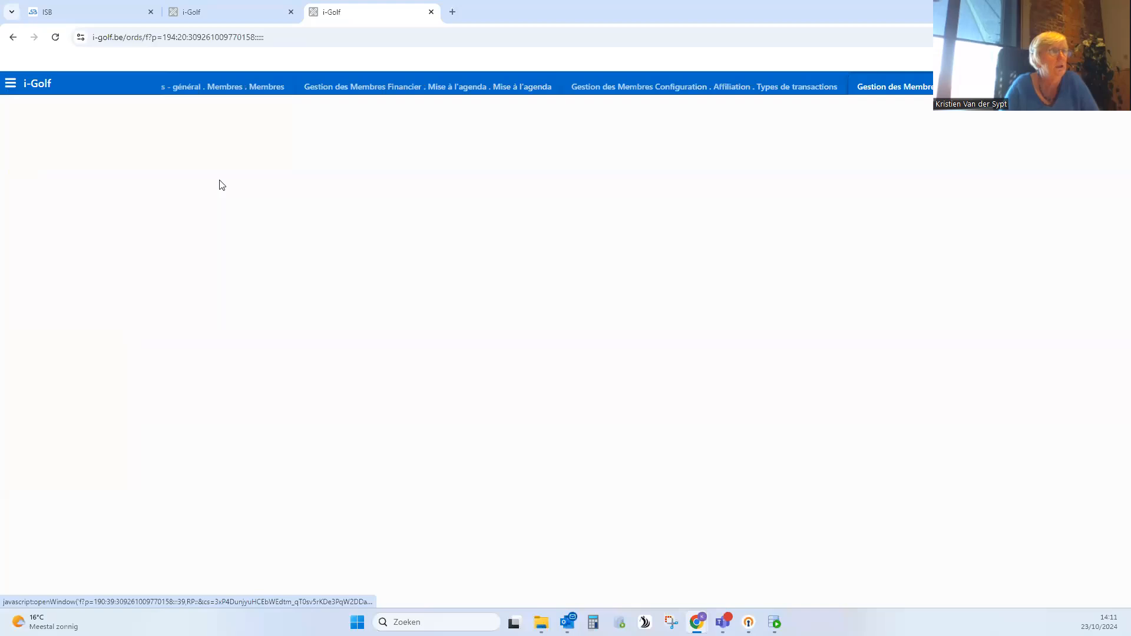
left_click(248, 170)
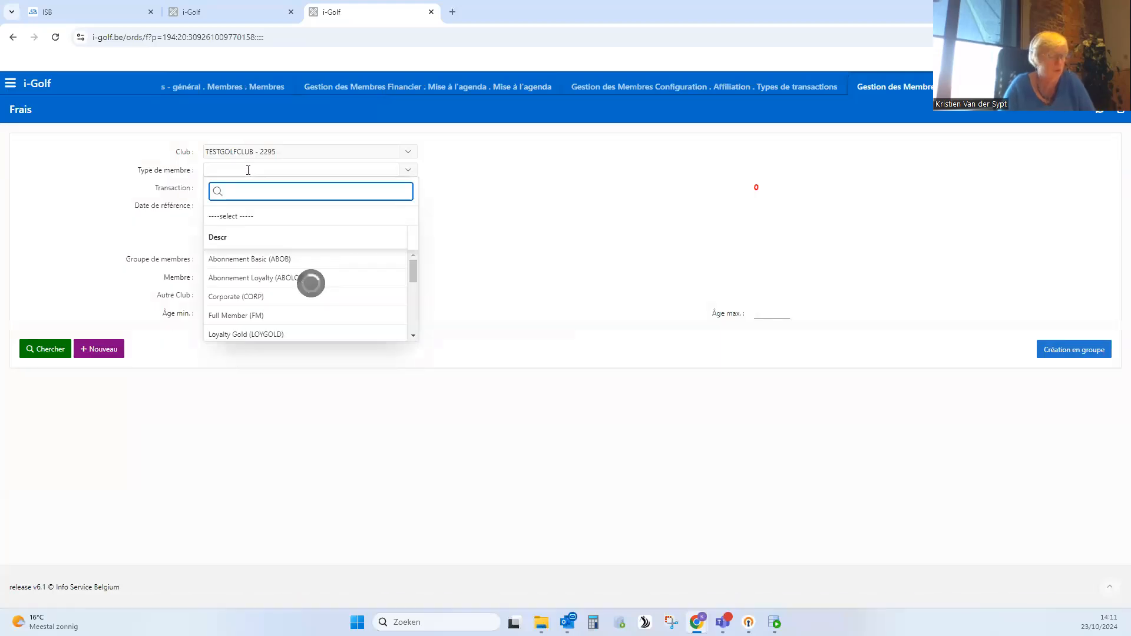
type("loy")
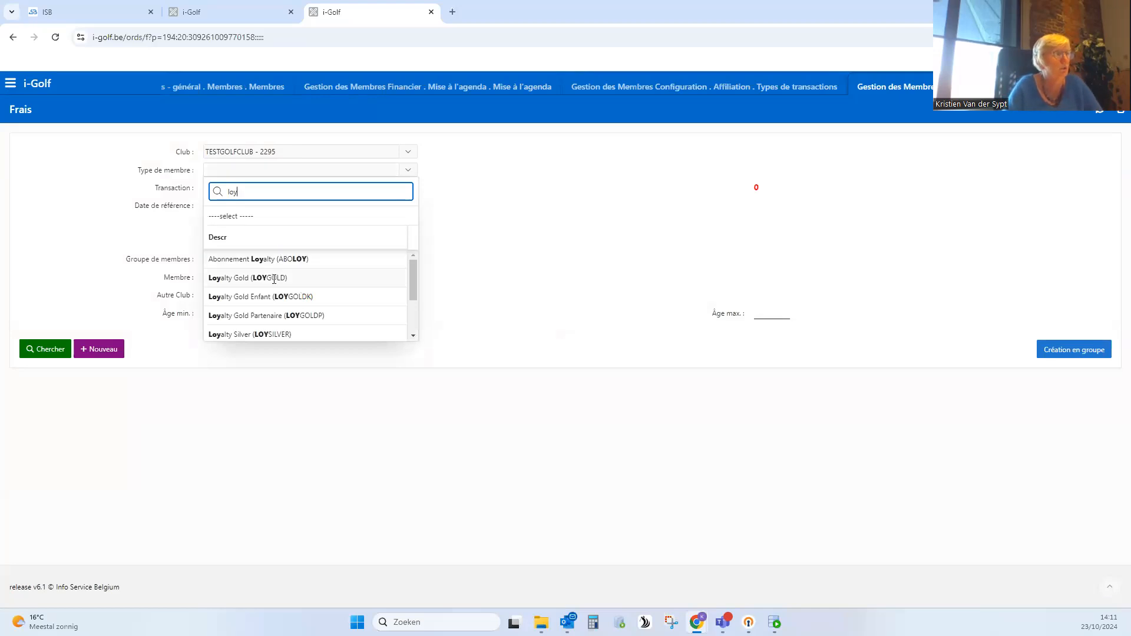
left_click(274, 278)
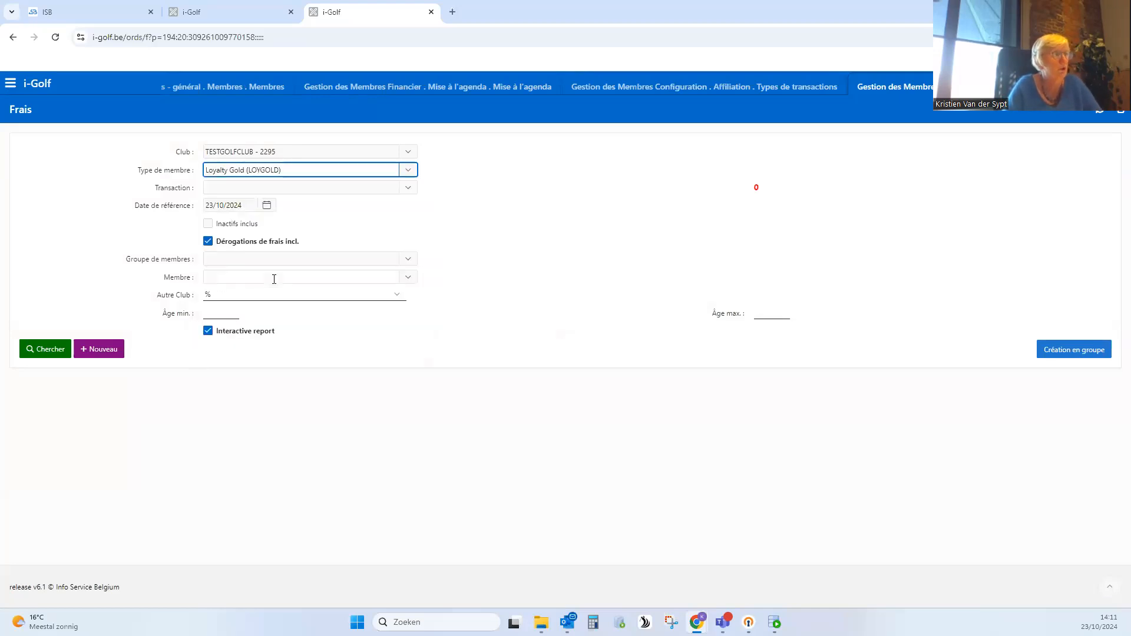
left_click(313, 188)
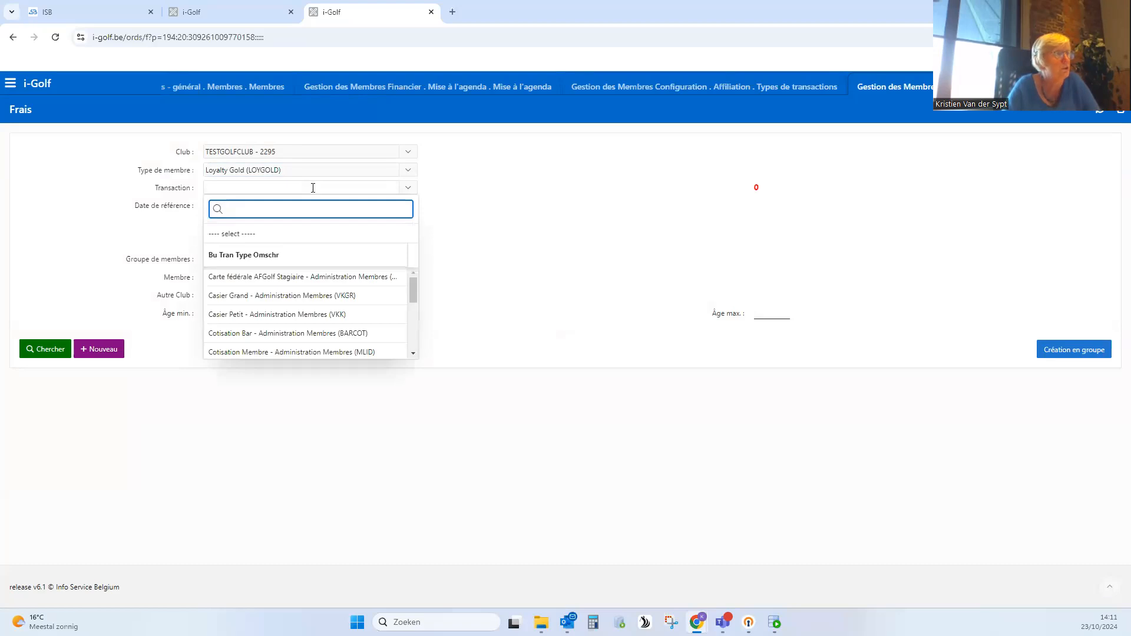
left_click(343, 297)
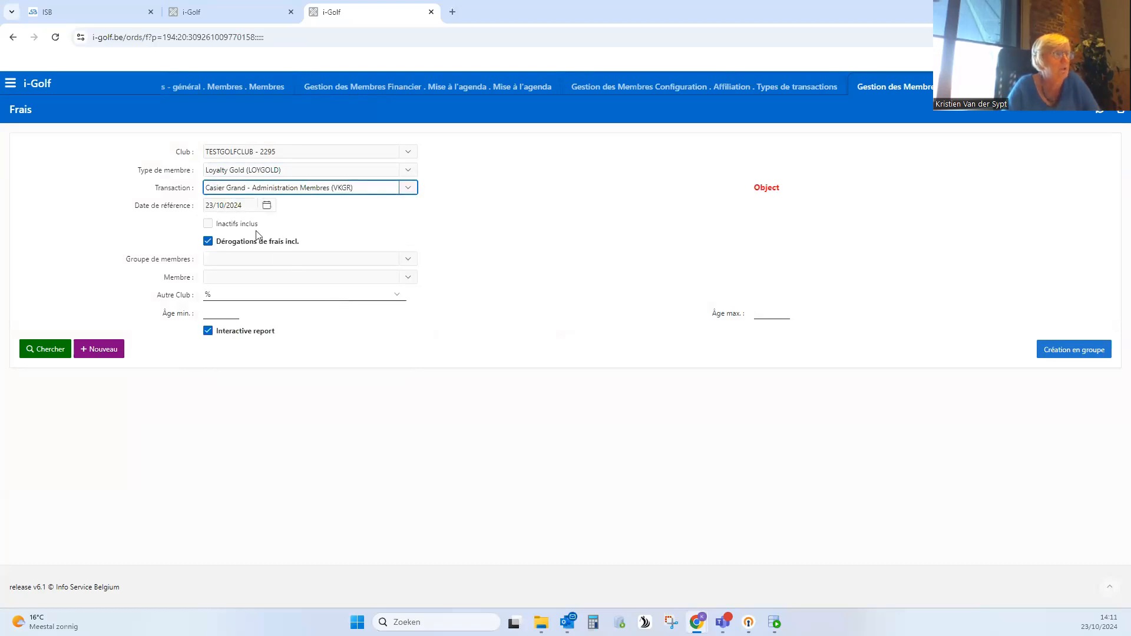
- Search the fees including inactive ones starting from 01/01/2025, and check the amount and end date of the Casier Grand tariff
left_click(210, 226)
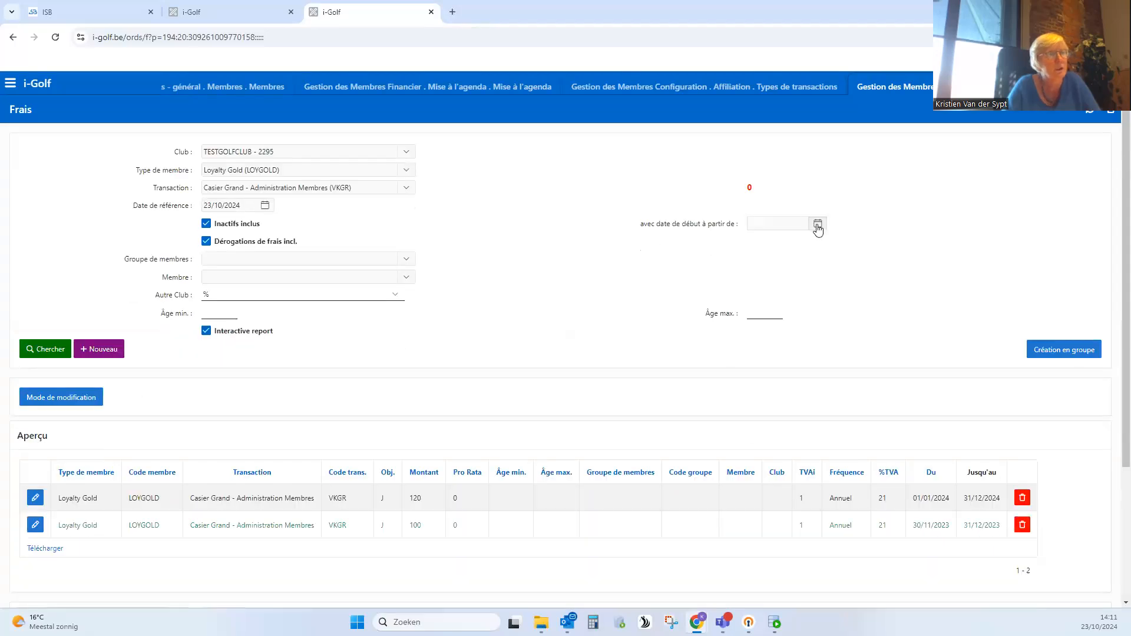
left_click(817, 225)
left_click(913, 247)
left_click(914, 248)
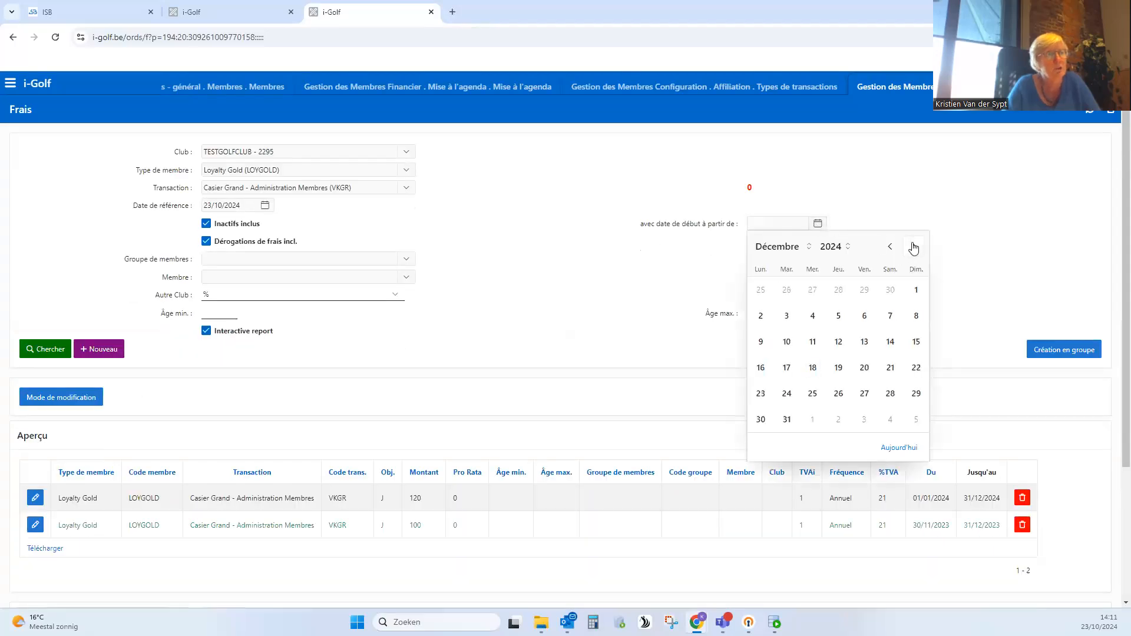
left_click(913, 247)
left_click(812, 290)
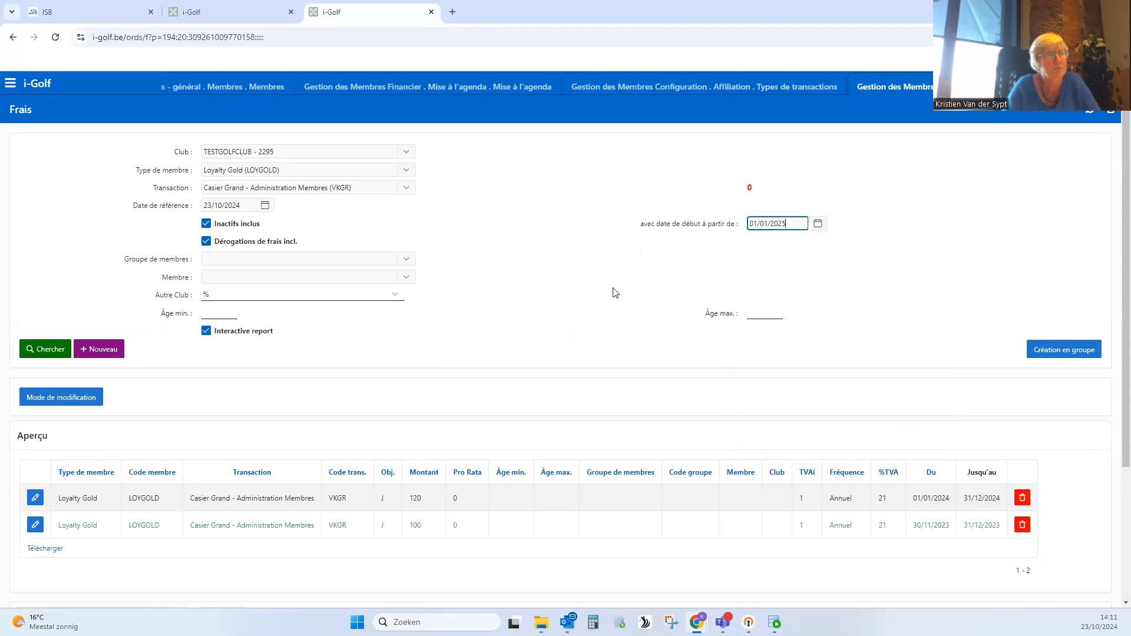
left_click(38, 351)
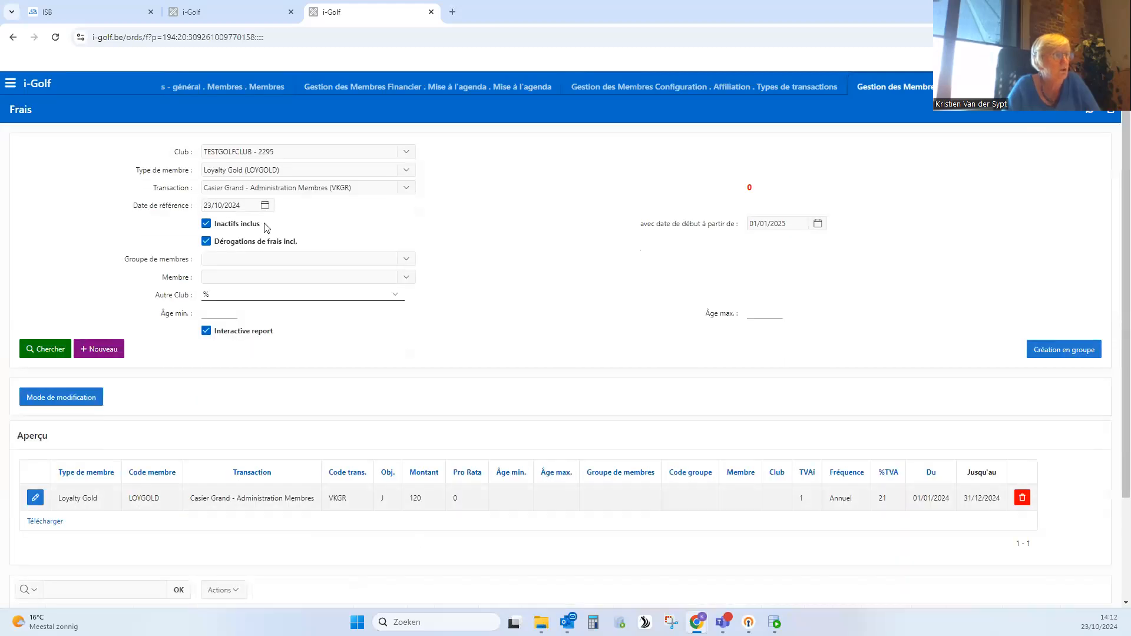
left_click_drag(425, 498, 407, 499)
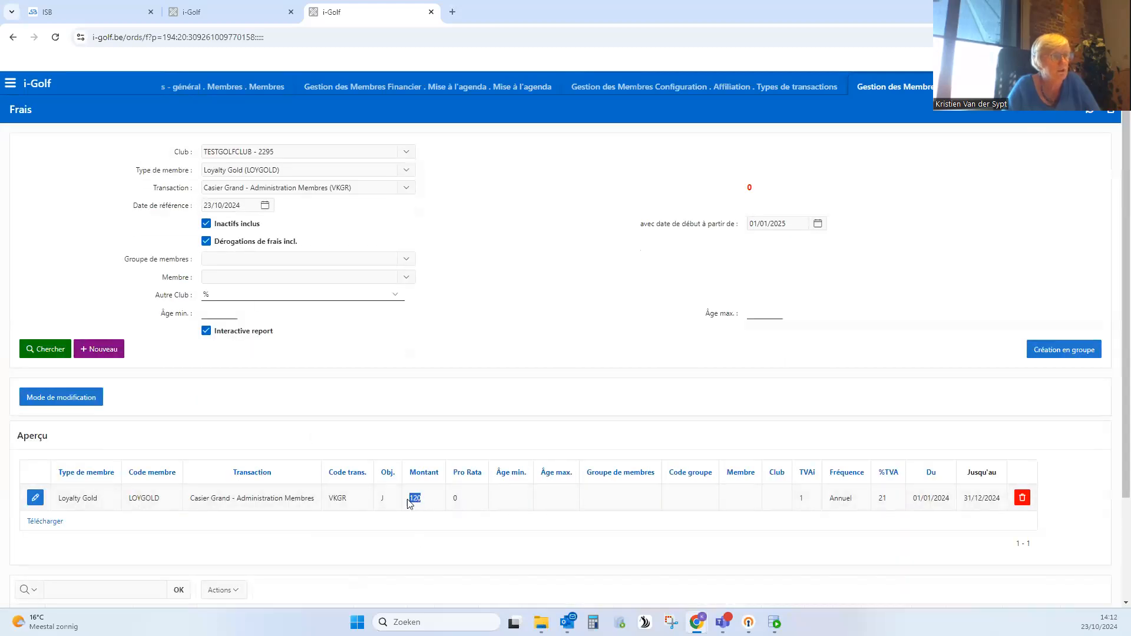
left_click_drag(1005, 500, 962, 507)
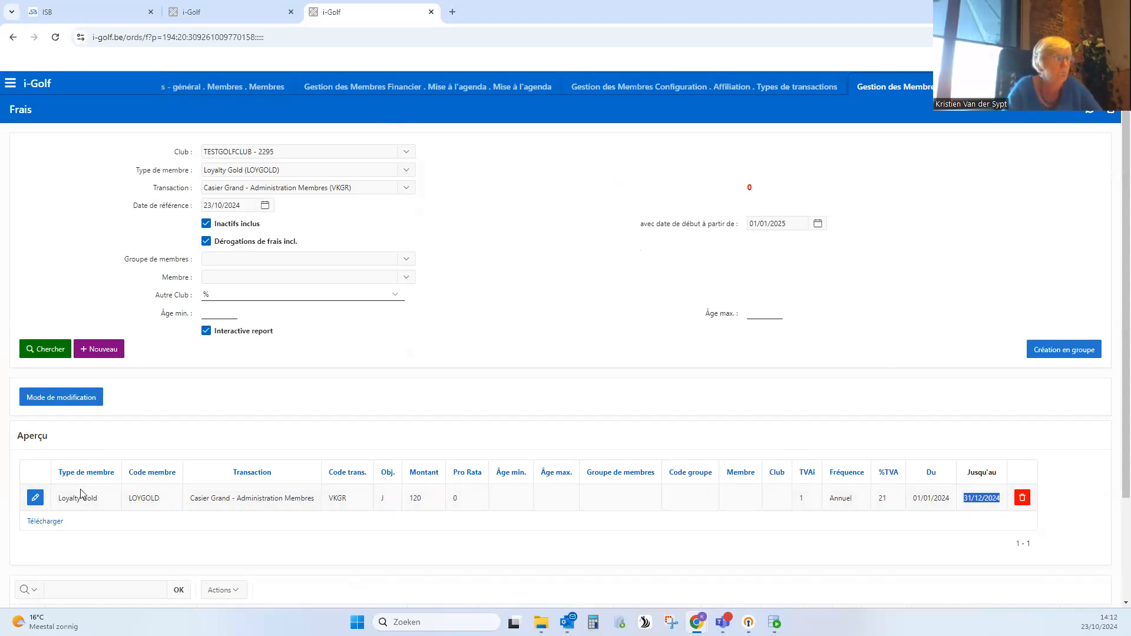
- Create and save a new Casier Grand fee for Loyalty Gold with amount 130 and start date 01/01/2025
left_click(100, 350)
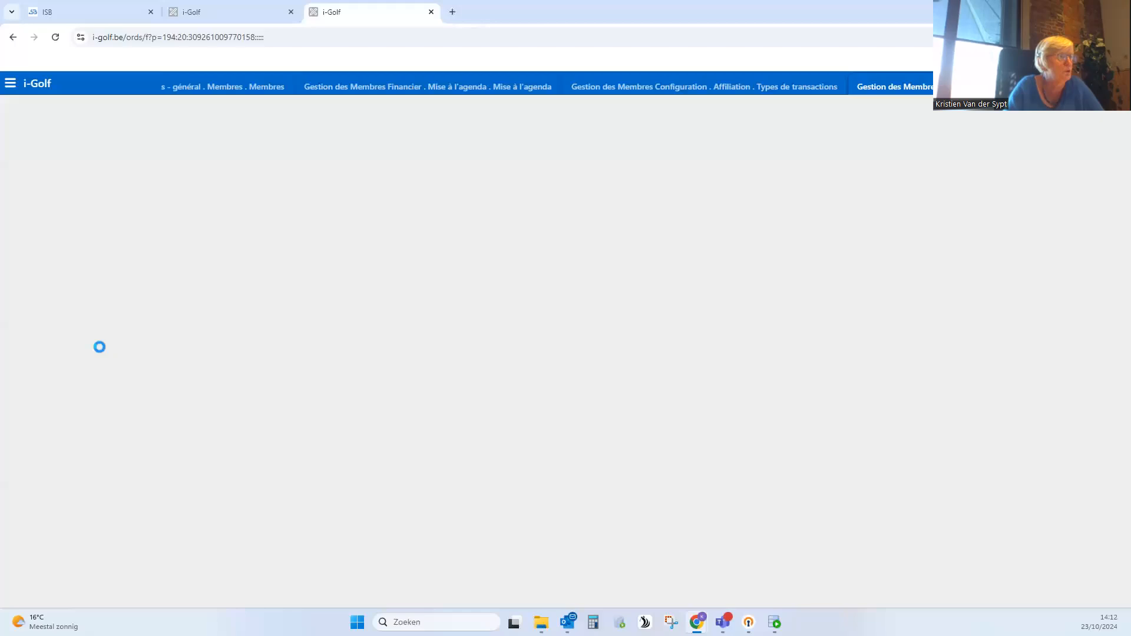
type("130")
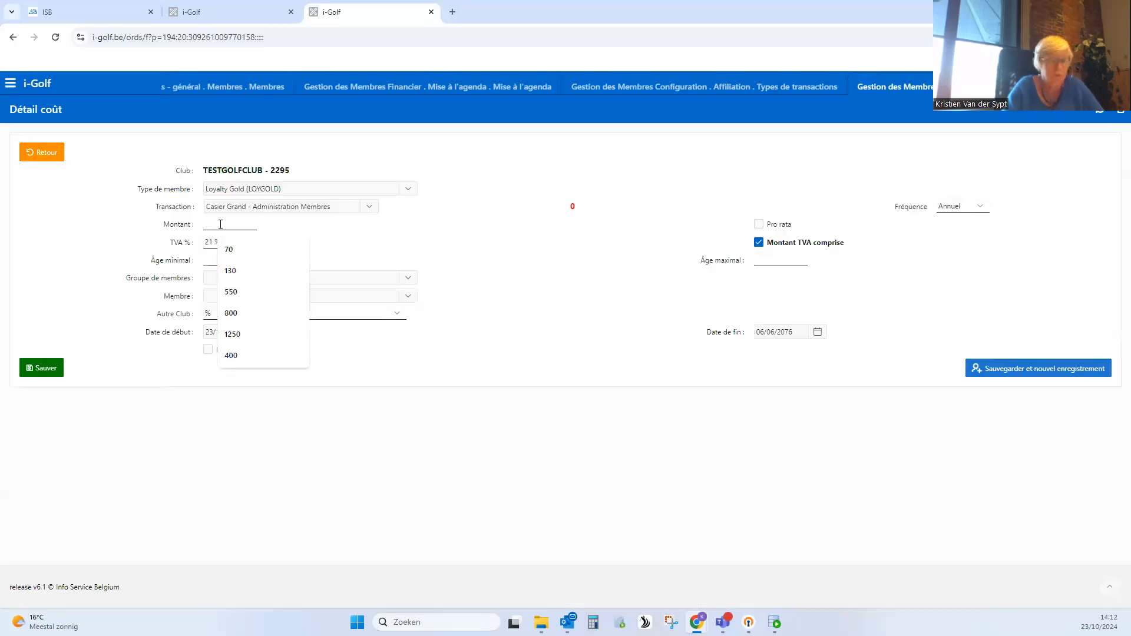
left_click(394, 244)
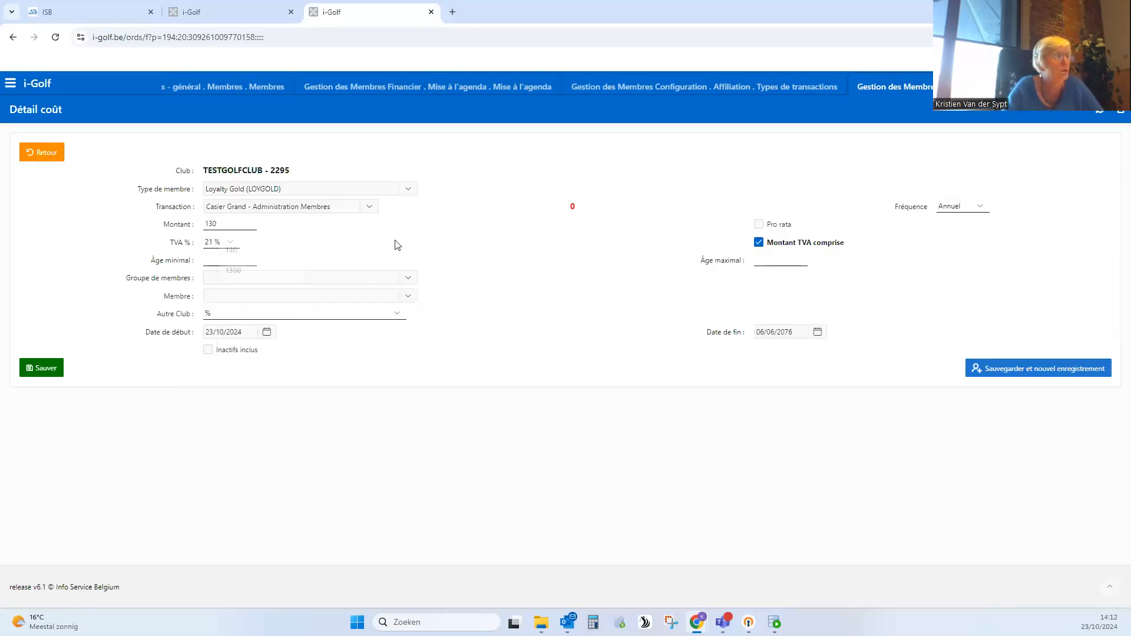
left_click(270, 334)
left_click(371, 355)
left_click(371, 356)
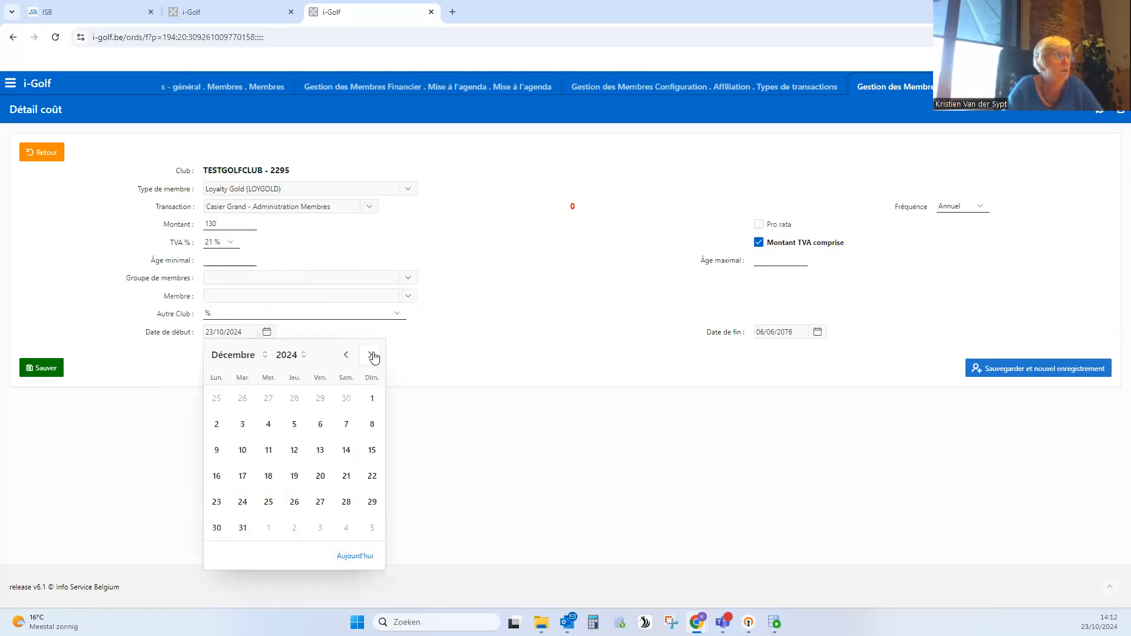
left_click(372, 356)
left_click(268, 398)
left_click(42, 370)
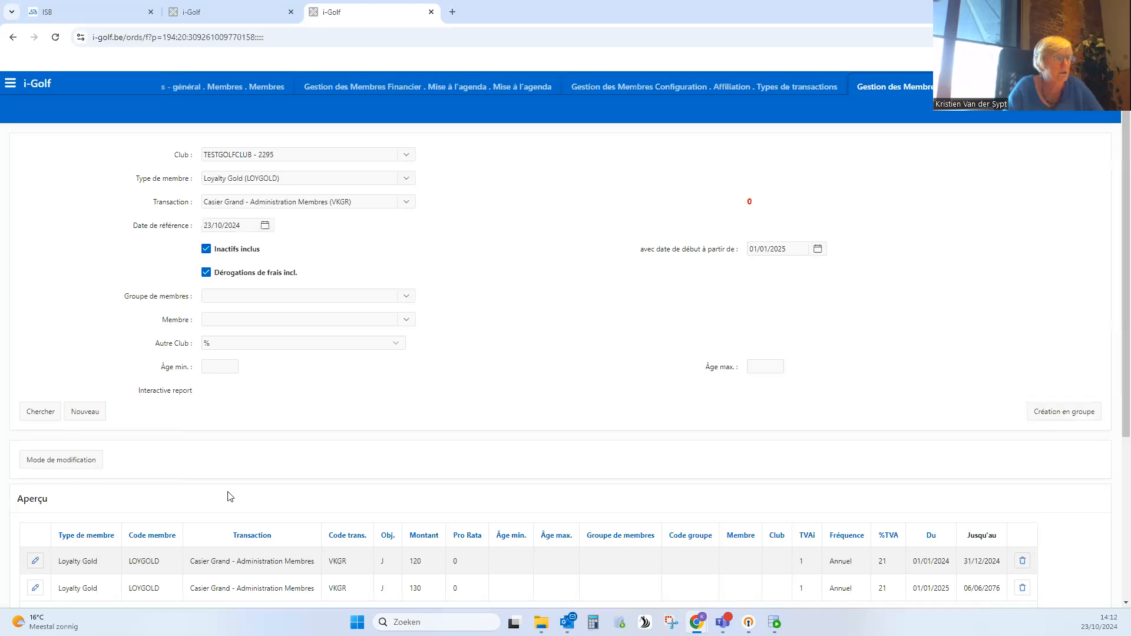
scroll(230, 497, "down", 1)
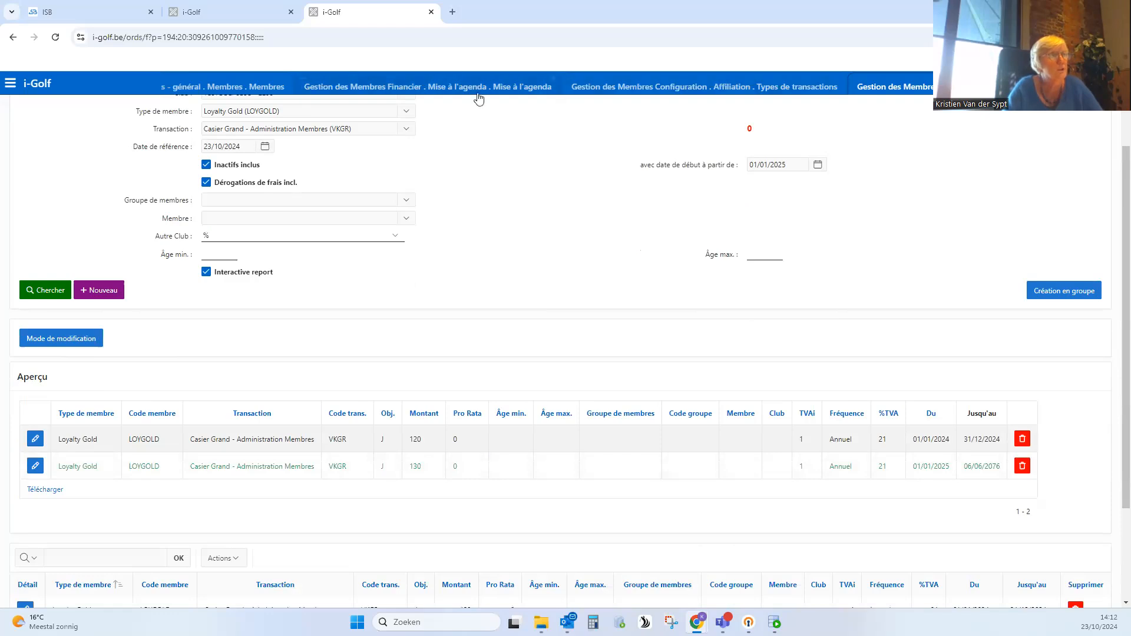
- Return to Mise à l'agenda, regenerate the entries with reference date 01/01/2025, and review the results
left_click(434, 90)
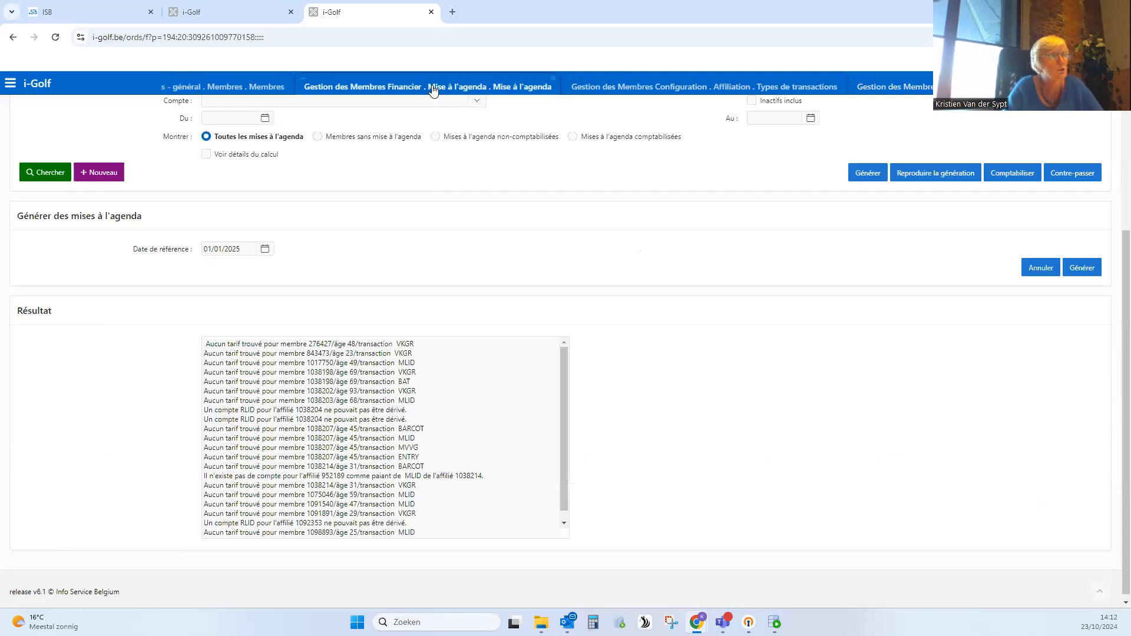
left_click(1083, 268)
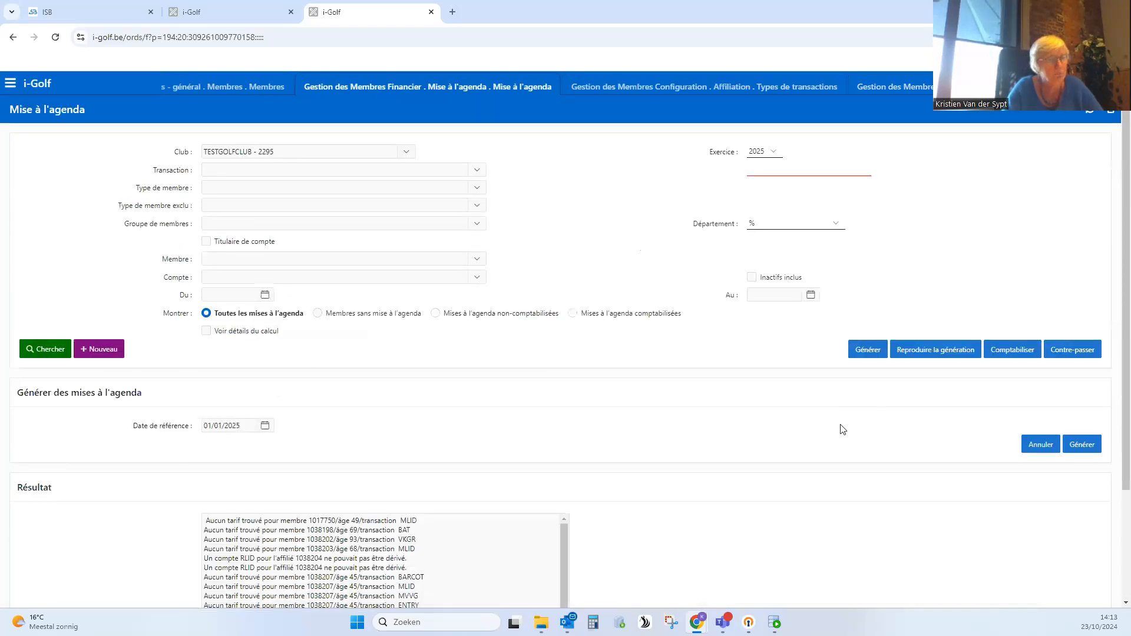
scroll(843, 430, "down", 2)
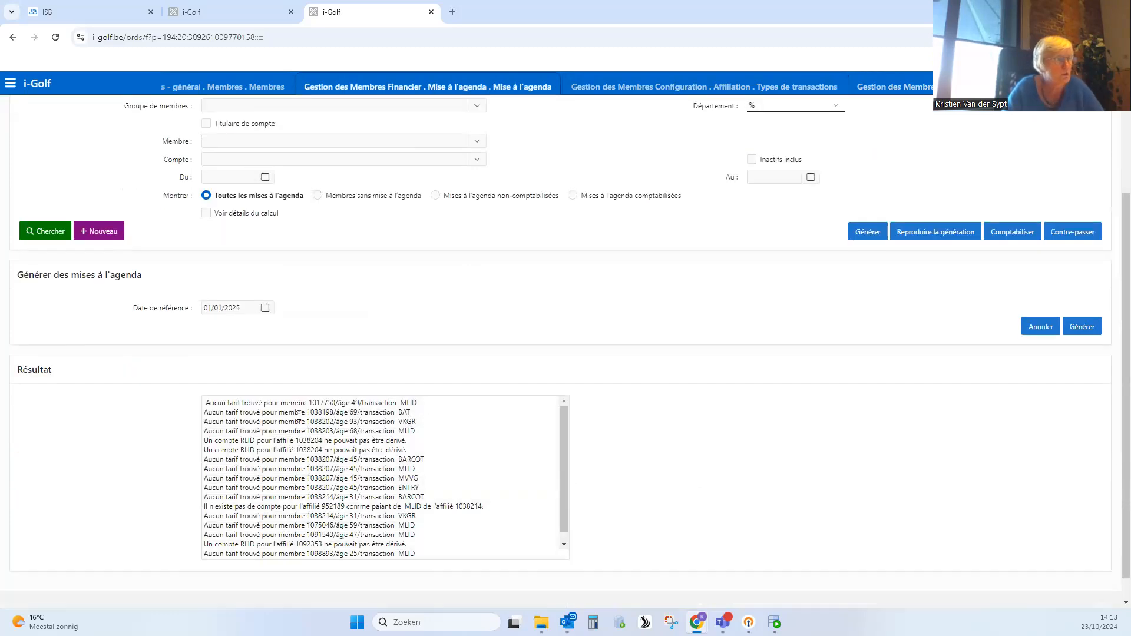
- Copy the member number from the first remaining VKGR line in the results and return to Aperçu des Membres
left_click_drag(418, 423, 395, 423)
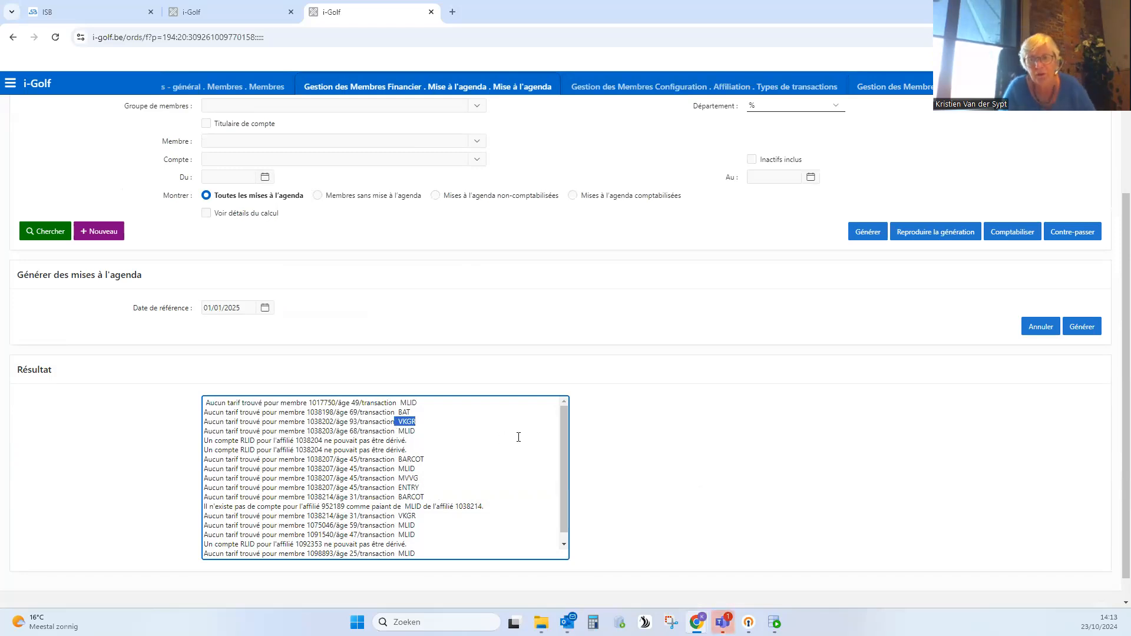
double_click(325, 422)
key("ctrl+c")
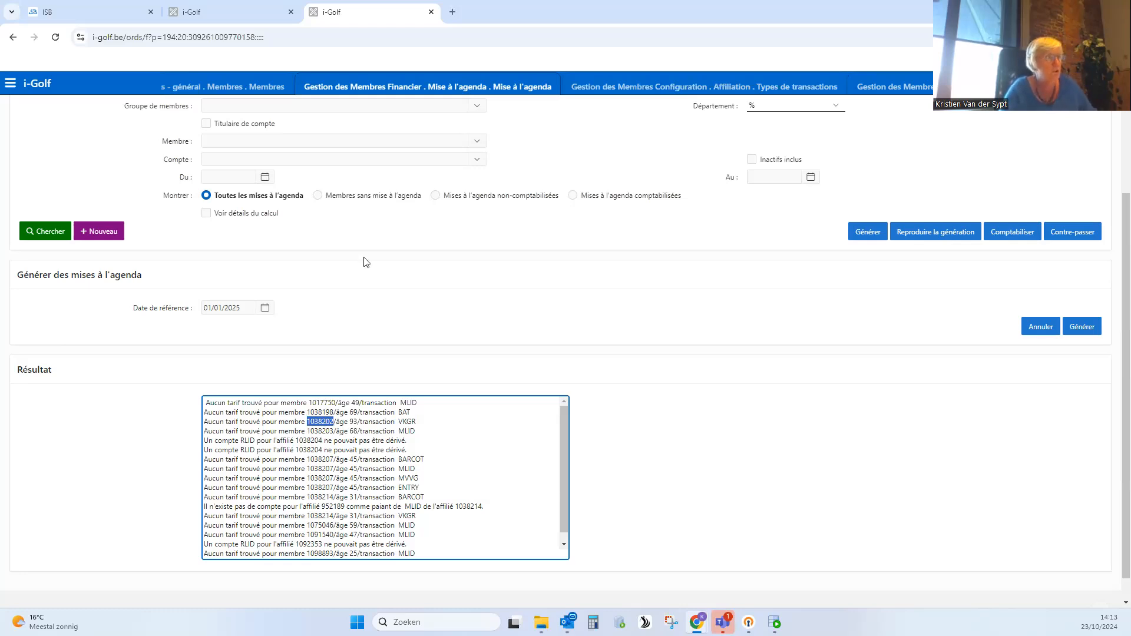
left_click(262, 87)
scroll(529, 235, "up", 1)
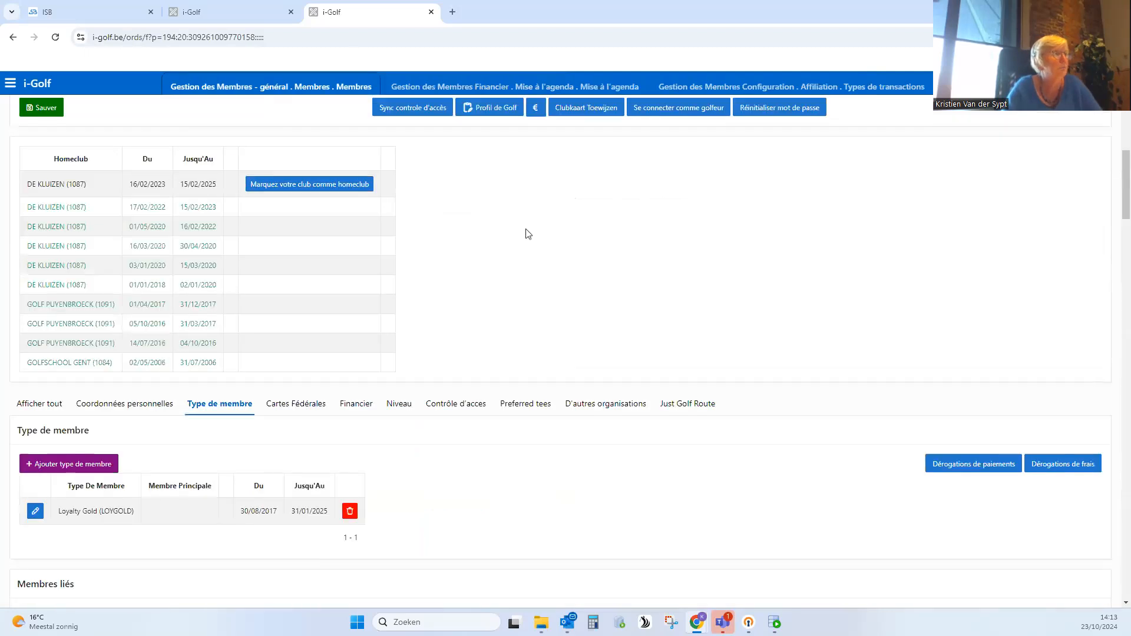
scroll(528, 235, "up", 5)
left_click(58, 156)
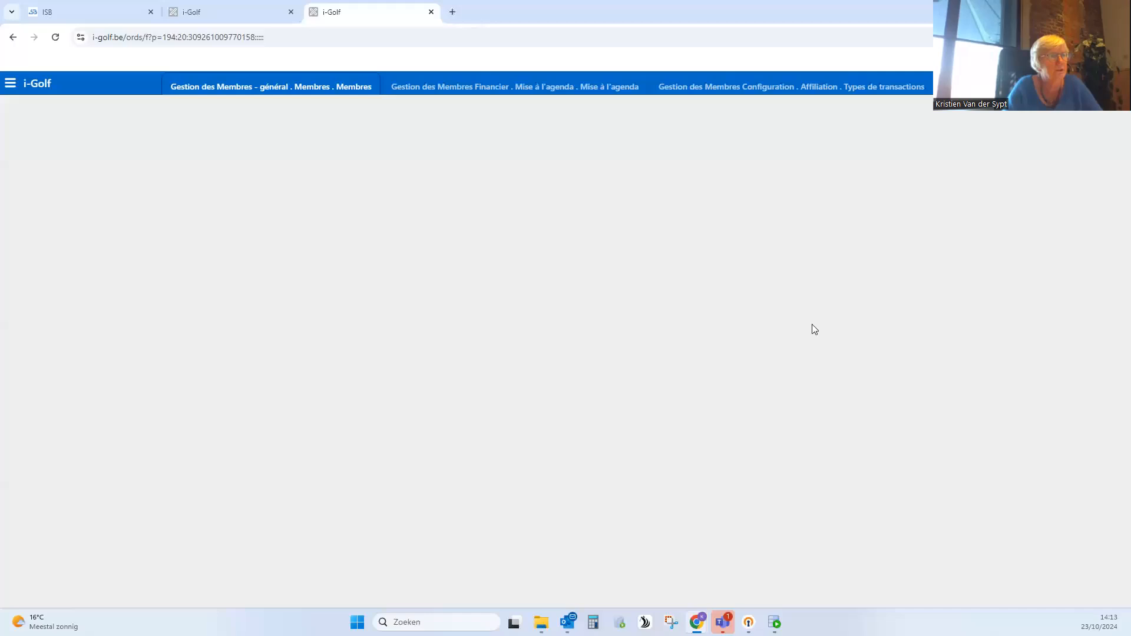
- Search for the copied member number and review the member types in the found record, with inactive data included
left_click_drag(785, 173, 739, 177)
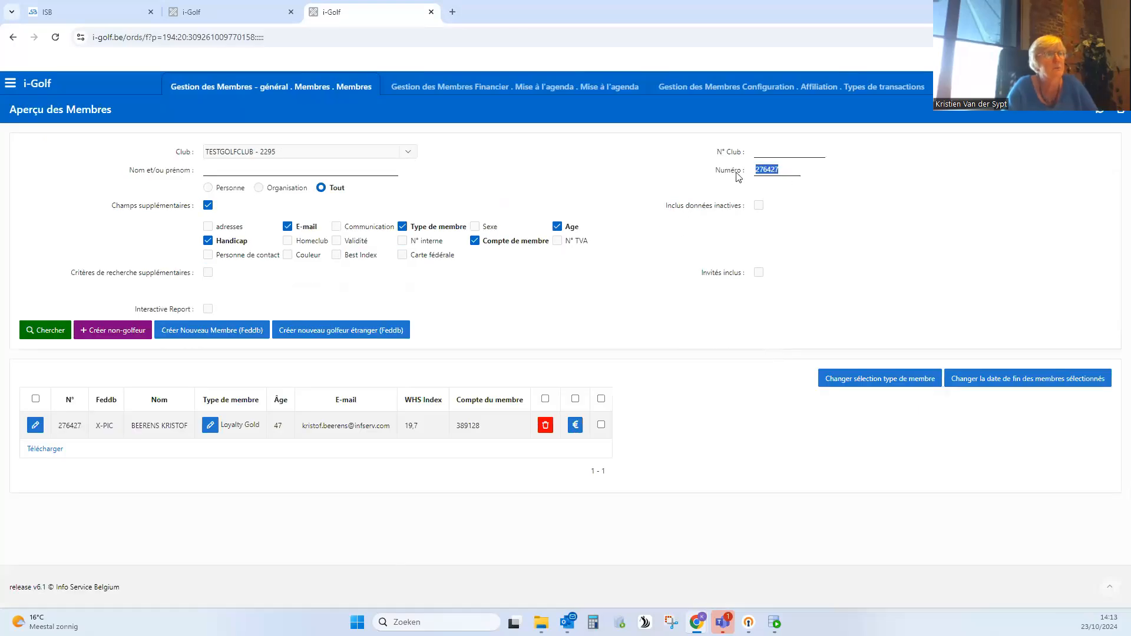
key("ctrl+v")
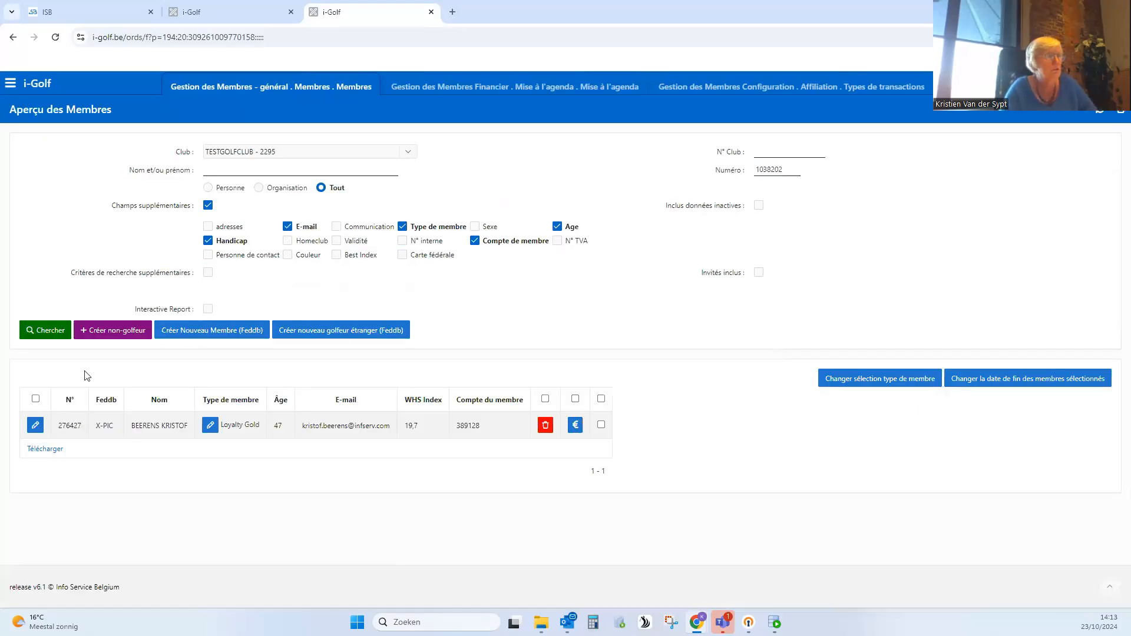
left_click(52, 330)
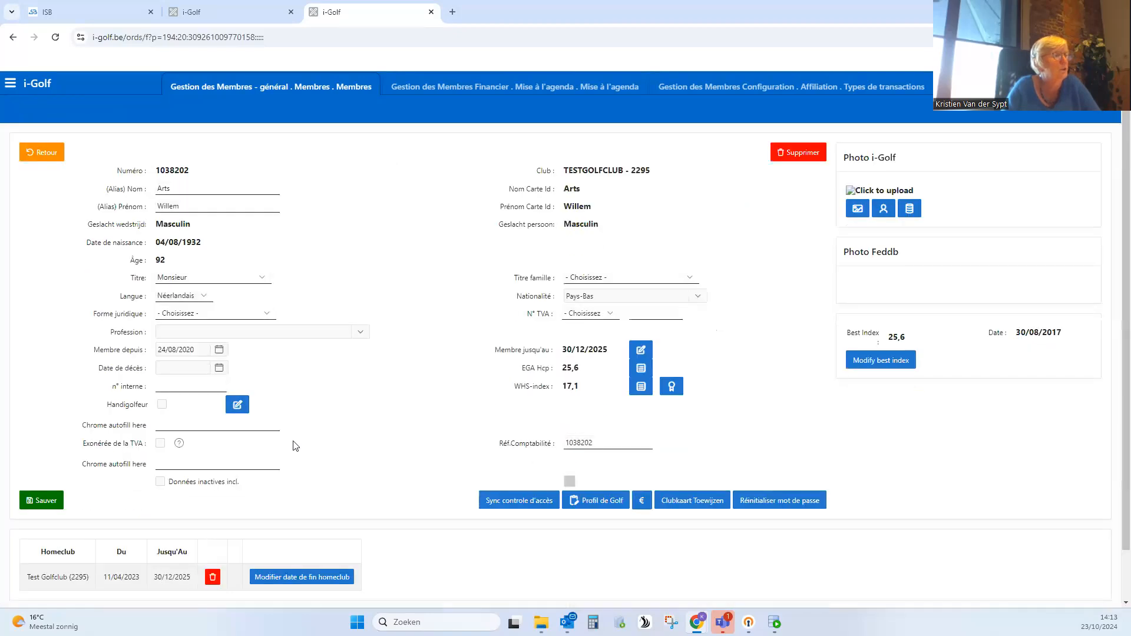
left_click(162, 373)
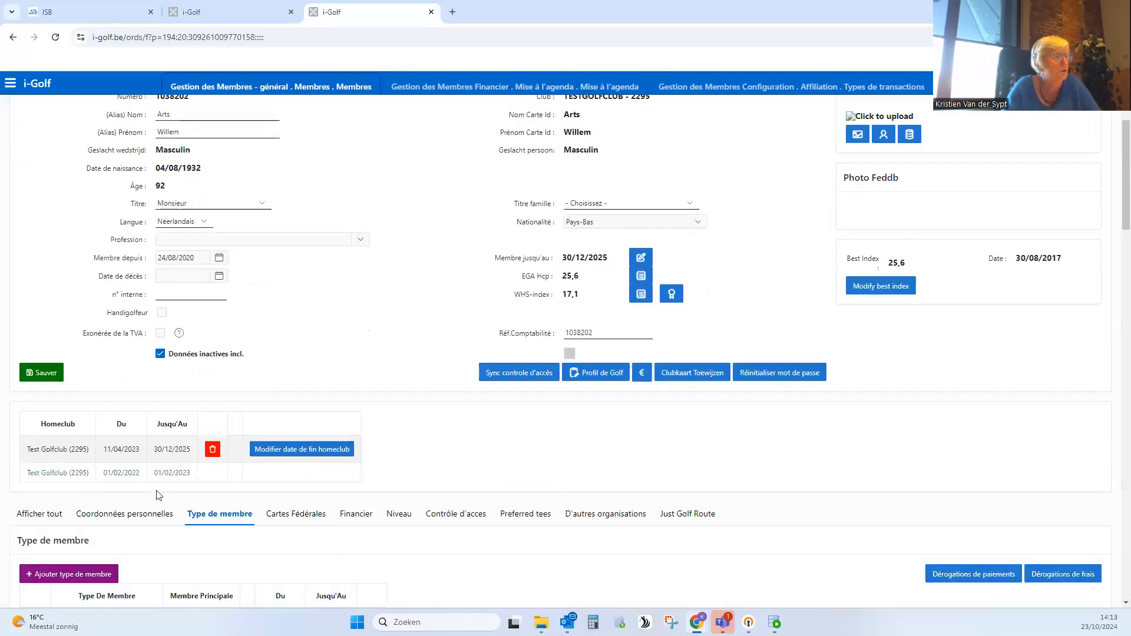
scroll(159, 495, "down", 4)
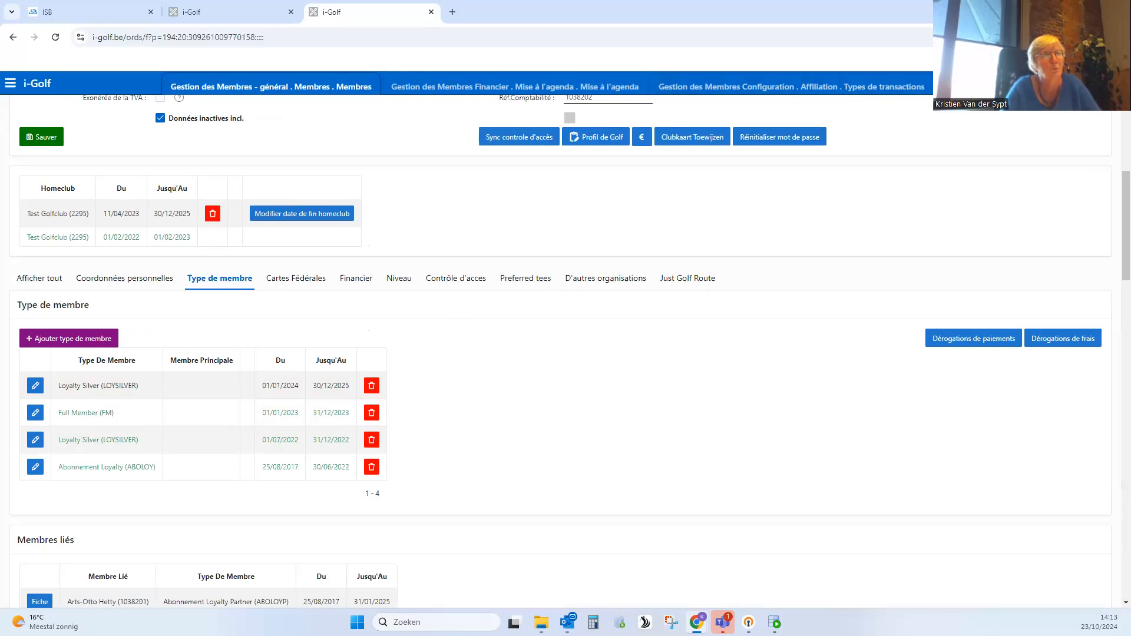
- Return to the Frais overview and search the Casier Grand fees for member type Loyalty Silver
left_click(967, 87)
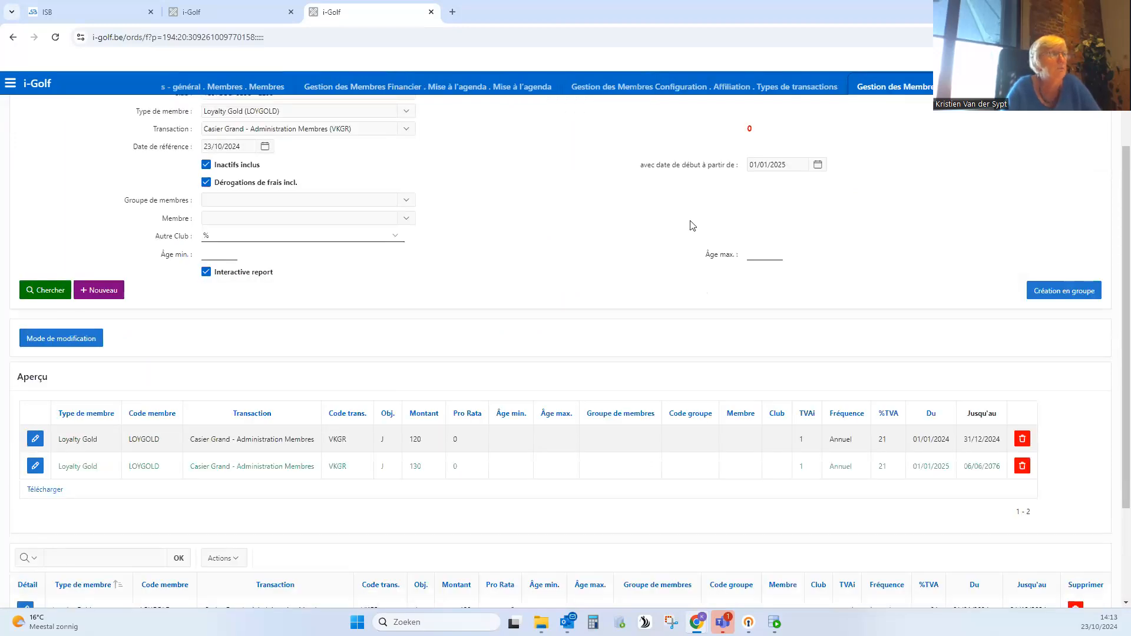
scroll(689, 222, "up", 1)
left_click(258, 169)
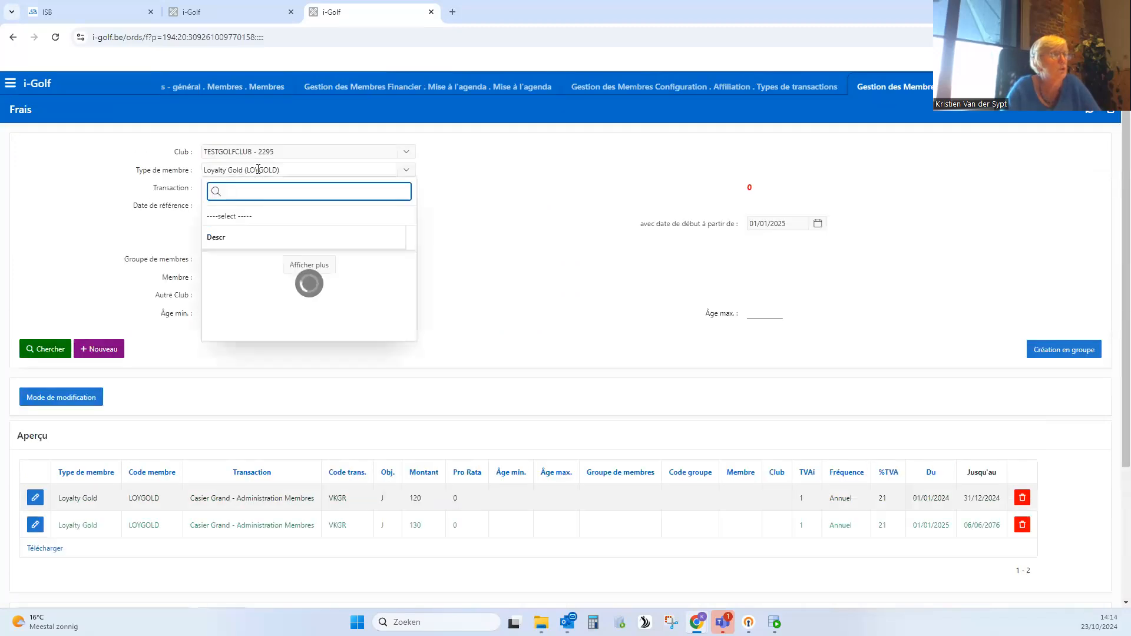
left_click(411, 337)
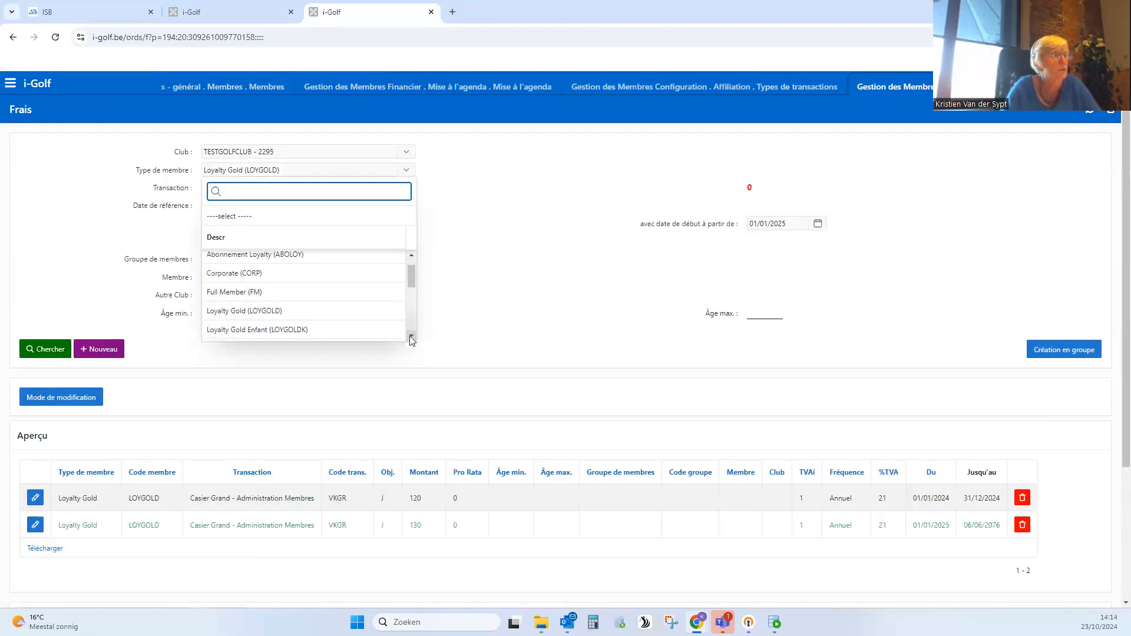
left_click(411, 337)
left_click(411, 337)
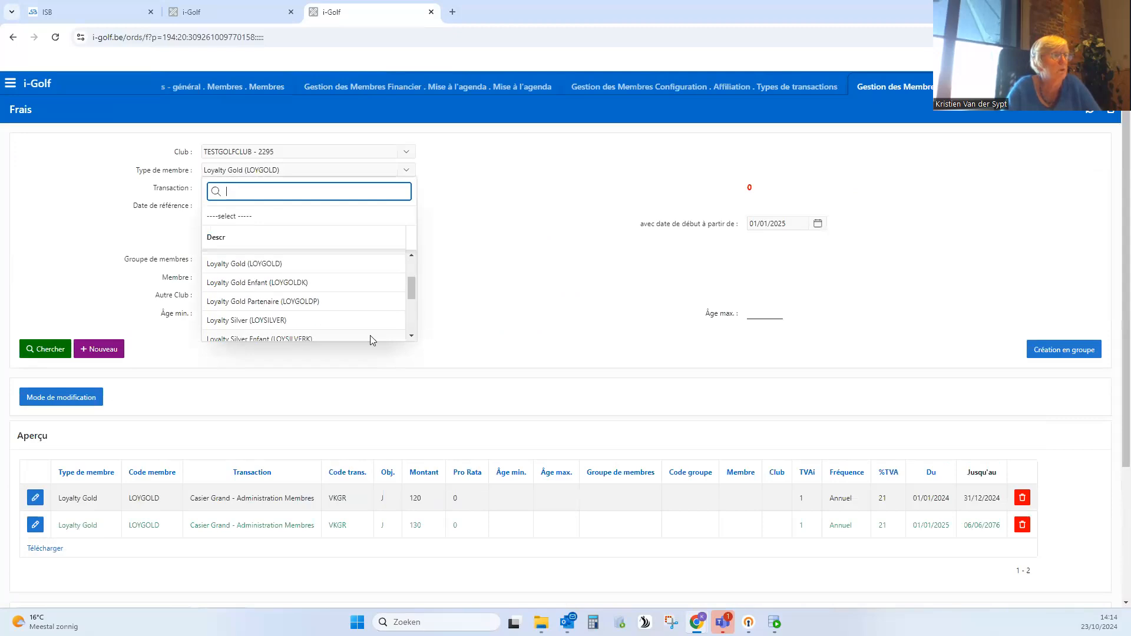
left_click(264, 316)
left_click(39, 350)
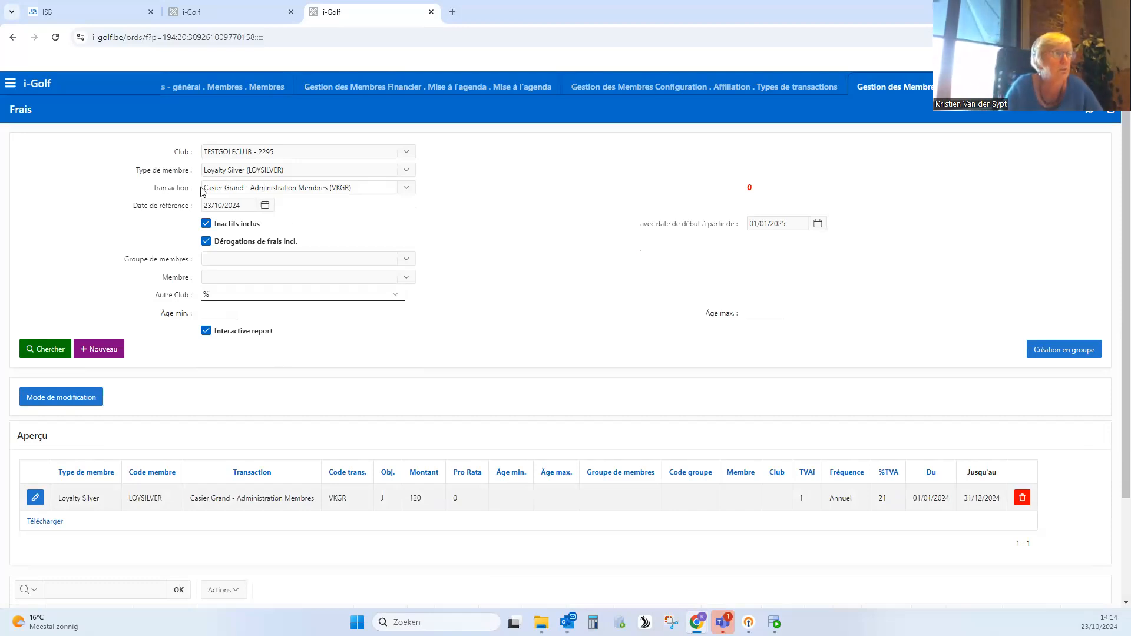
- Clear the member type filter, search again, and review the Casier Grand (VKGR) fees for all member types
left_click(295, 169)
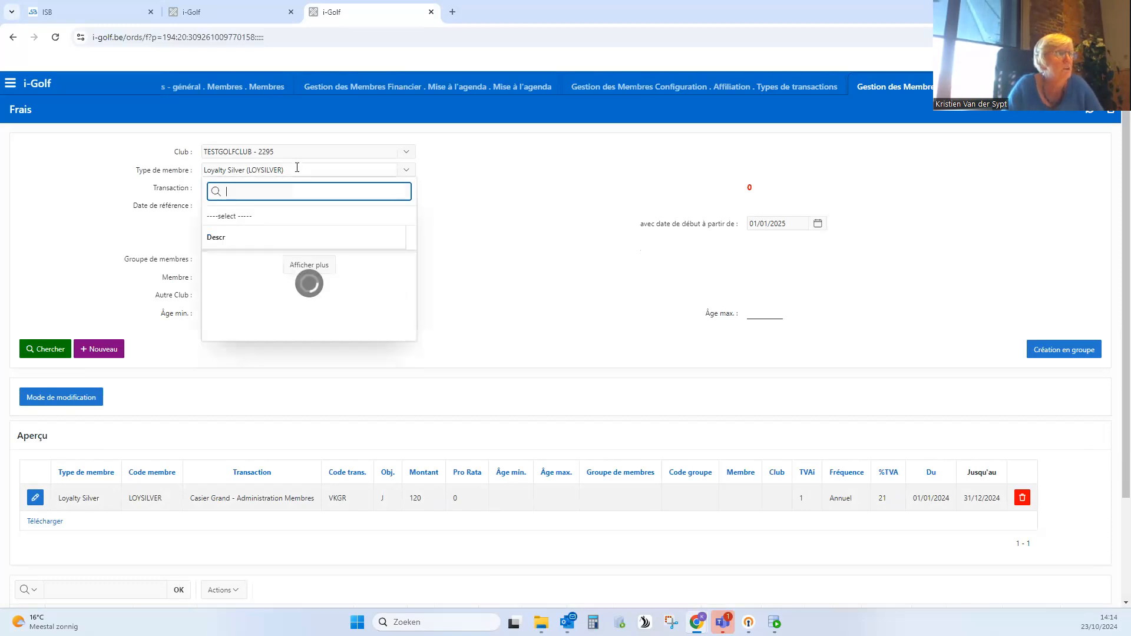
left_click(237, 217)
left_click(46, 347)
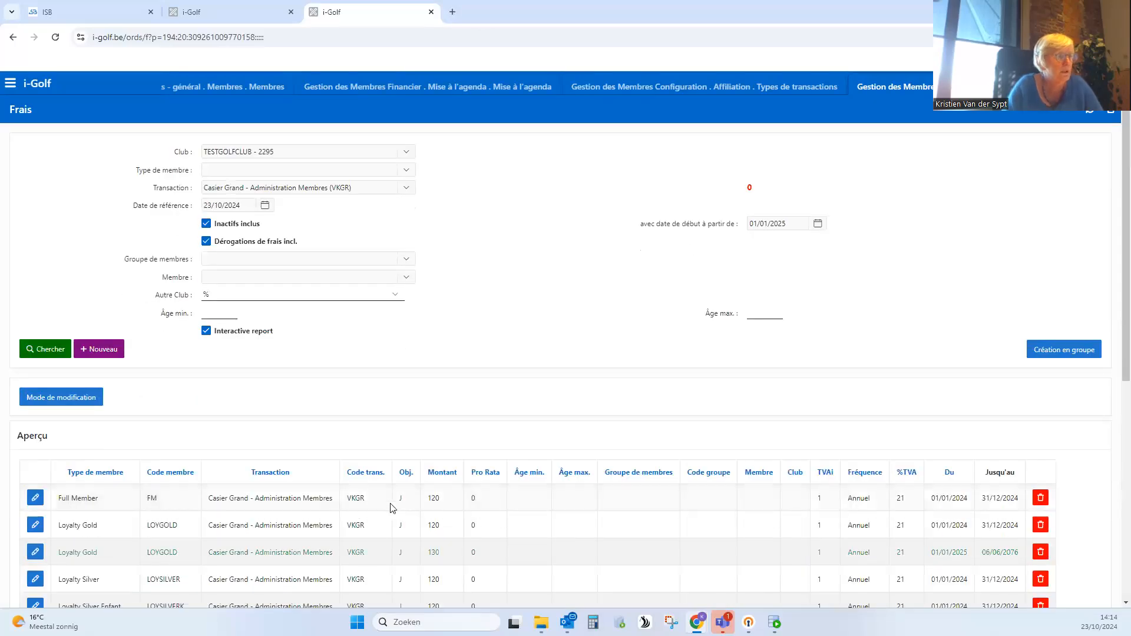
scroll(392, 506, "down", 3)
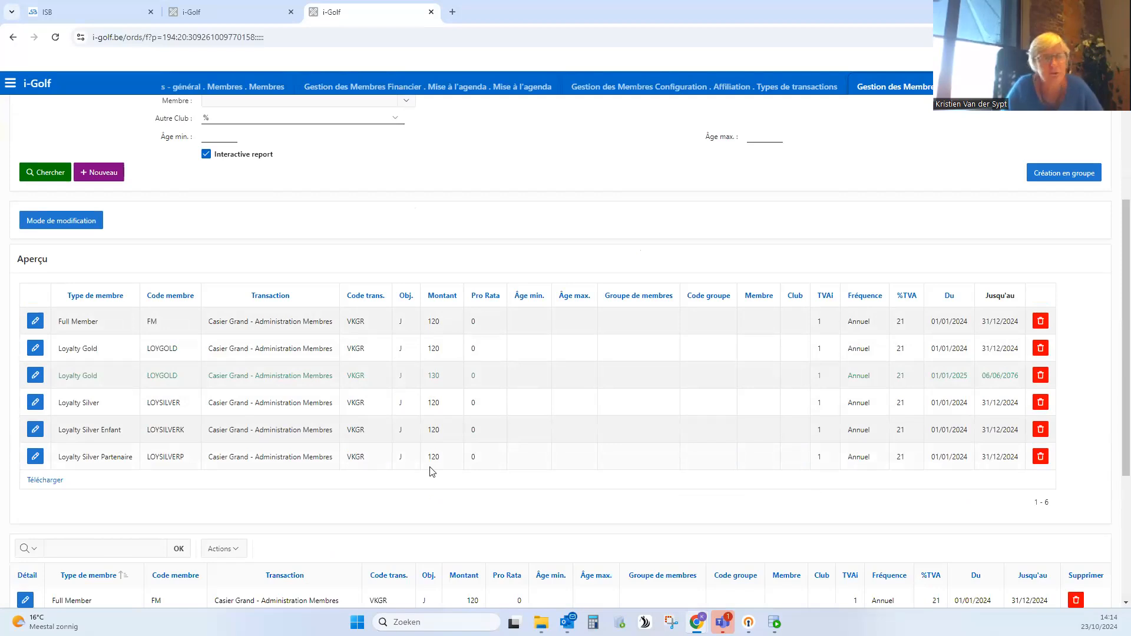
- Mass-add a new price of 130 € valid from 01/01/2025 for the listed Casier Grand fees, then return to consultation mode
left_click(50, 225)
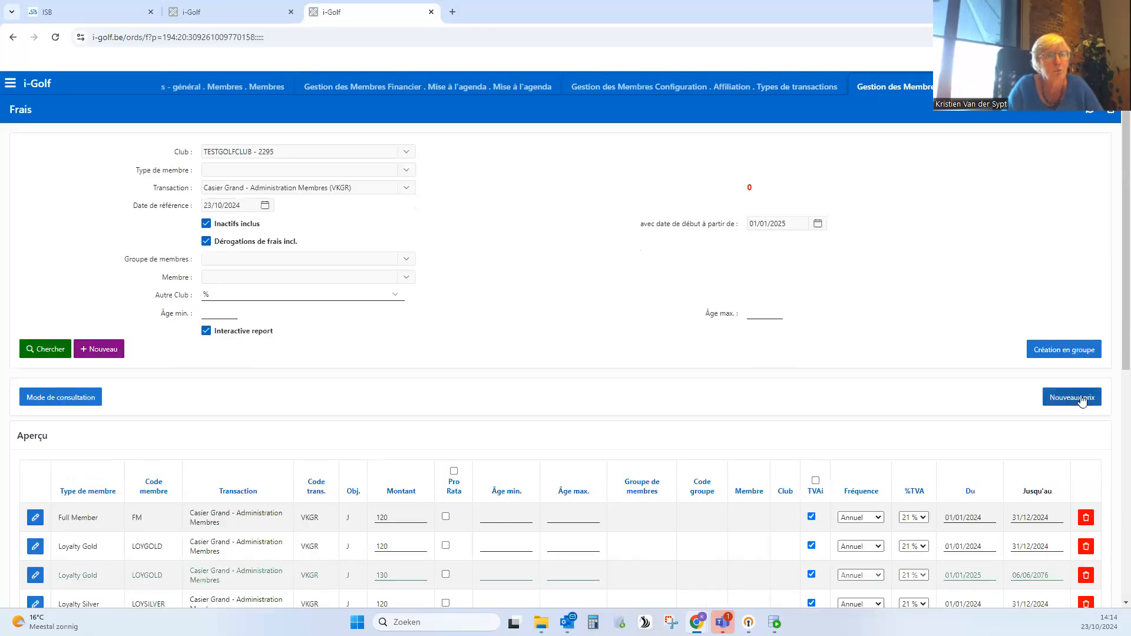
left_click(1072, 398)
left_click(472, 308)
type("130")
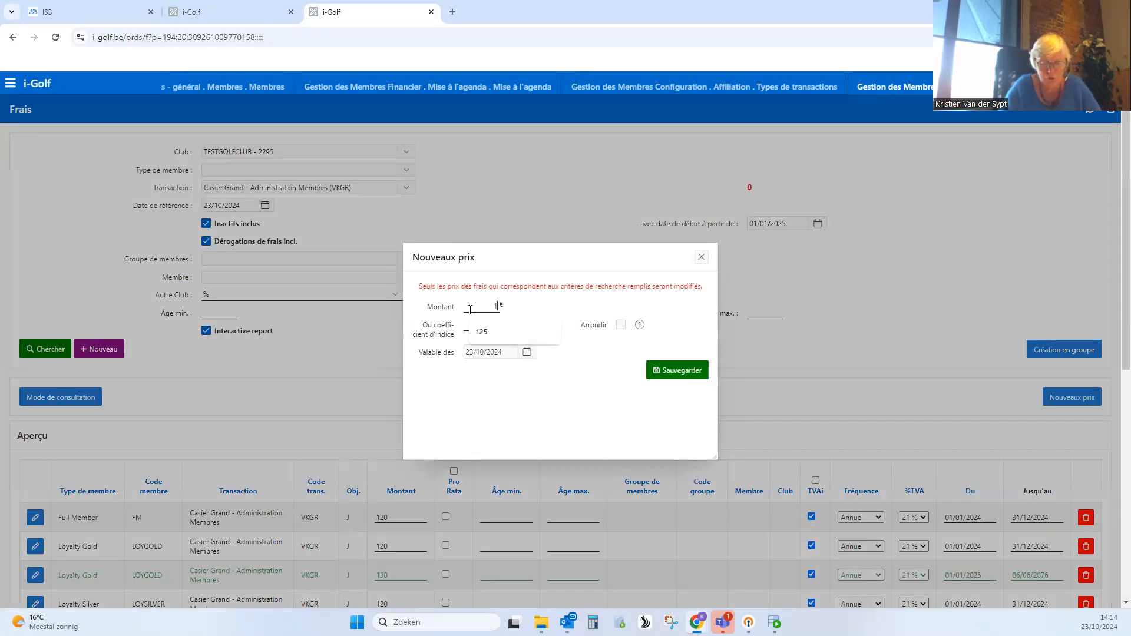
left_click(527, 351)
left_click(631, 375)
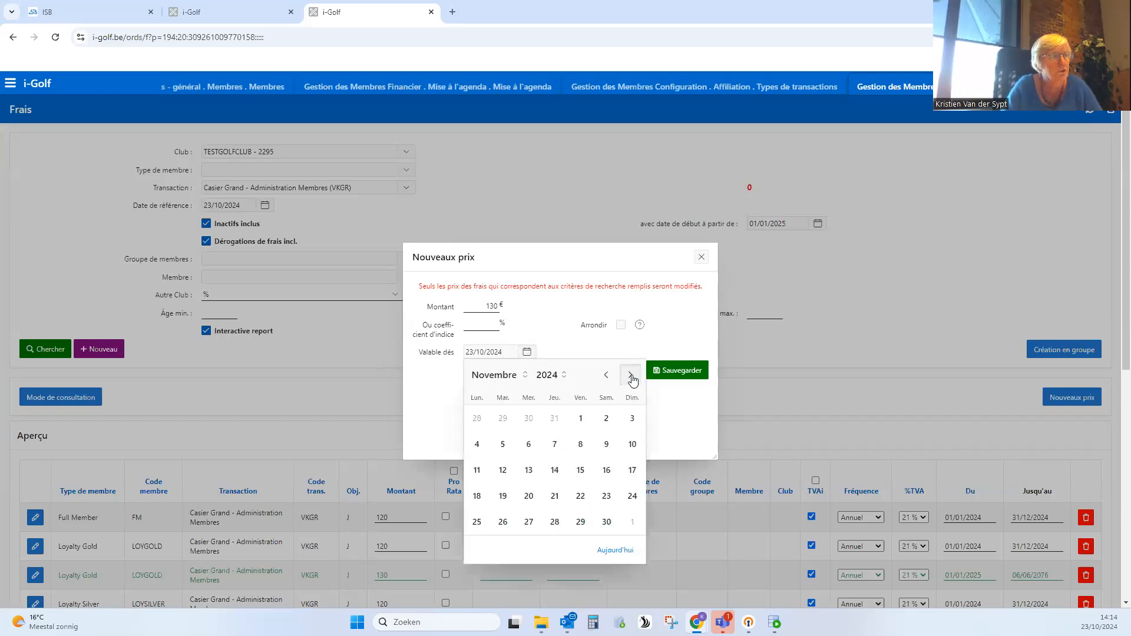
left_click(632, 376)
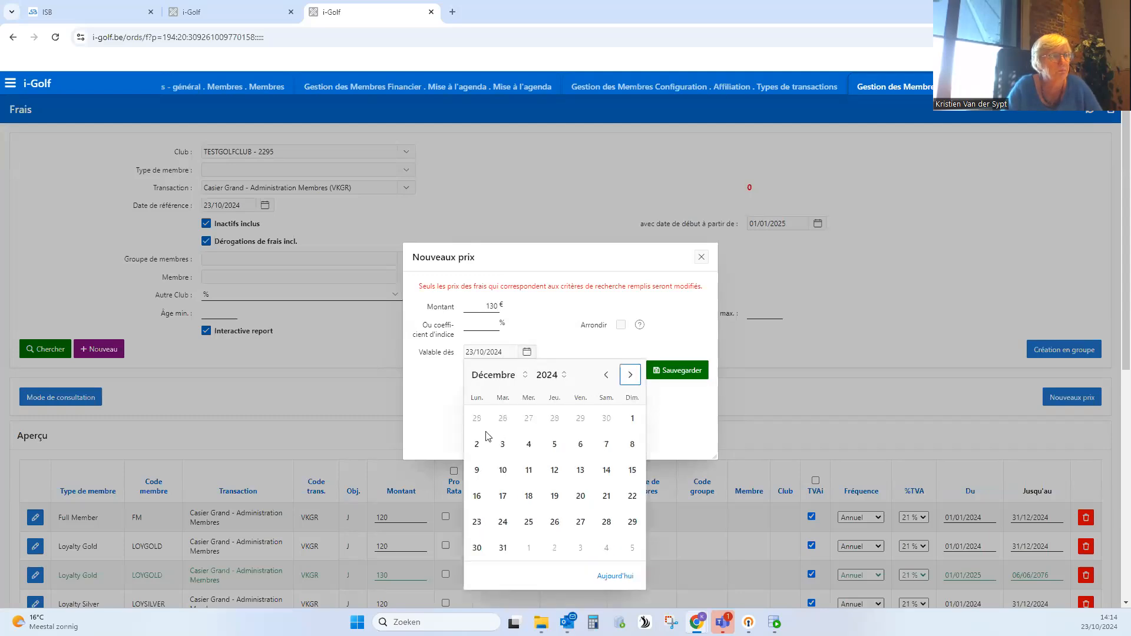
left_click(631, 375)
left_click(529, 419)
left_click(673, 370)
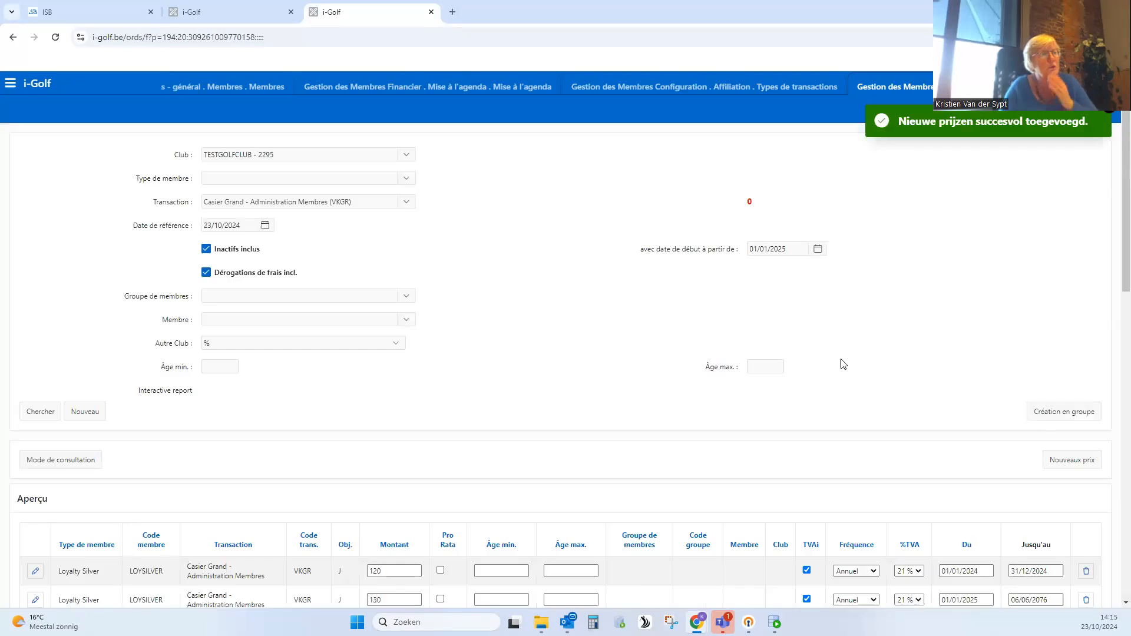
left_click(61, 399)
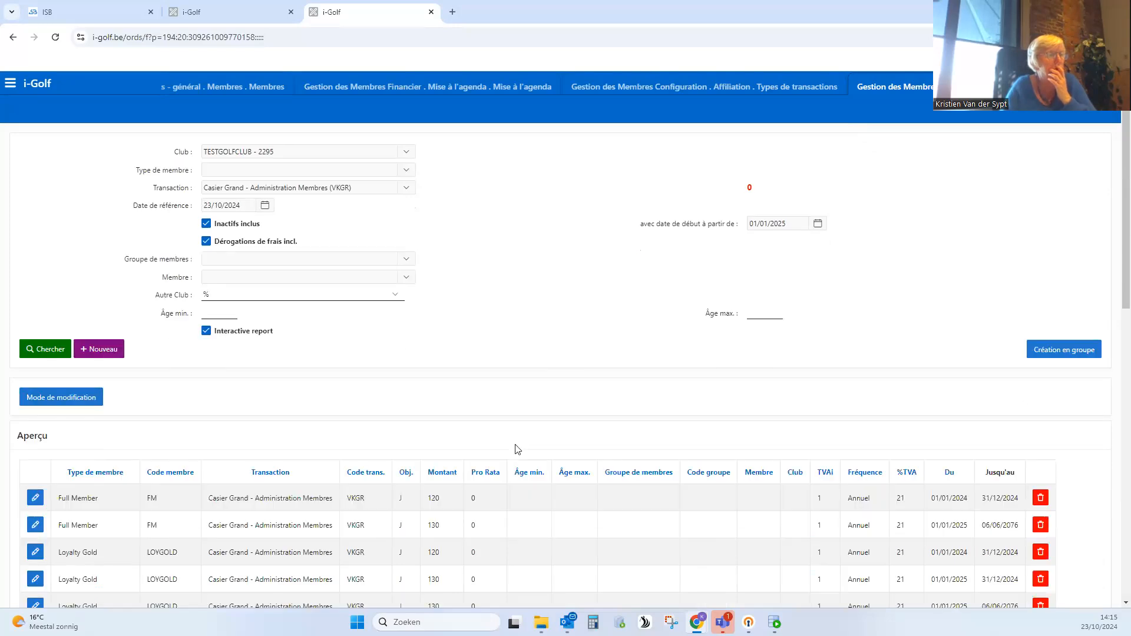
scroll(518, 450, "down", 5)
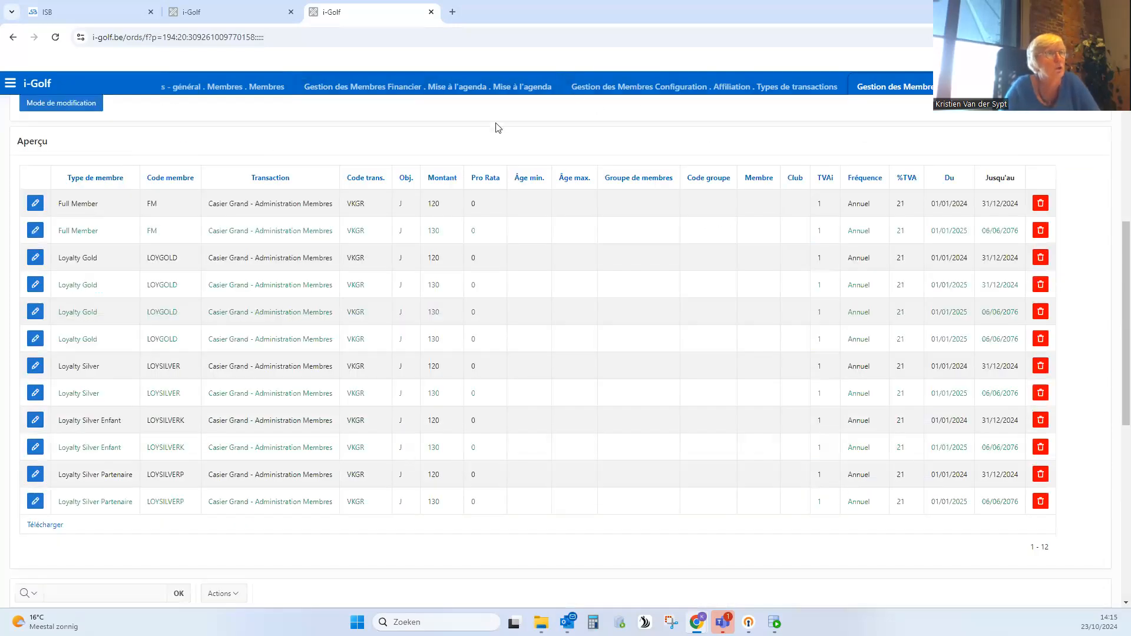
- Return to Mise à l'agenda, check the VKGR lines, and regenerate the entries with reference date 01/01/2025
left_click(459, 89)
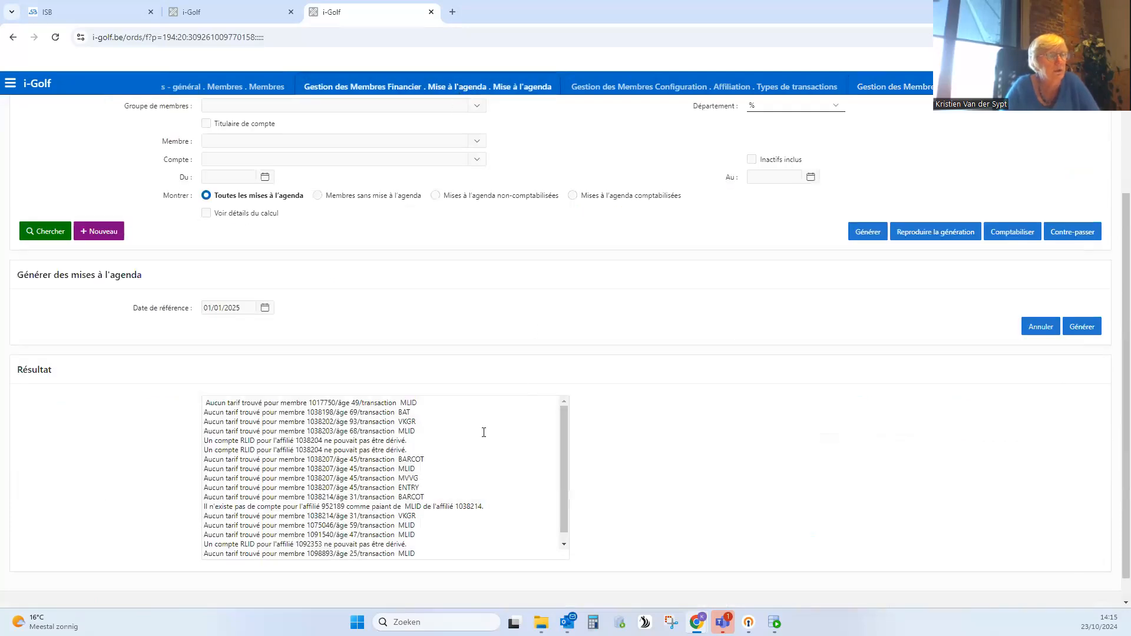
double_click(408, 422)
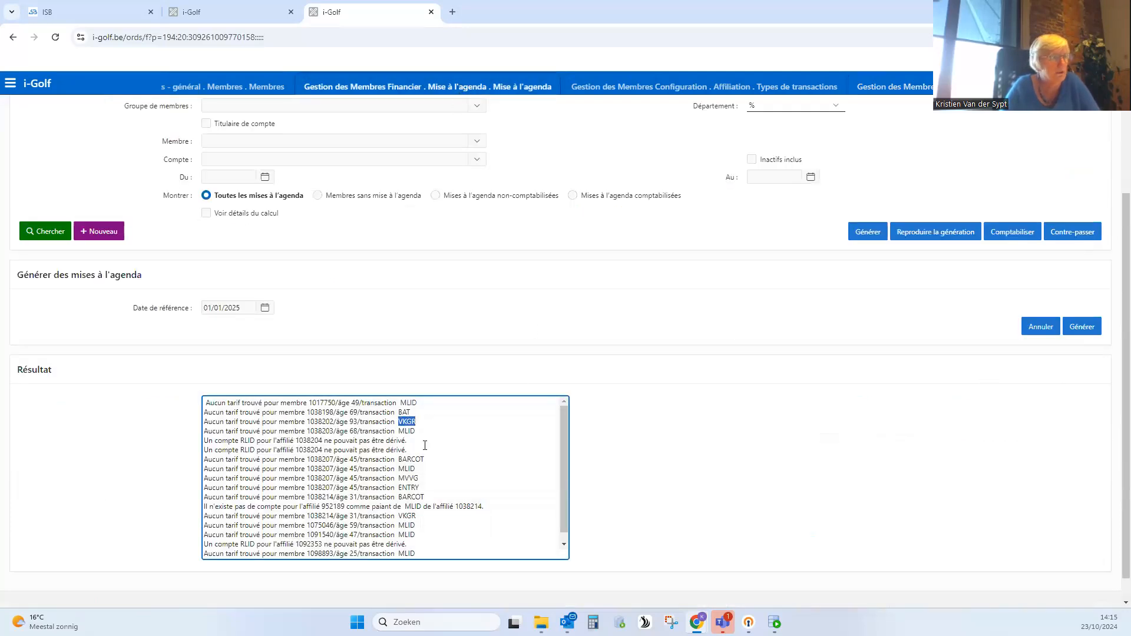
left_click_drag(418, 517, 396, 517)
left_click(946, 440)
left_click(1082, 328)
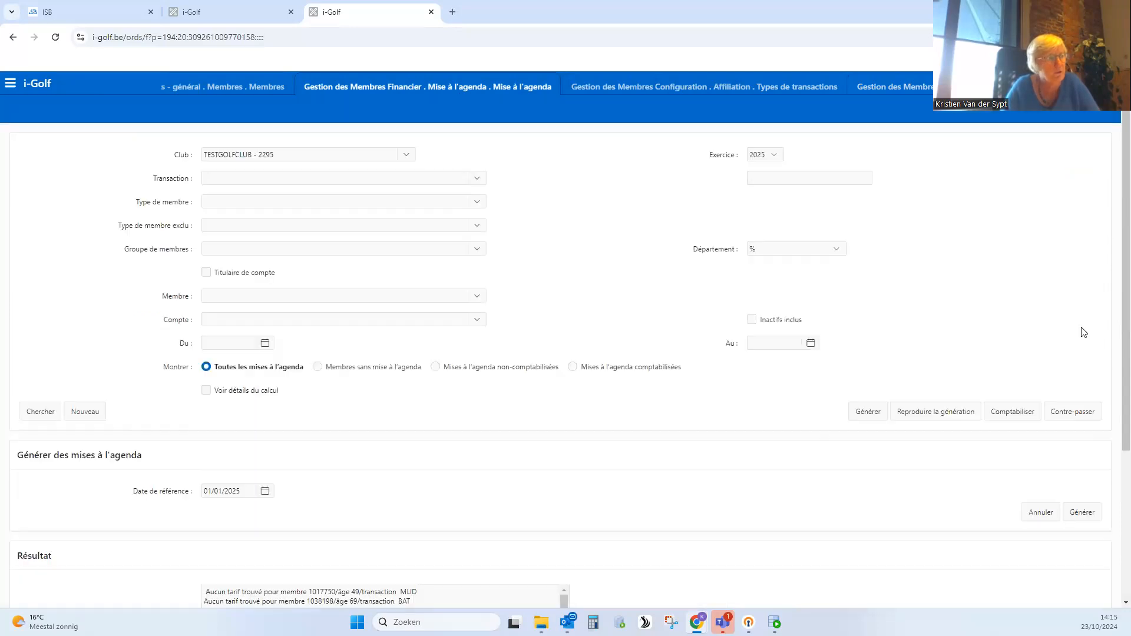
scroll(630, 496, "down", 2)
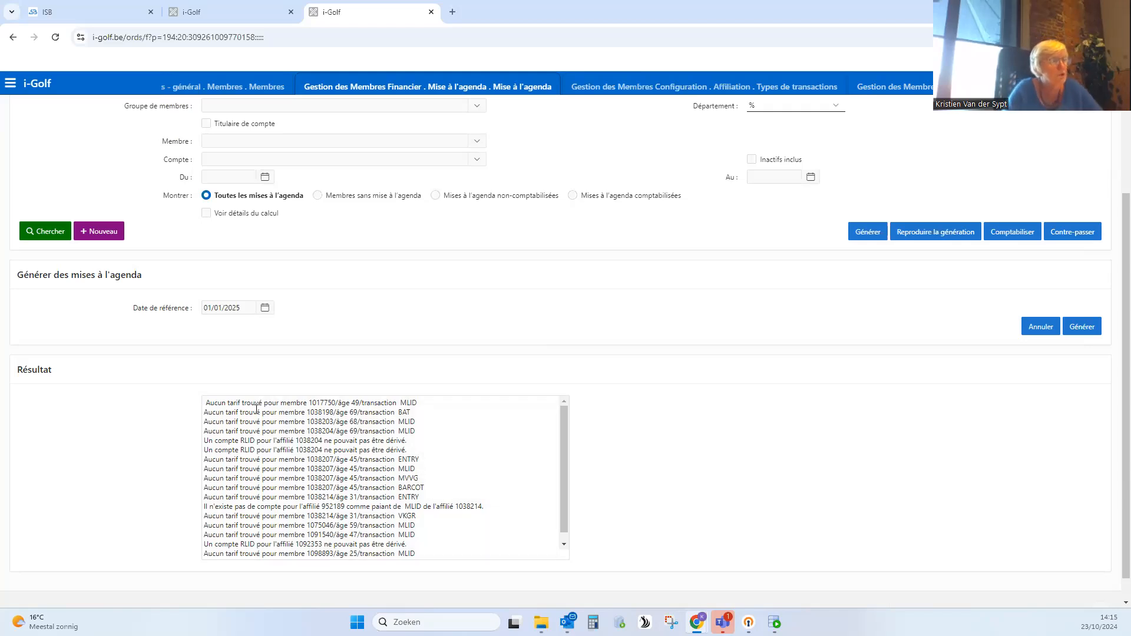
- Look up the transaction code MLID from the first result line in the Types de transactions overview
double_click(318, 403)
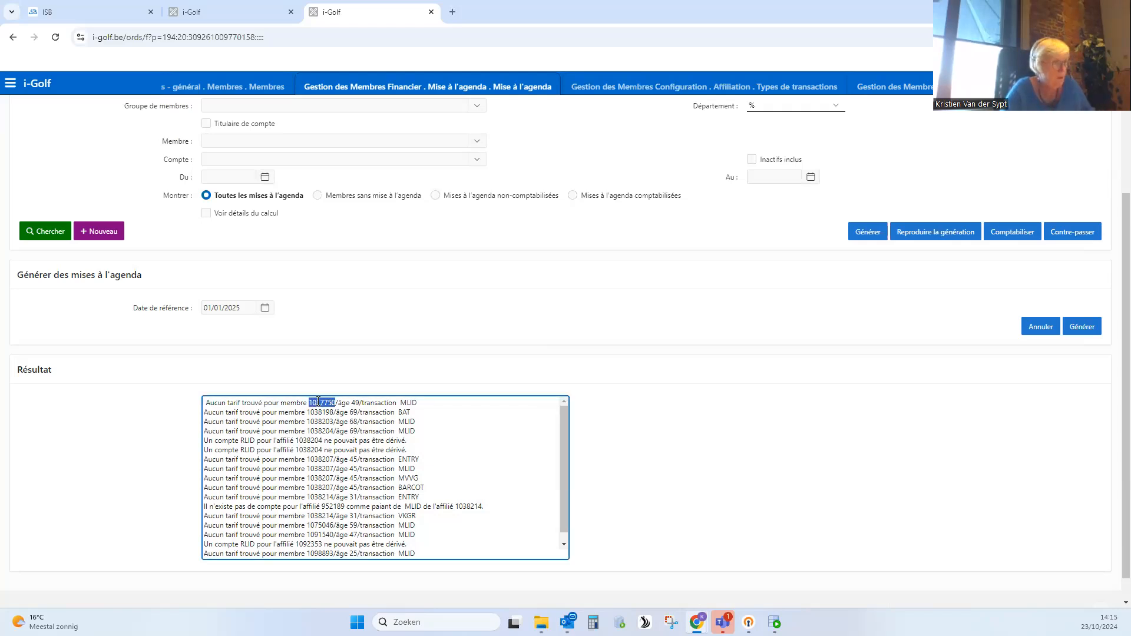
left_click_drag(423, 404, 400, 404)
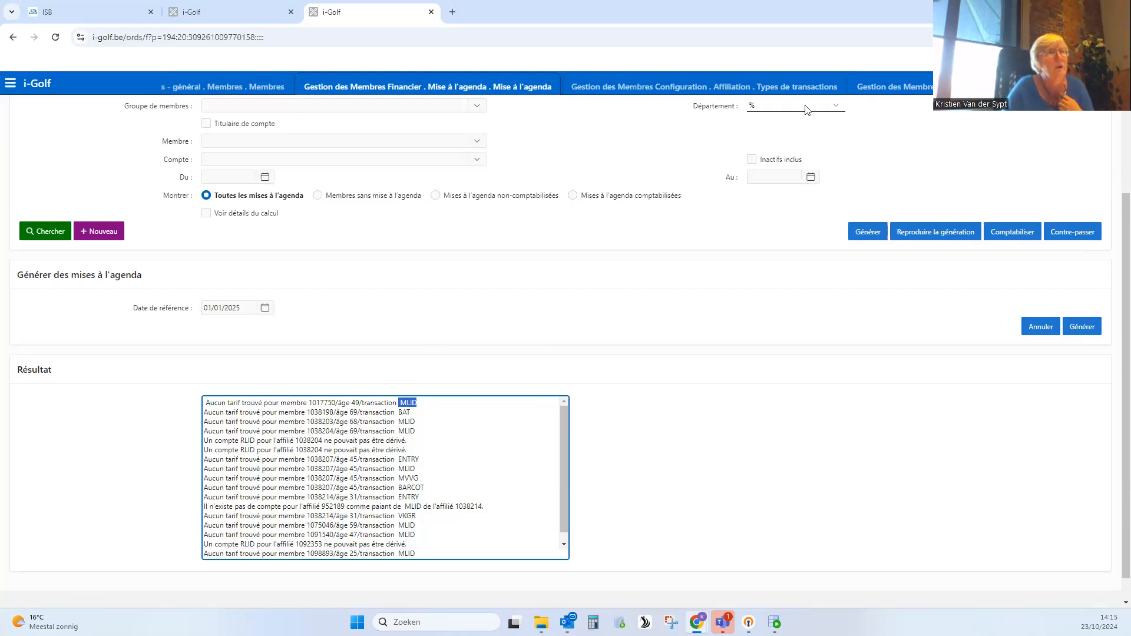
left_click(775, 91)
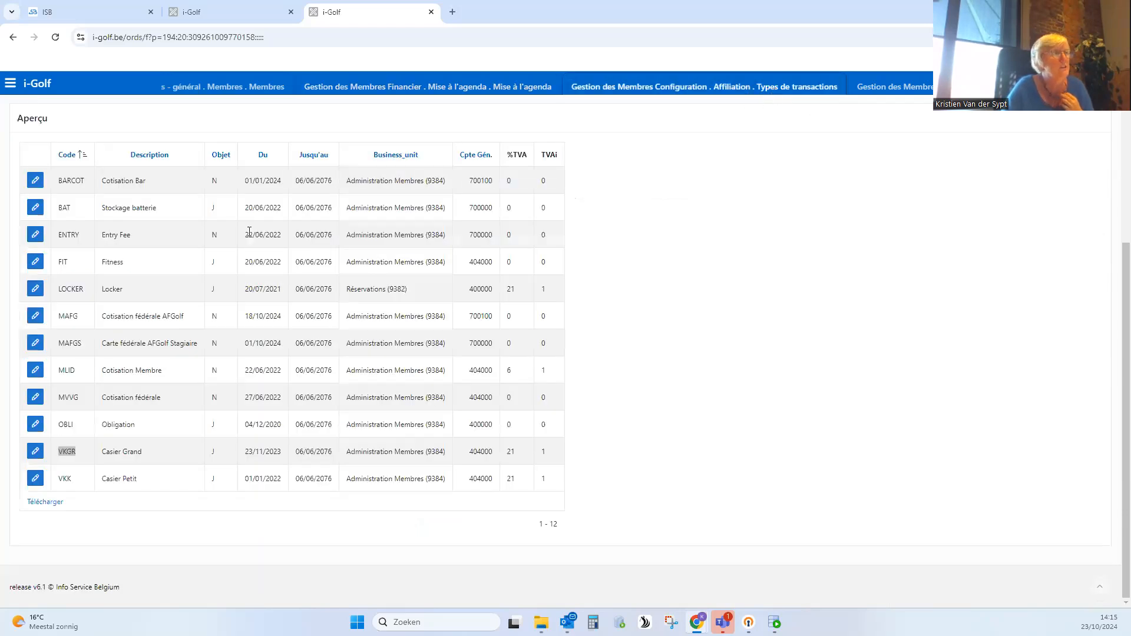
left_click(79, 372)
left_click_drag(163, 372, 95, 367)
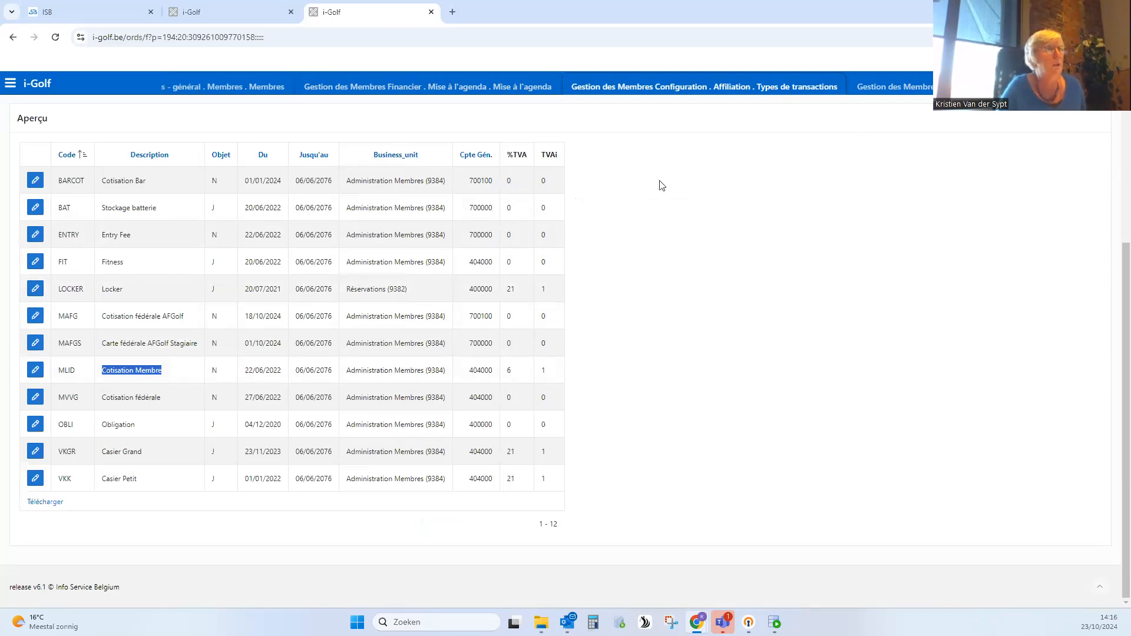
- Leave the open member record, copy the member number from the first MLID result line, and search for it in Aperçu des Membres
left_click(254, 88)
scroll(376, 273, "up", 10)
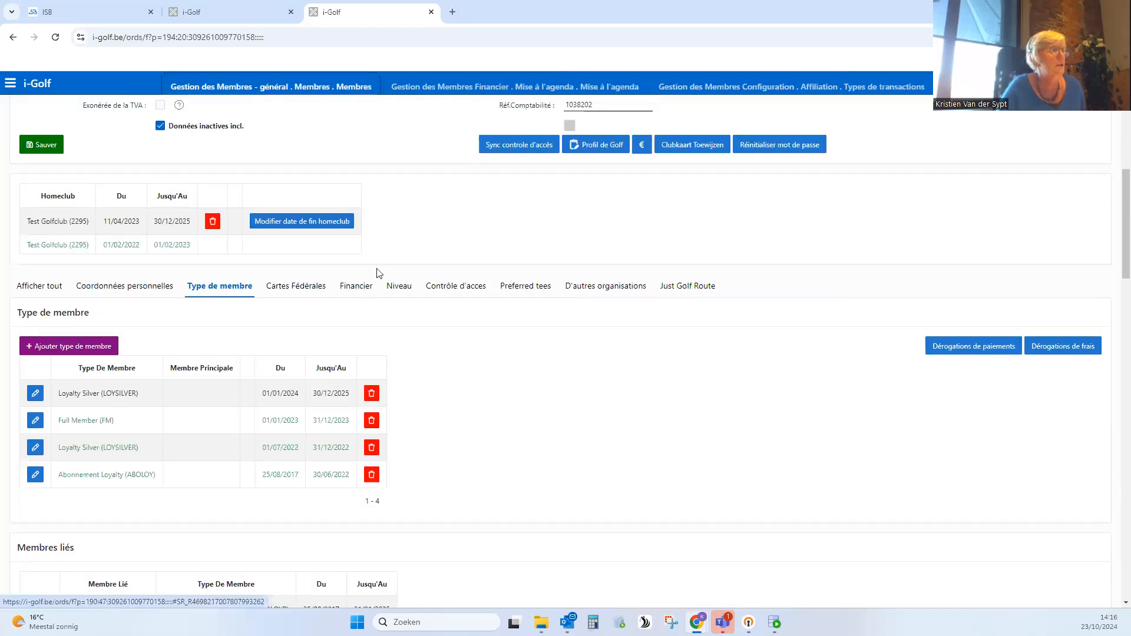
left_click(42, 152)
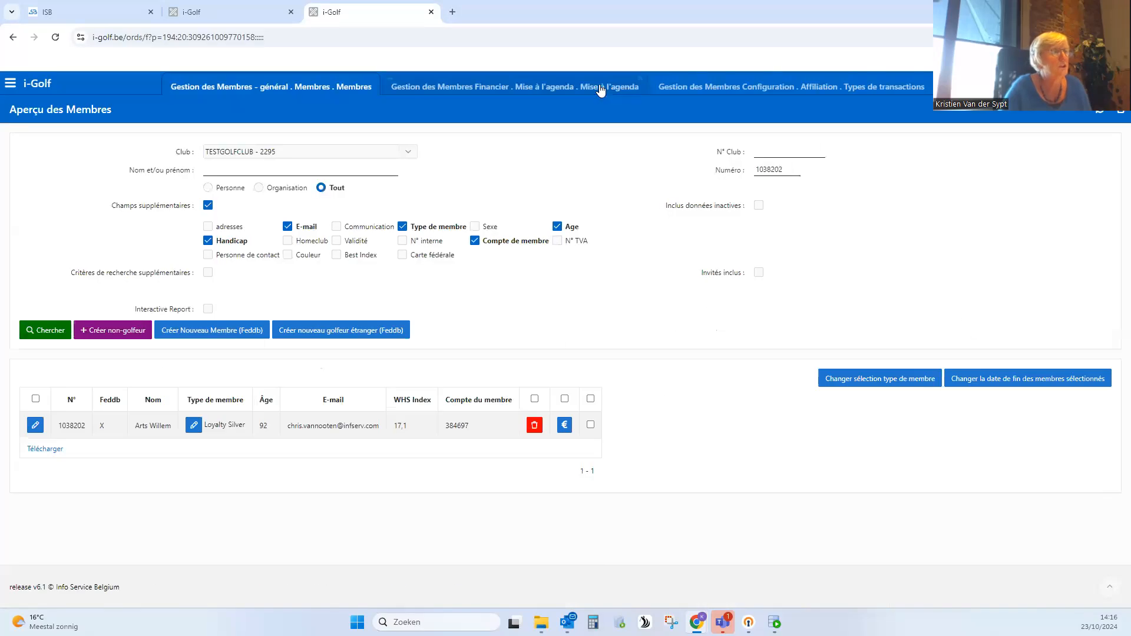
left_click(598, 97)
double_click(321, 404)
key("ctrl+c")
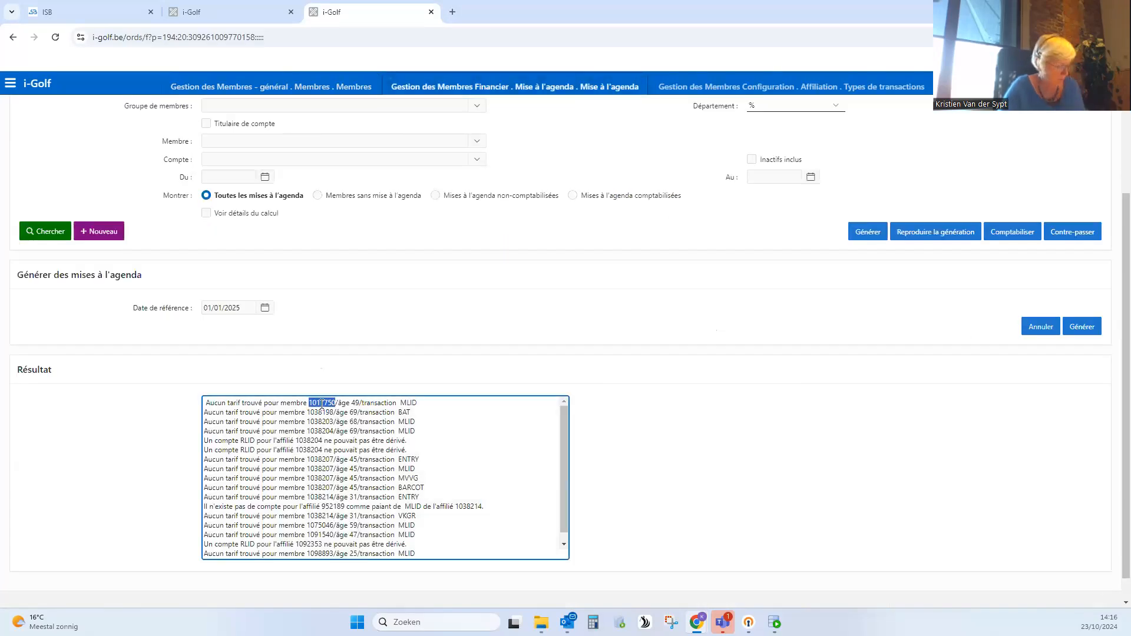
left_click(335, 94)
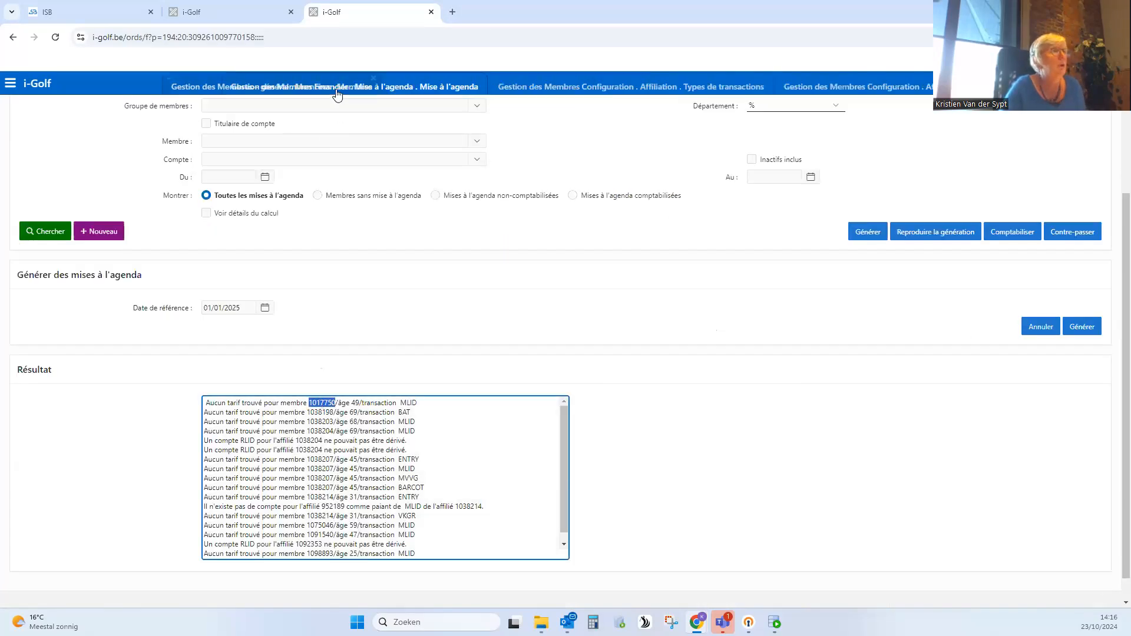
left_click_drag(788, 170, 738, 175)
key("ctrl+v")
left_click(51, 329)
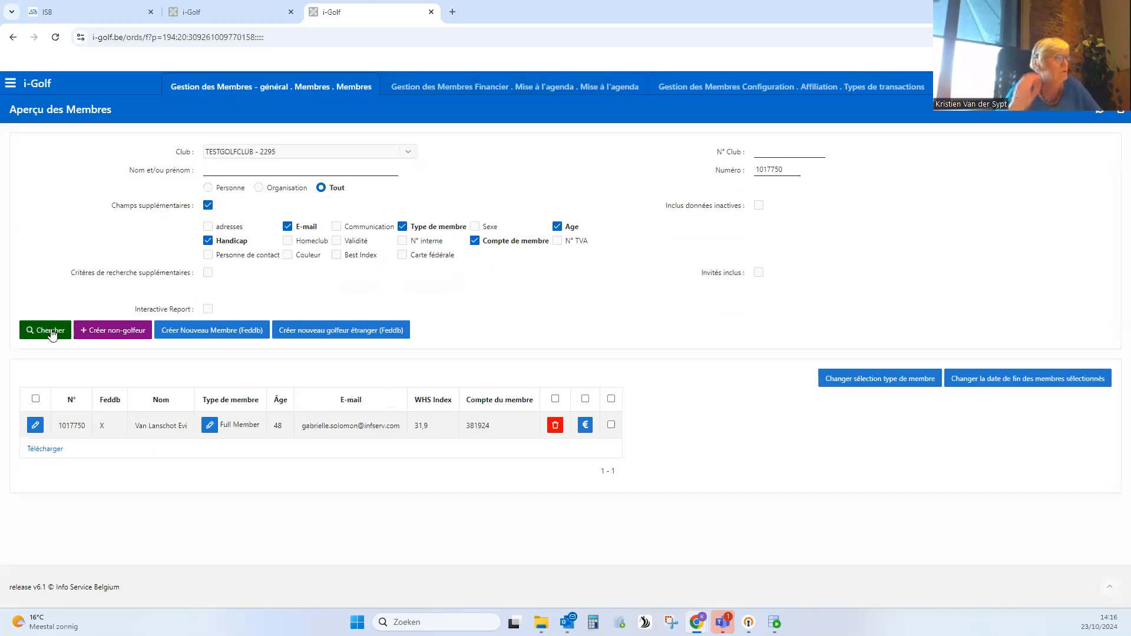
- Open the found member's record, include inactive data, and review the homeclub history and member types
left_click(35, 426)
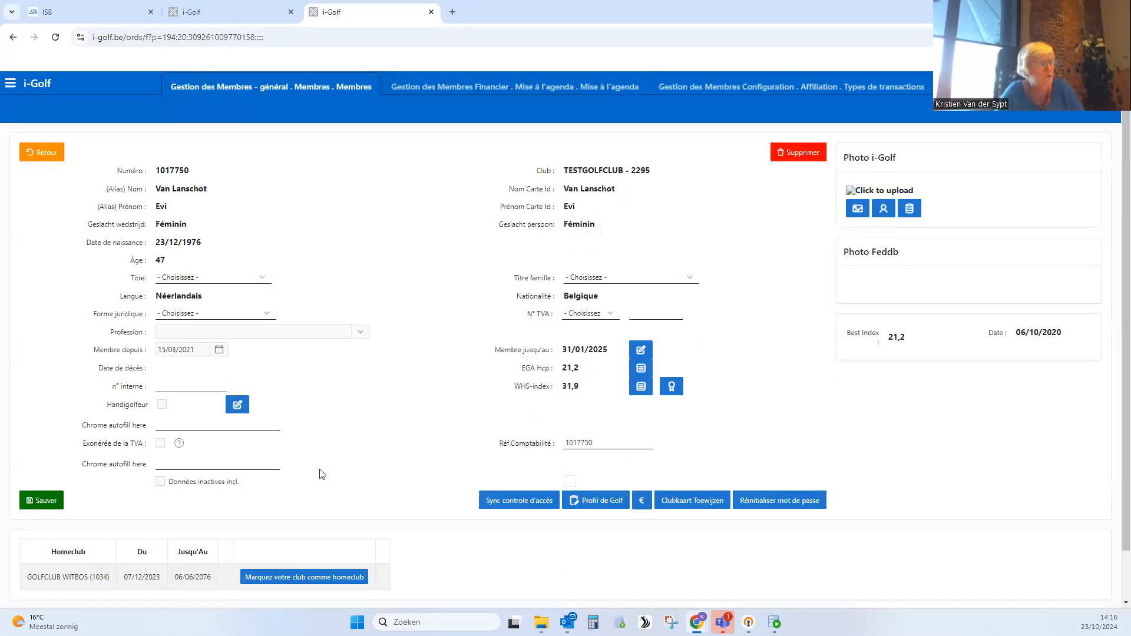
scroll(321, 473, "down", 1)
left_click(161, 369)
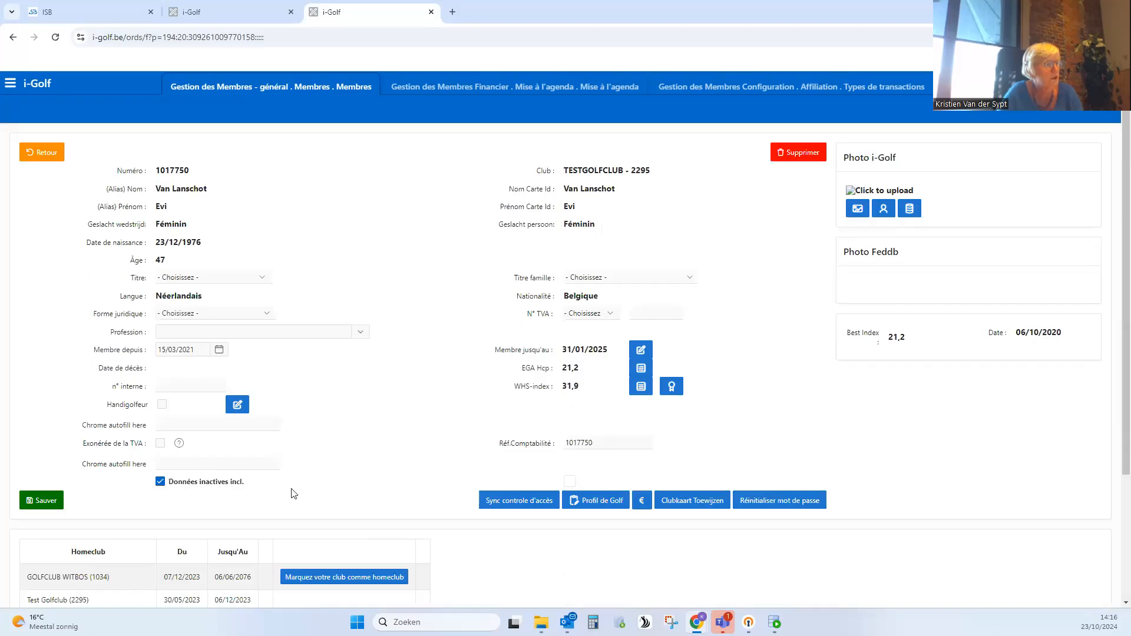
scroll(315, 519, "down", 1)
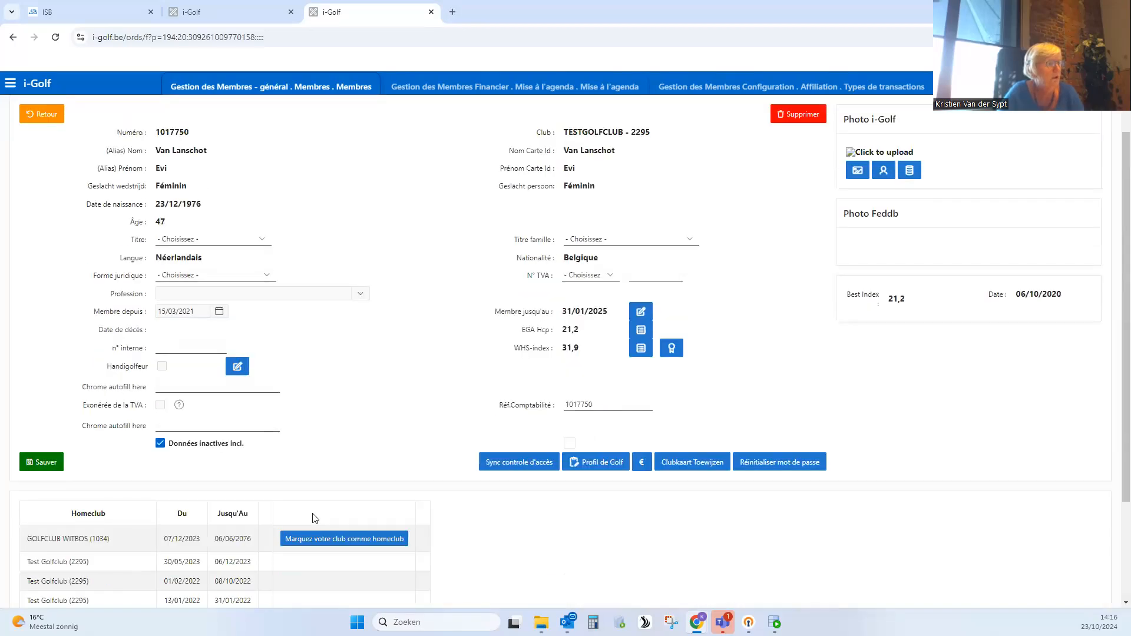
scroll(312, 518, "down", 3)
scroll(315, 521, "down", 1)
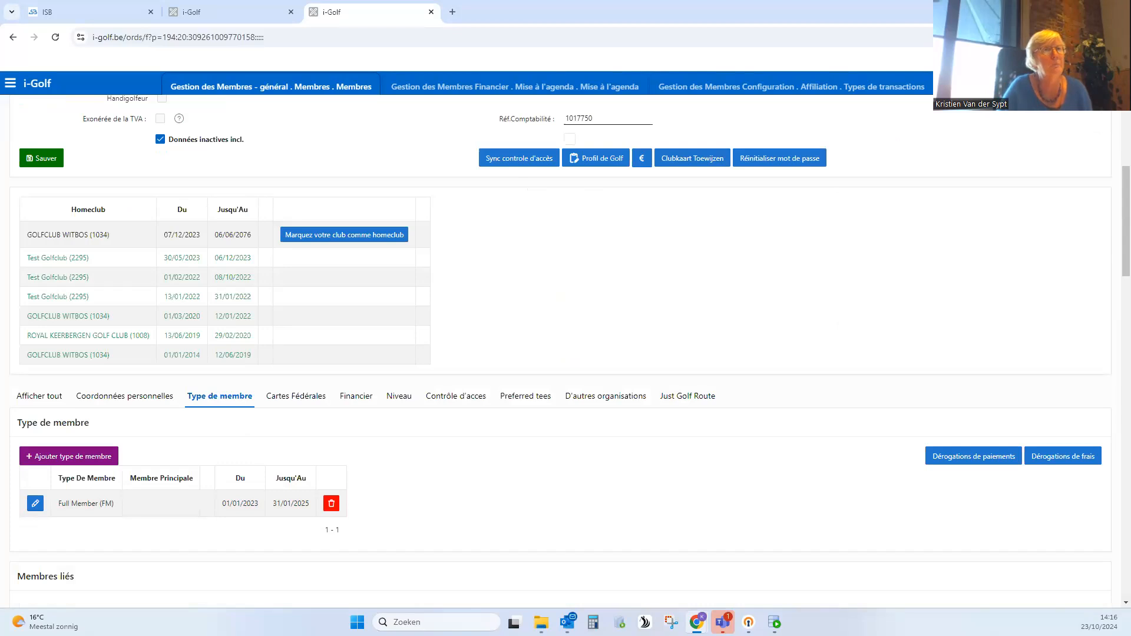
- Search the Frais overview for Full Member (FM) fees with transaction Cotisation Membre - Administration Membres (MLID) and review the listed tariffs
left_click(996, 86)
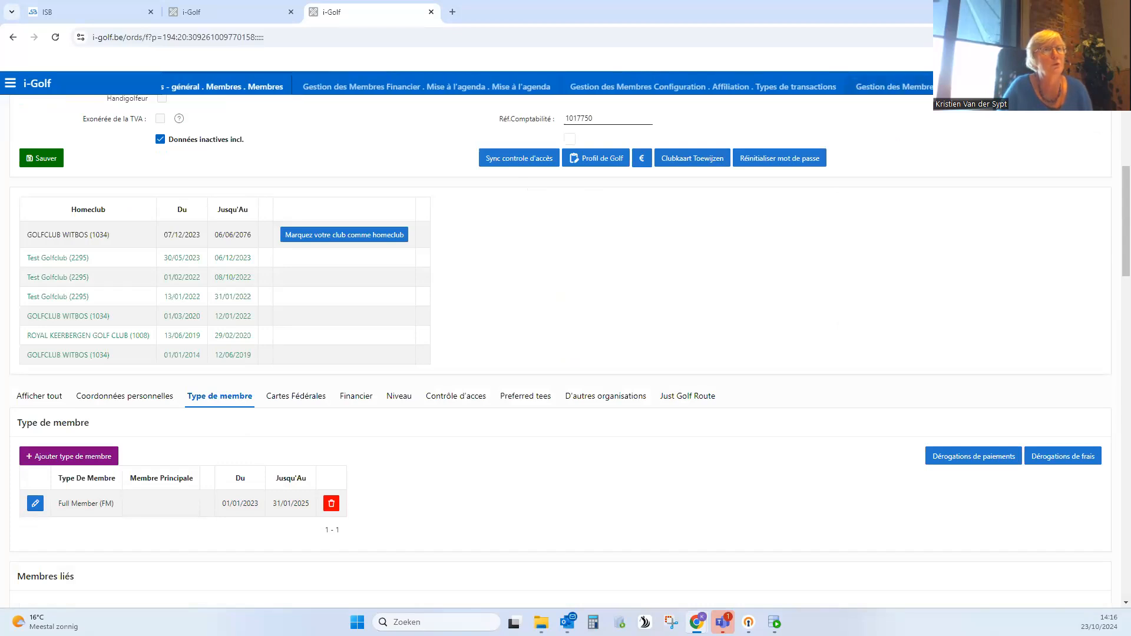
left_click(970, 86)
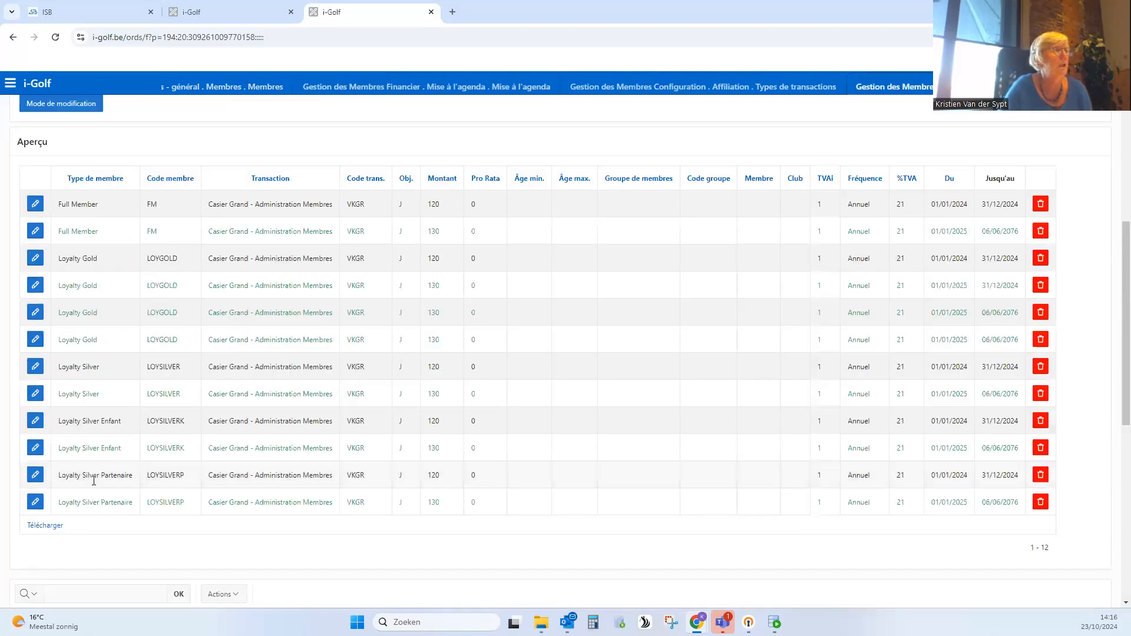
scroll(93, 472, "up", 5)
left_click(240, 175)
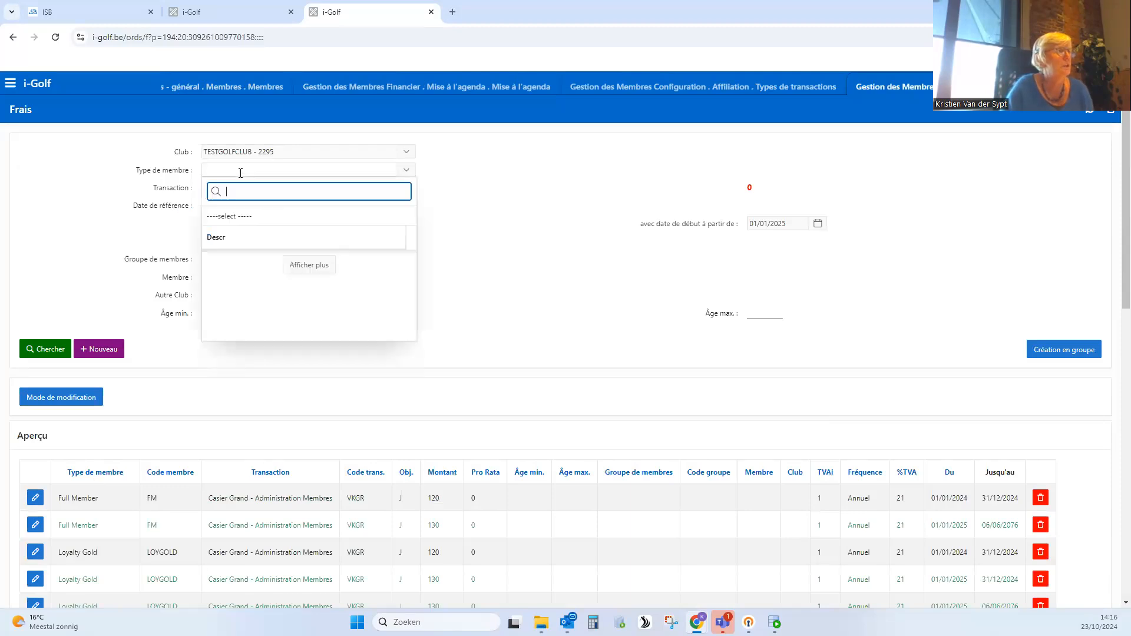
scroll(257, 313, "down", 1)
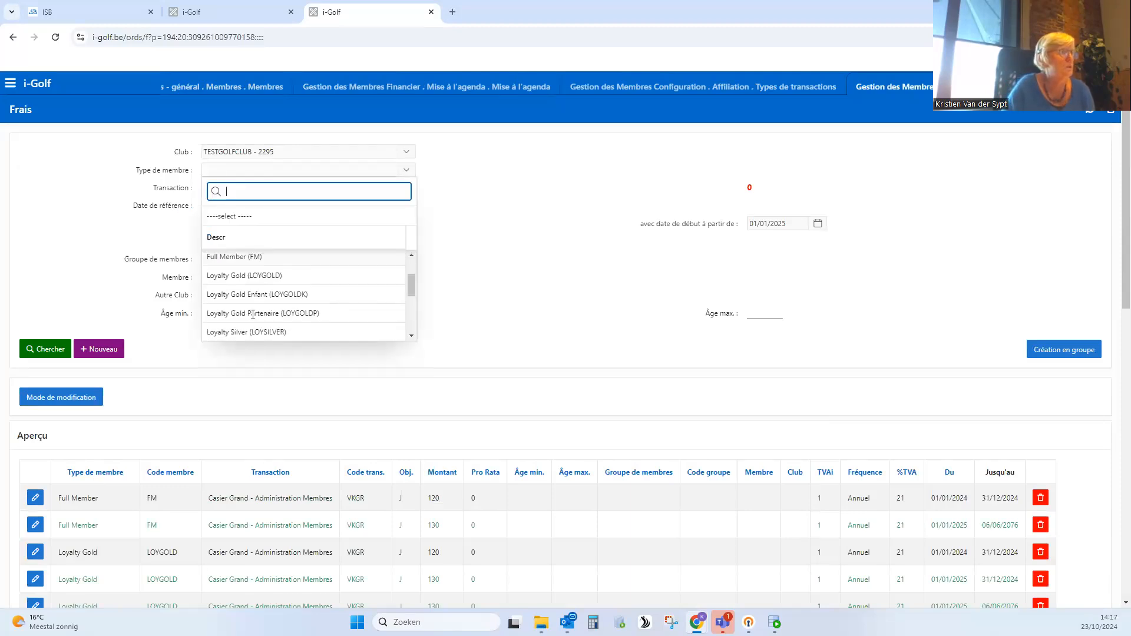
left_click(276, 257)
left_click(318, 189)
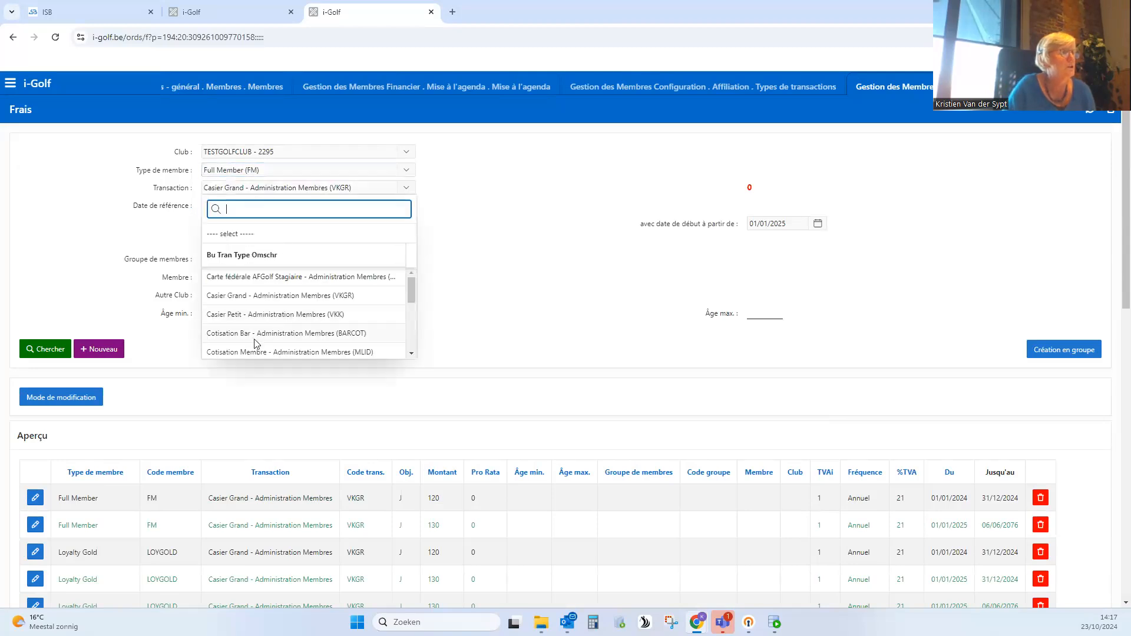
left_click(257, 351)
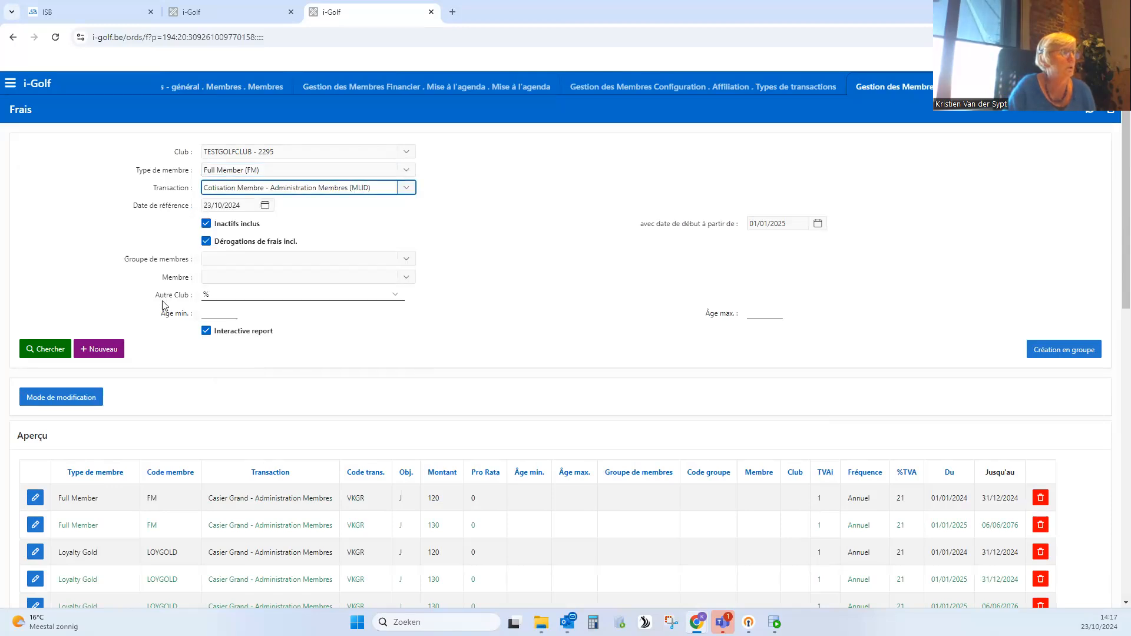
left_click(50, 350)
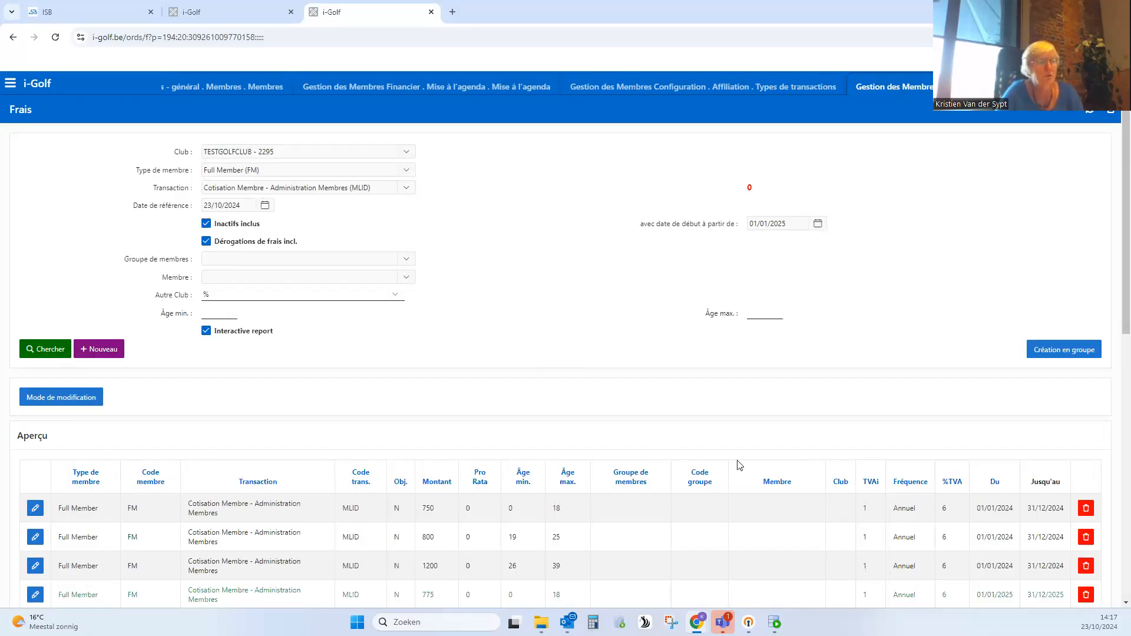
scroll(501, 422, "down", 2)
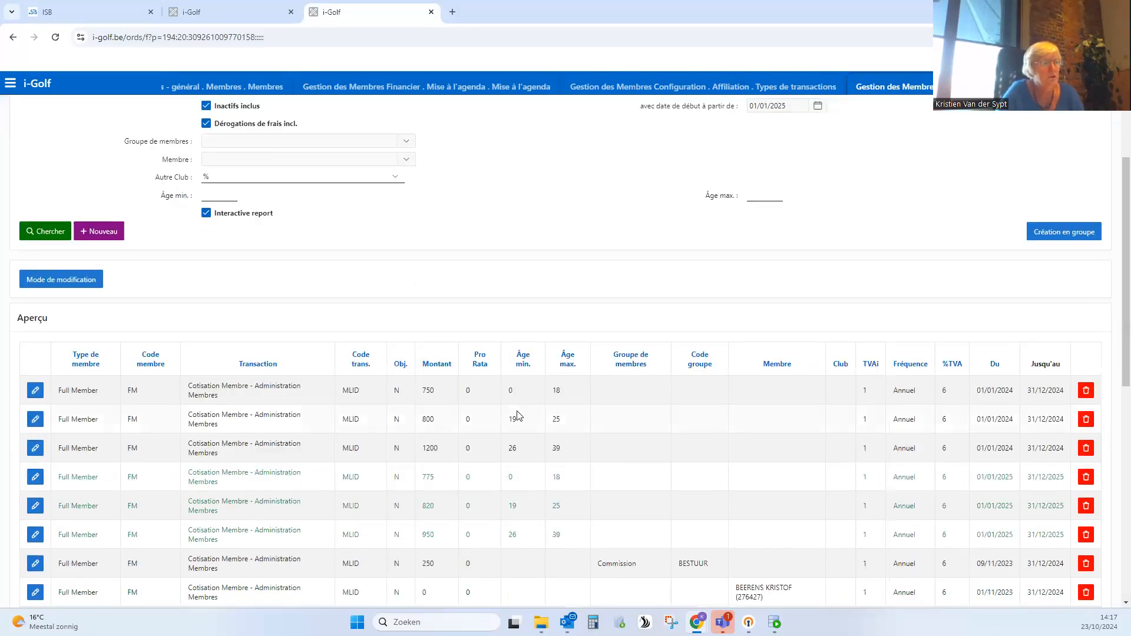
scroll(517, 417, "down", 2)
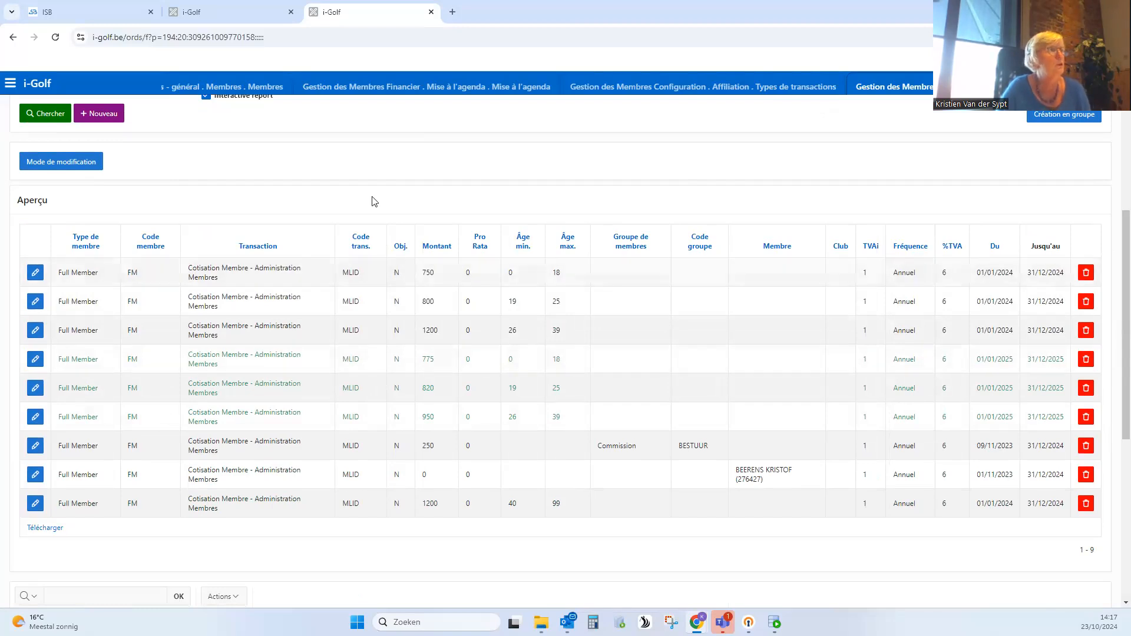
- Check the member's age in the open member record and compare it with the age brackets and end dates of the MLID fees
left_click(232, 89)
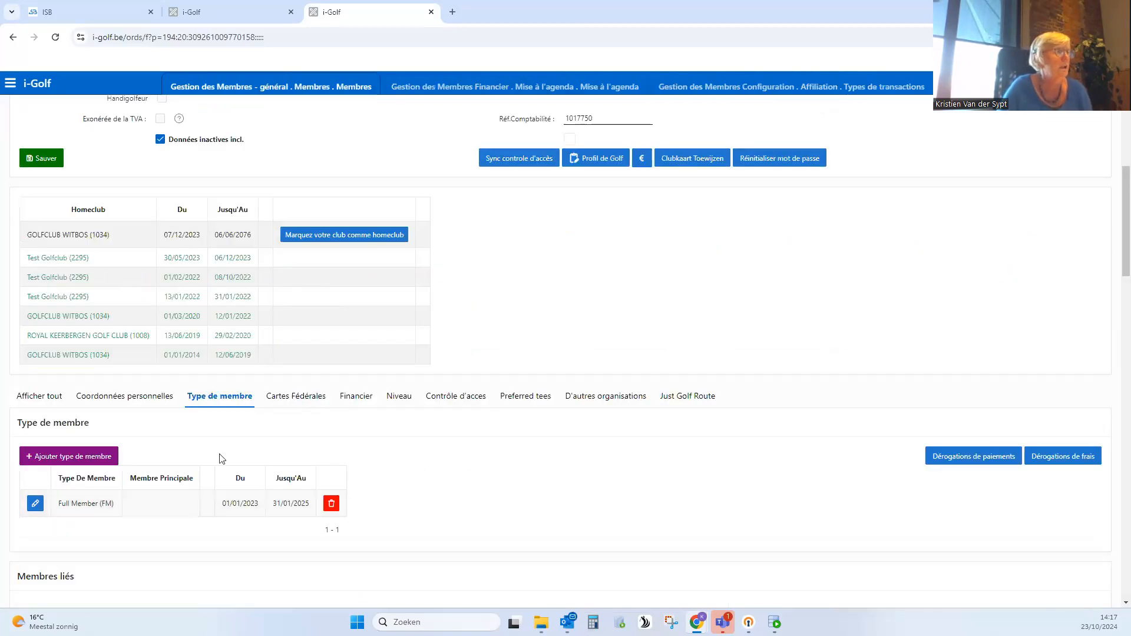
scroll(259, 262, "up", 5)
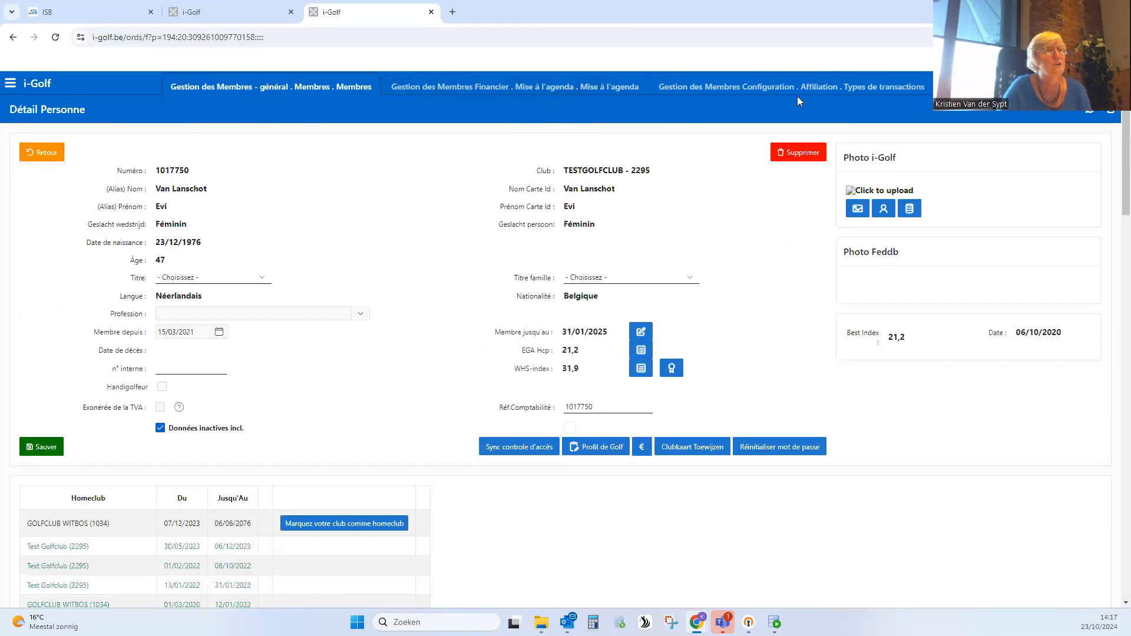
left_click(1002, 87)
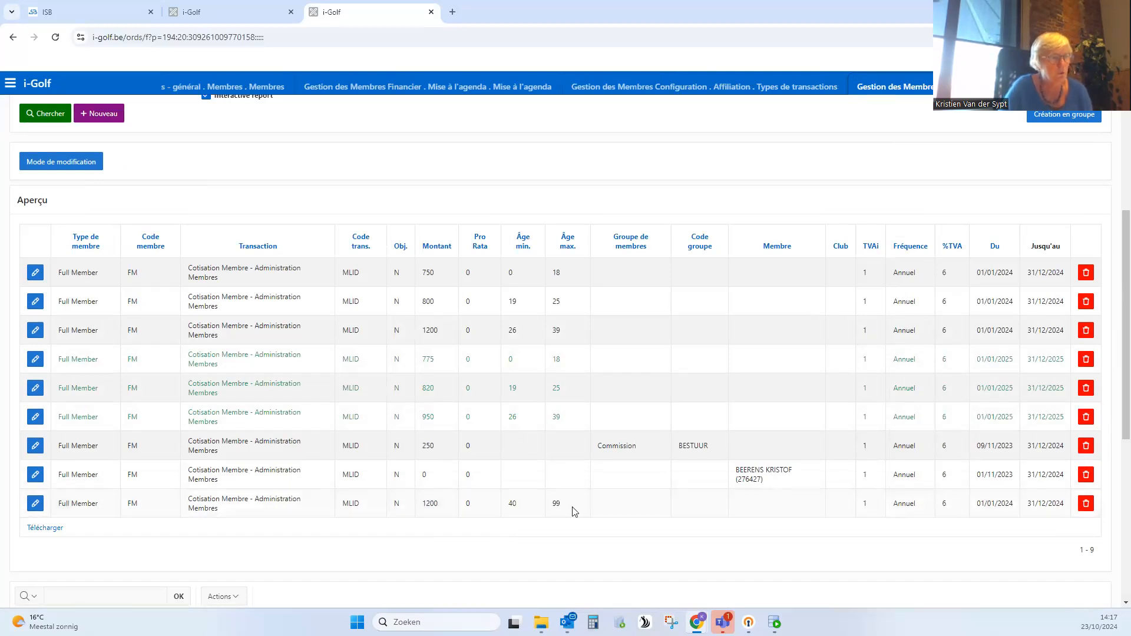
left_click_drag(1068, 506, 1032, 507)
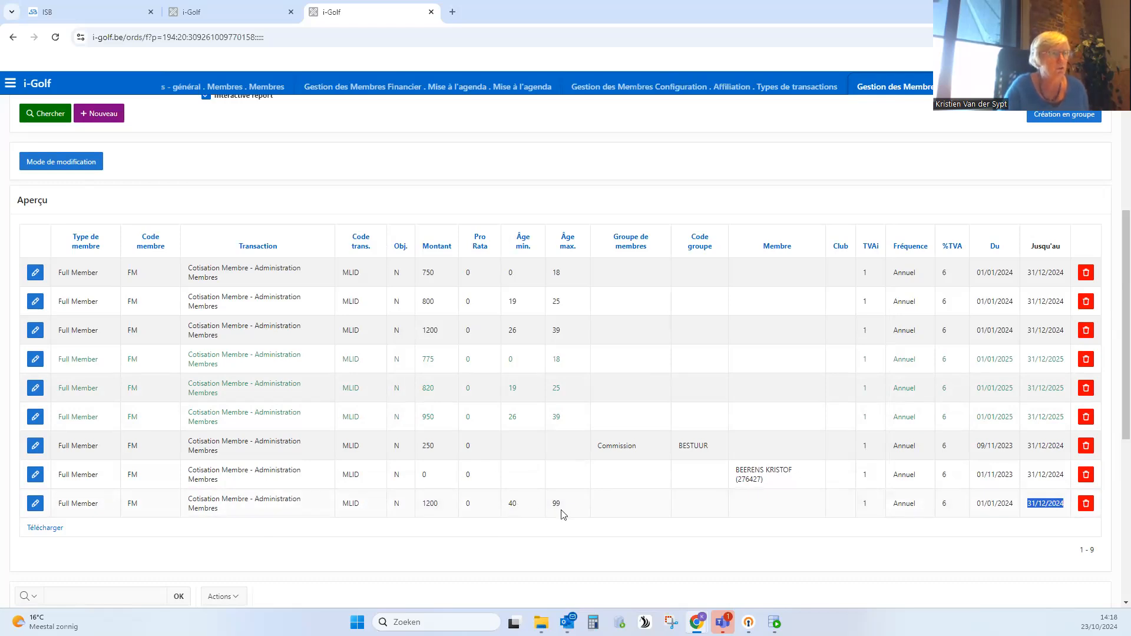
left_click(113, 127)
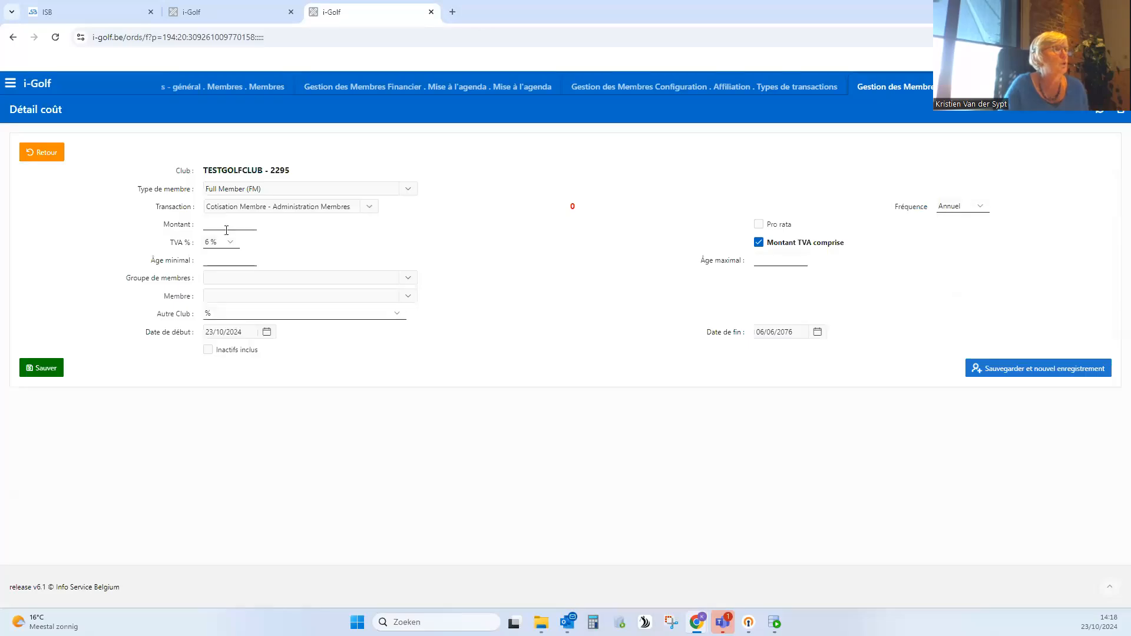
left_click(229, 224)
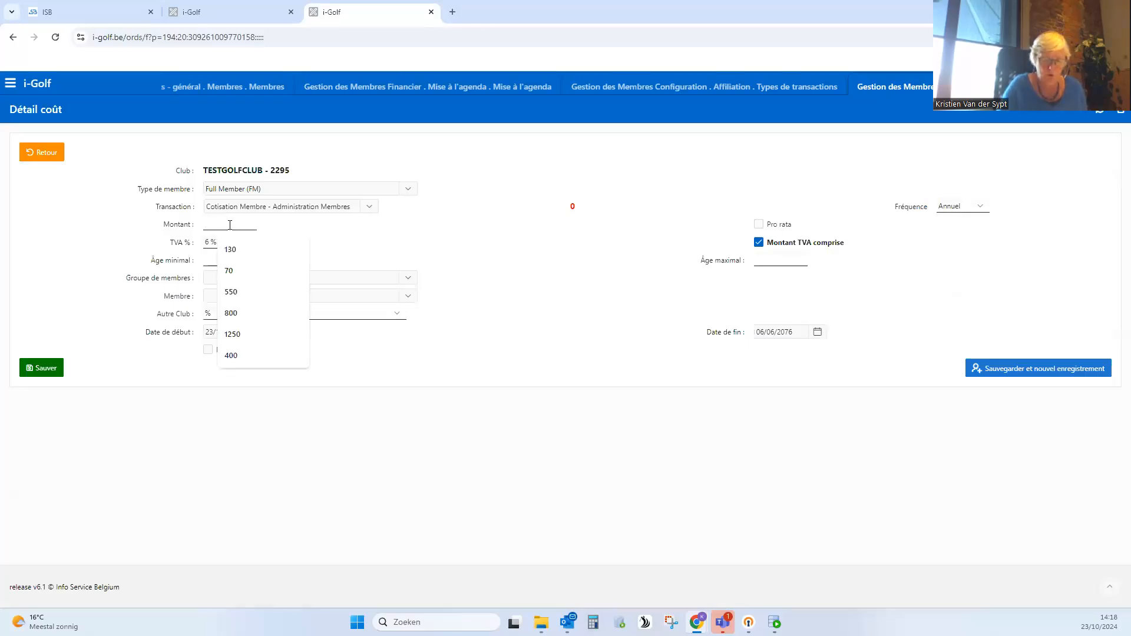
left_click(43, 152)
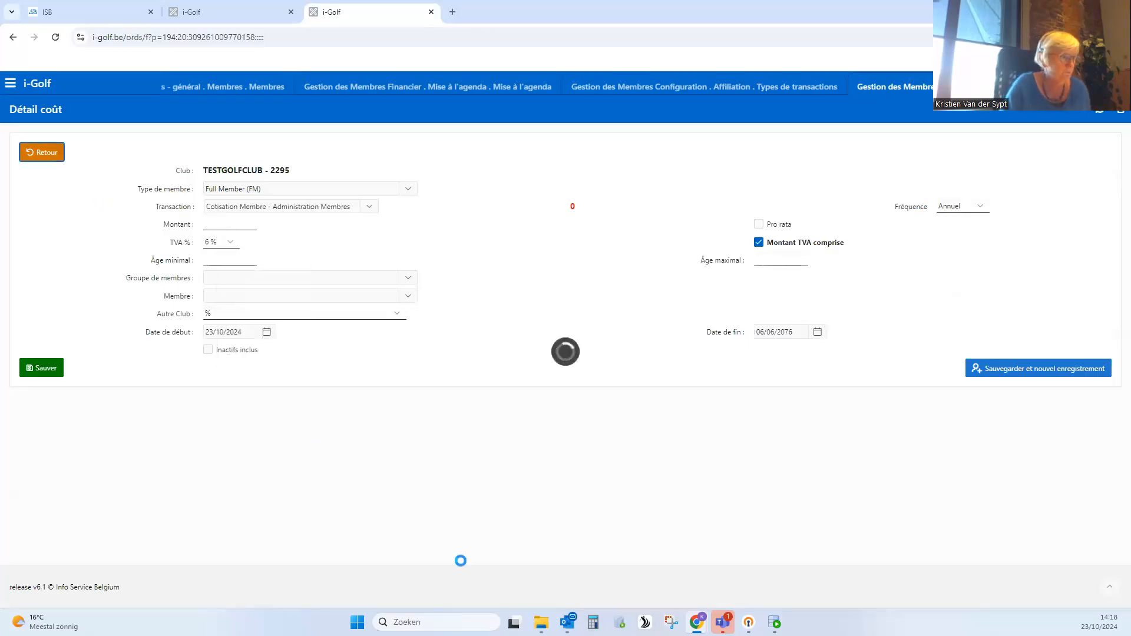
scroll(412, 554, "down", 3)
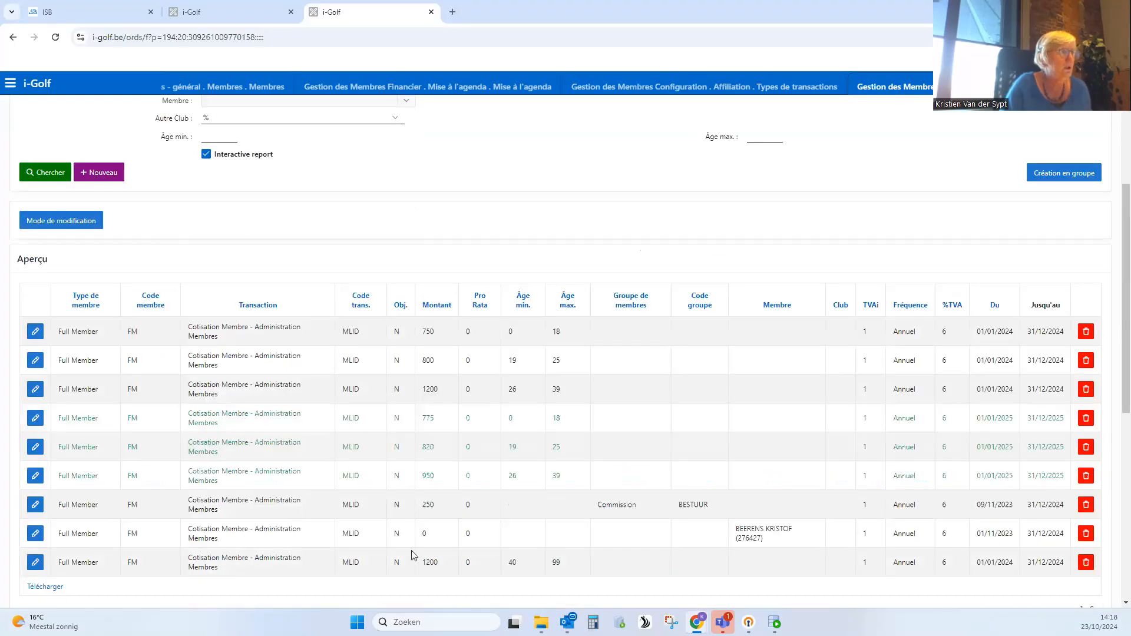
scroll(222, 245, "up", 3)
- Start a new Full Member MLID fee with amount 1250, minimum age 40 and maximum age 99
left_click(106, 348)
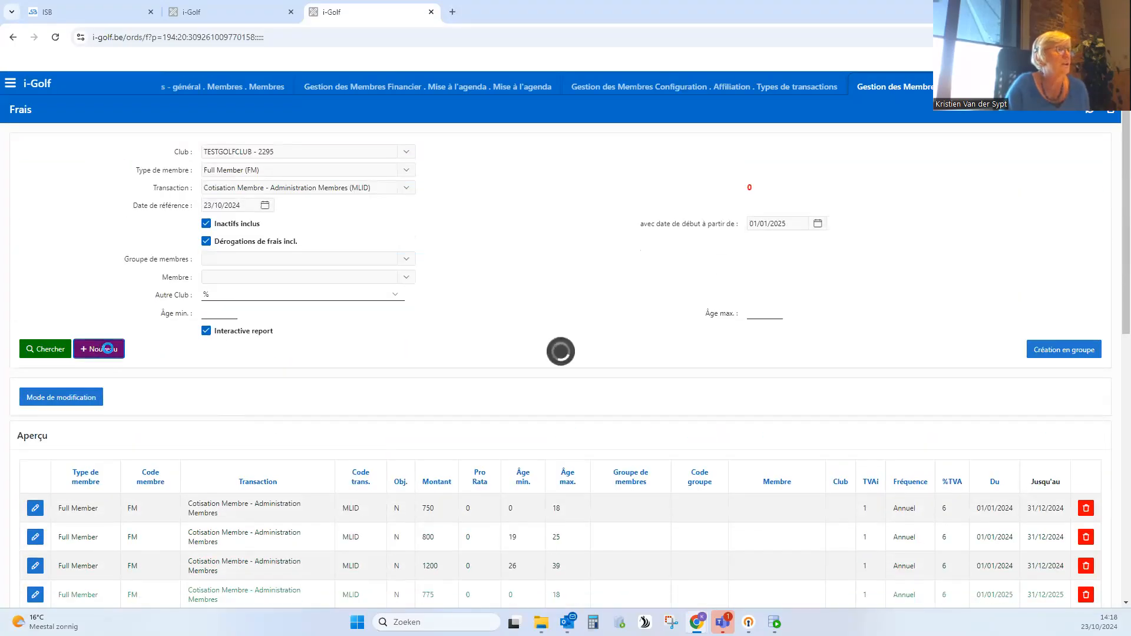
left_click(224, 225)
type("1250")
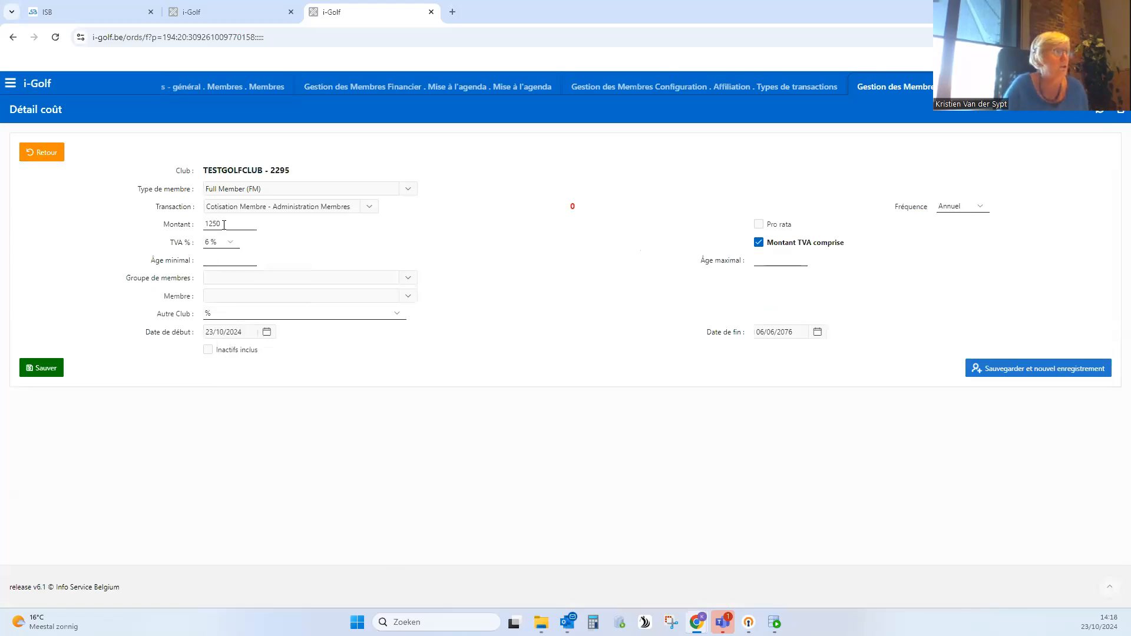
type("40")
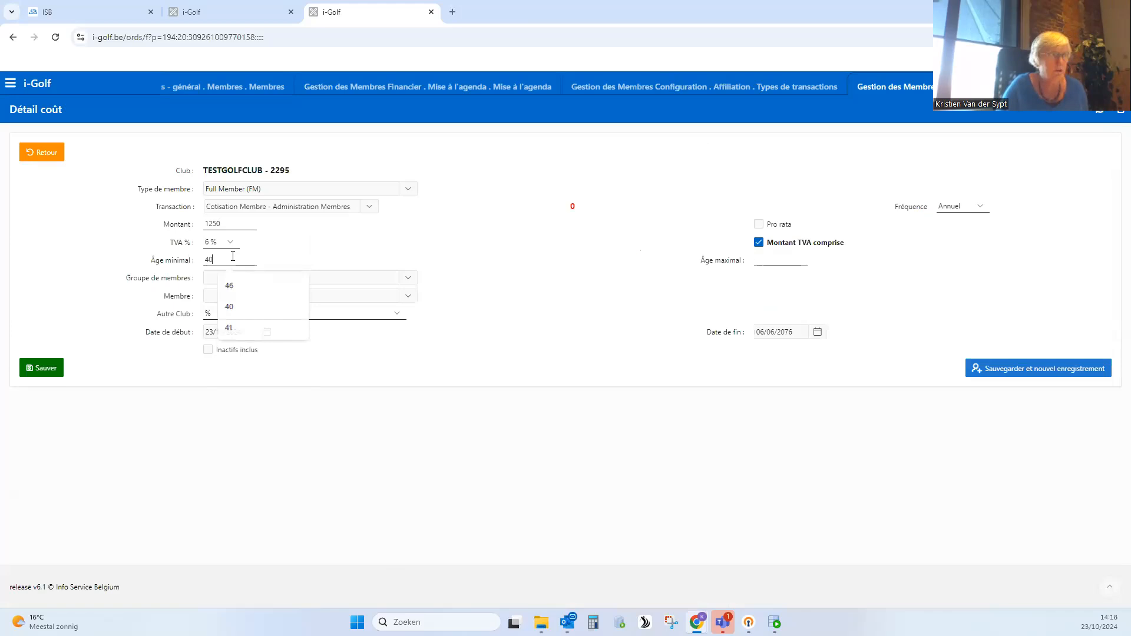
left_click(777, 261)
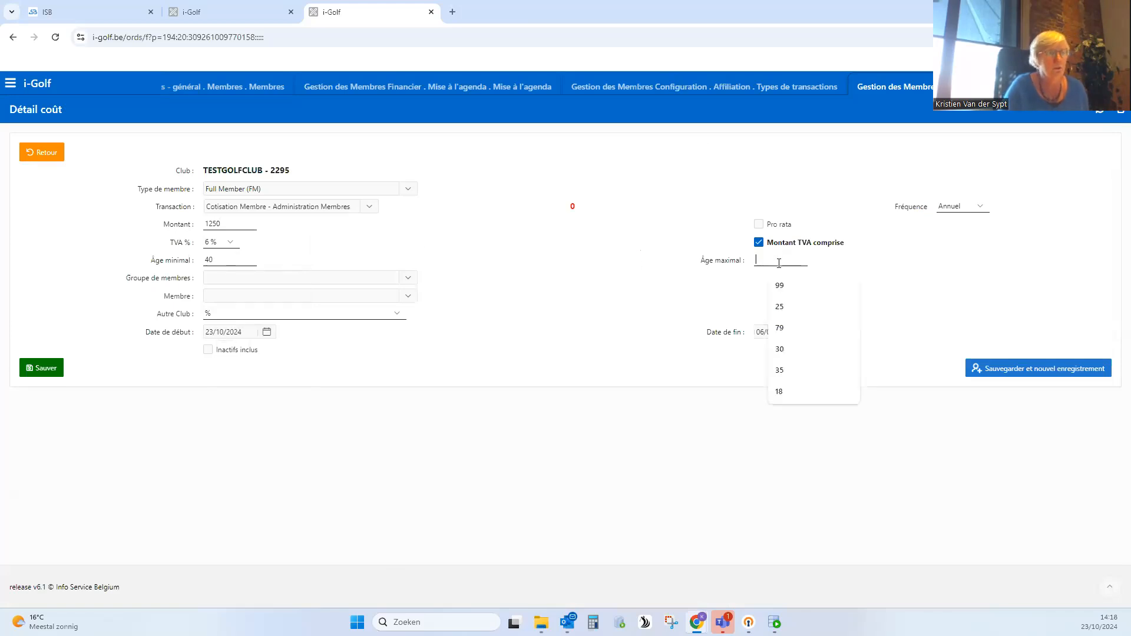
type("99")
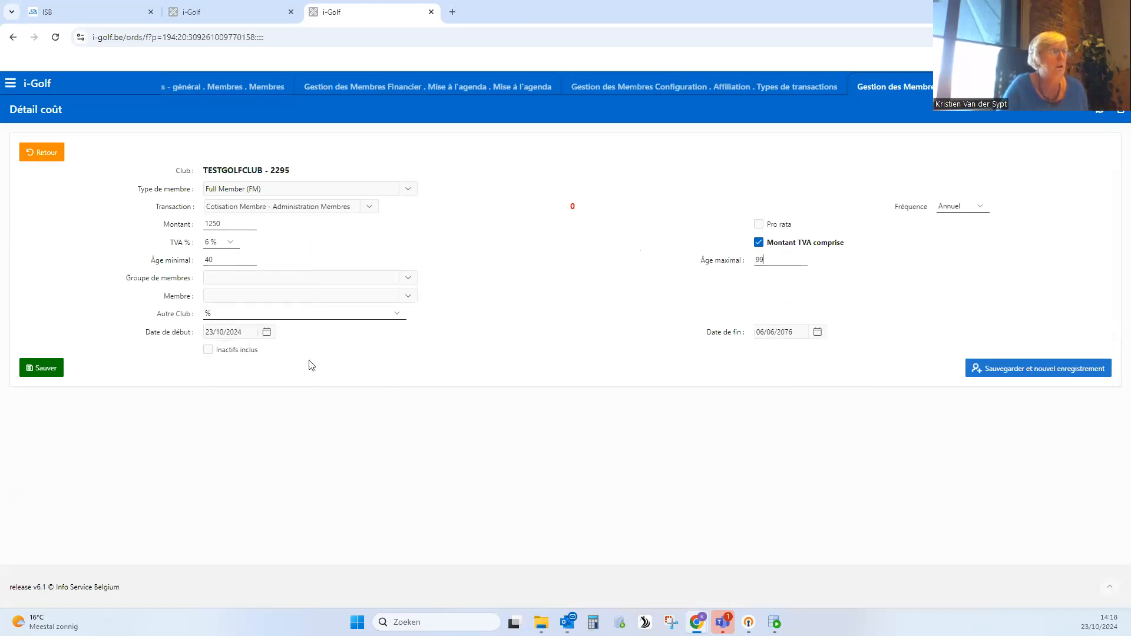
- Set the new fee's start date to 01/01/2025, save it, and check the MLID fee list
left_click(249, 333)
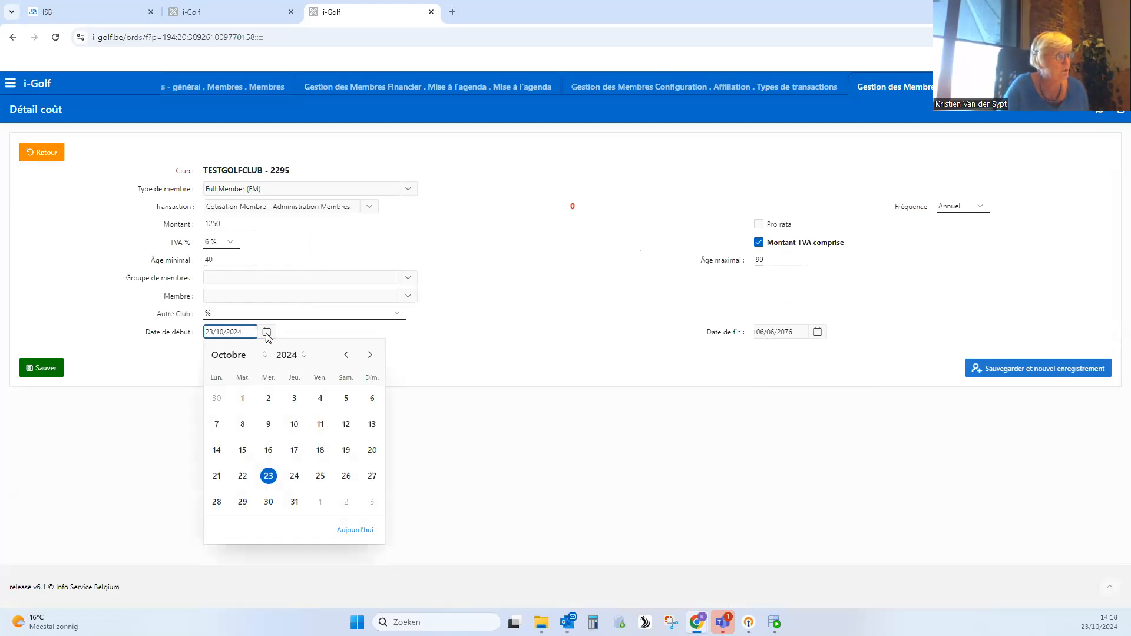
left_click(267, 334)
left_click(267, 333)
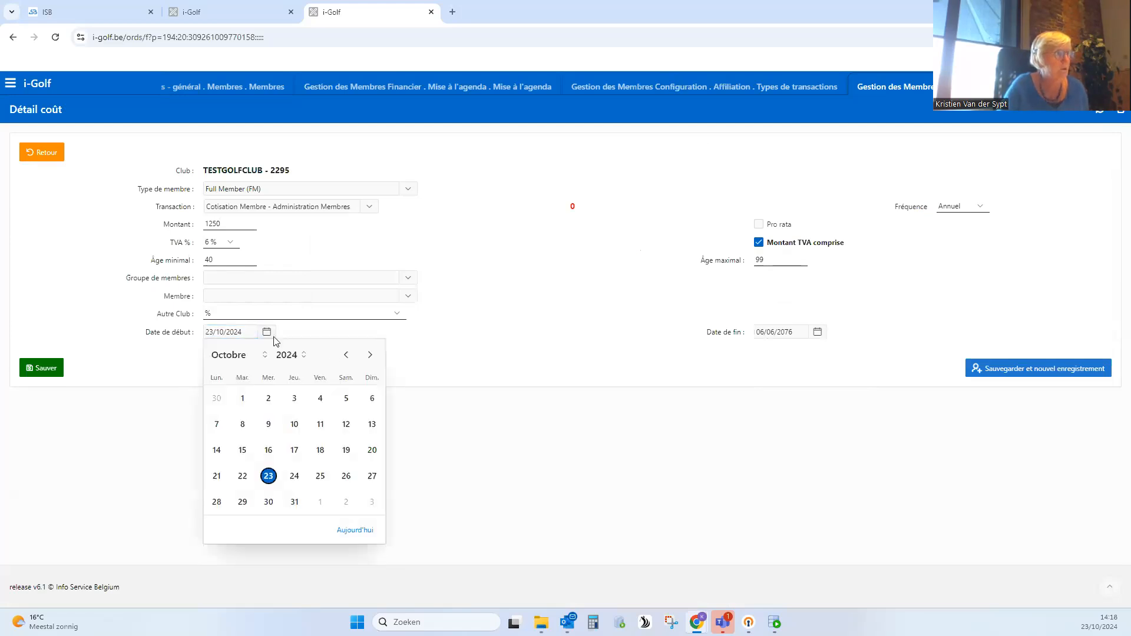
left_click(370, 356)
left_click(369, 357)
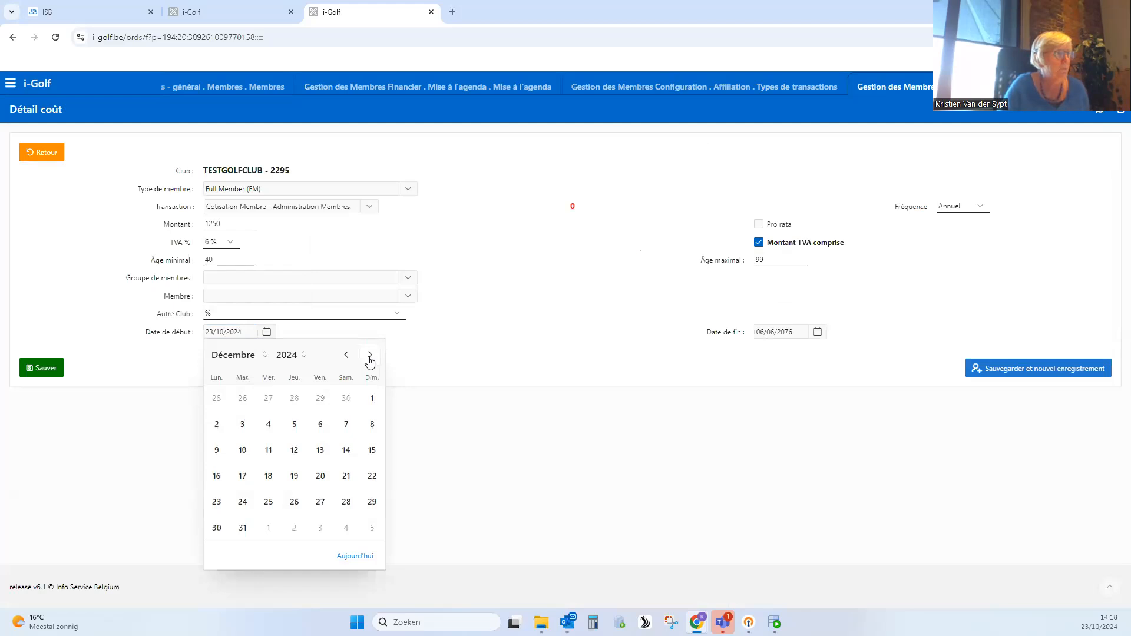
left_click(370, 356)
left_click(269, 399)
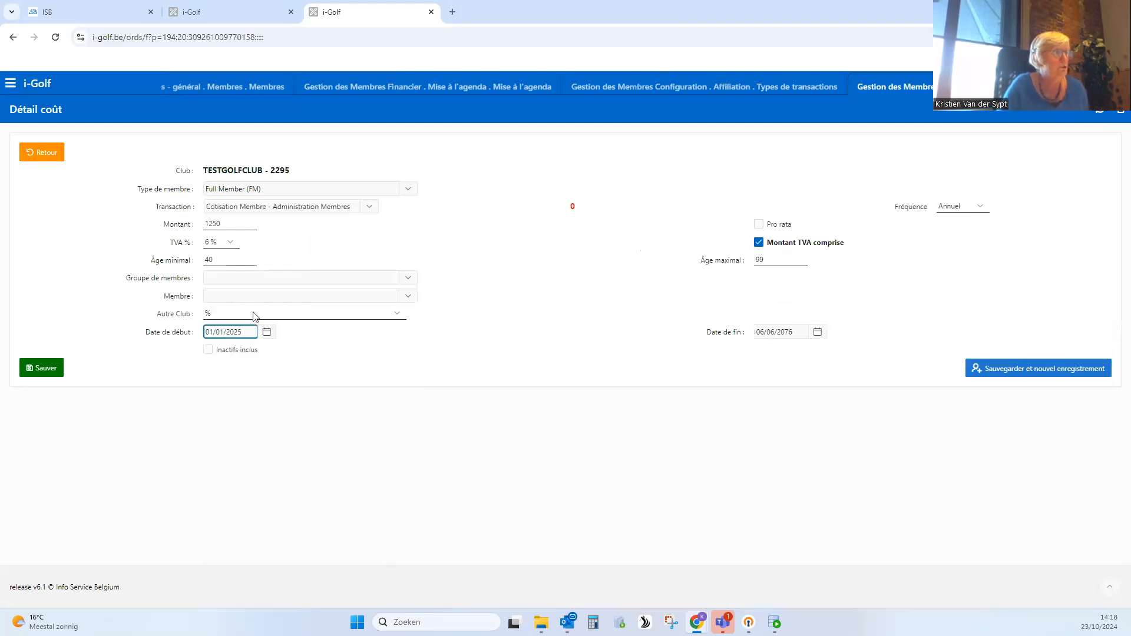
left_click(46, 370)
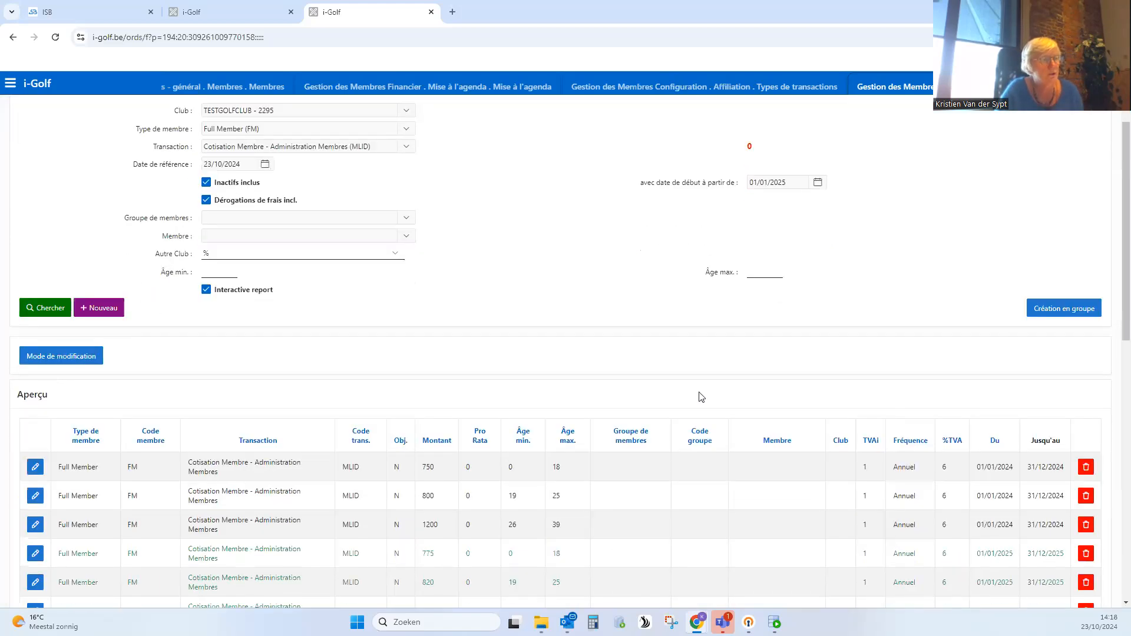
scroll(424, 436, "down", 5)
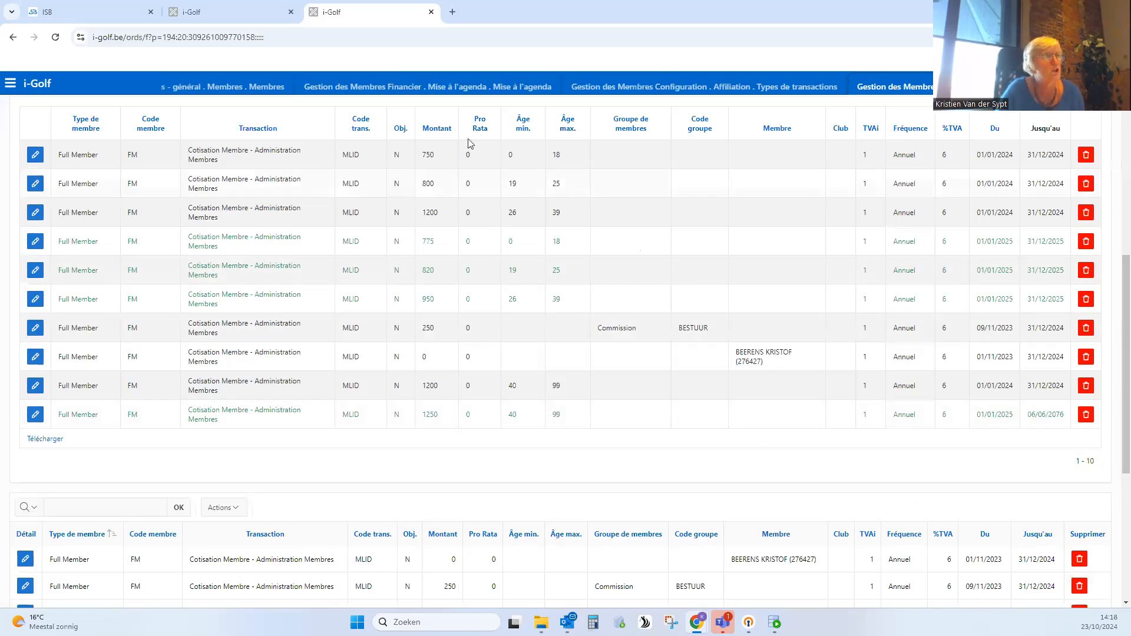
- Return to Mise à l'agenda, regenerate the entries for reference date 01/01/2025, and review the remaining result lines
left_click(459, 88)
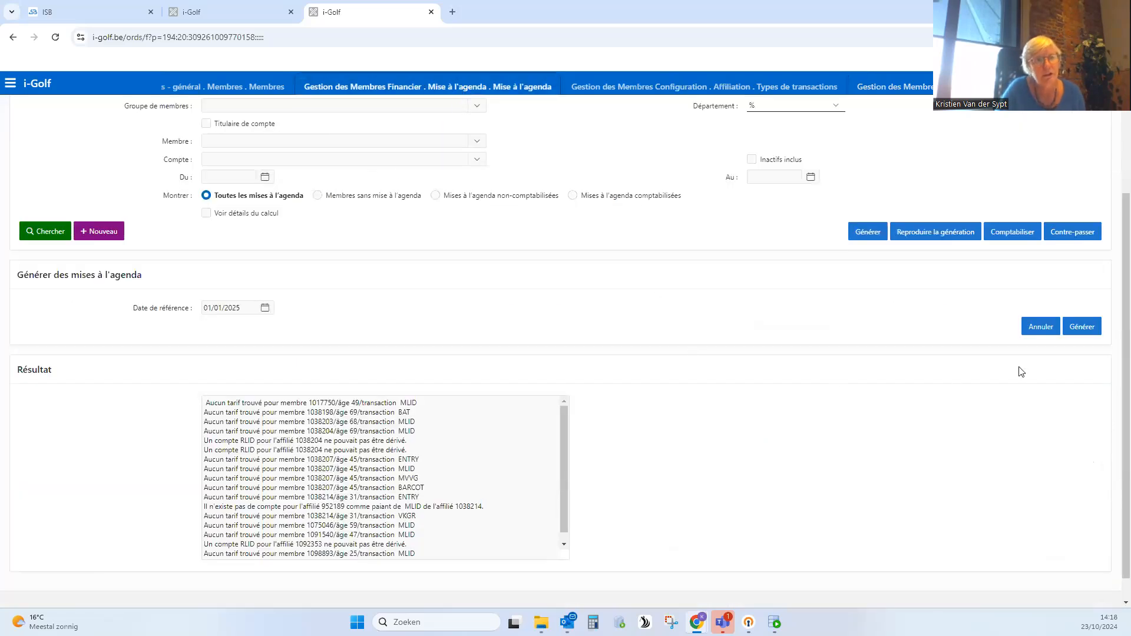
left_click(1084, 329)
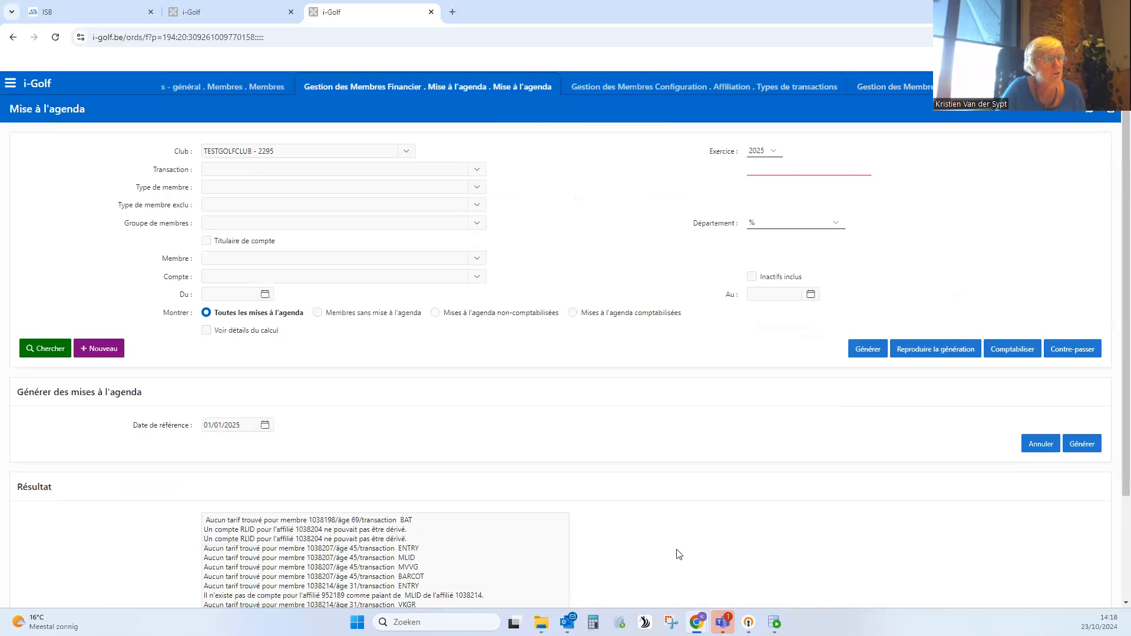
scroll(678, 554, "down", 3)
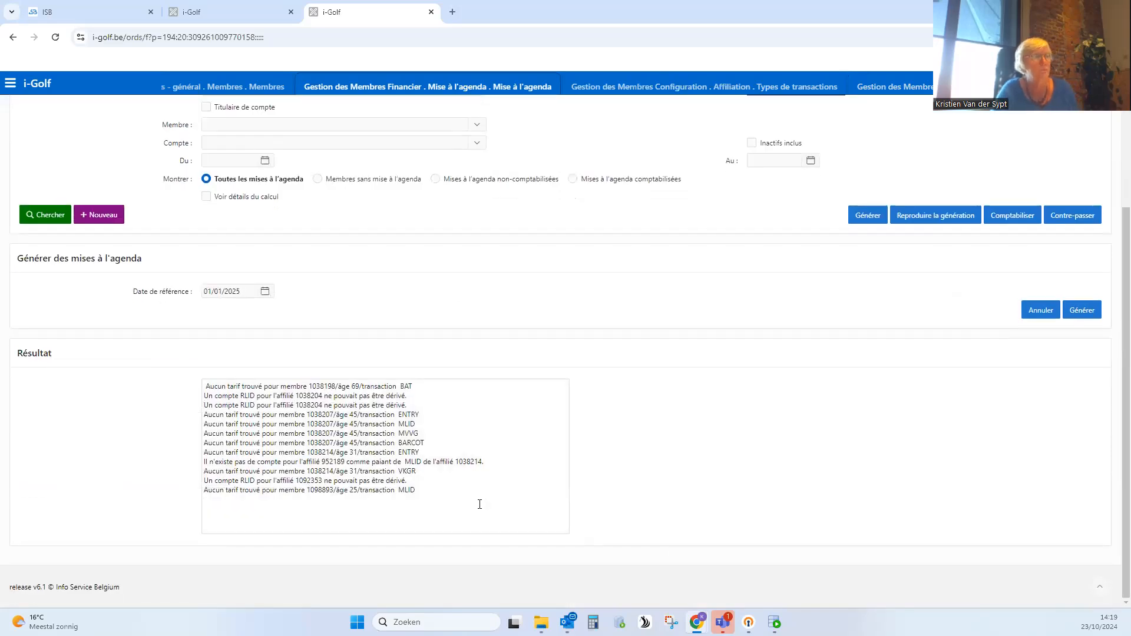
scroll(412, 498, "up", 1)
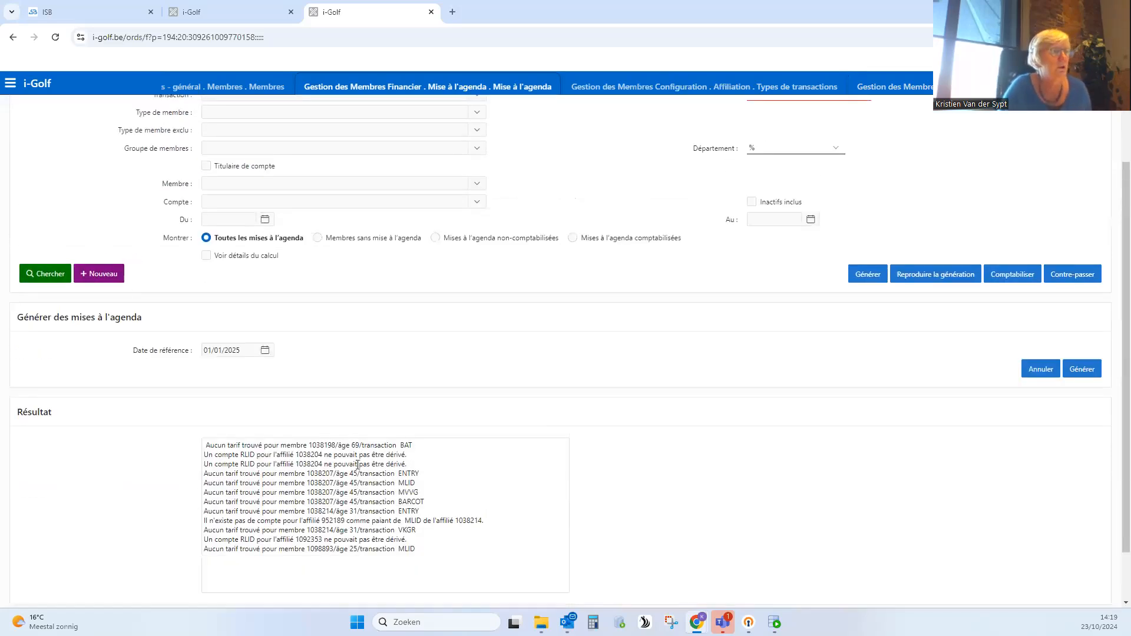
- Copy the member number from the missing BAT tariff line in the results and search for that member in the members overview
left_click_drag(425, 446, 382, 446)
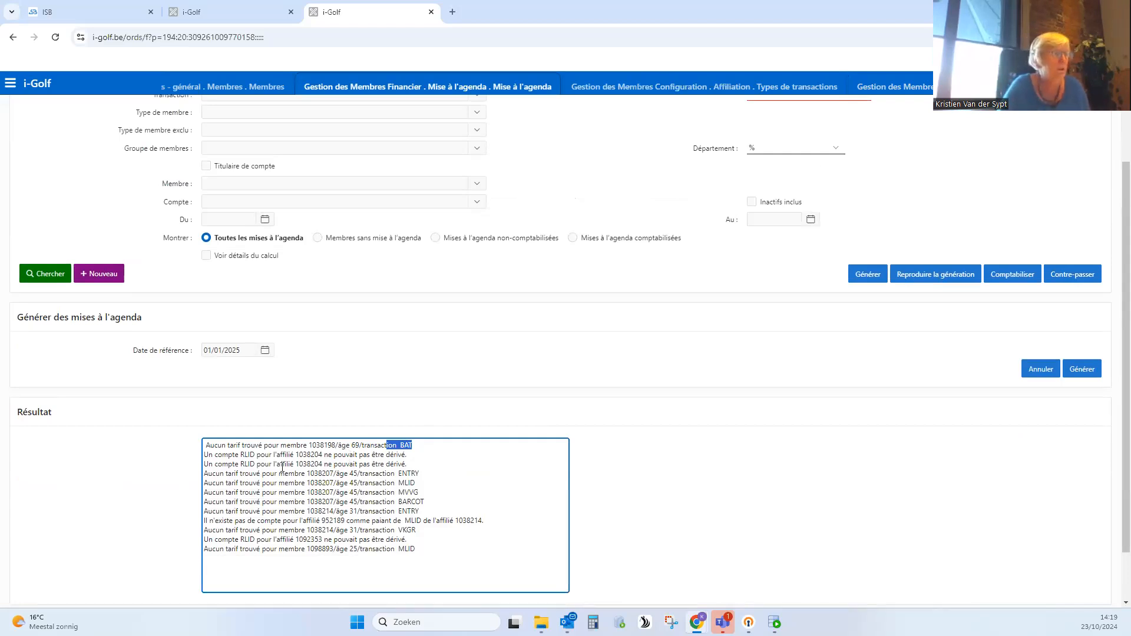
double_click(320, 446)
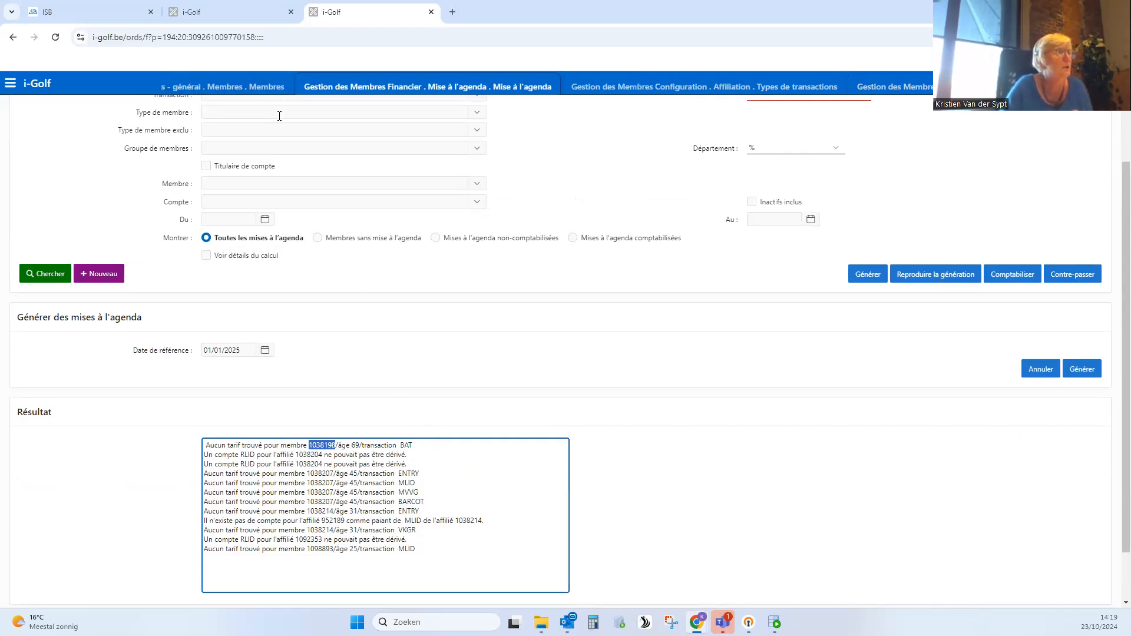
left_click(42, 153)
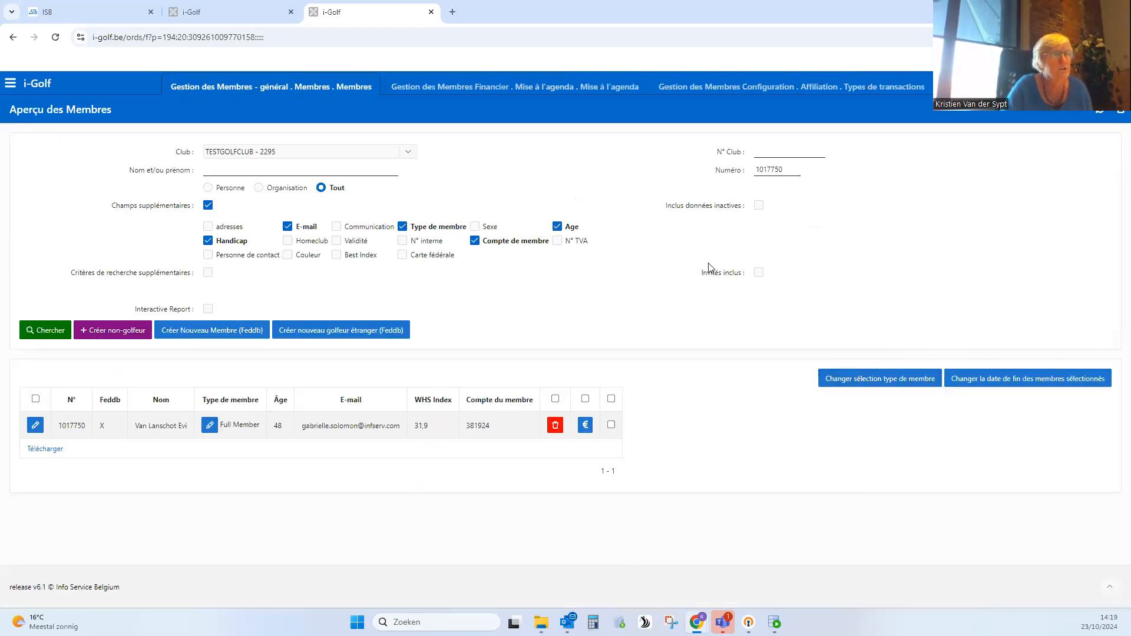
left_click_drag(790, 177, 737, 176)
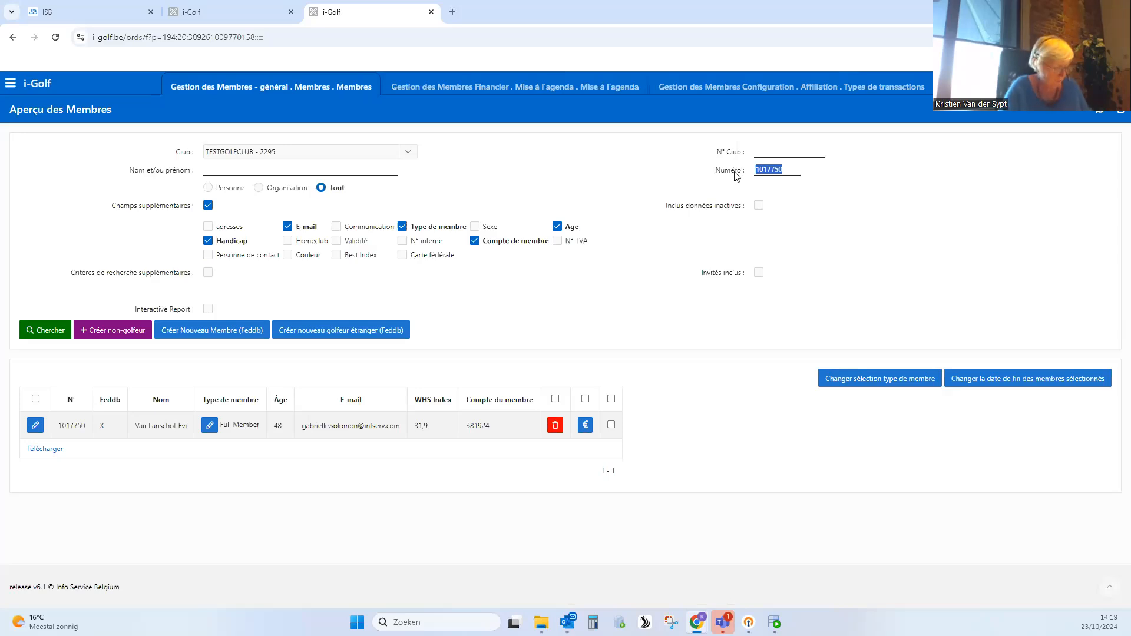
type("1038198")
left_click(52, 329)
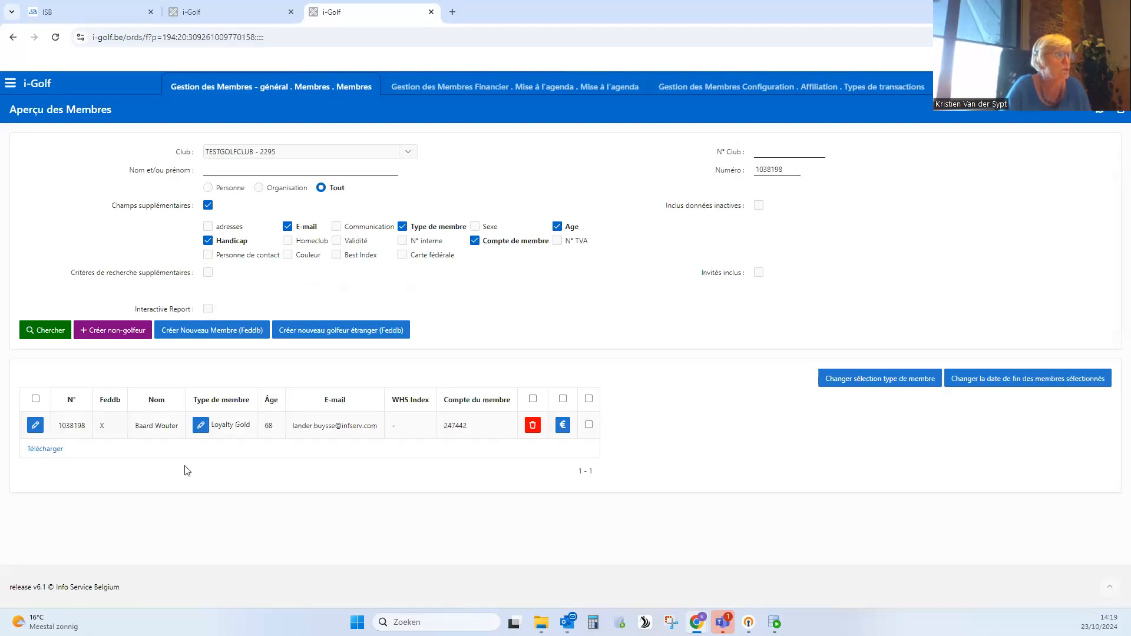
- Open the found member's record, include inactive data, and check the member types assigned to the person
left_click(35, 425)
scroll(163, 376, "down", 1)
left_click(162, 374)
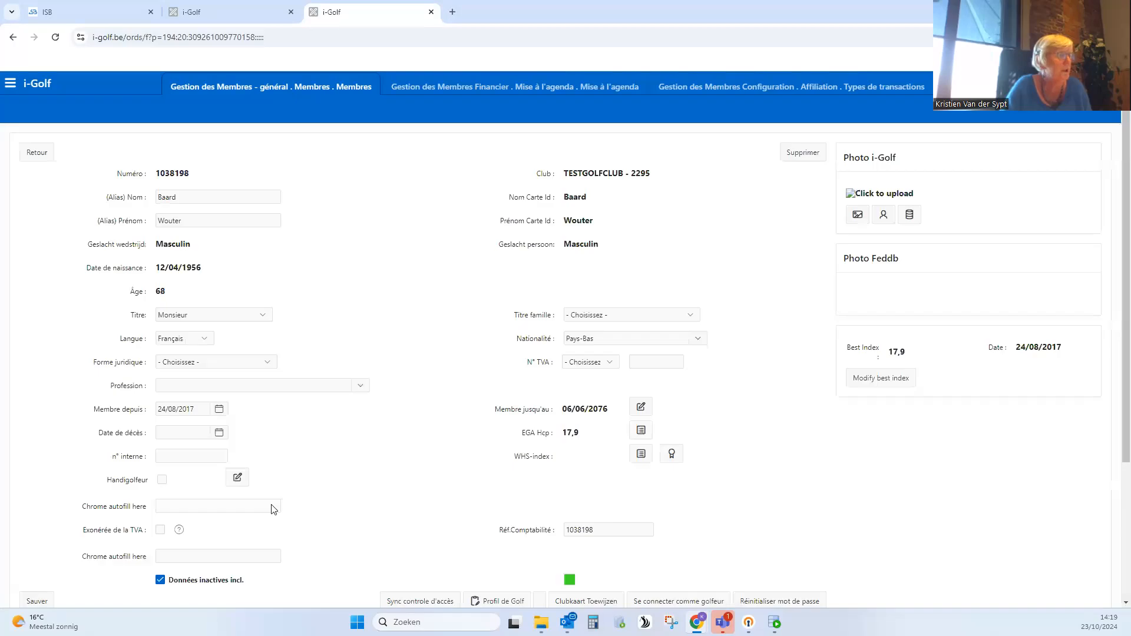
scroll(198, 531, "down", 2)
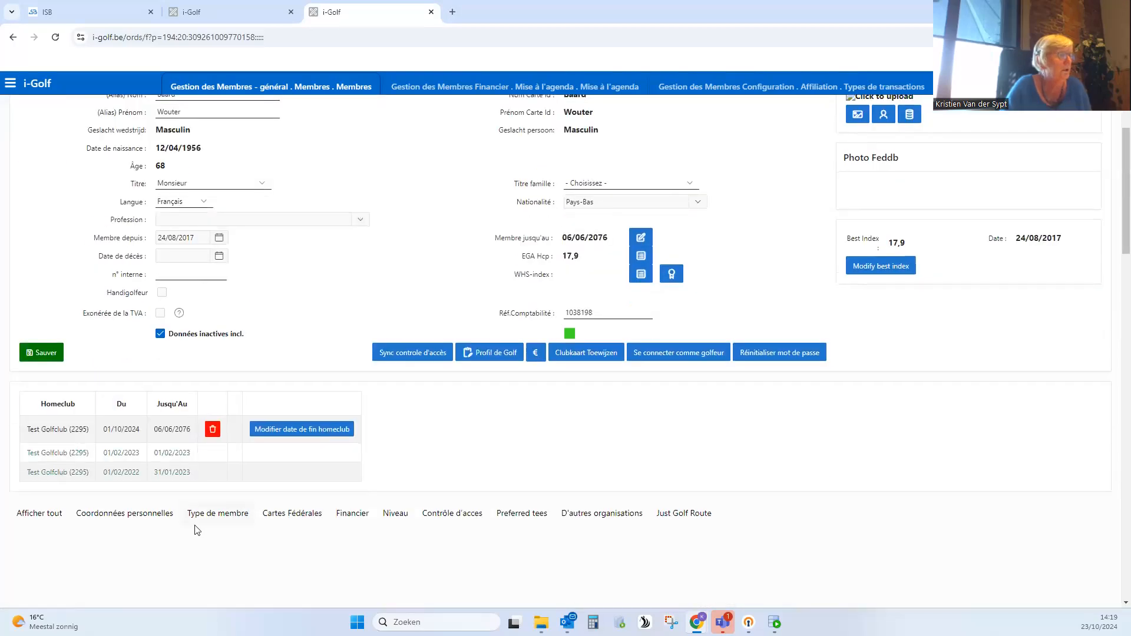
left_click(198, 519)
scroll(271, 400, "down", 4)
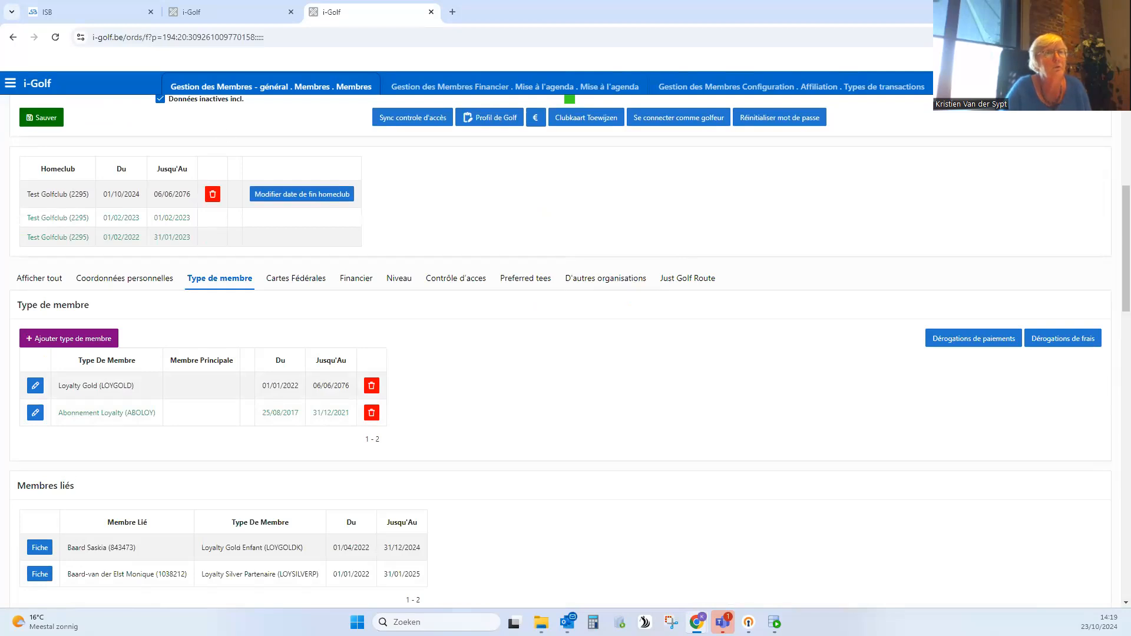
- Return to the Frais overview and set the member type filter to Loyalty Gold (LOYGOLD)
left_click(972, 87)
scroll(494, 193, "up", 1)
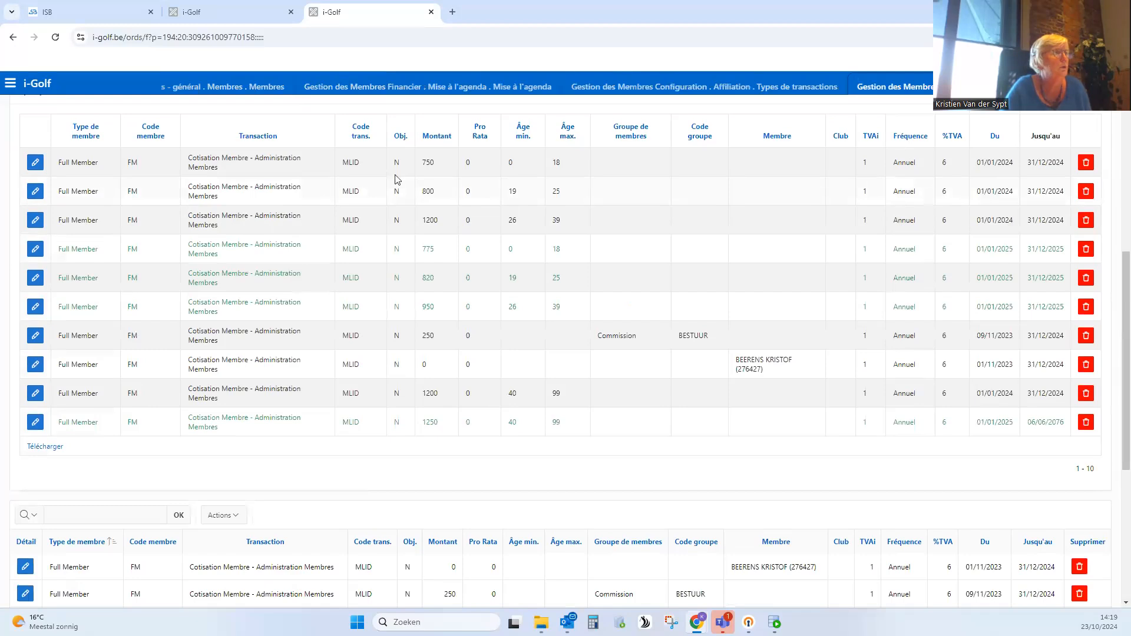
scroll(398, 180, "up", 5)
left_click(236, 188)
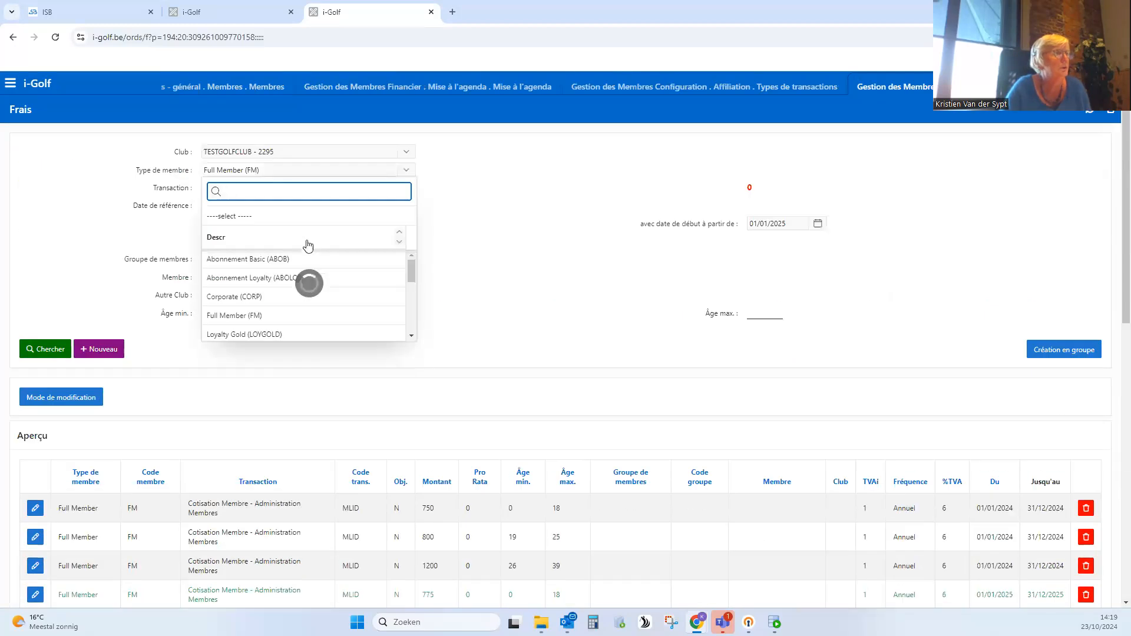
left_click(265, 335)
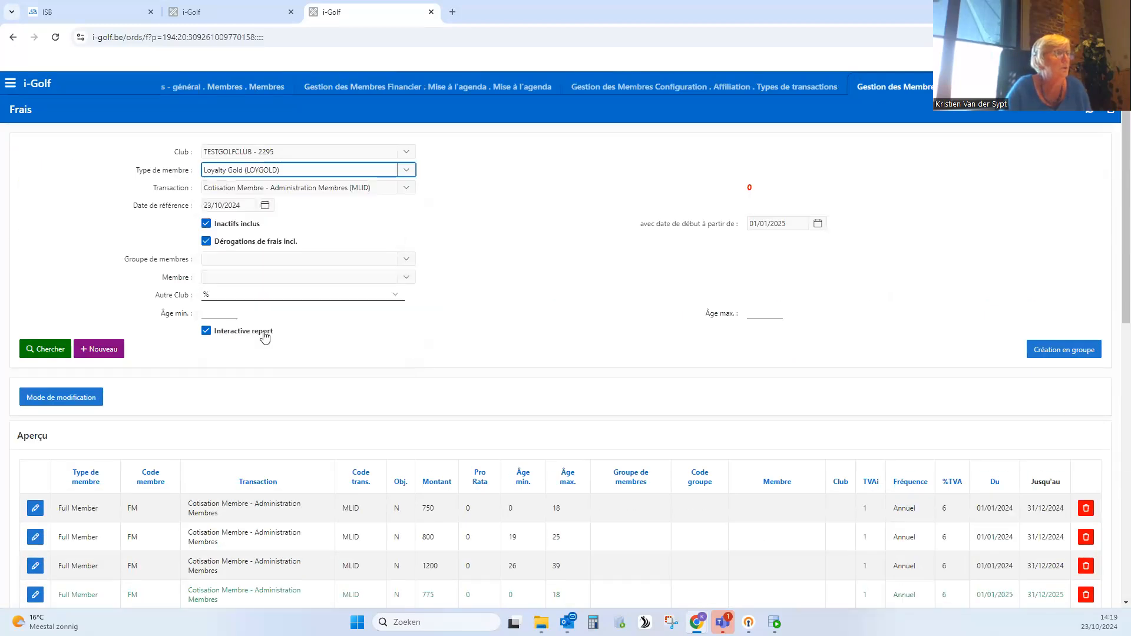
- Filter the fees on the transaction Stockage batterie - Administration Membres (BAT) and run the search
left_click(290, 184)
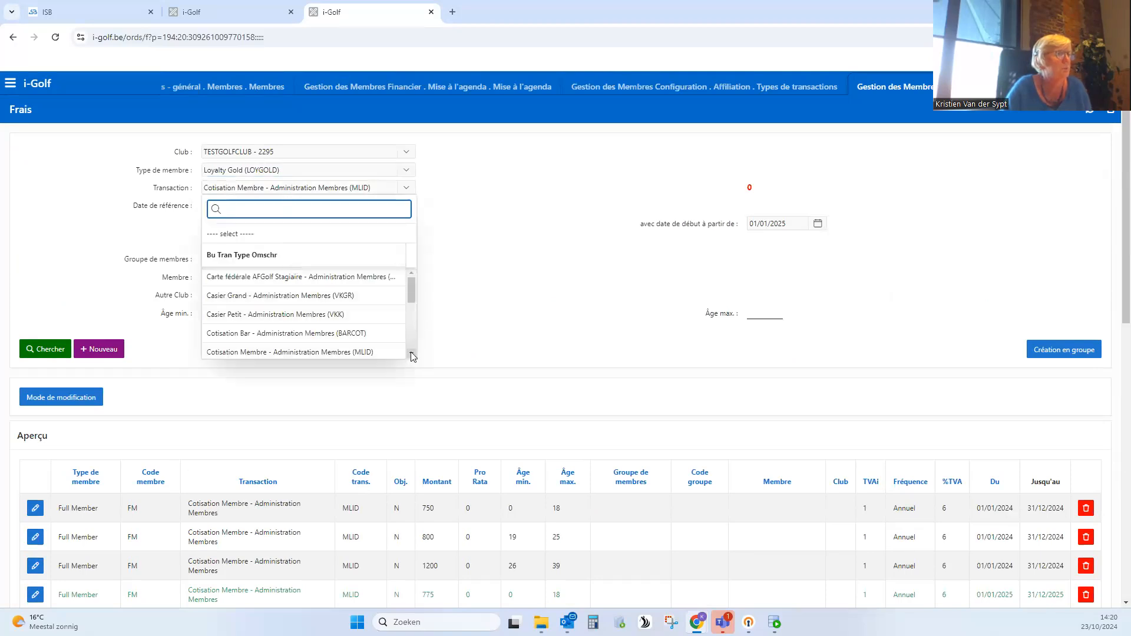
left_click(411, 354)
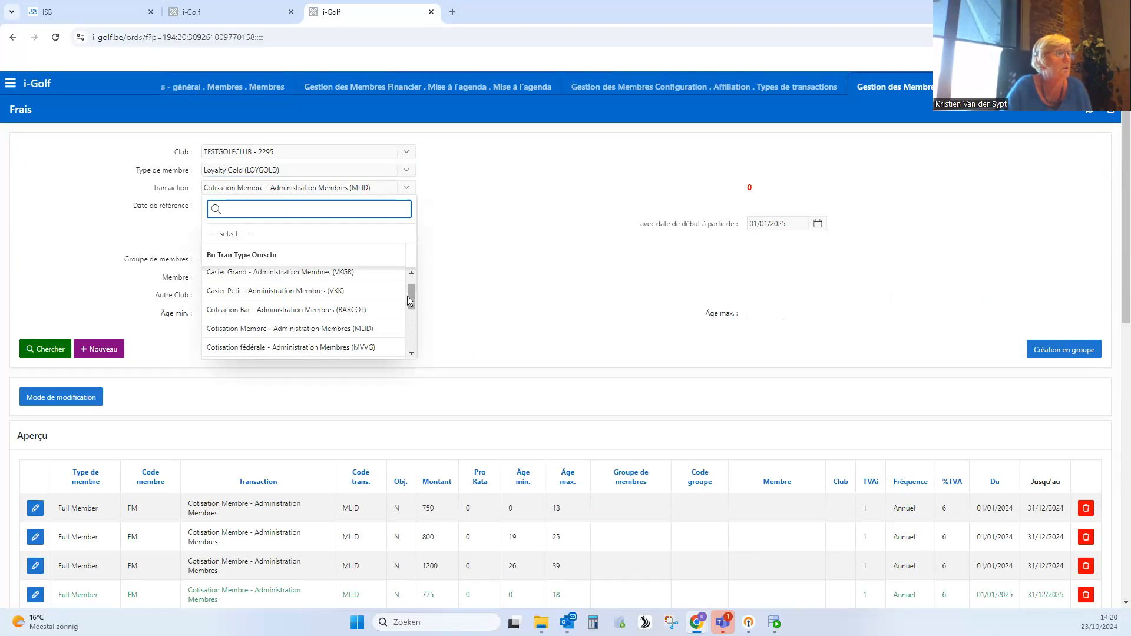
scroll(408, 296, "up", 1)
left_click(408, 352)
left_click(408, 352)
left_click(408, 353)
left_click(408, 352)
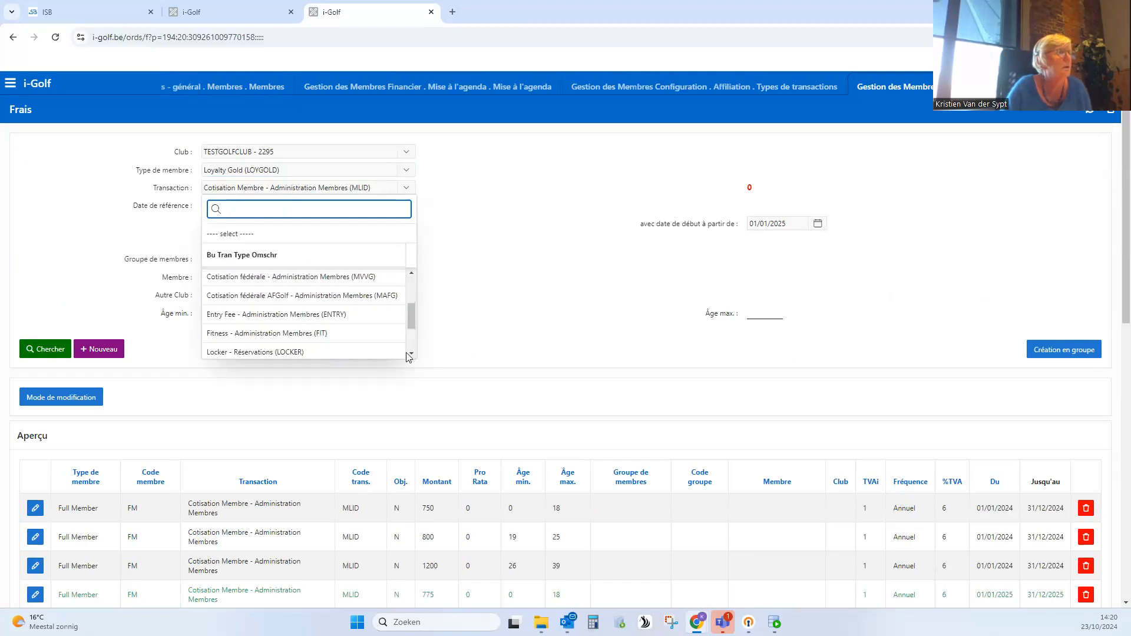
left_click(411, 353)
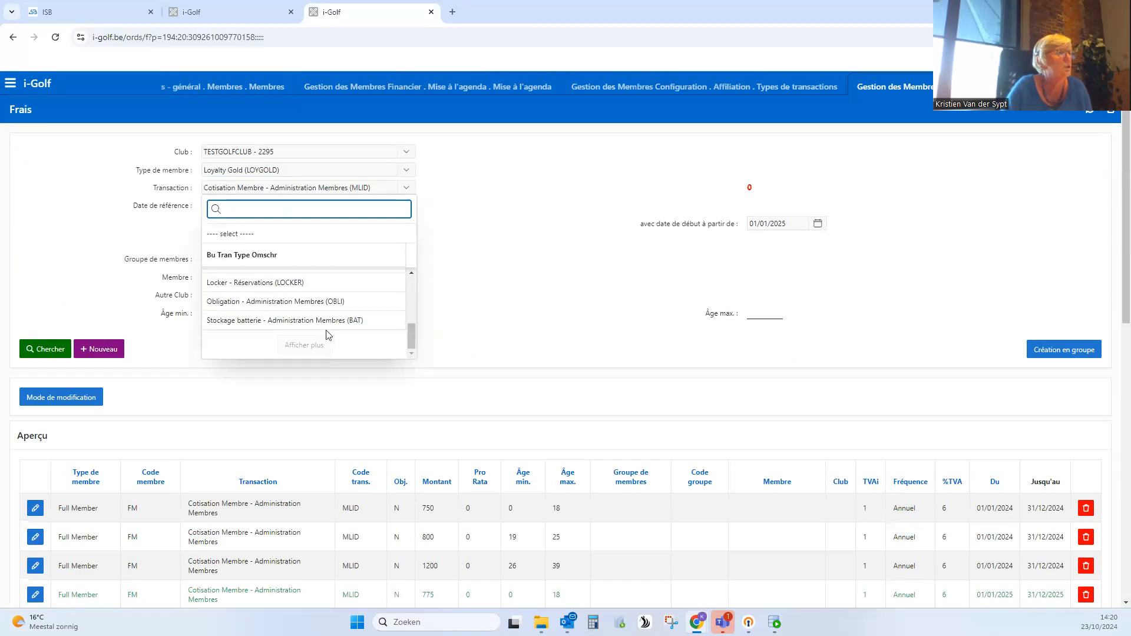
left_click(322, 325)
left_click(46, 348)
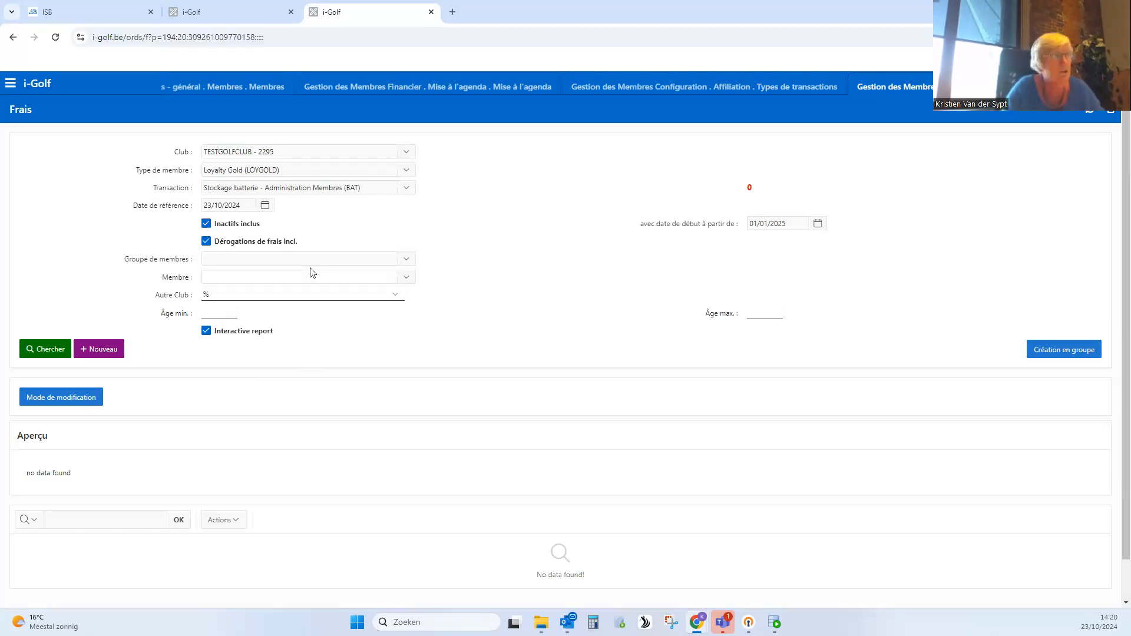
- Clear the member type filter and search the BAT fees for all member types
left_click(302, 170)
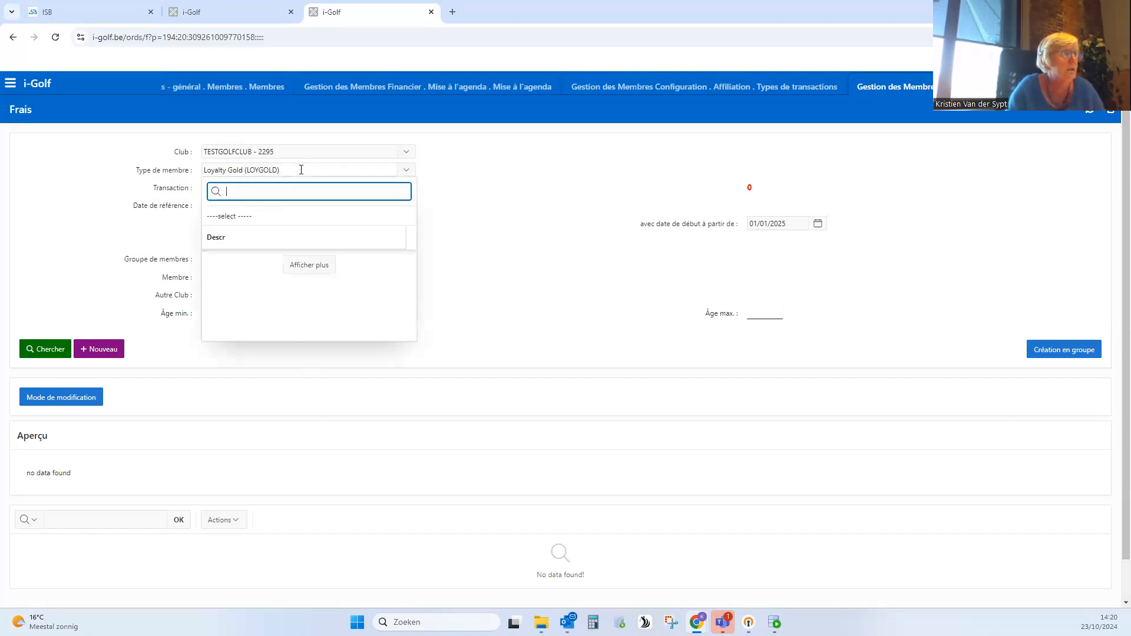
left_click(242, 218)
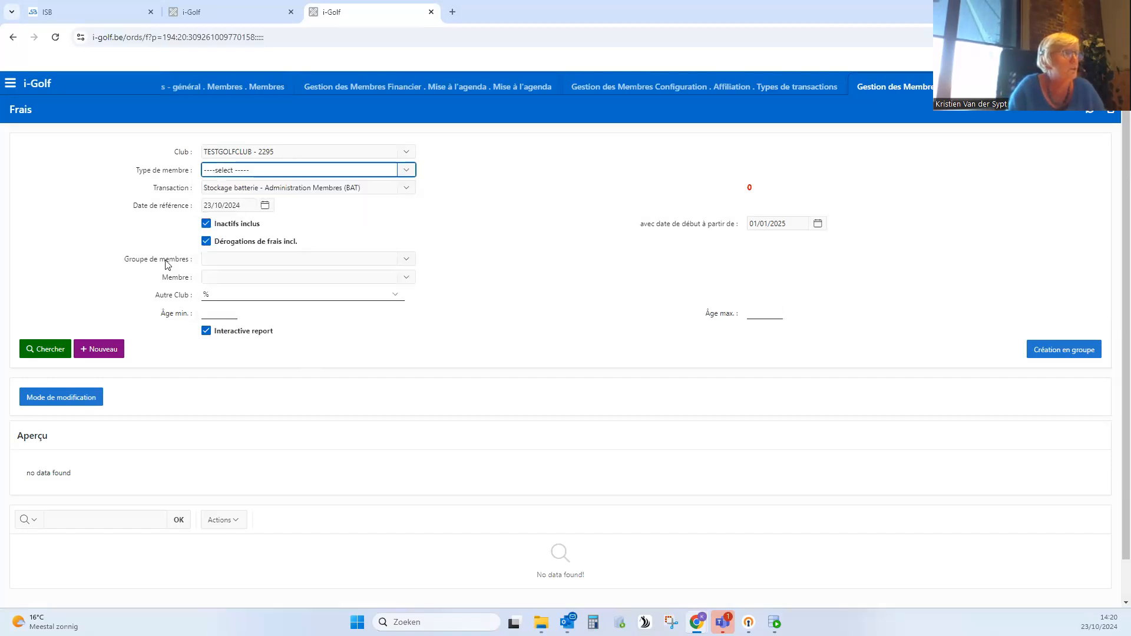
left_click(50, 352)
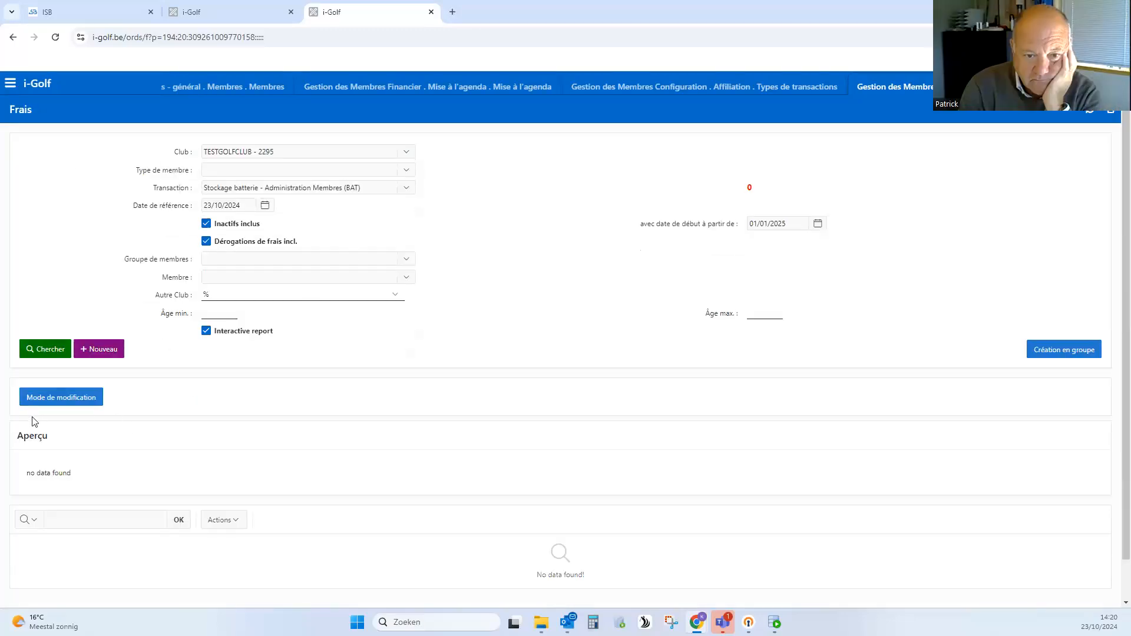
- Start a group creation of BAT fees for Abonnement Loyalty, Full Member, Young Adult and all Loyalty types except Loyalty Gold Enfant, with amount 150
left_click(1068, 354)
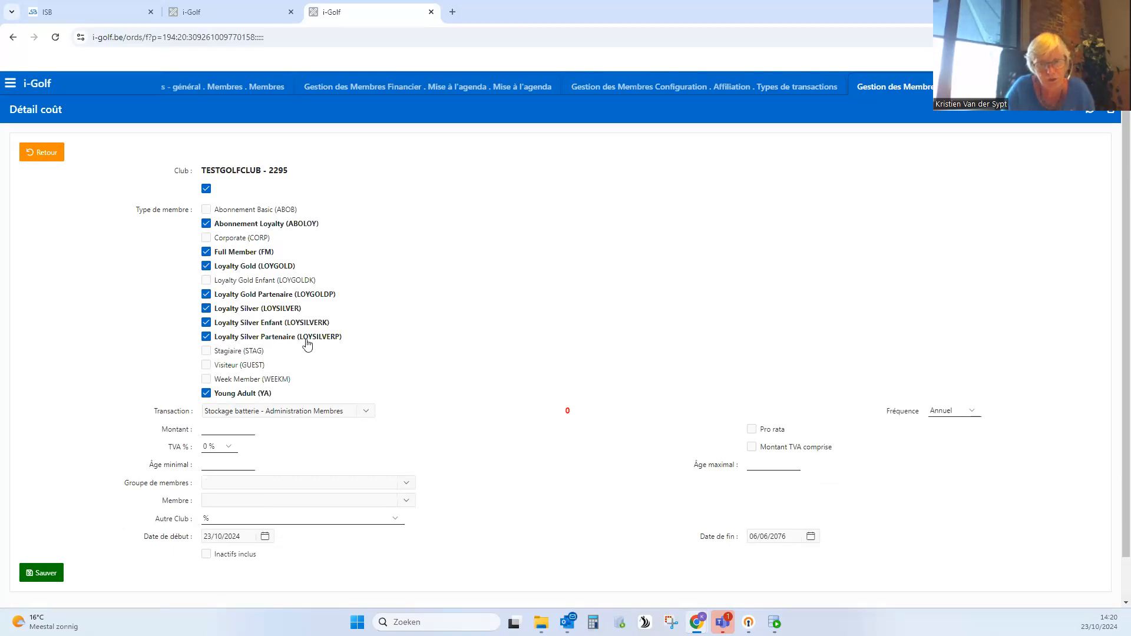
left_click(219, 427)
type("150")
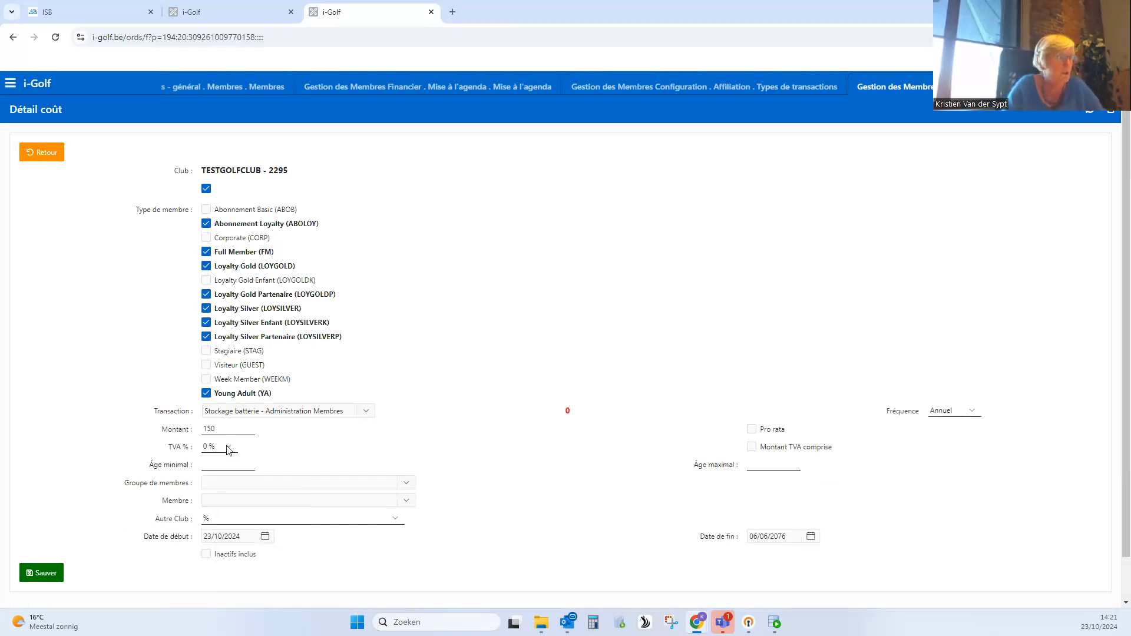
- Set the group fee's VAT to 21 %, mark the amount as including VAT, and save the fees
left_click(228, 448)
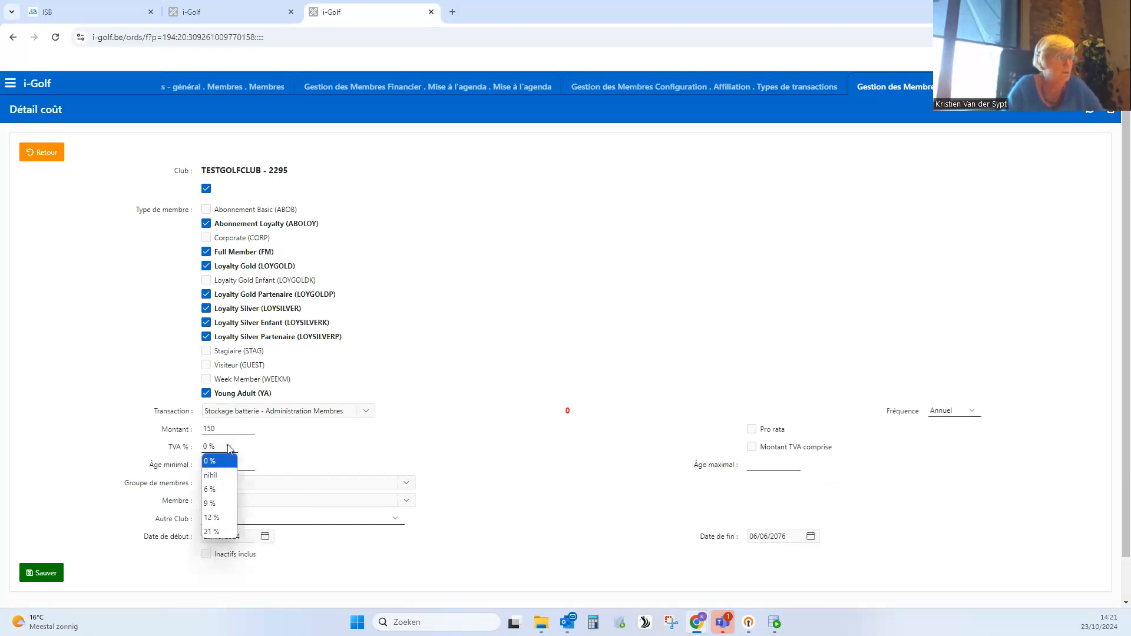
left_click(216, 532)
left_click(754, 449)
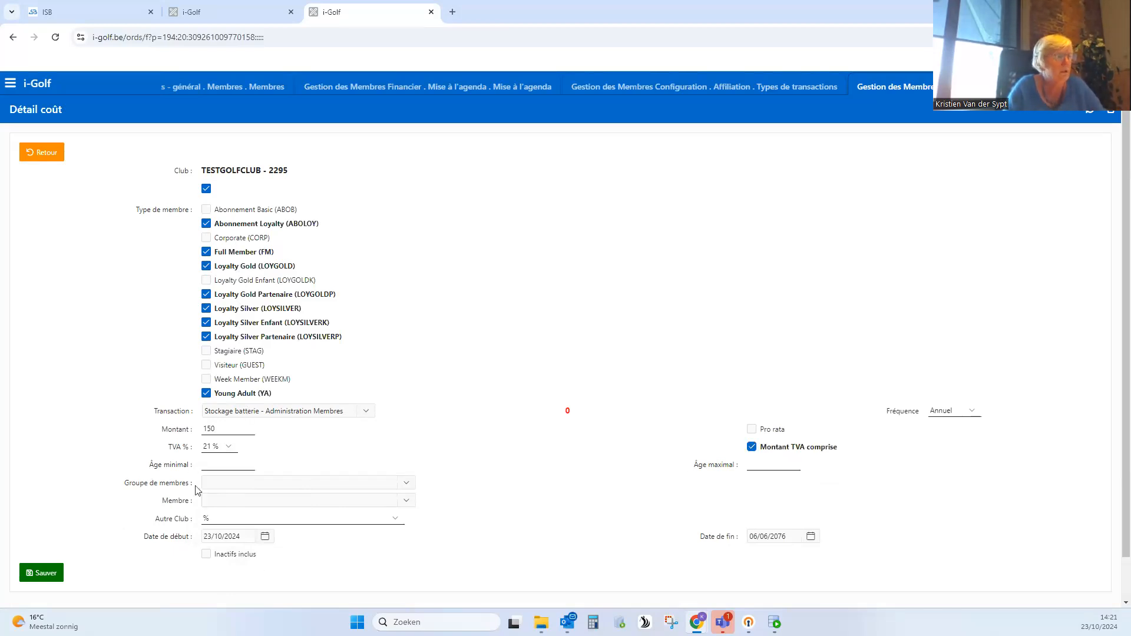
scroll(33, 540, "down", 1)
left_click(49, 529)
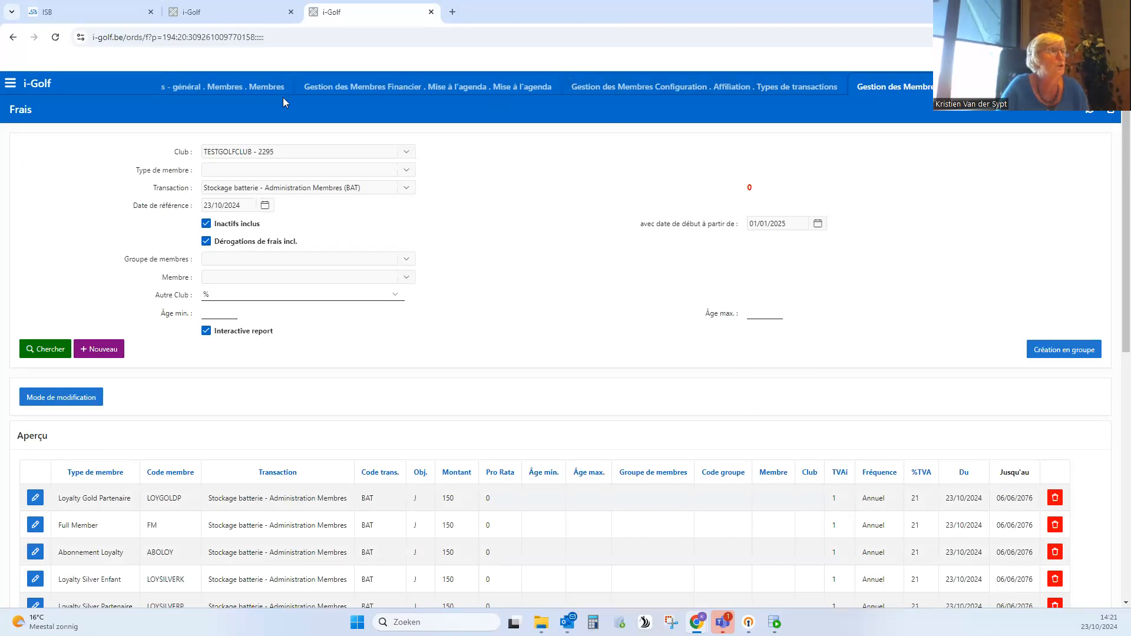
- Return to Mise à l'agenda, generate the entries again for reference date 01/01/2025, and review the RLID account lines in the results
left_click(400, 89)
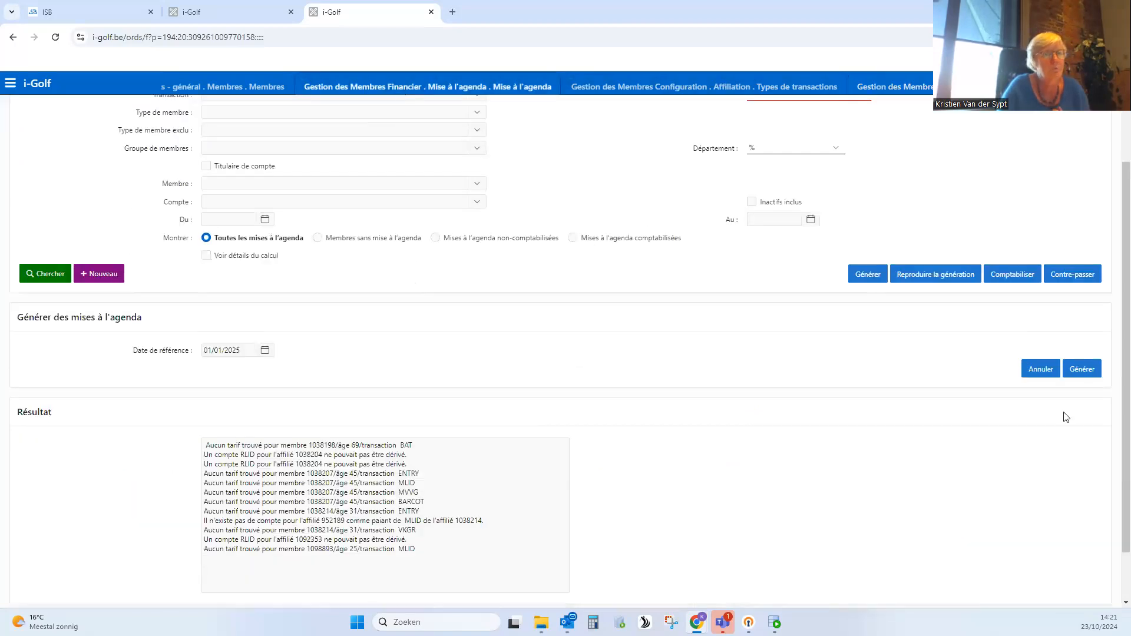
left_click(1086, 371)
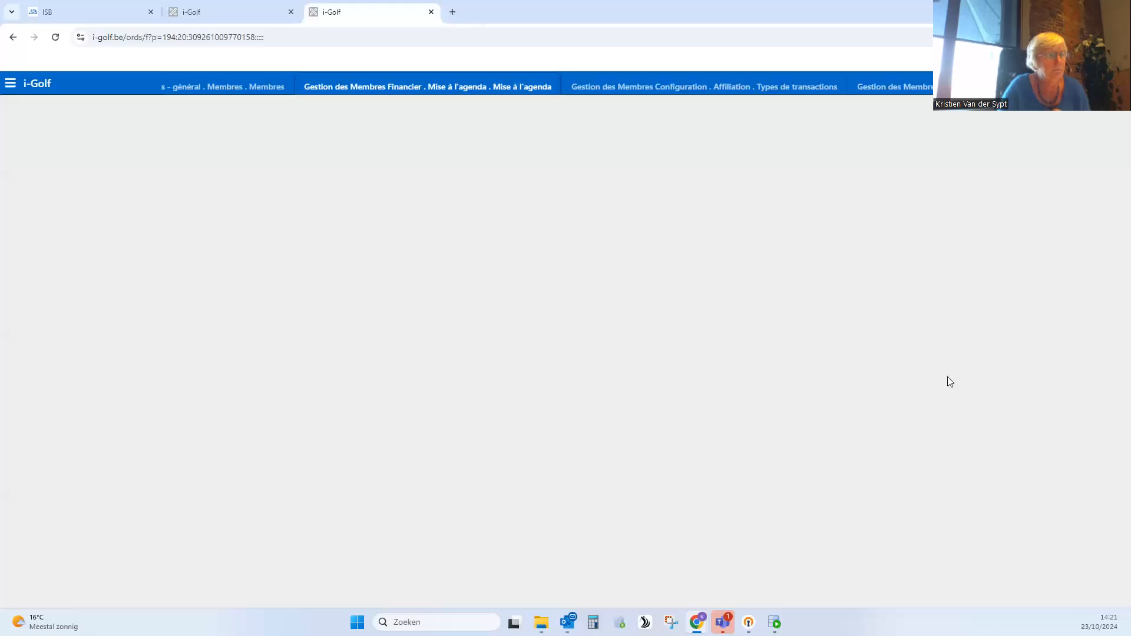
scroll(725, 485, "down", 3)
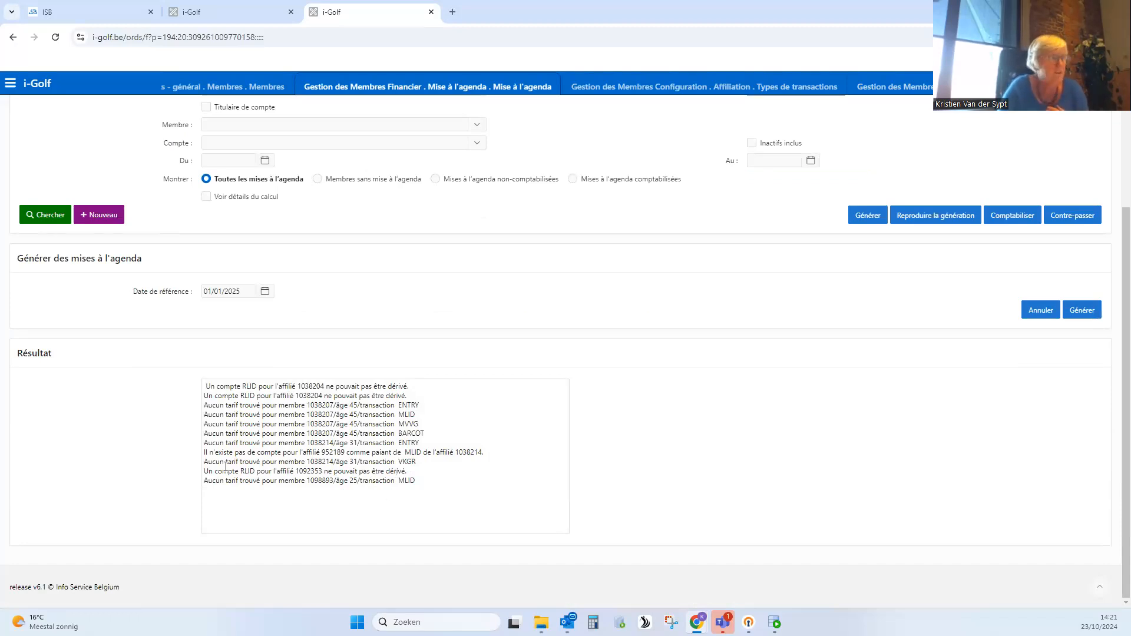
left_click_drag(206, 387, 274, 389)
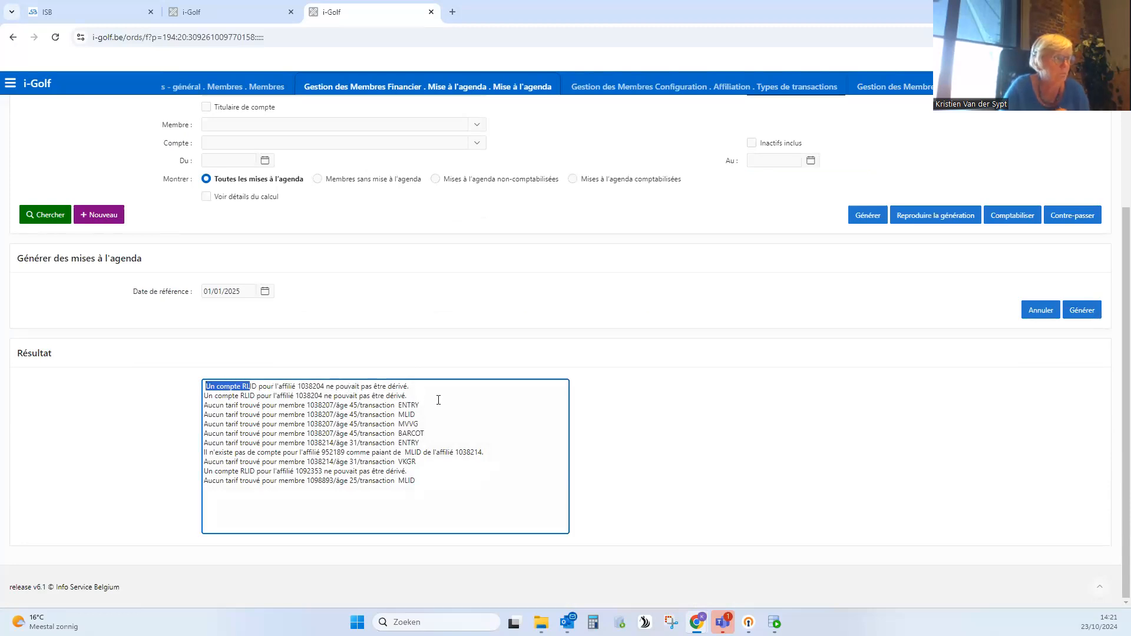
left_click(518, 401)
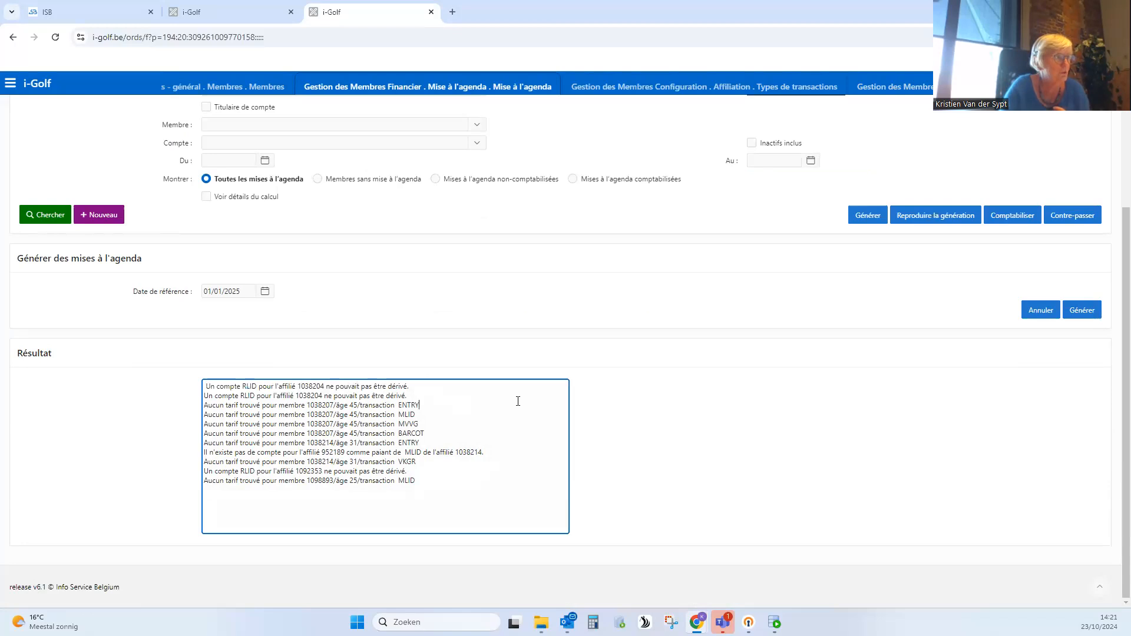
- Copy the member number from the first RLID account line and search for that member in the members overview
double_click(307, 387)
key("ctrl+c")
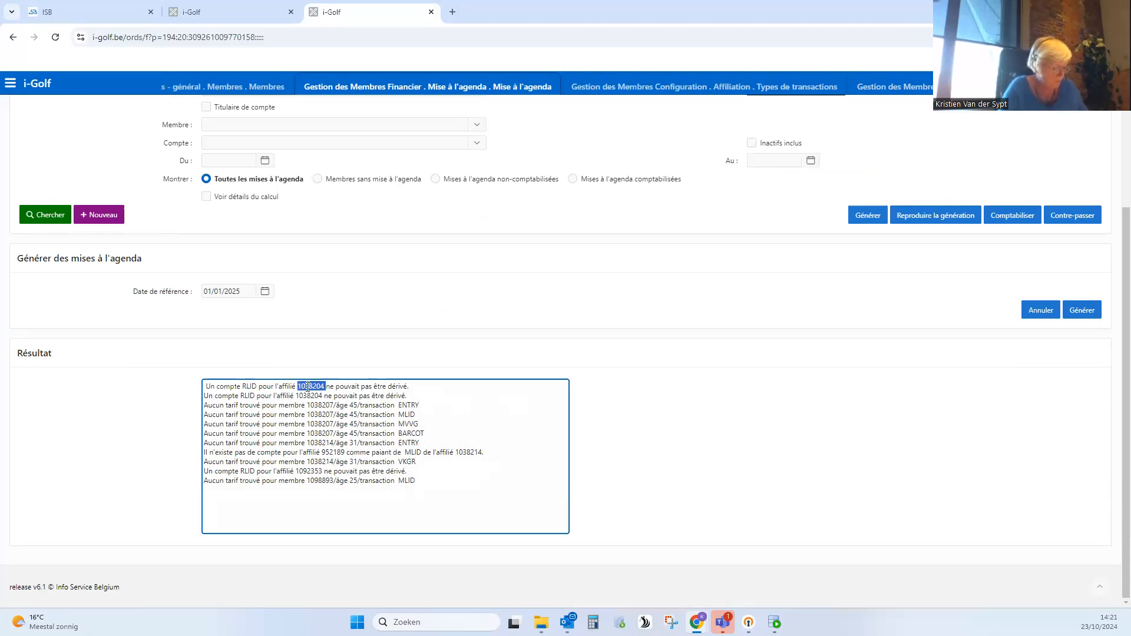
left_click(257, 90)
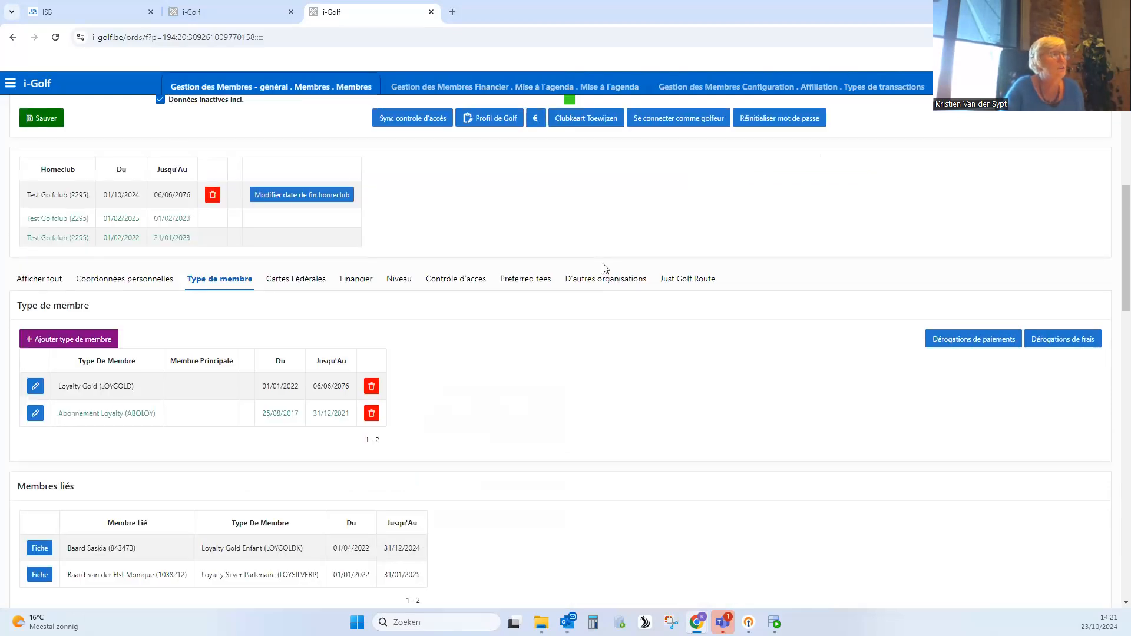
scroll(604, 265, "up", 6)
left_click(44, 153)
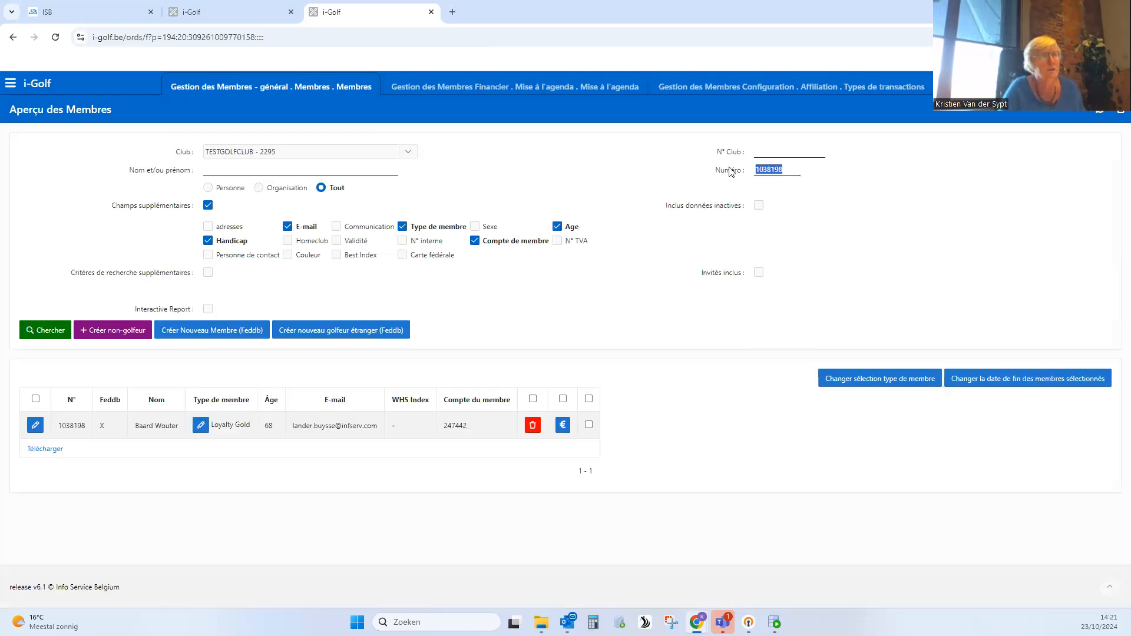
key("ctrl+v")
left_click(46, 331)
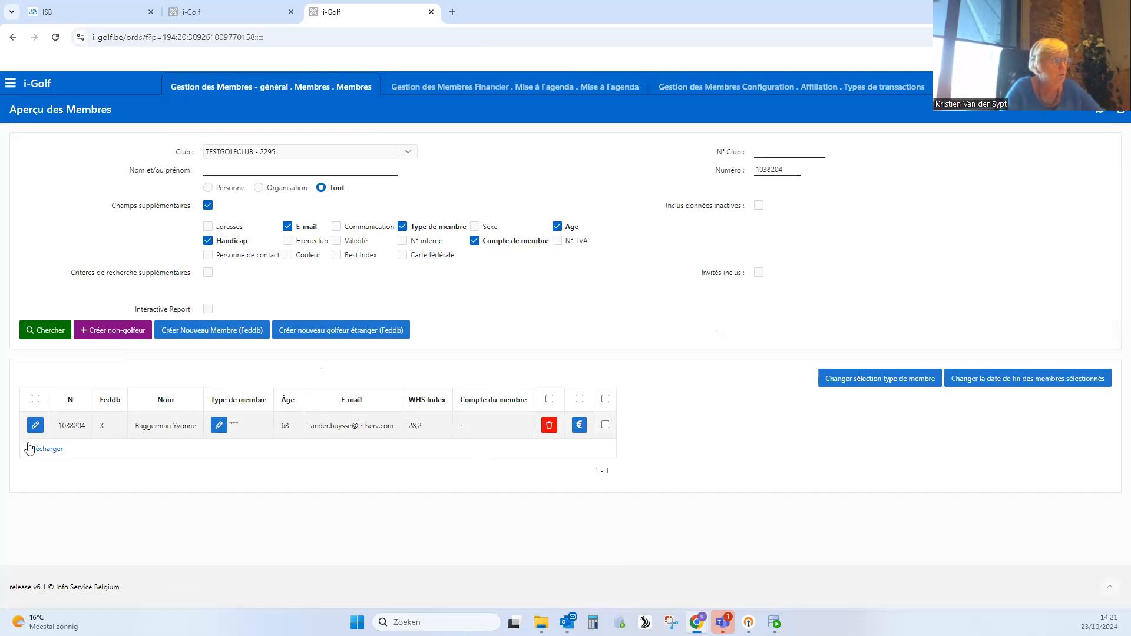
- Open the found member's record, include inactive data, and review the member types with their validity dates
left_click(35, 426)
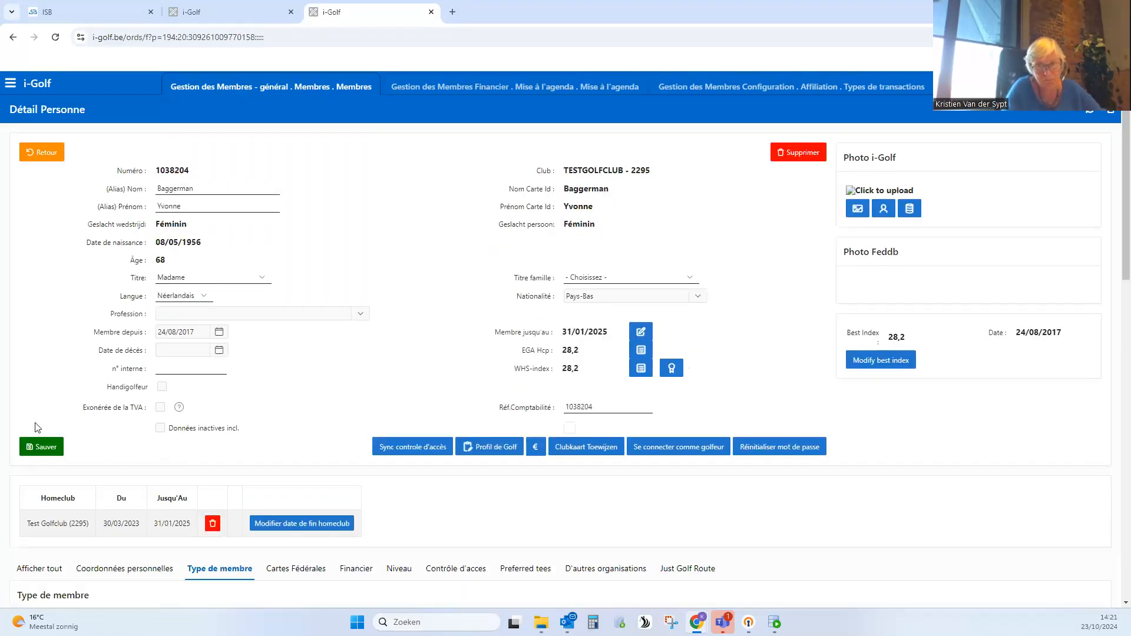
scroll(236, 463, "down", 2)
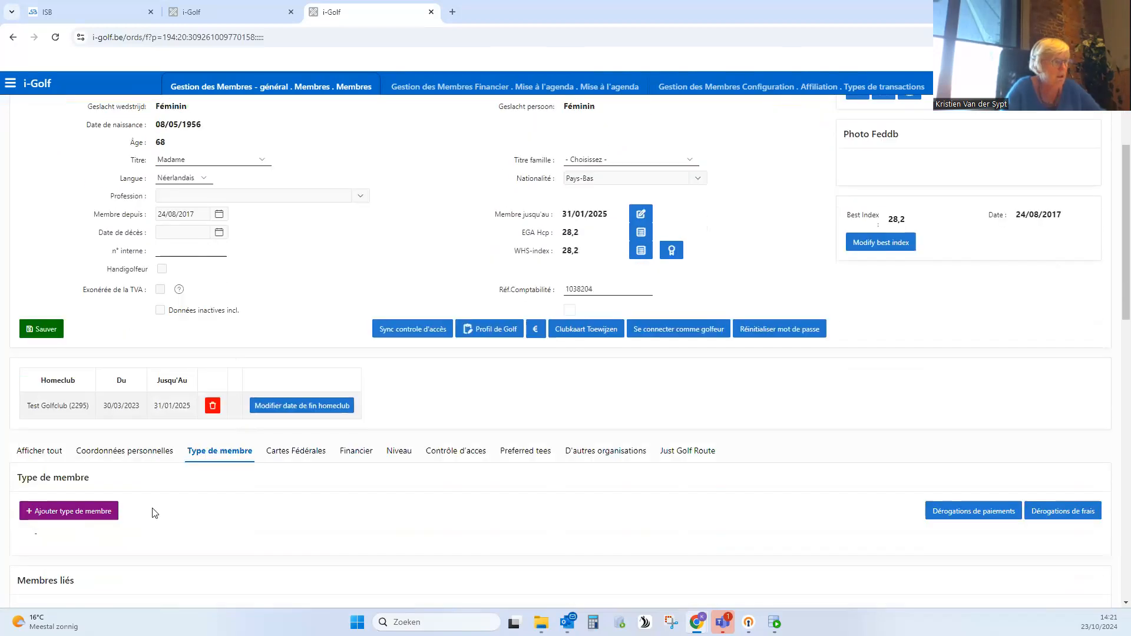
scroll(173, 488, "down", 2)
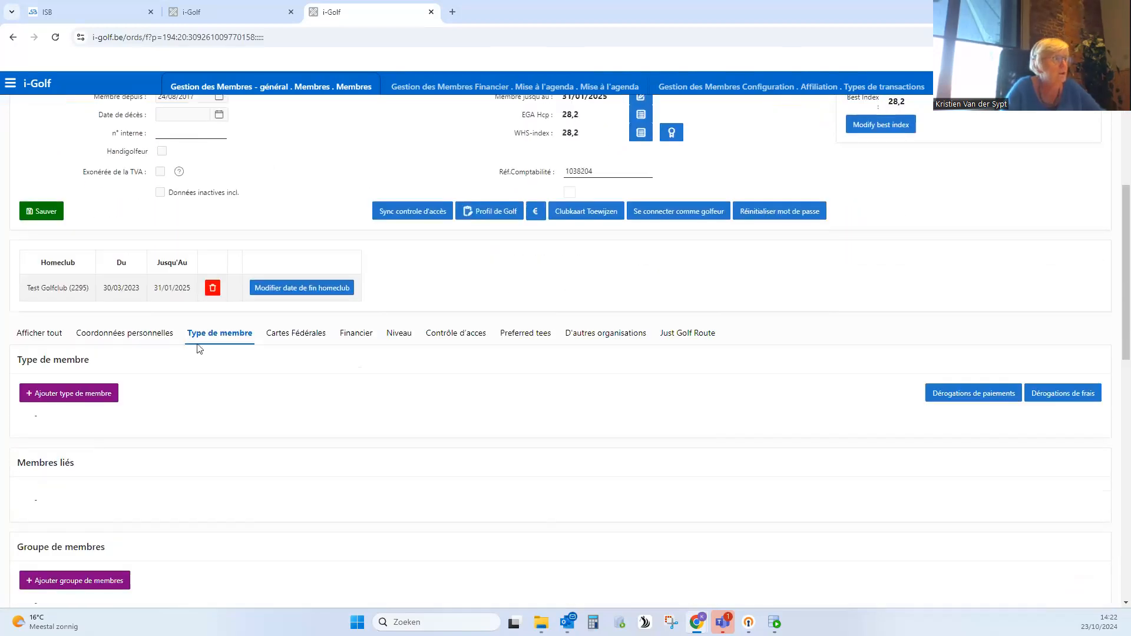
scroll(218, 349, "up", 1)
left_click(160, 251)
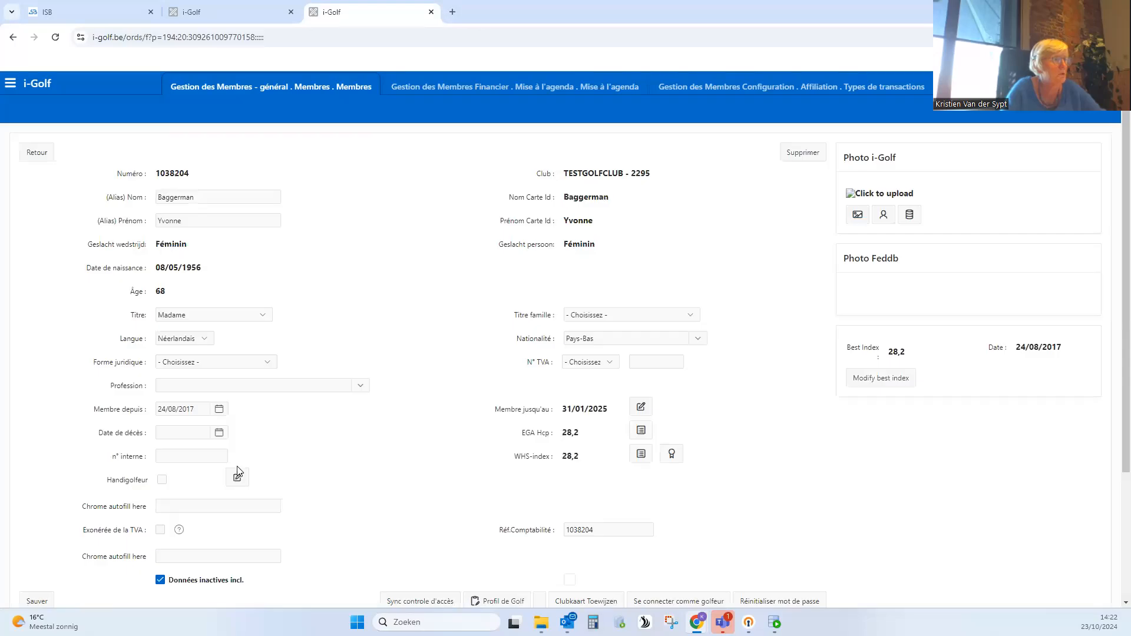
scroll(239, 465, "down", 1)
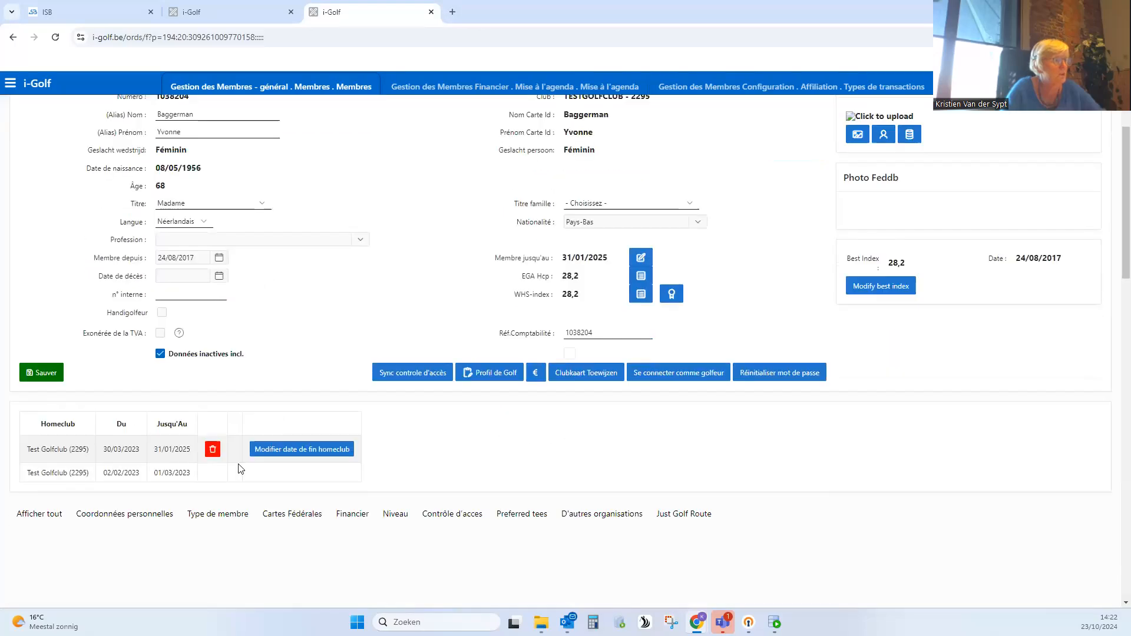
left_click(218, 514)
scroll(265, 442, "down", 4)
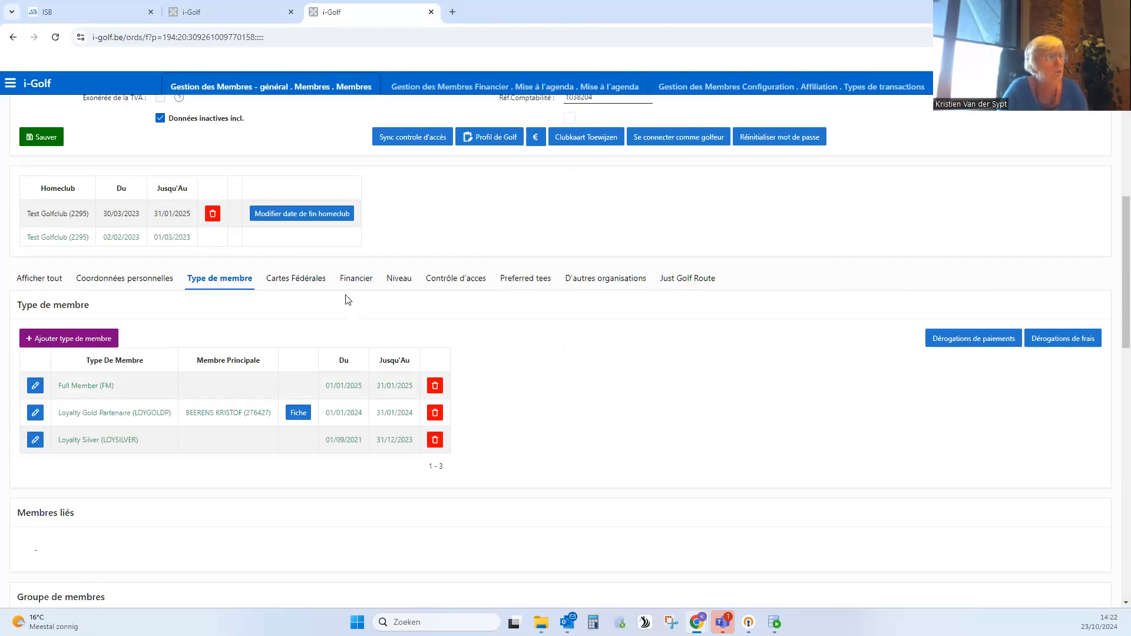
- Show the member's financial accounts and check the end date of the Compte Membre (RLID) account
left_click(361, 283)
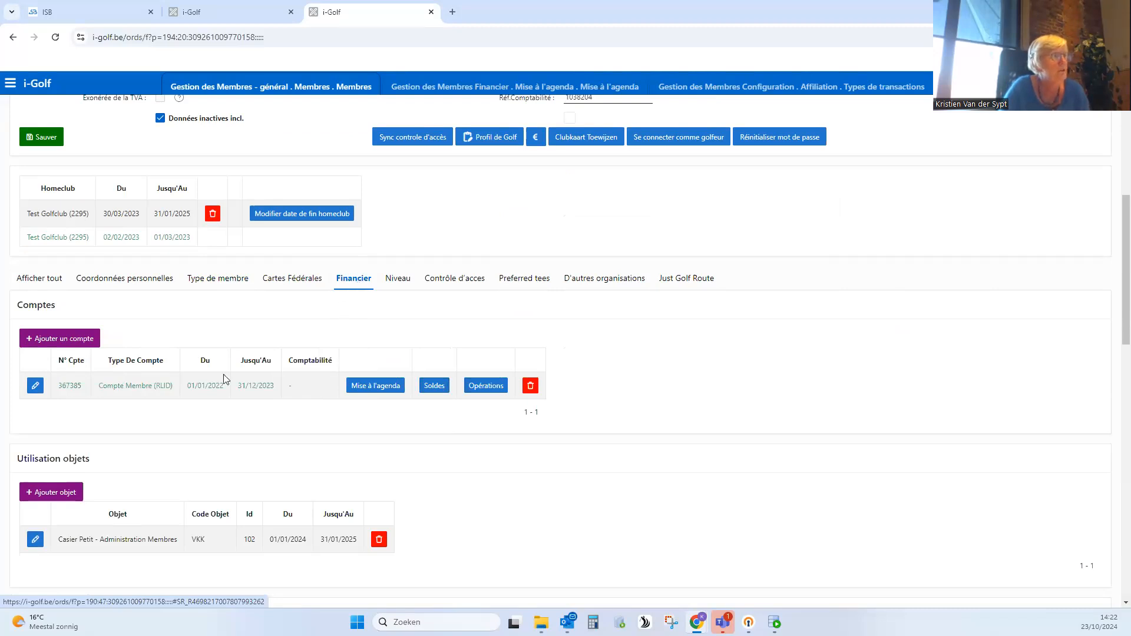
scroll(230, 291, "up", 1)
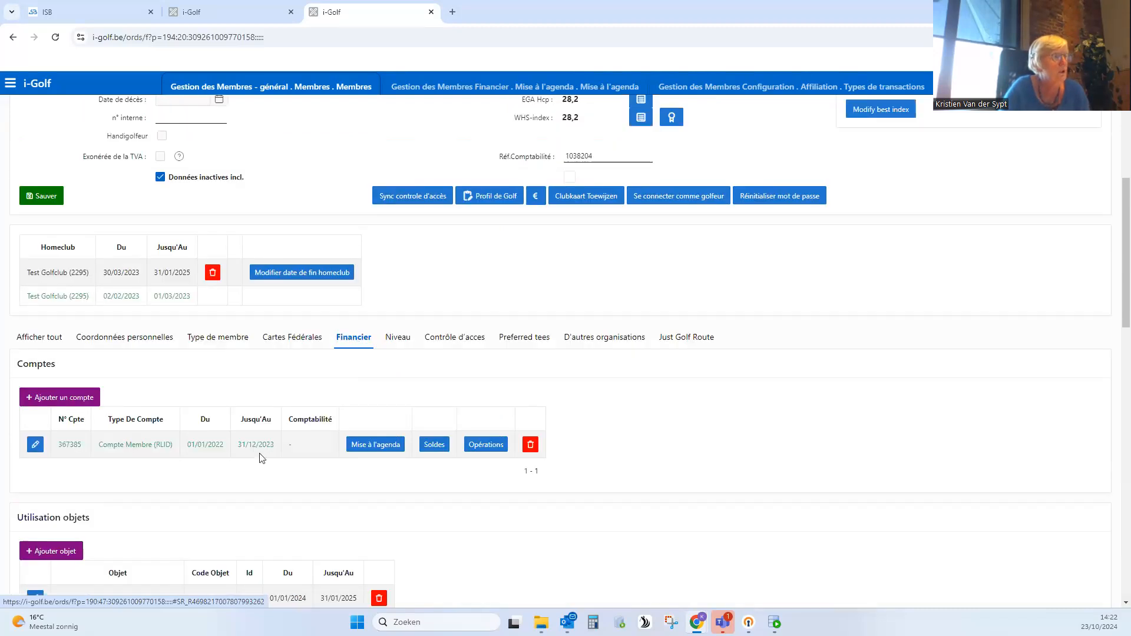
left_click_drag(274, 445, 236, 446)
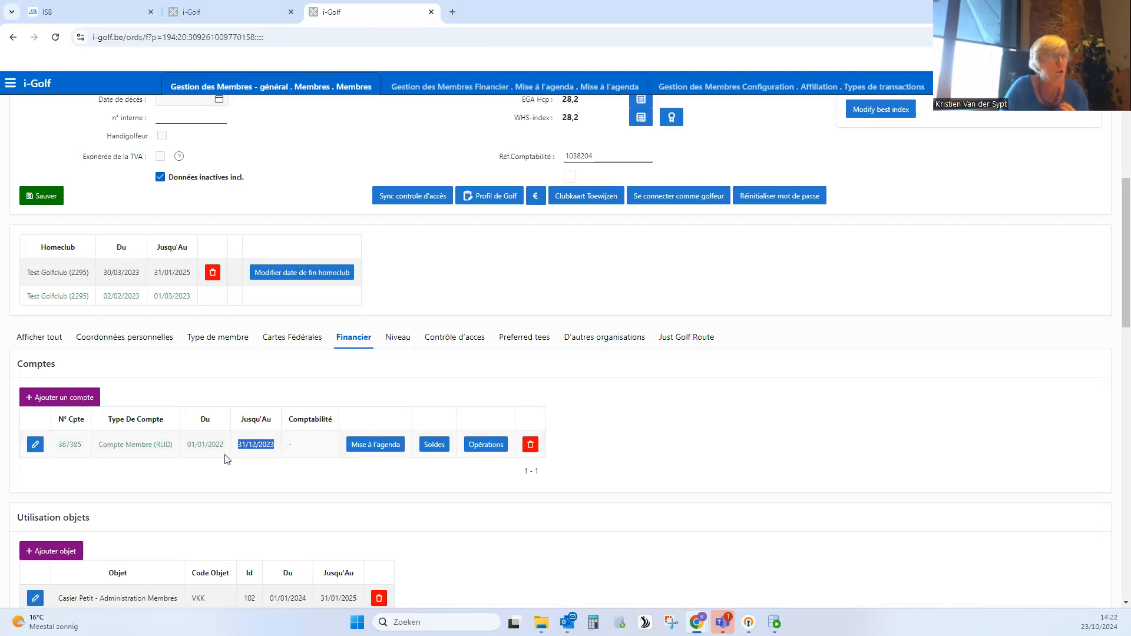
scroll(413, 365, "up", 2)
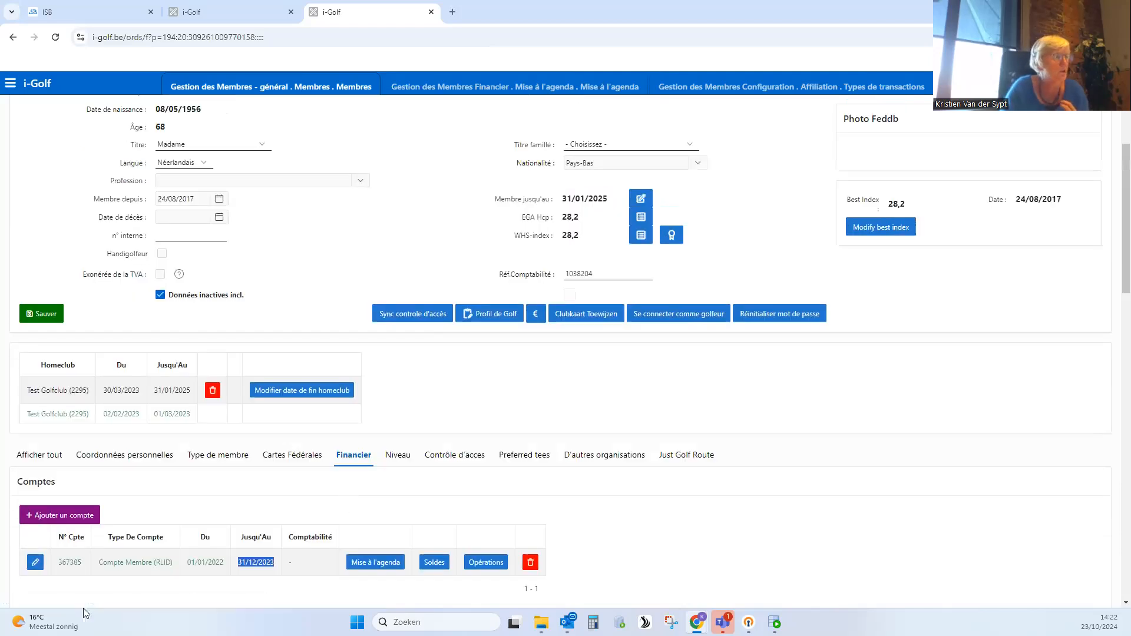
- Try to extend the member's RLID account to end date 06/06/2076, then return to the member record
left_click(40, 567)
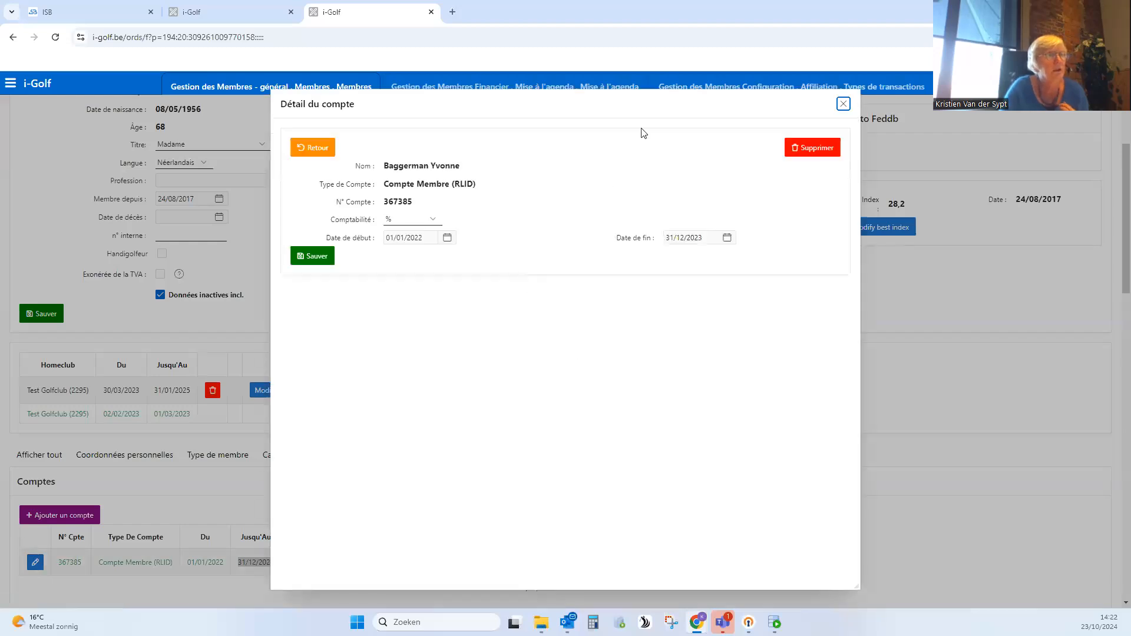
left_click_drag(644, 106, 681, 123)
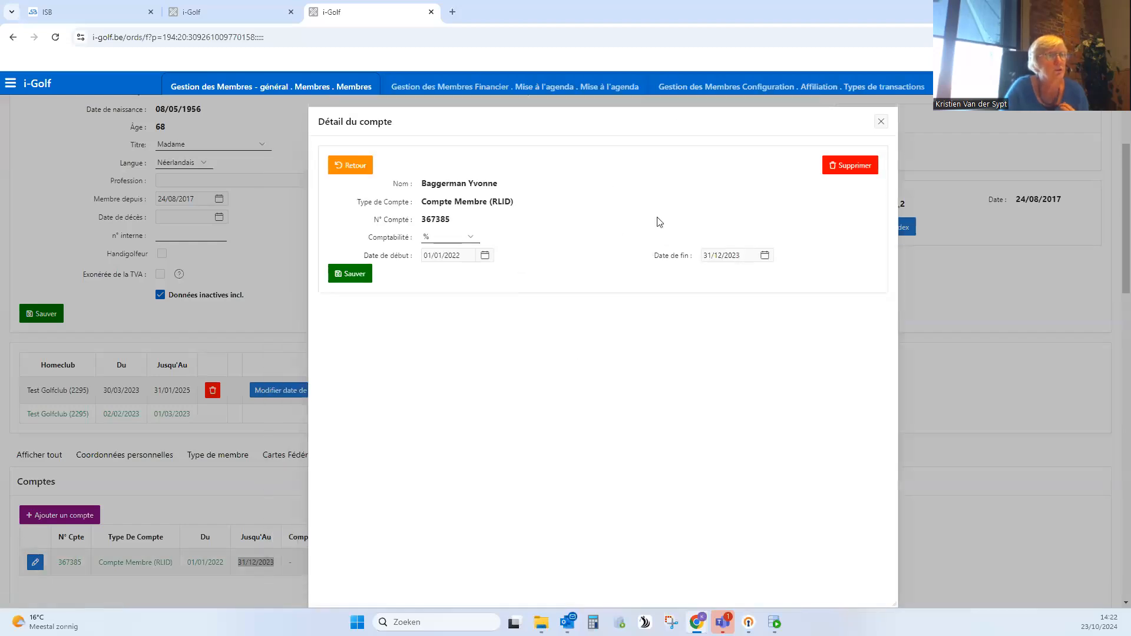
left_click(745, 257)
type("06/06/2076")
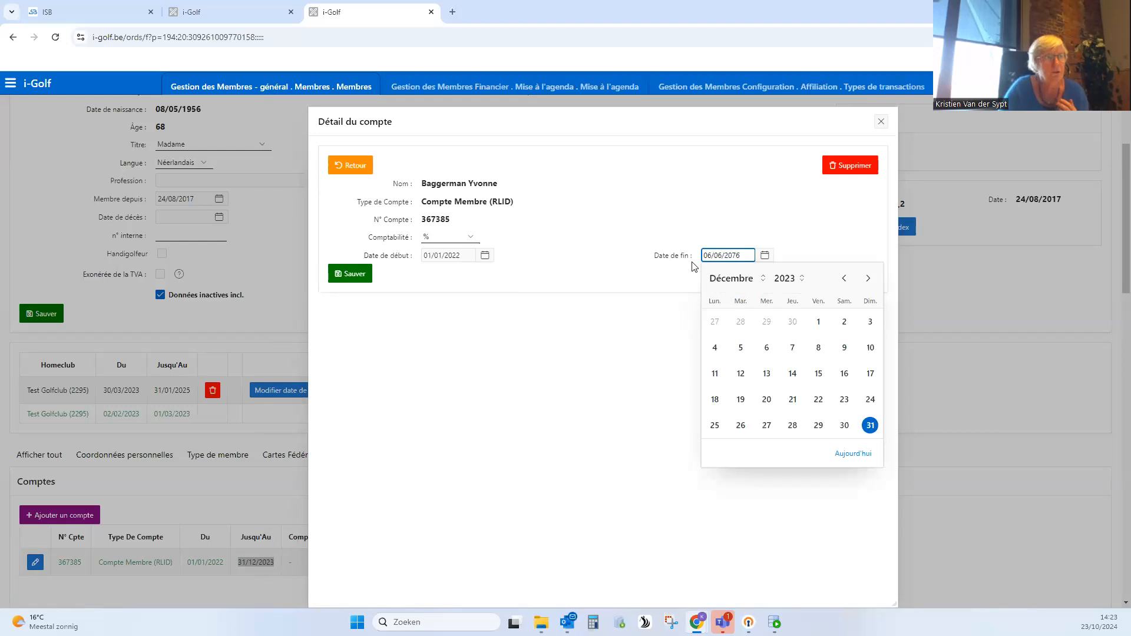
left_click(355, 277)
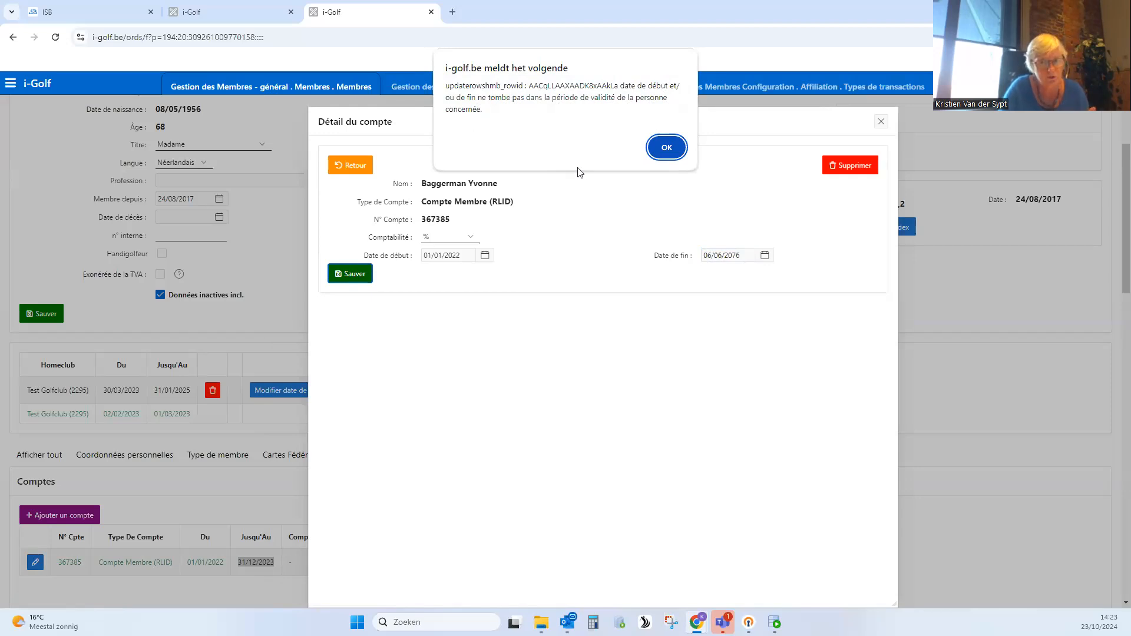
left_click(667, 148)
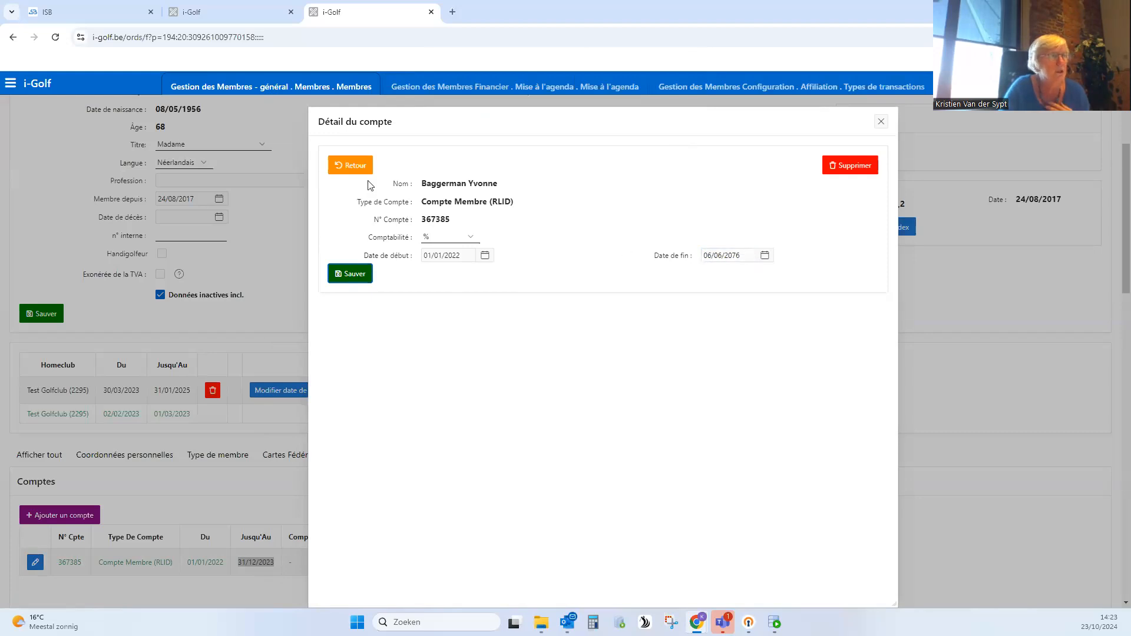
left_click(358, 164)
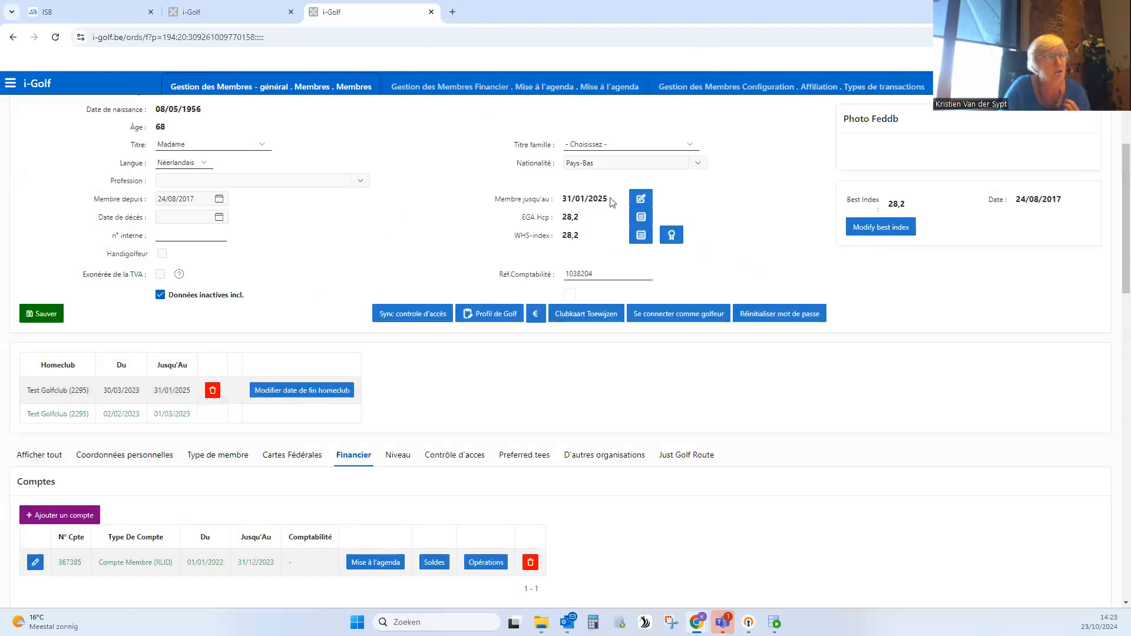
- Check the member's membership end date, set the RLID account's end date to 31/01/2025, and save the account
left_click_drag(613, 203, 561, 200)
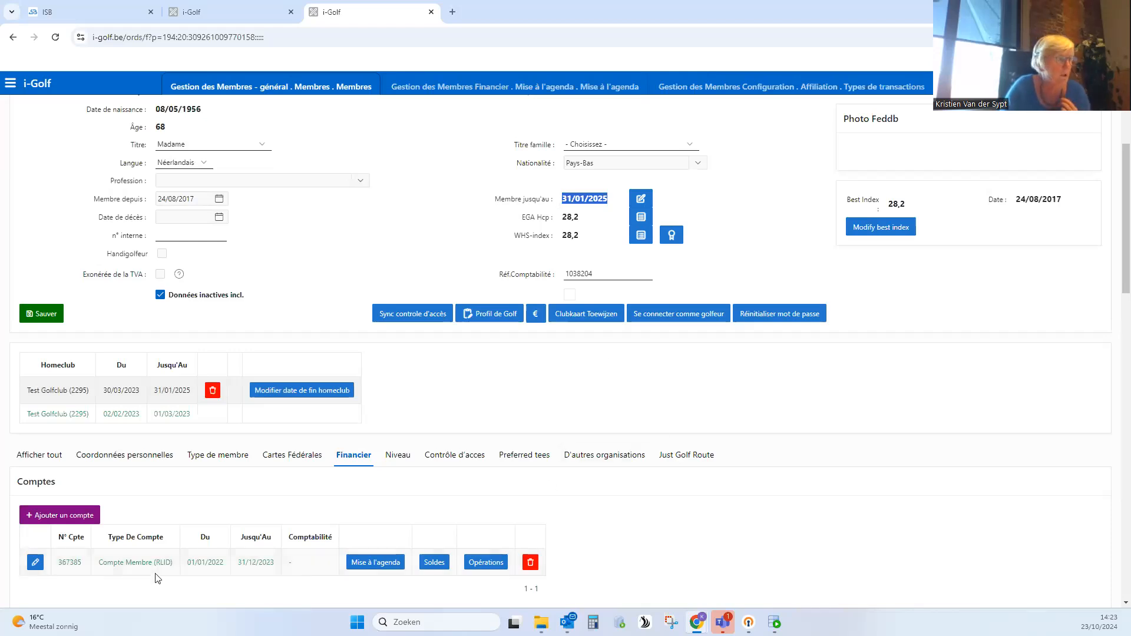
left_click(69, 564)
left_click(720, 241)
left_click(667, 236)
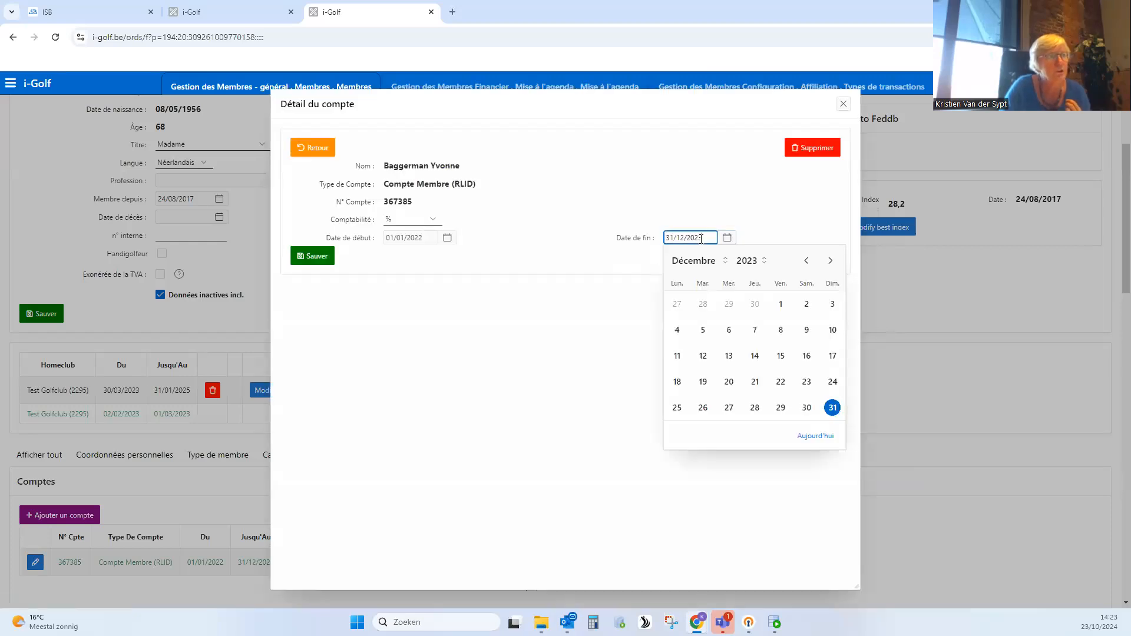
key("ctrl+a")
type("31/01/2025")
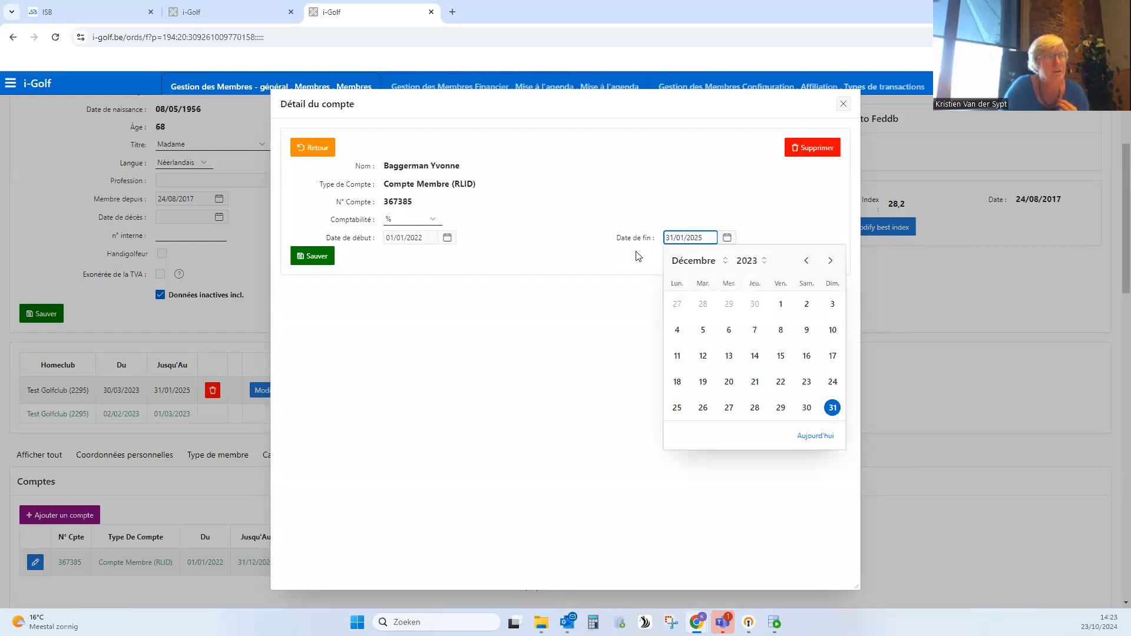
left_click(637, 253)
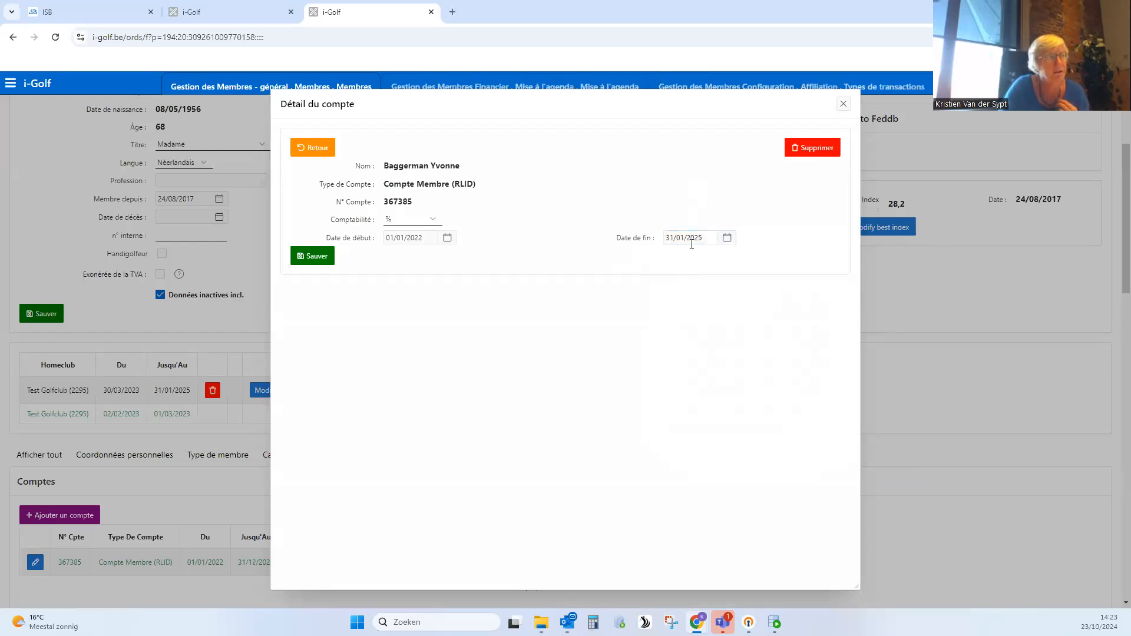
left_click(325, 262)
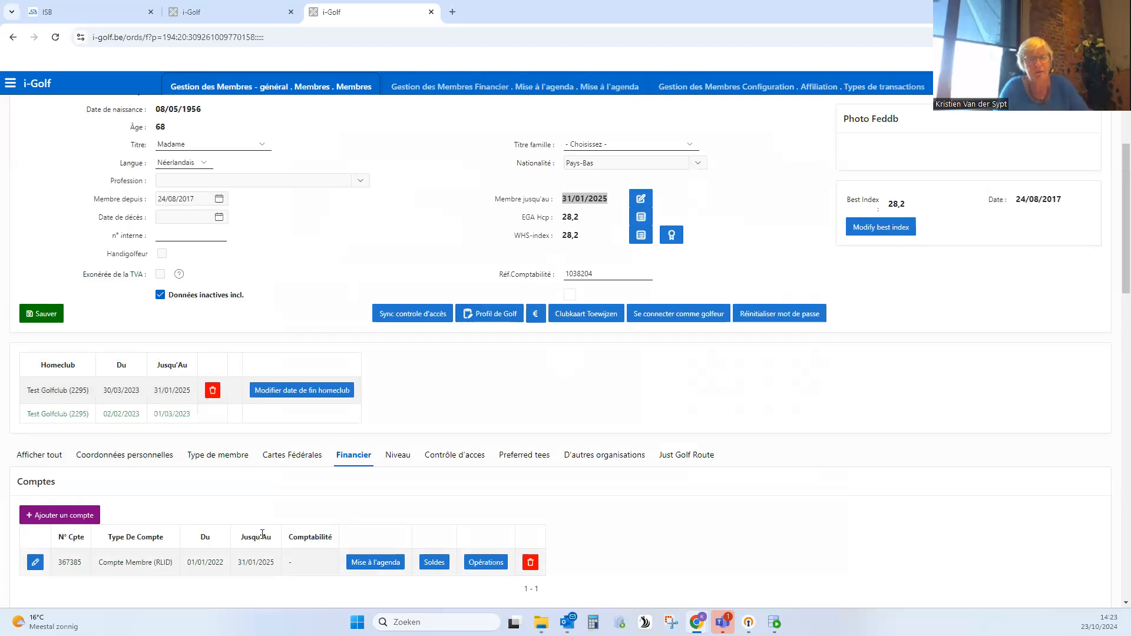
left_click(536, 172)
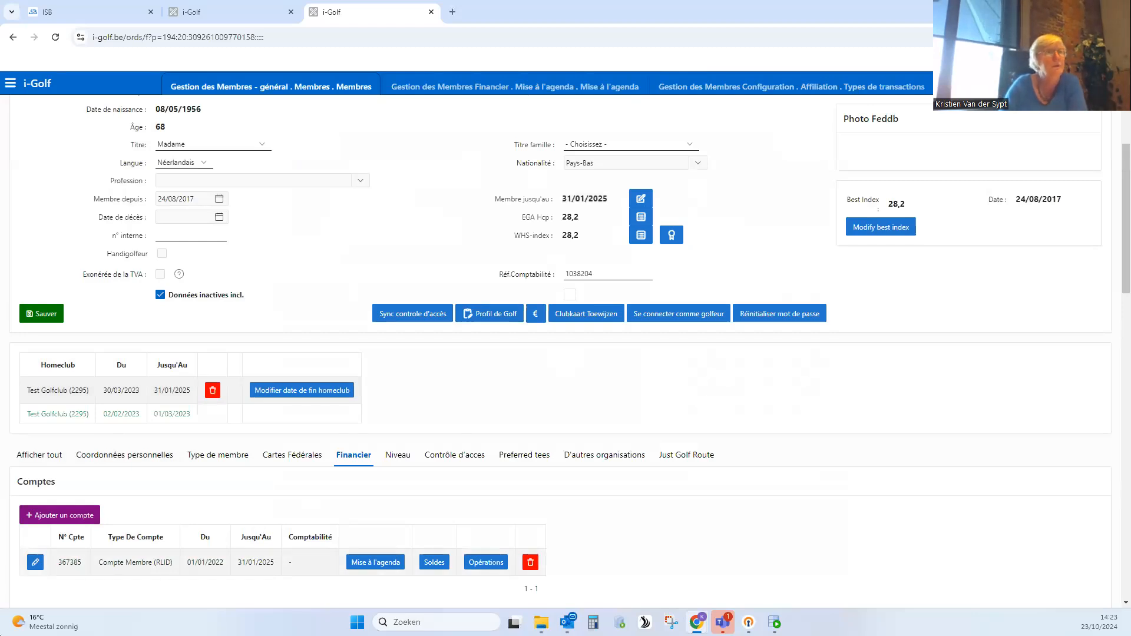
- Return to Mise à l'agenda, generate the entries again for reference date 01/01/2025, and review the results
left_click(557, 88)
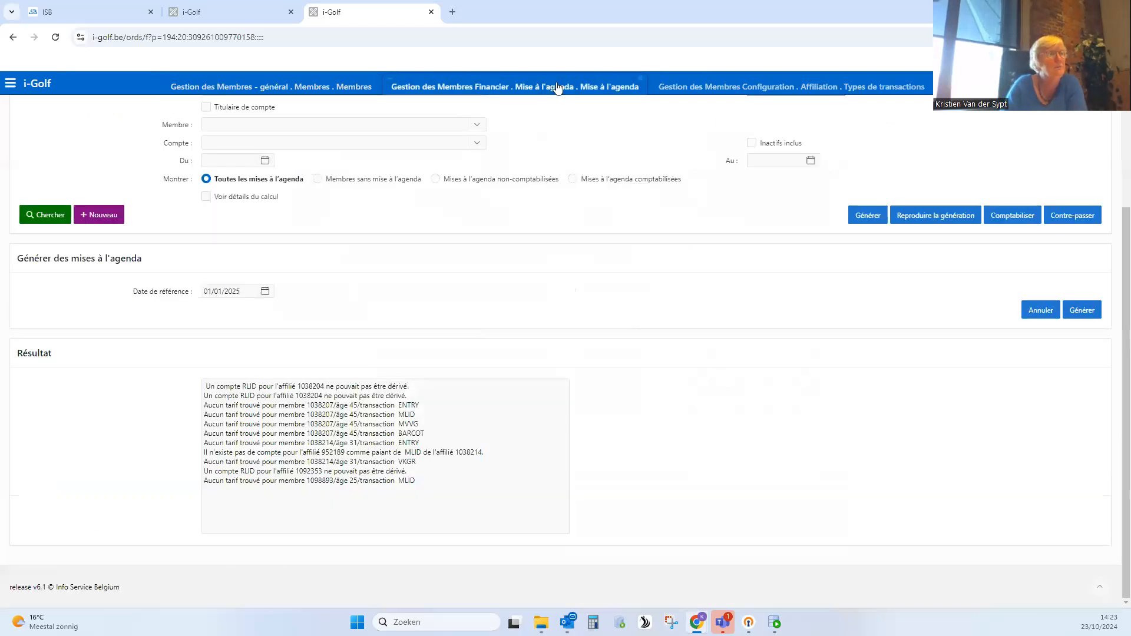
left_click(1088, 314)
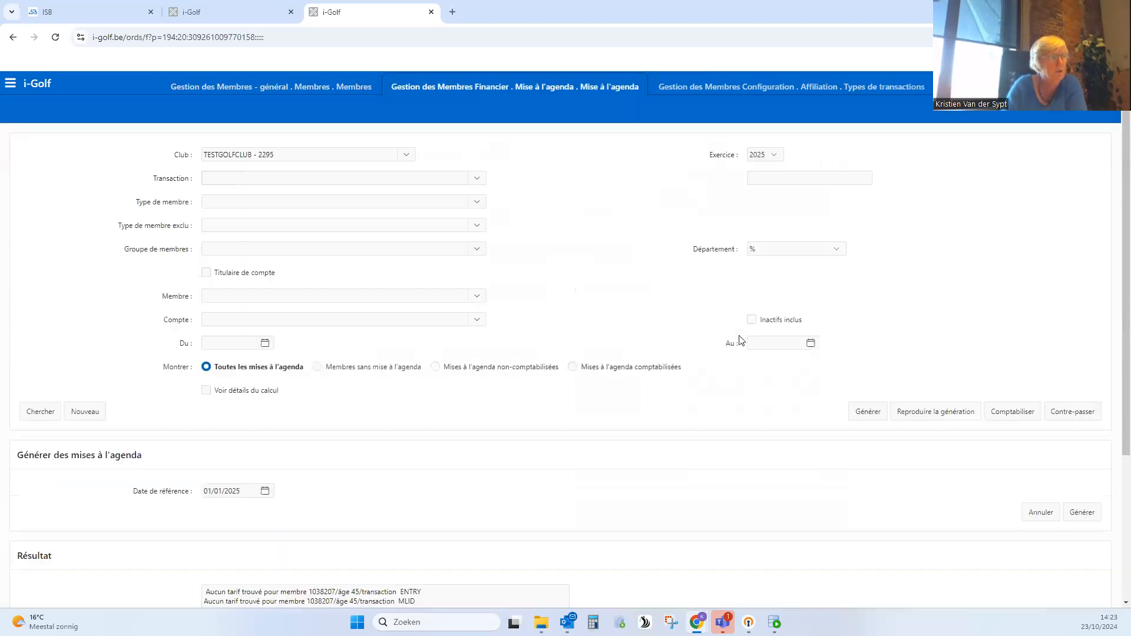
scroll(519, 545, "down", 1)
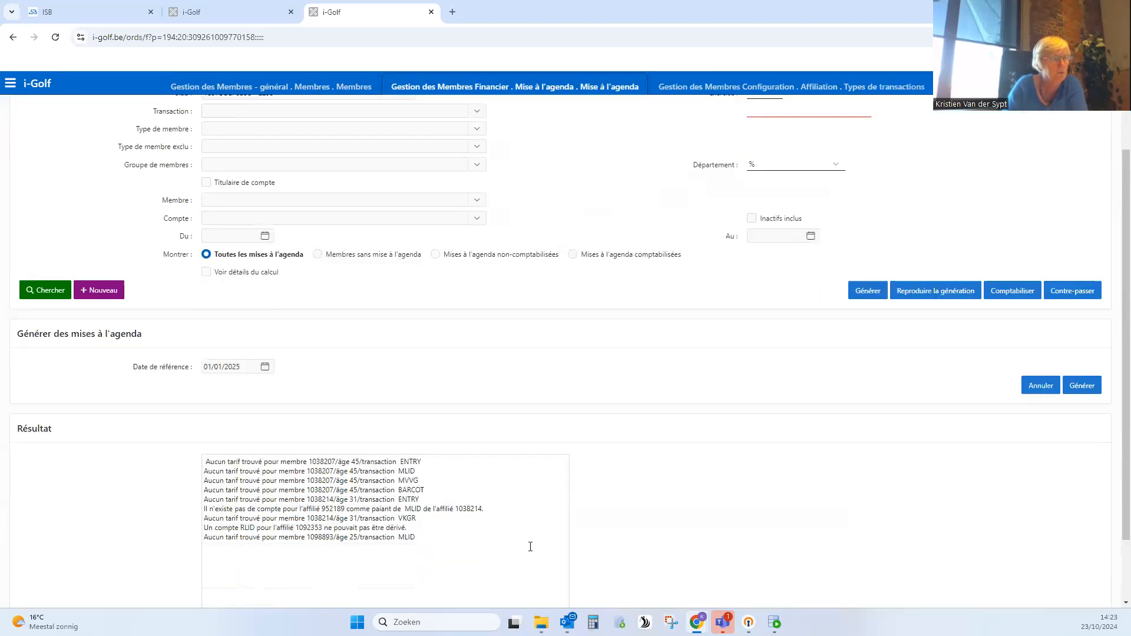
- Take the member number from the first missing-tariff line and search for that member in the members overview
double_click(326, 462)
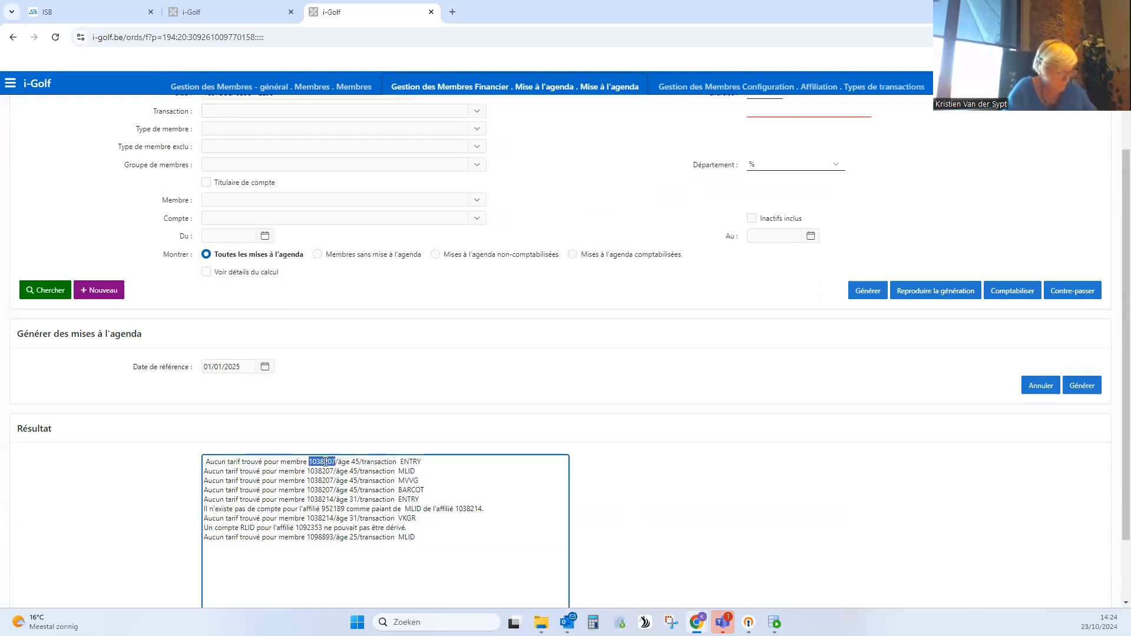
left_click(324, 90)
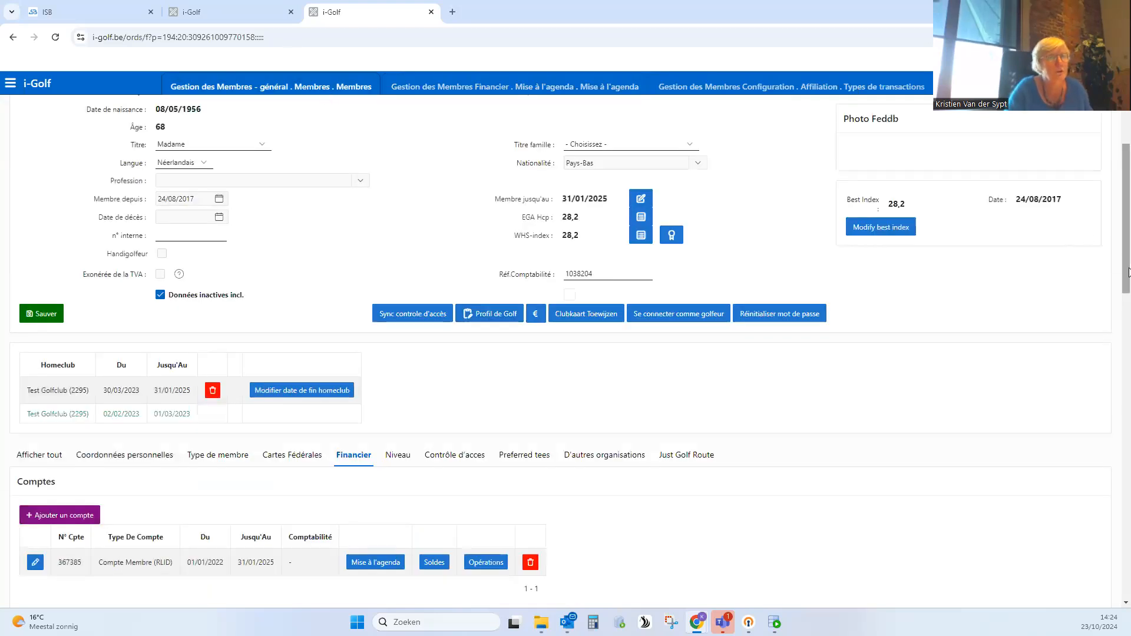
scroll(1103, 197, "up", 3)
left_click(47, 153)
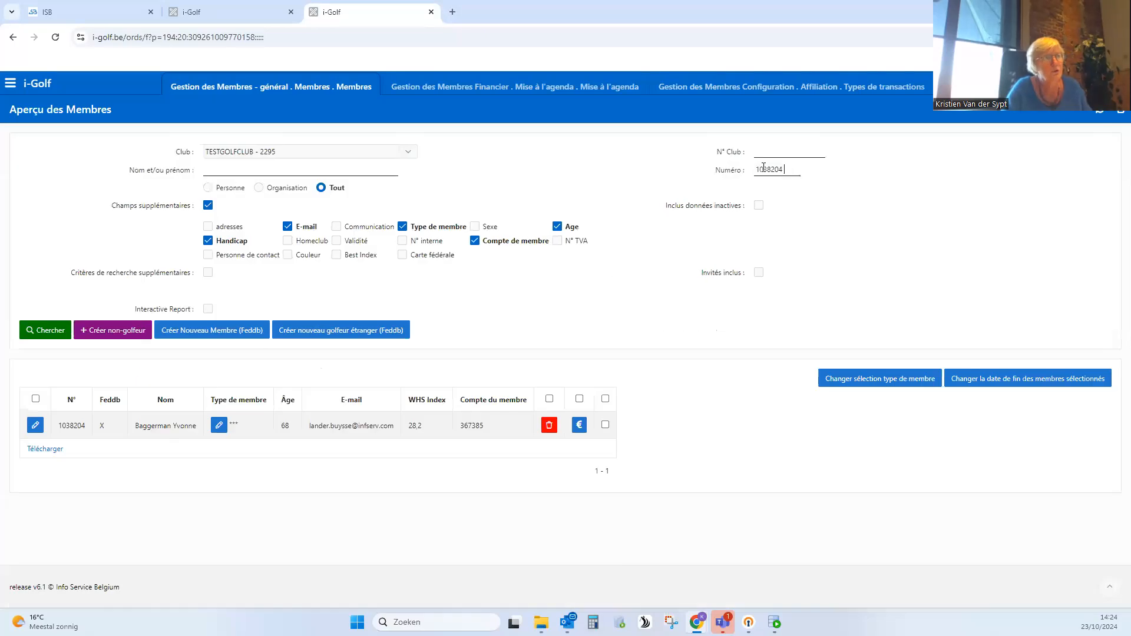
double_click(765, 169)
type("1038207")
left_click(35, 331)
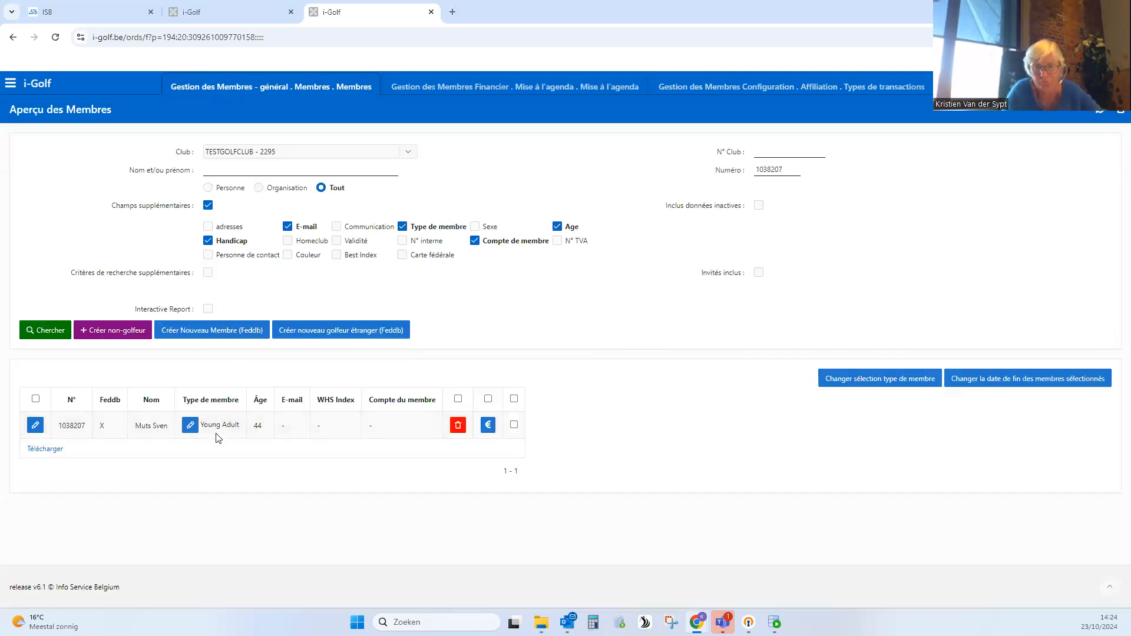
- Open the found member's record and check the general details, financial accounts and member type
left_click(36, 426)
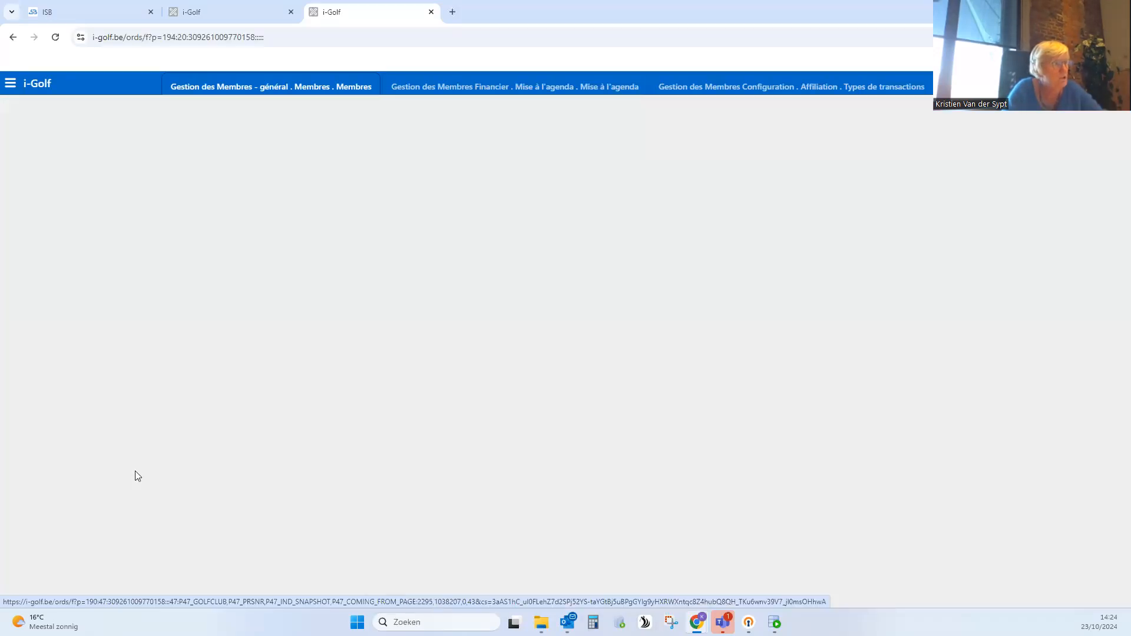
scroll(333, 482, "down", 3)
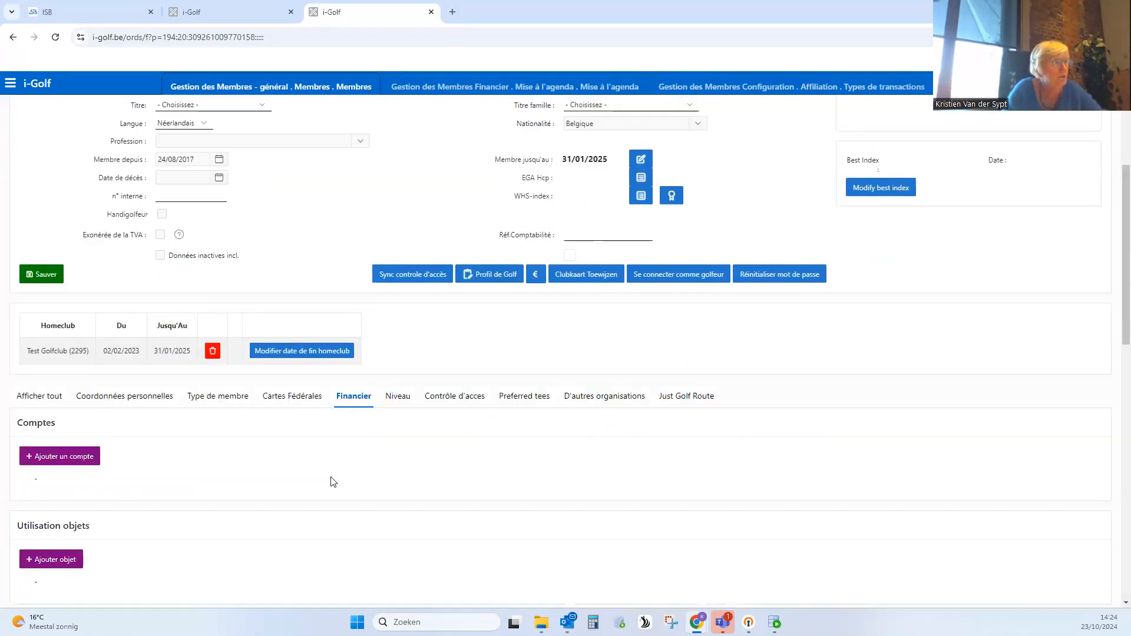
scroll(328, 472, "up", 3)
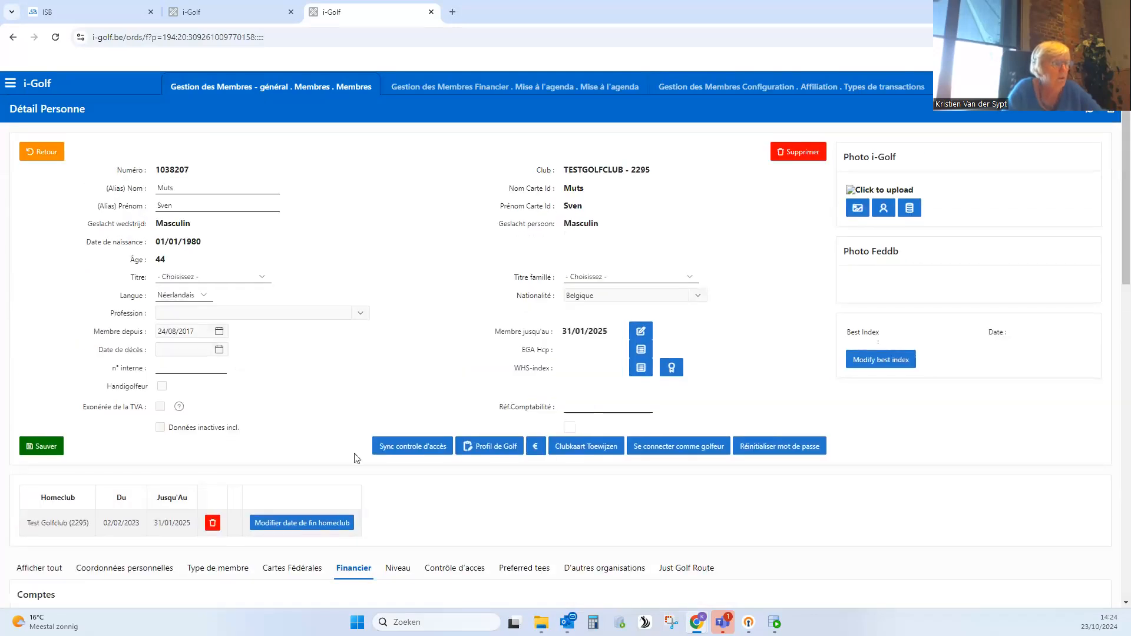
scroll(170, 405, "down", 3)
left_click(227, 395)
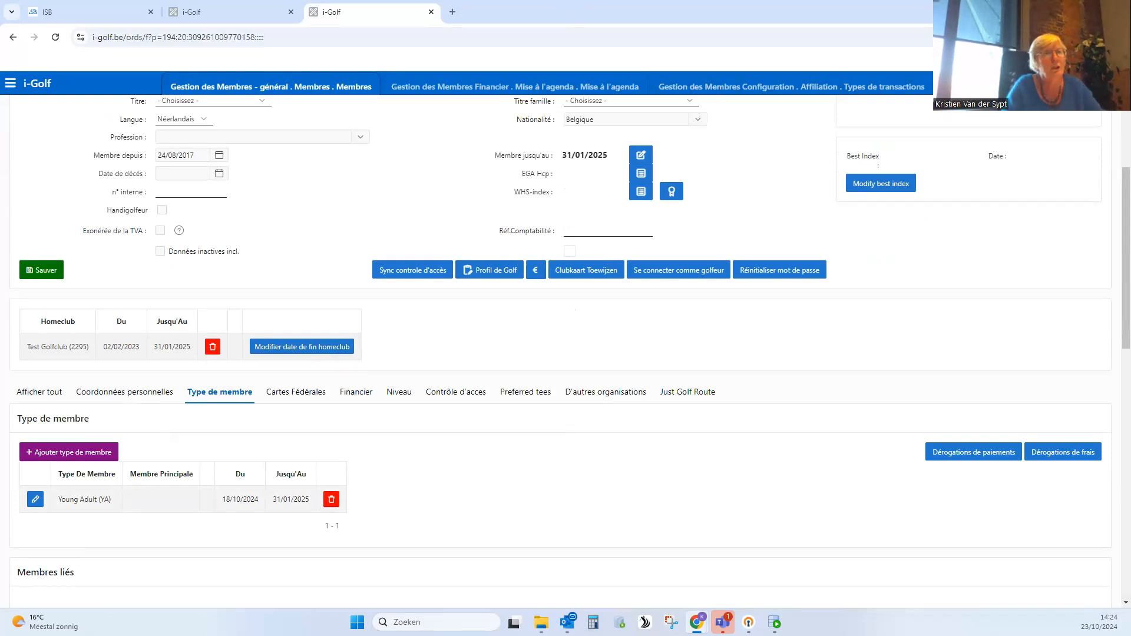
- Search the Frais overview for fees of member type Young Adult (YA) with transaction Cotisation Membre - Administration Membres (MLID)
left_click(1002, 87)
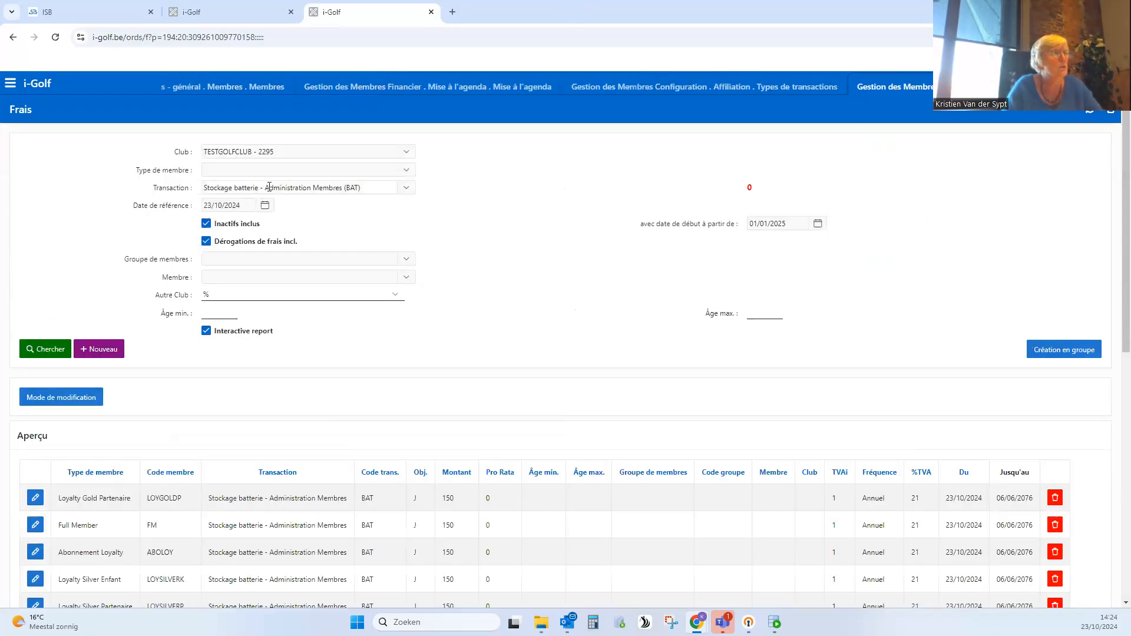
left_click(244, 171)
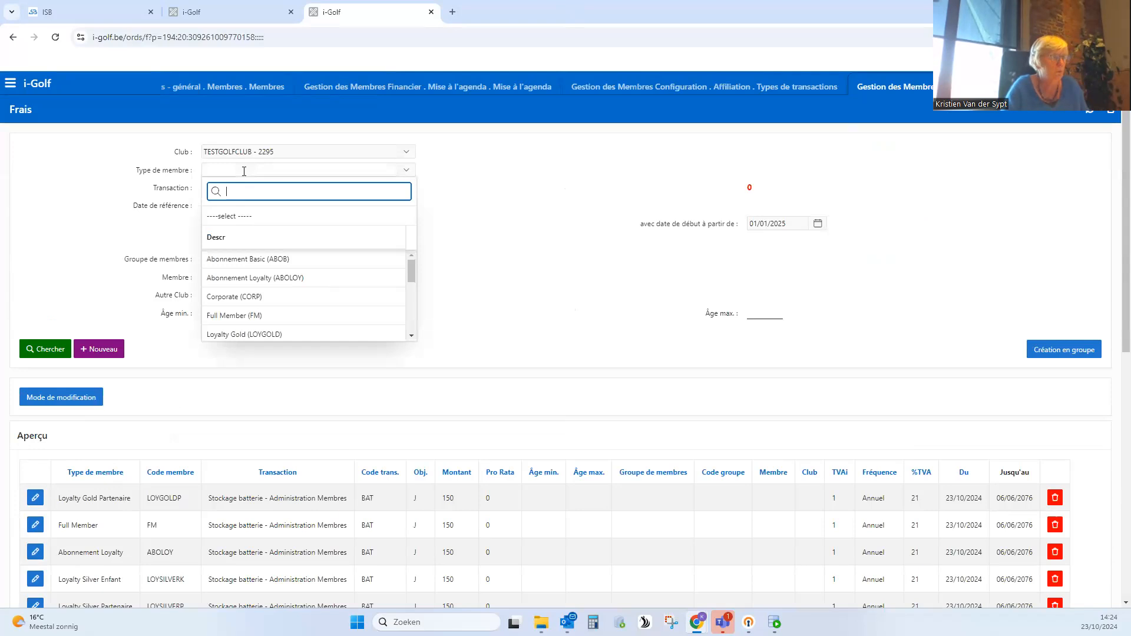
scroll(288, 298, "down", 5)
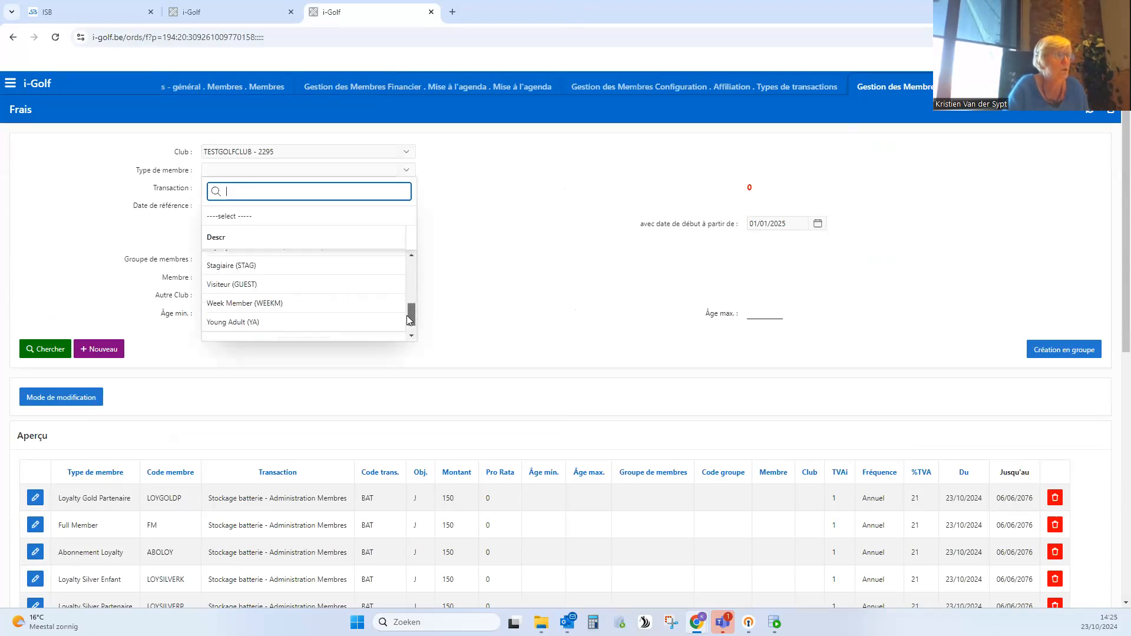
left_click(285, 305)
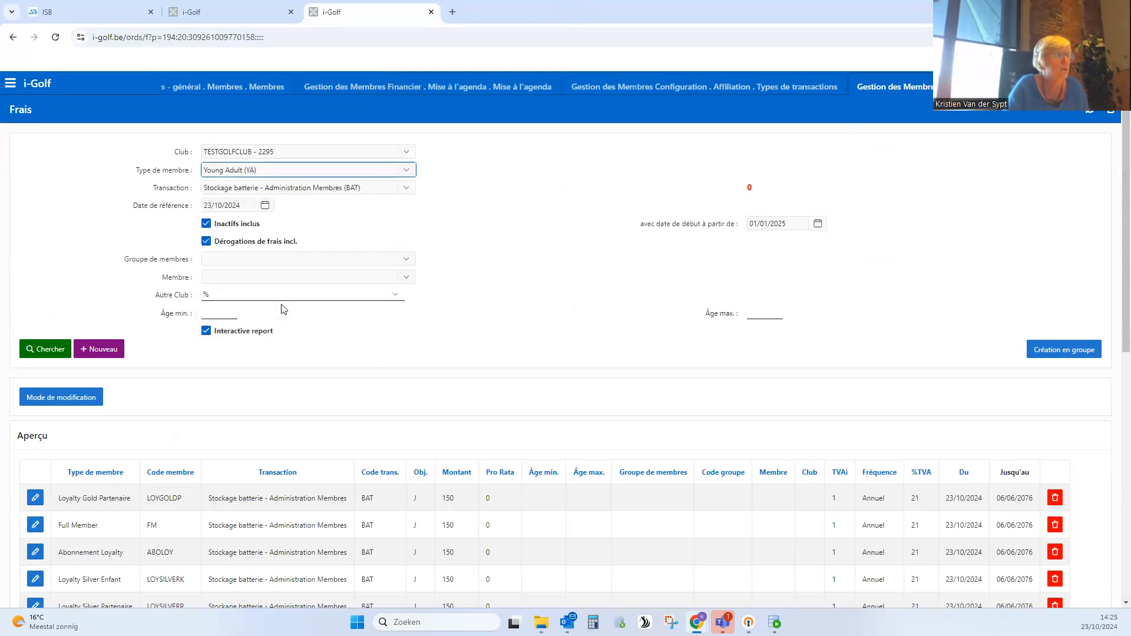
left_click(315, 186)
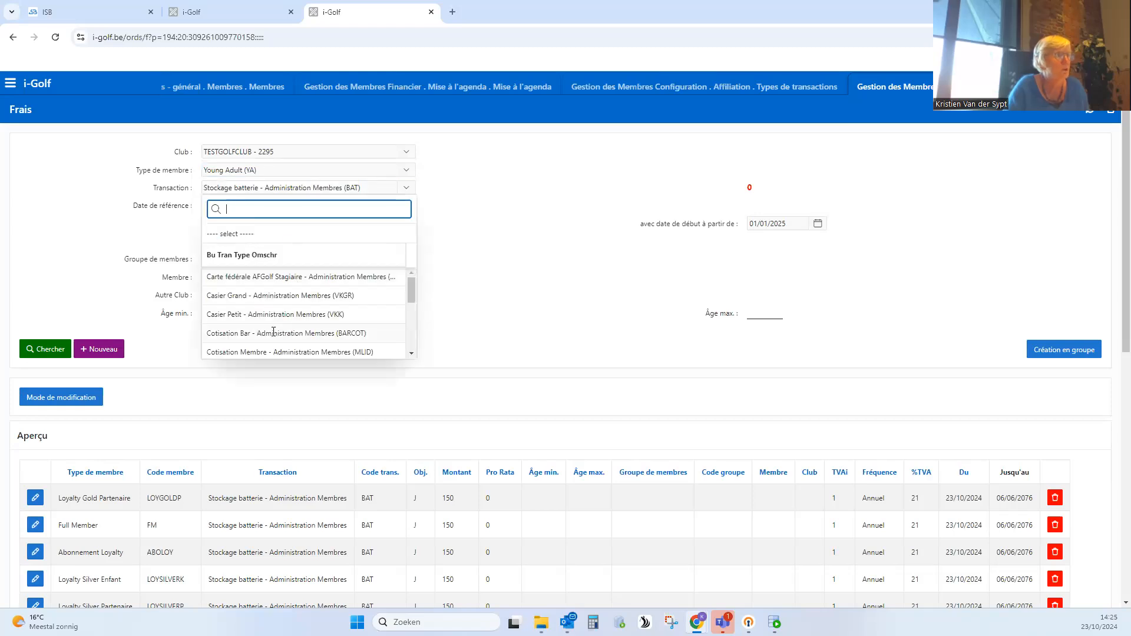
left_click(266, 351)
left_click(58, 347)
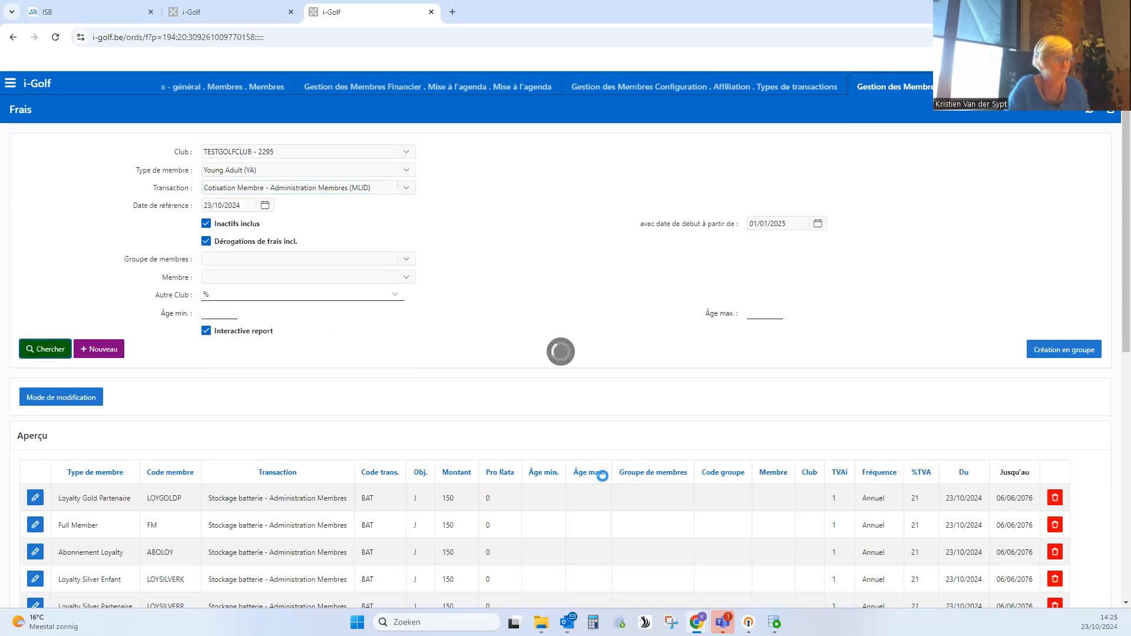
- Check the amount, age range and validity dates of the Young Adult MLID fee in its detail page, and return to the overview
scroll(463, 531, "down", 1)
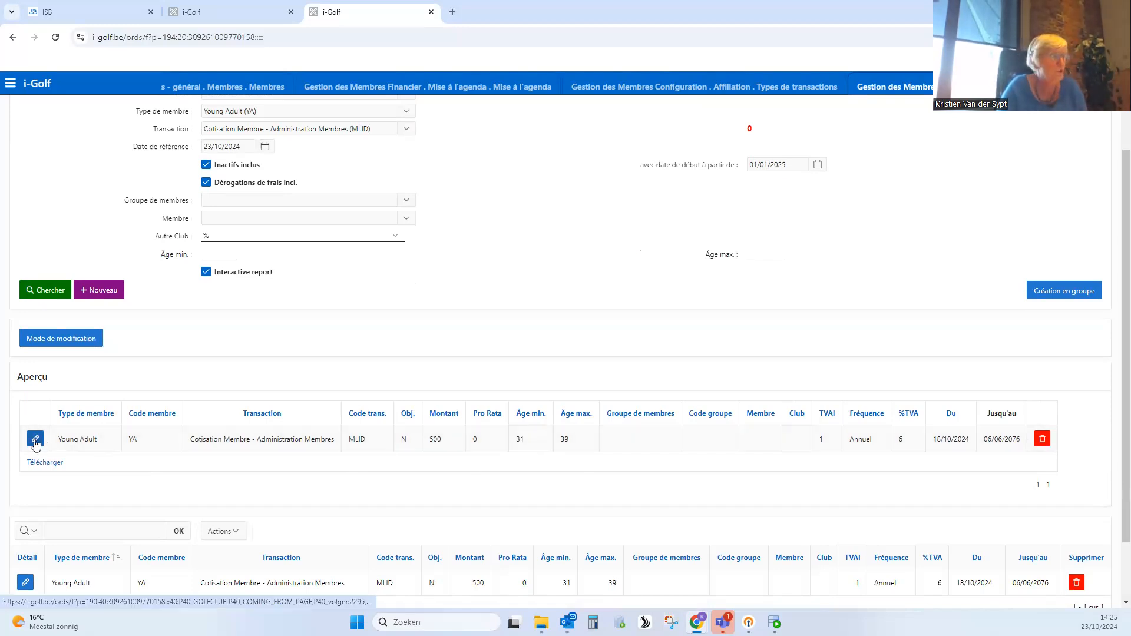
left_click(482, 440)
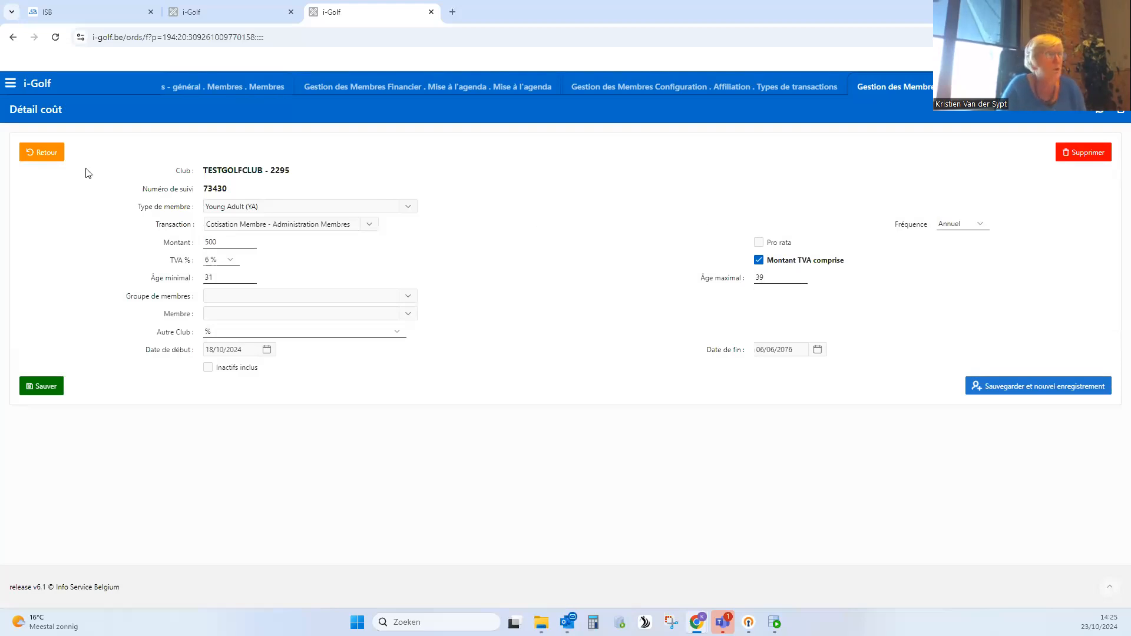
left_click(39, 151)
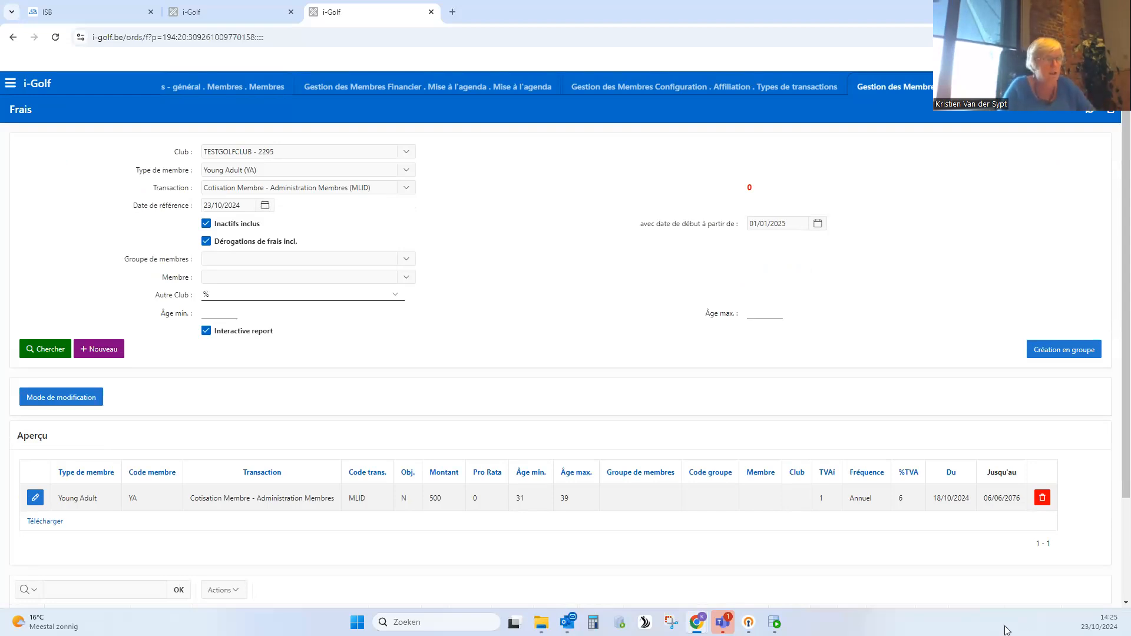
scroll(218, 293, "down", 1)
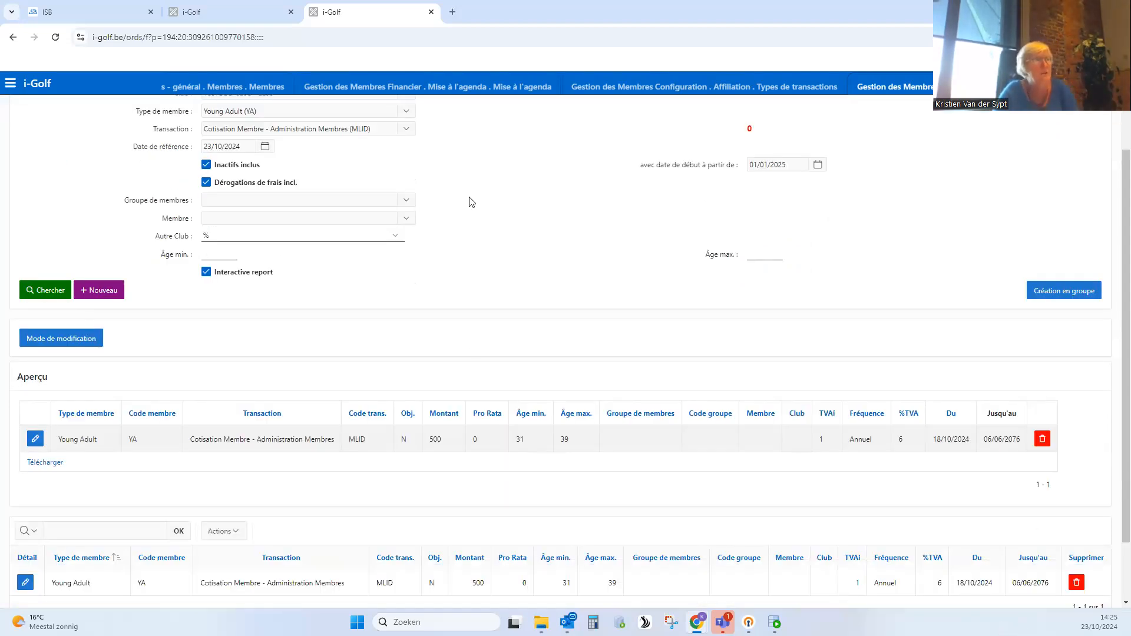
- In the open member's record, set the end date of the Young Adult (YA) member type to 31/12/2024 and save it
left_click(232, 91)
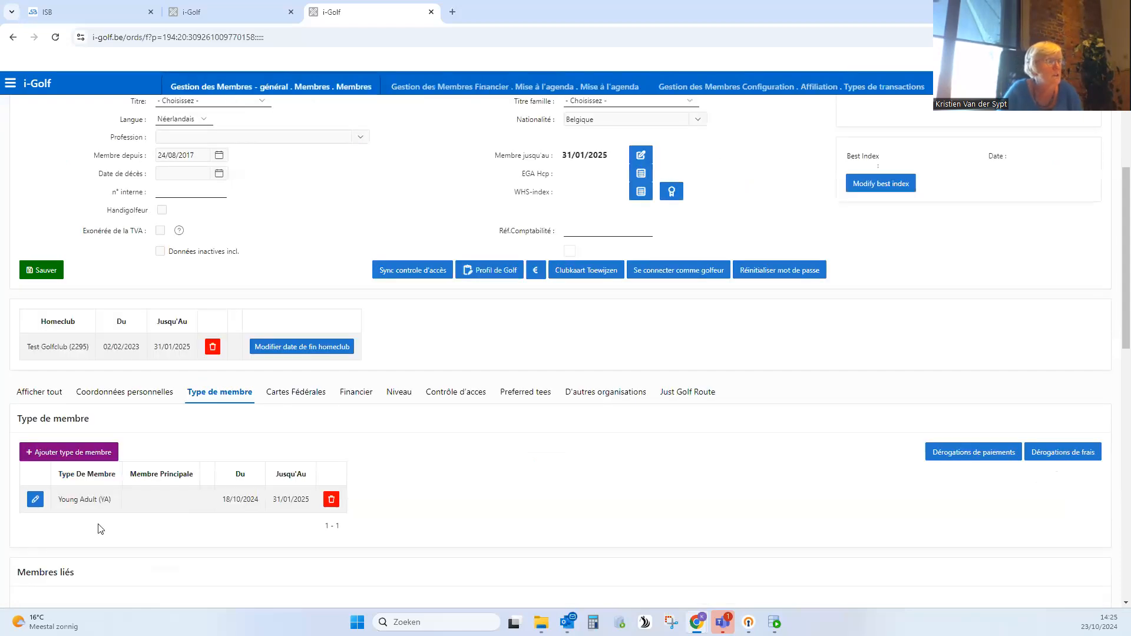
left_click(36, 500)
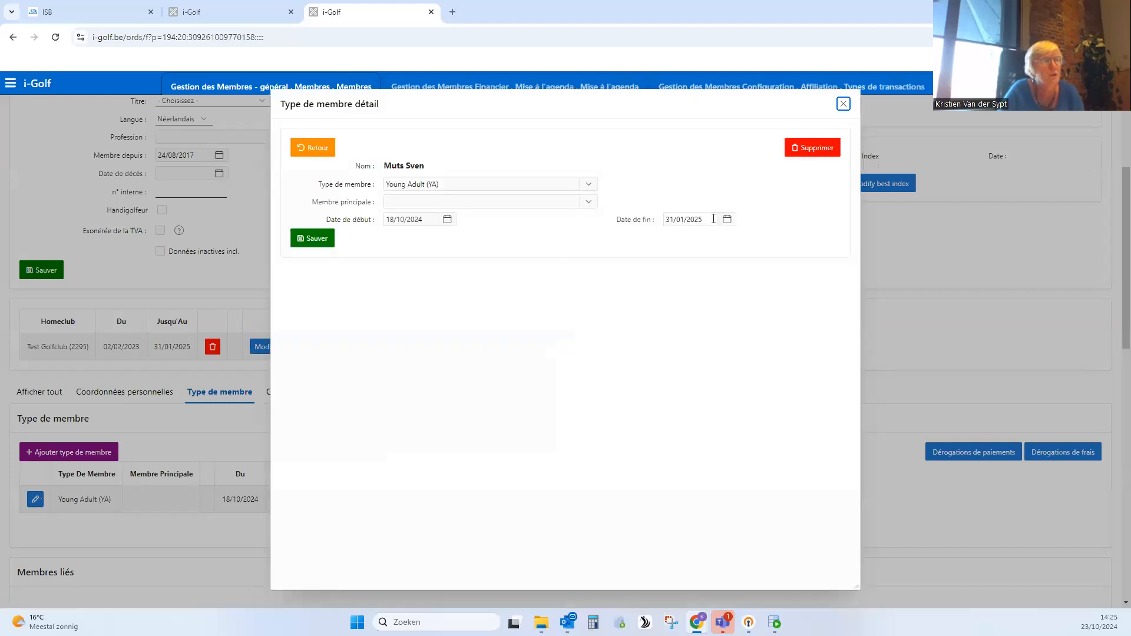
left_click(714, 219)
type("31/12/202")
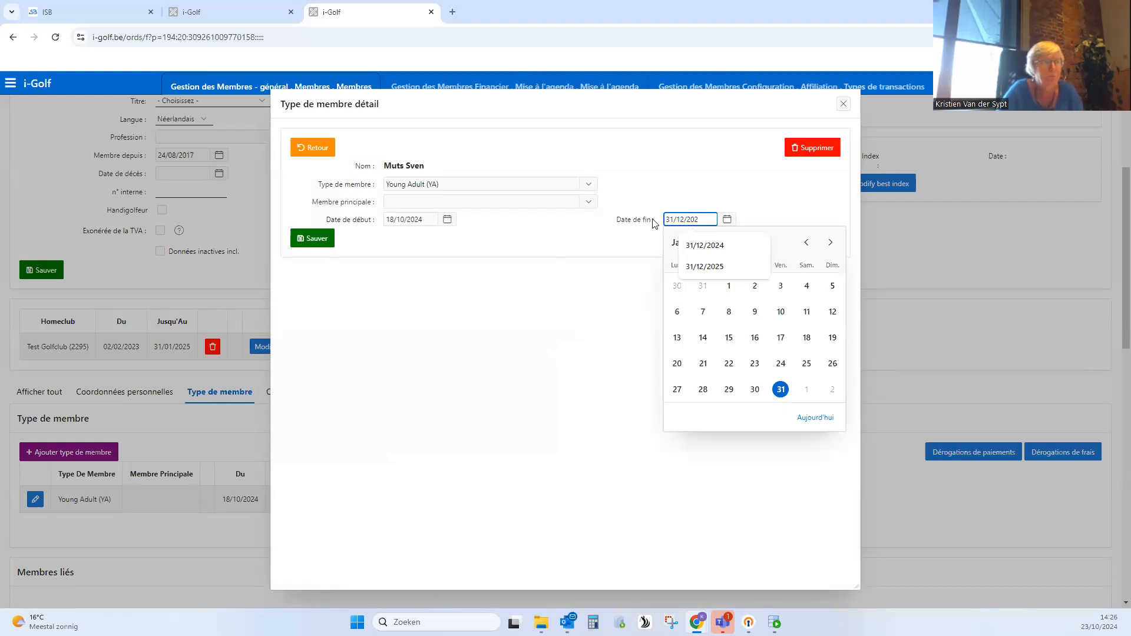
type("4")
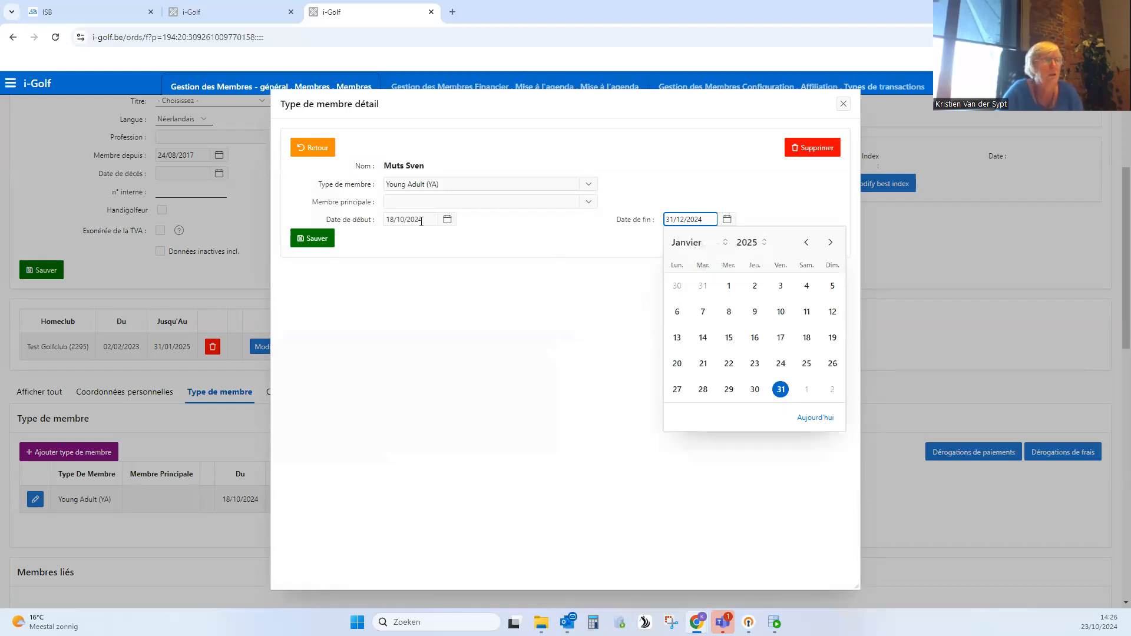
left_click(316, 240)
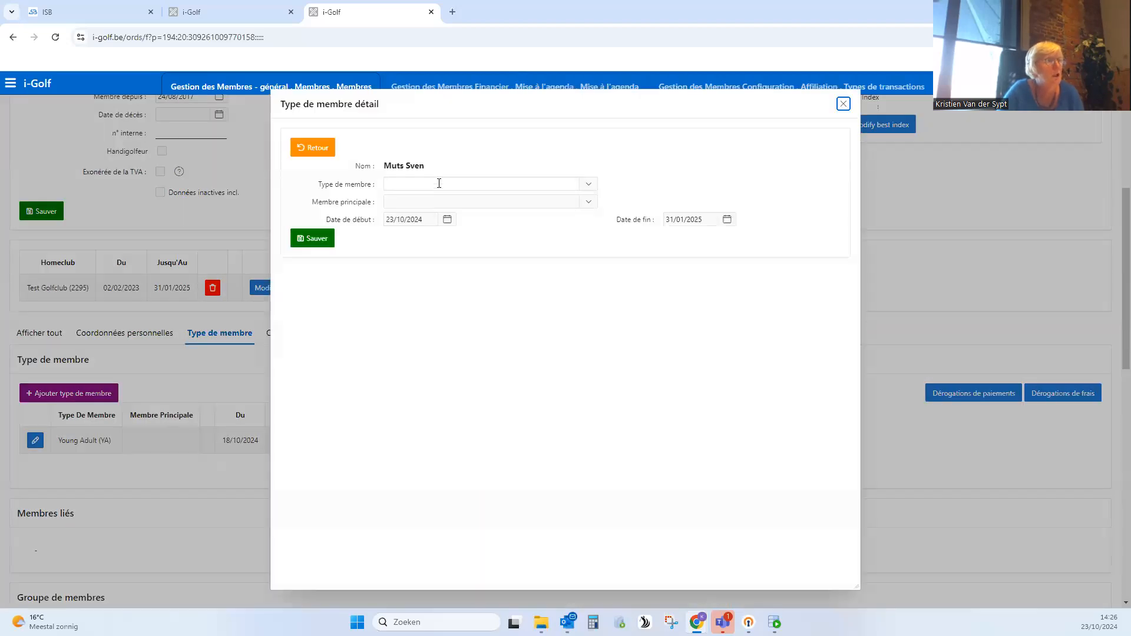
- Add the member type Full Member (FM) to this member with start date 01/01/2025 and save it
left_click(439, 184)
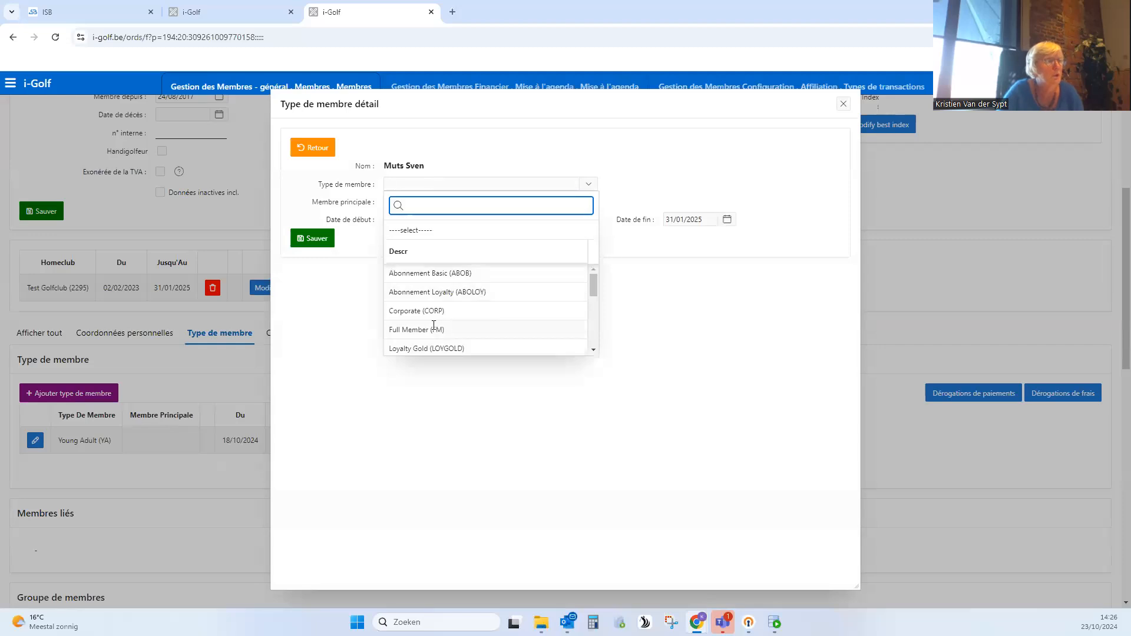
left_click(434, 328)
left_click(448, 220)
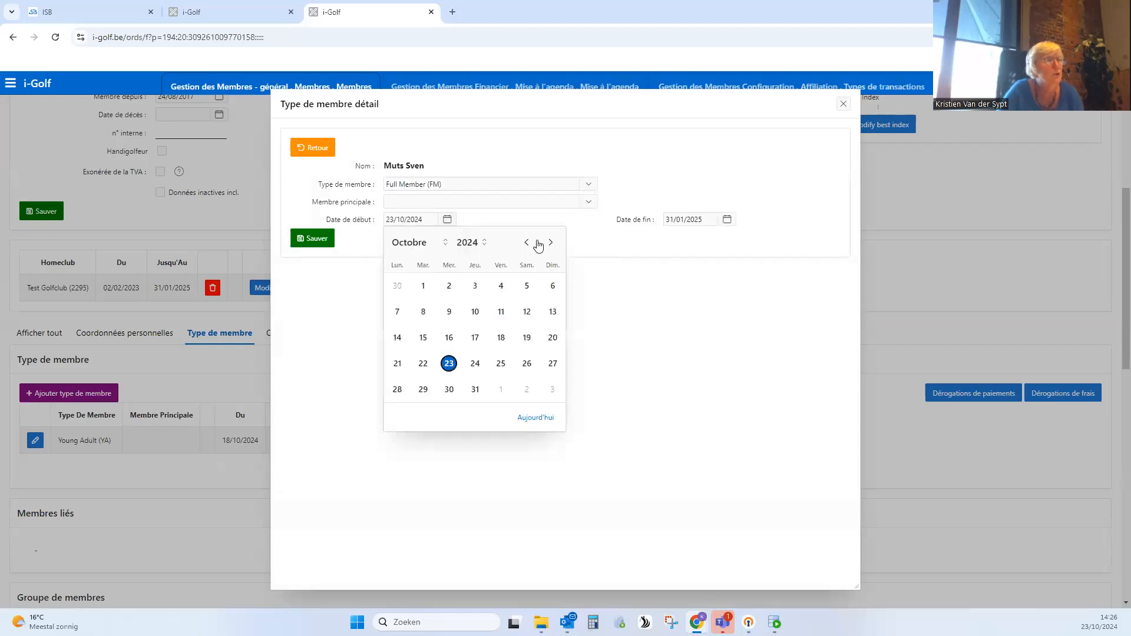
left_click(550, 243)
left_click(550, 243)
left_click(551, 243)
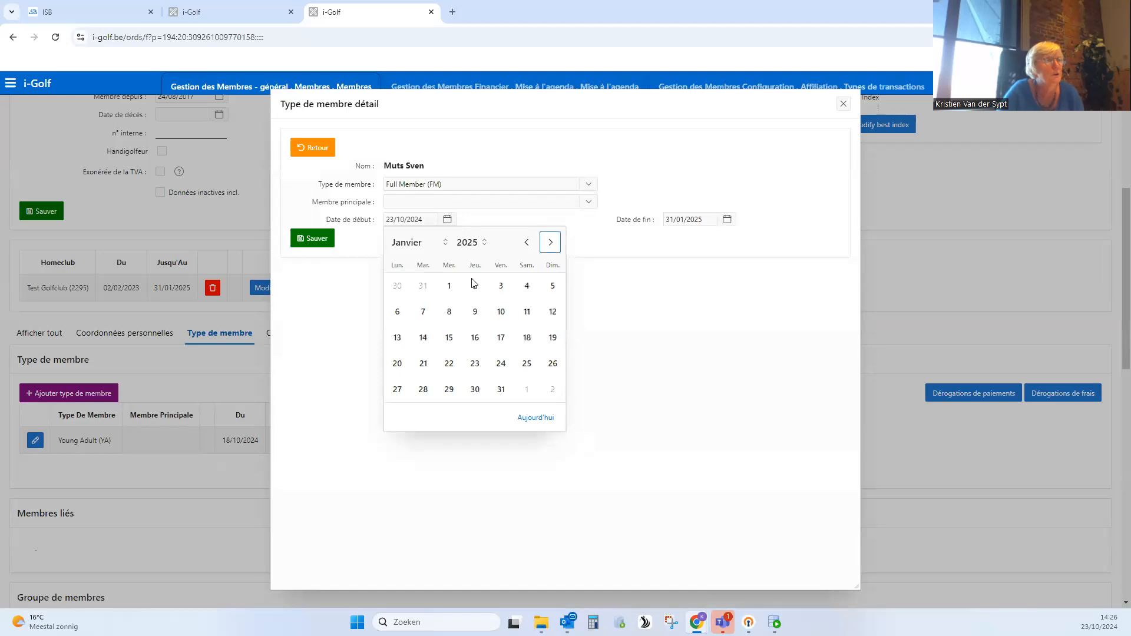
left_click(449, 286)
left_click(317, 241)
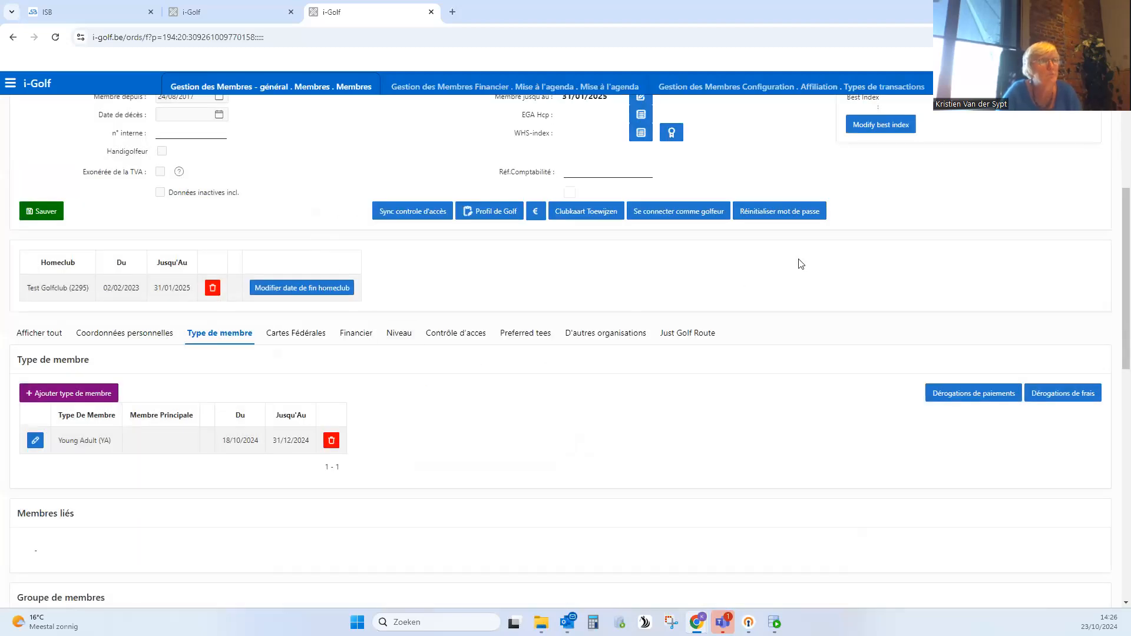
- Return to Mise à l'agenda, generate the entries again for reference date 01/01/2025, and review the remaining errors
left_click(571, 90)
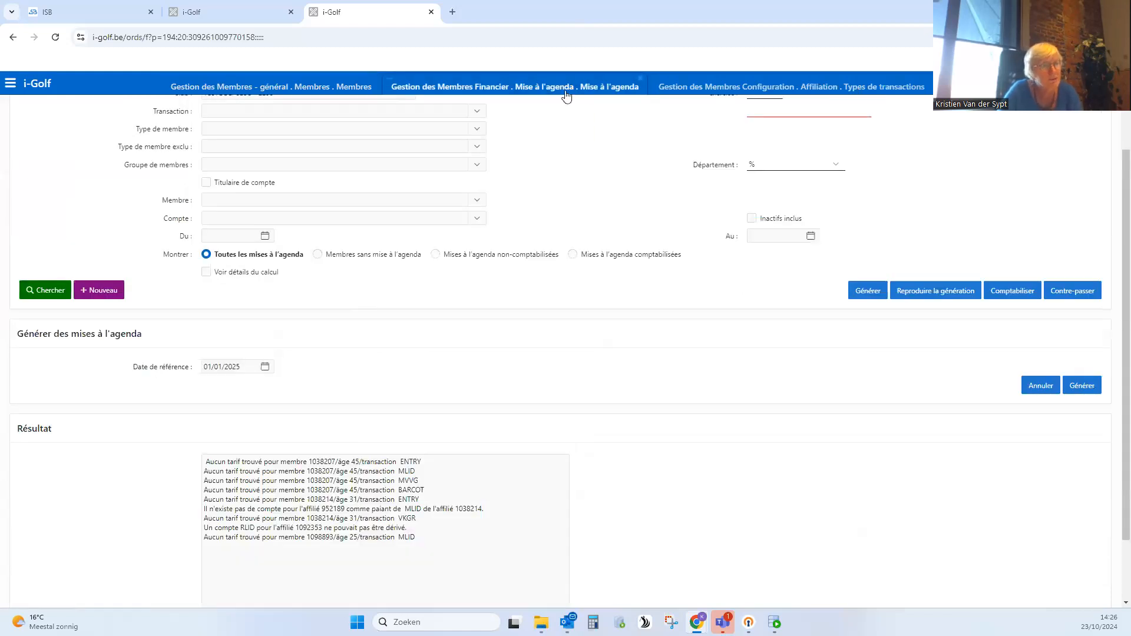
left_click(1087, 390)
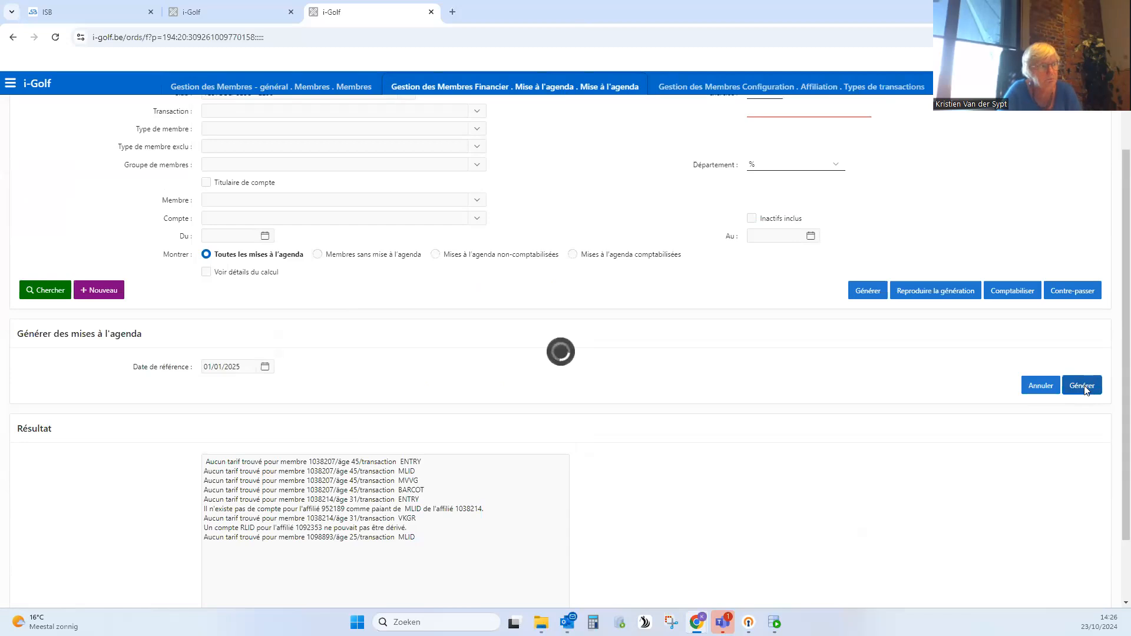
scroll(390, 526, "down", 1)
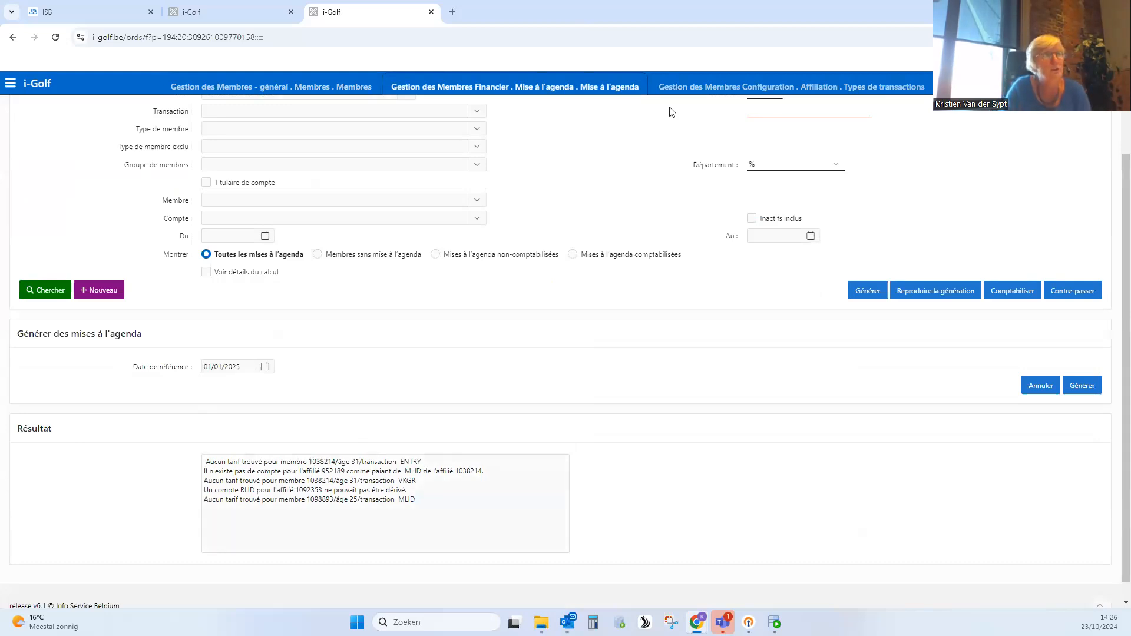
- Open the Entry Fee (ENTRY) transaction type, clear the Frais option for Young Adult in the authorised member types, and save
left_click(778, 89)
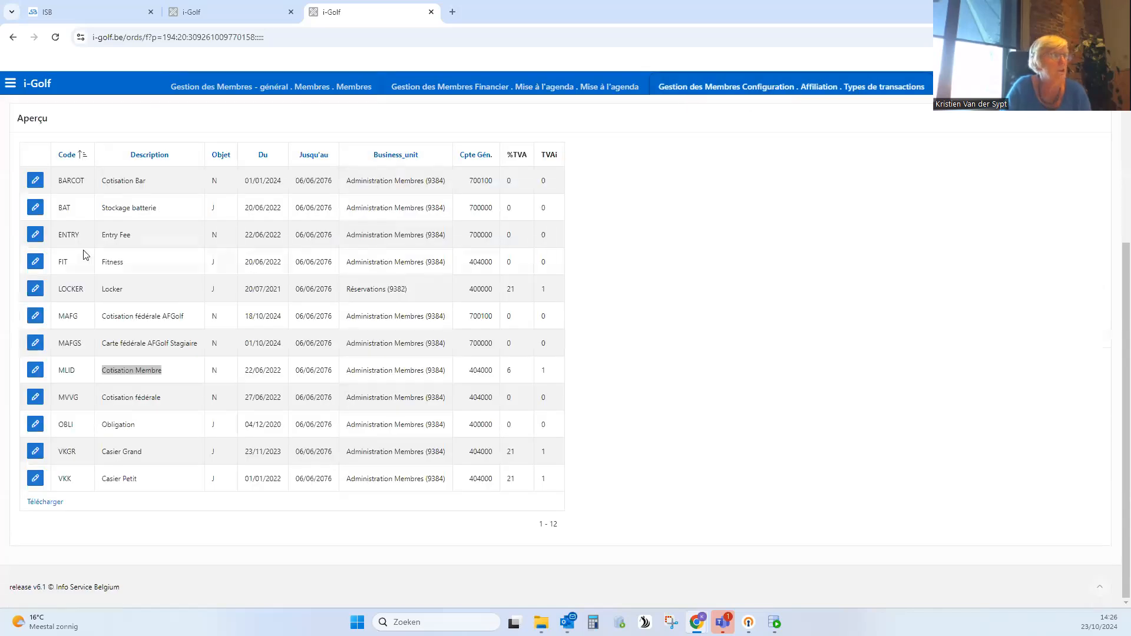
left_click(136, 240)
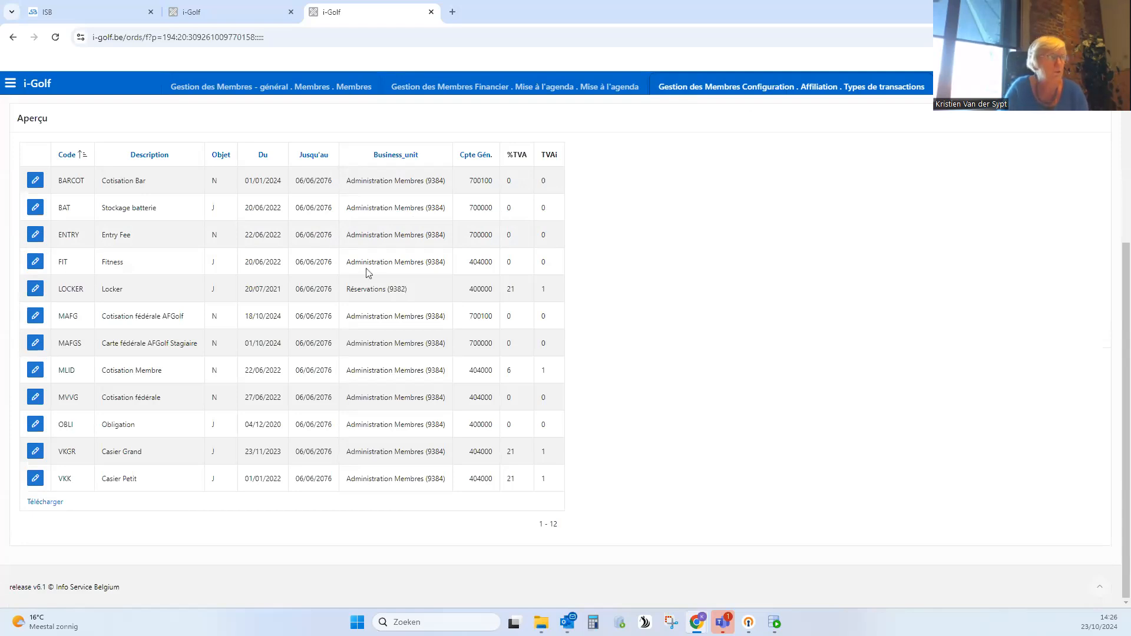
left_click(36, 236)
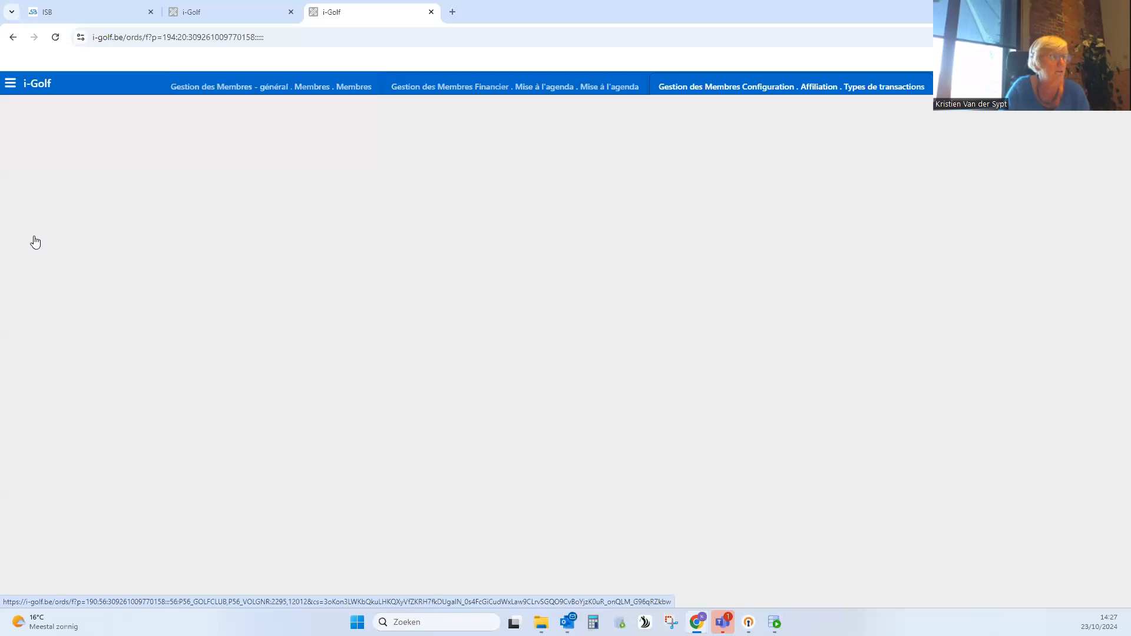
scroll(363, 374, "down", 3)
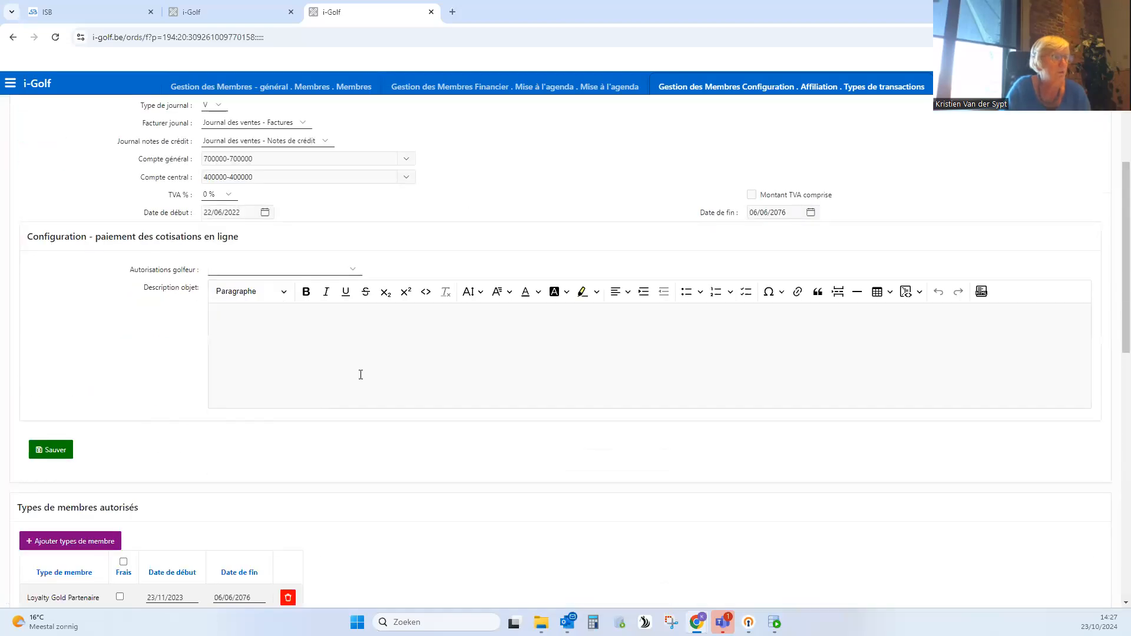
scroll(361, 375, "down", 5)
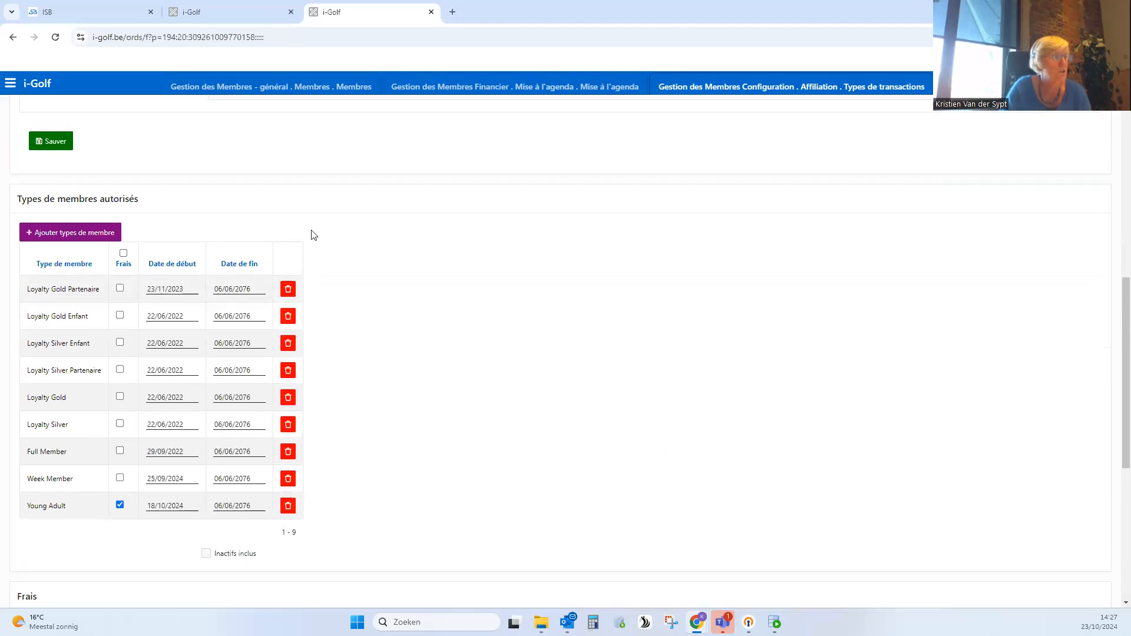
scroll(314, 236, "up", 6)
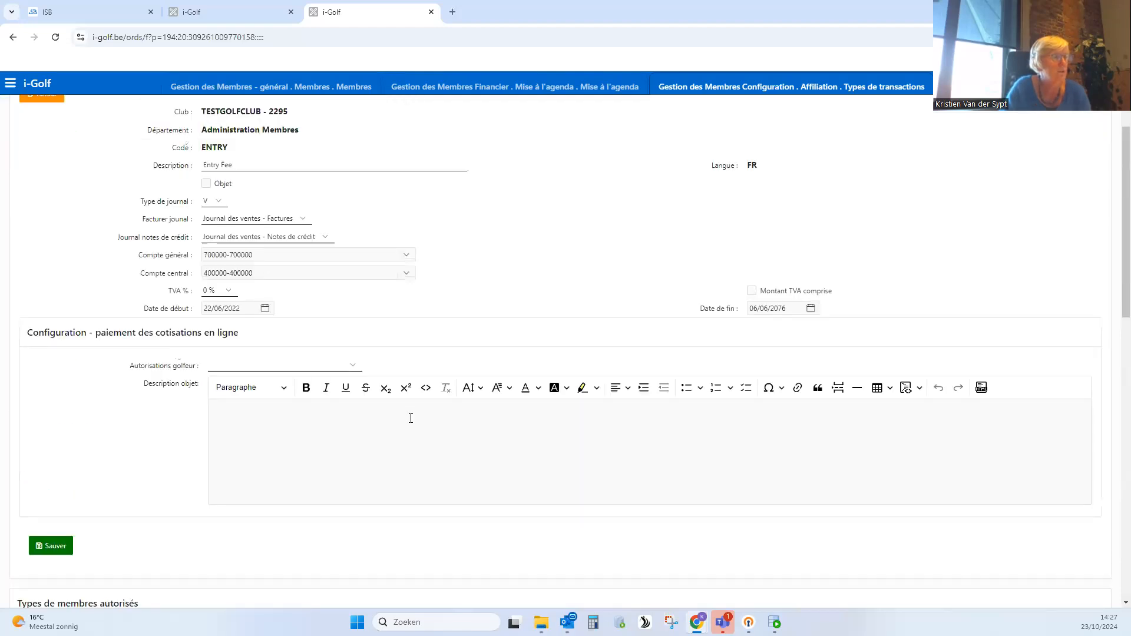
scroll(410, 418, "down", 1)
scroll(412, 419, "down", 5)
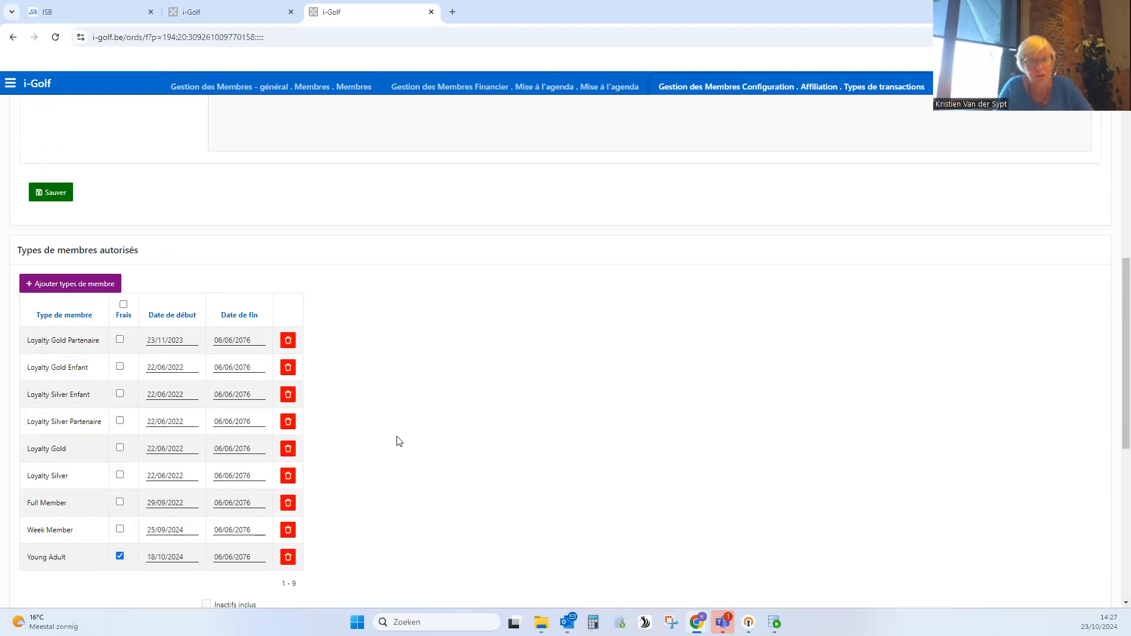
left_click(120, 557)
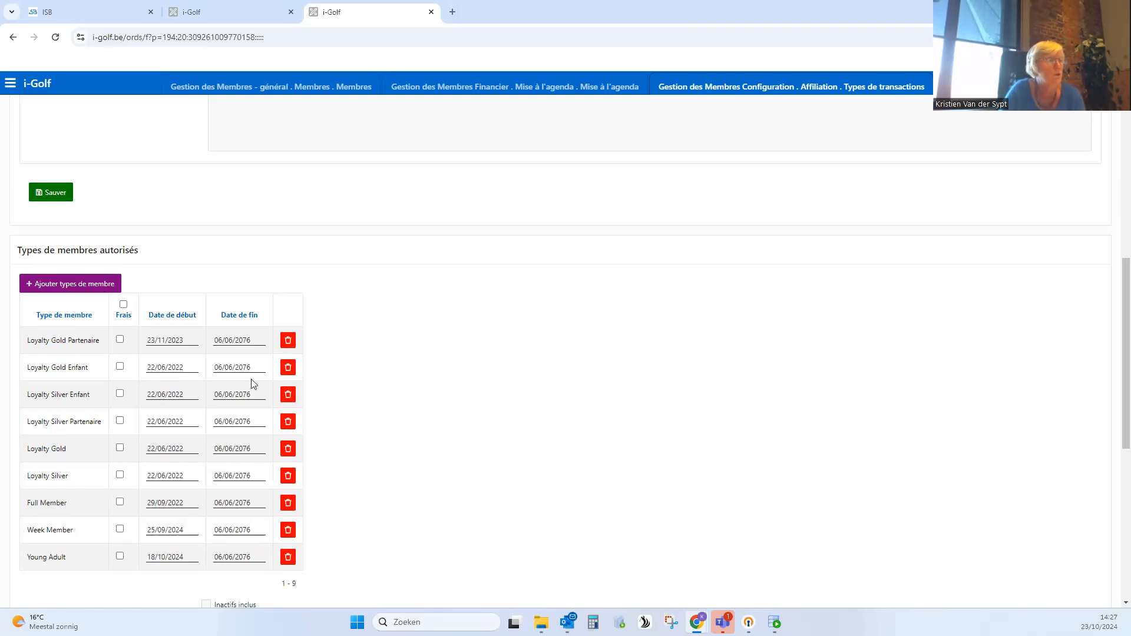
left_click(52, 195)
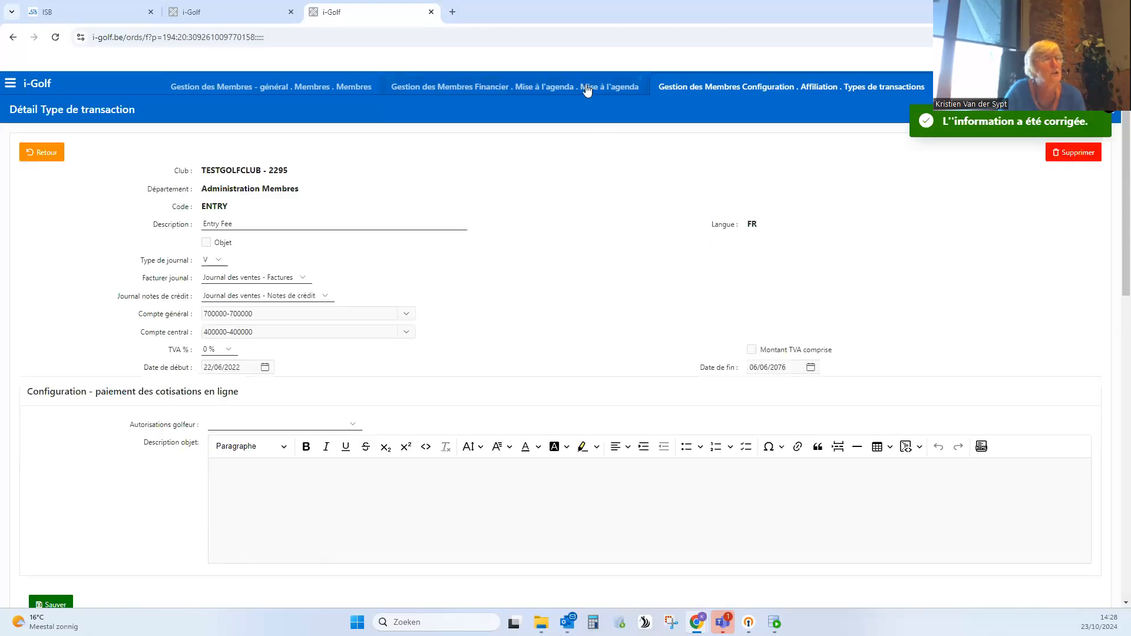
- Rerun the entry generation in Mise à l'agenda for 01/01/2025 and take the payer's member number from the missing-account line
left_click(588, 88)
left_click(1079, 386)
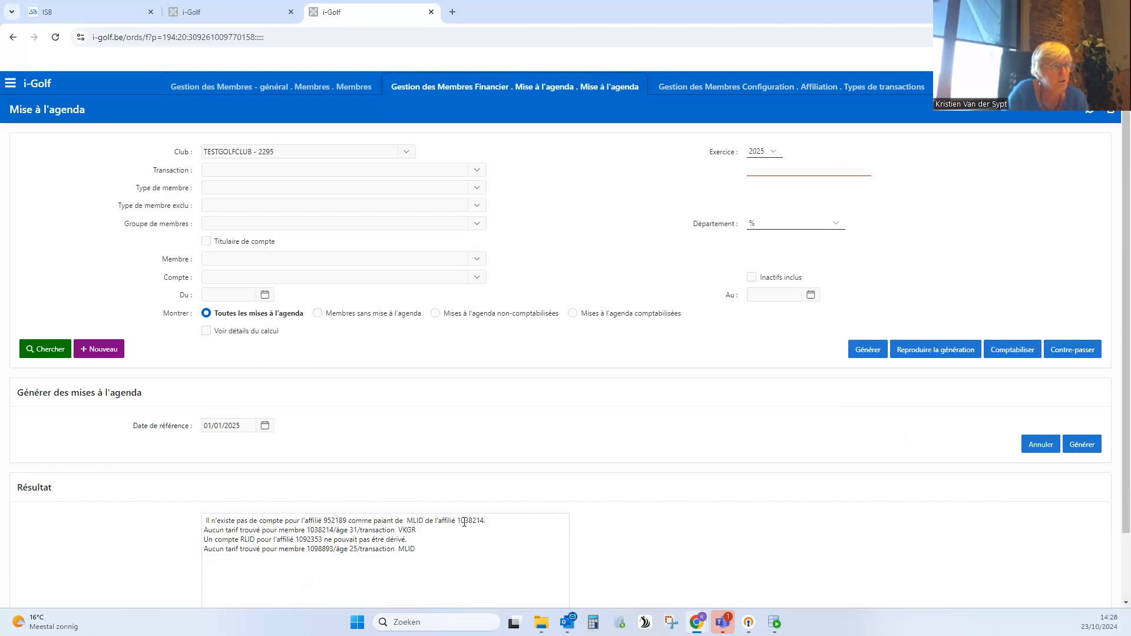
double_click(334, 523)
key("ctrl+c")
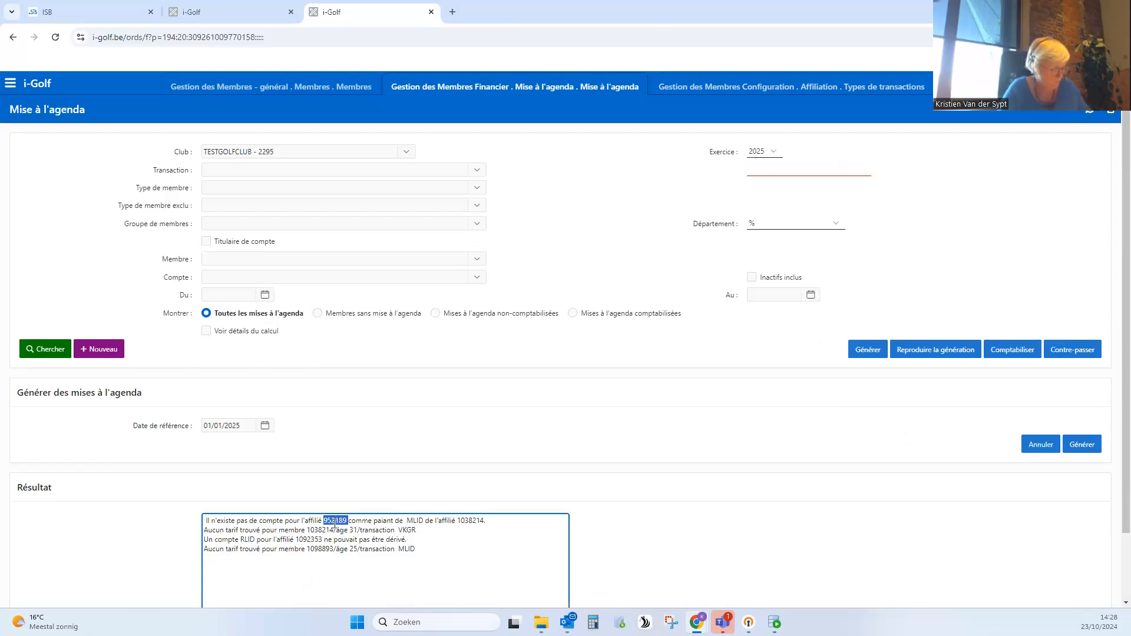
- Search the members overview for the payer's copied member number and open the matching organisation's record
left_click(324, 87)
scroll(65, 157, "up", 5)
left_click(40, 155)
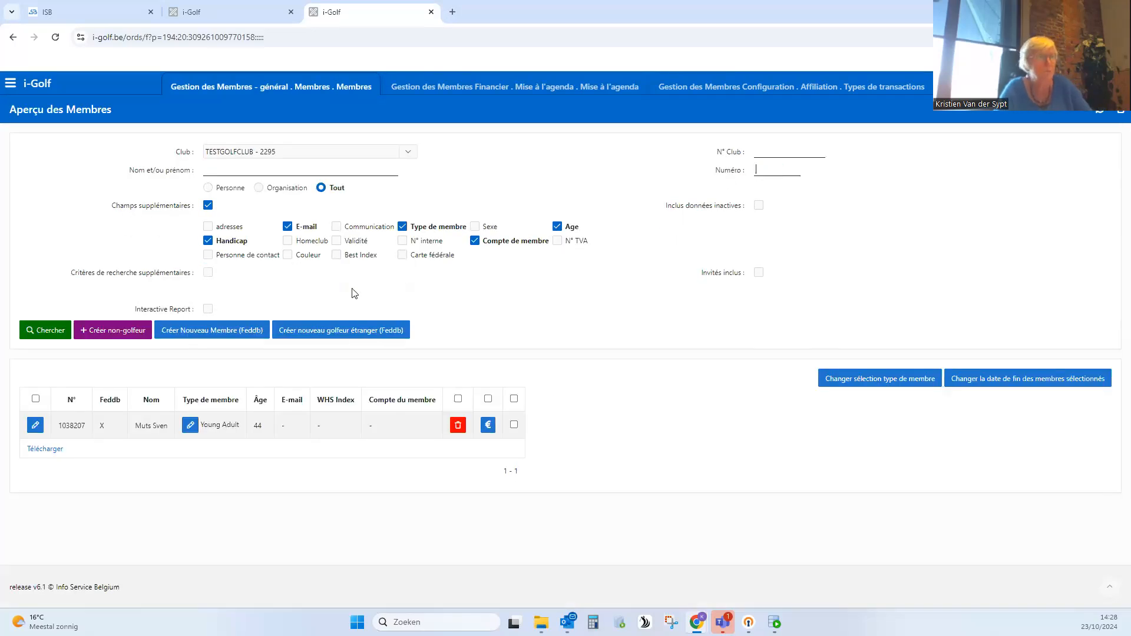
key("ctrl+v")
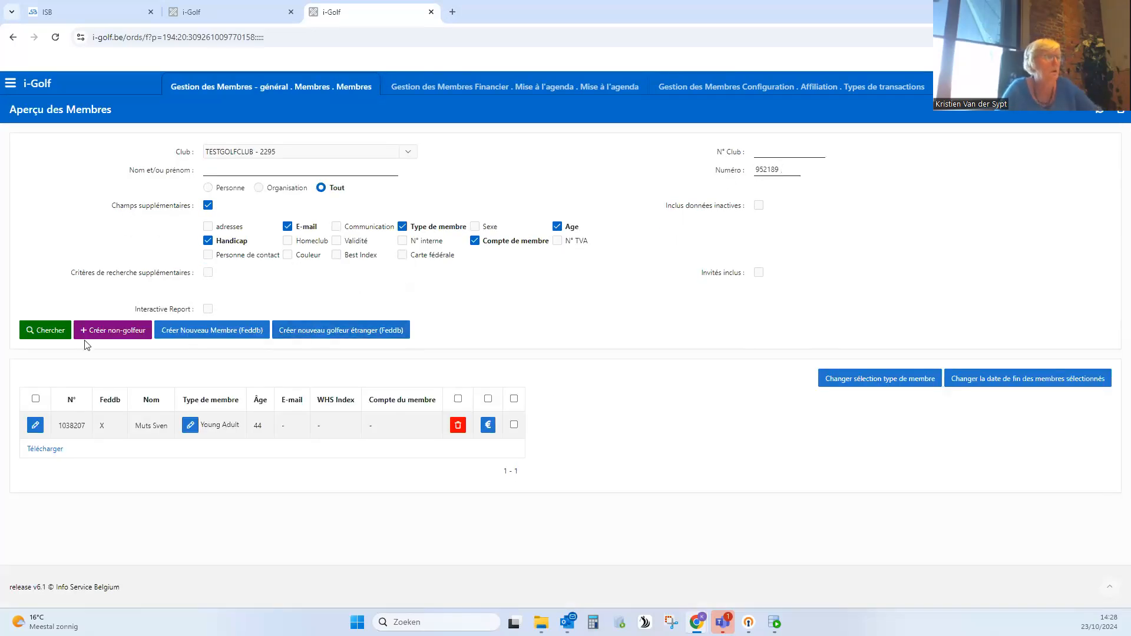
left_click(46, 331)
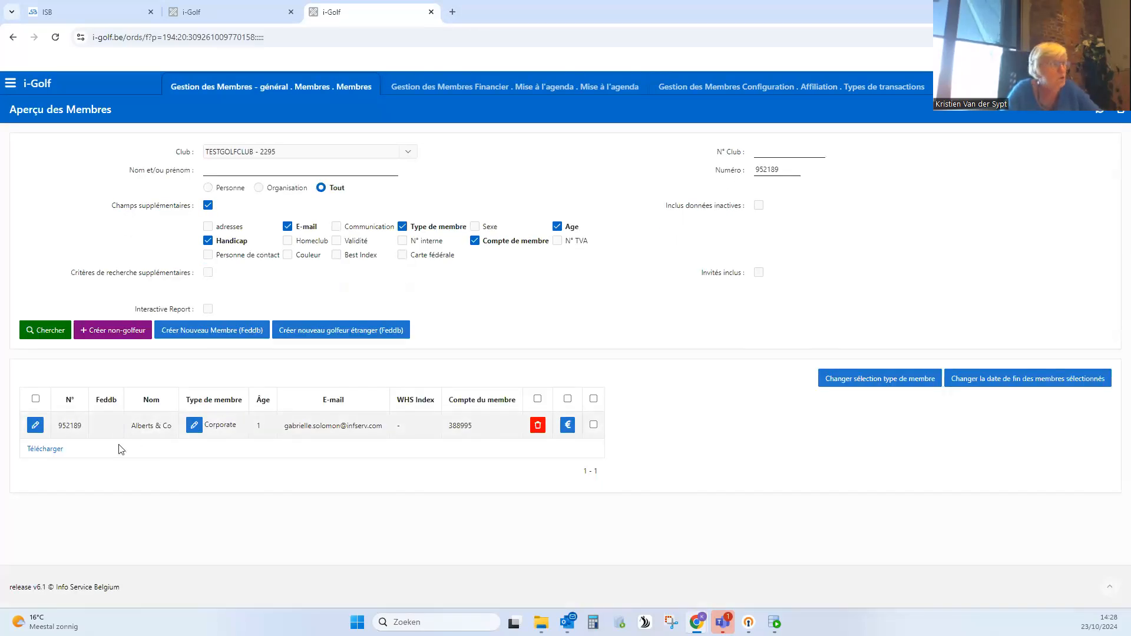
left_click(36, 427)
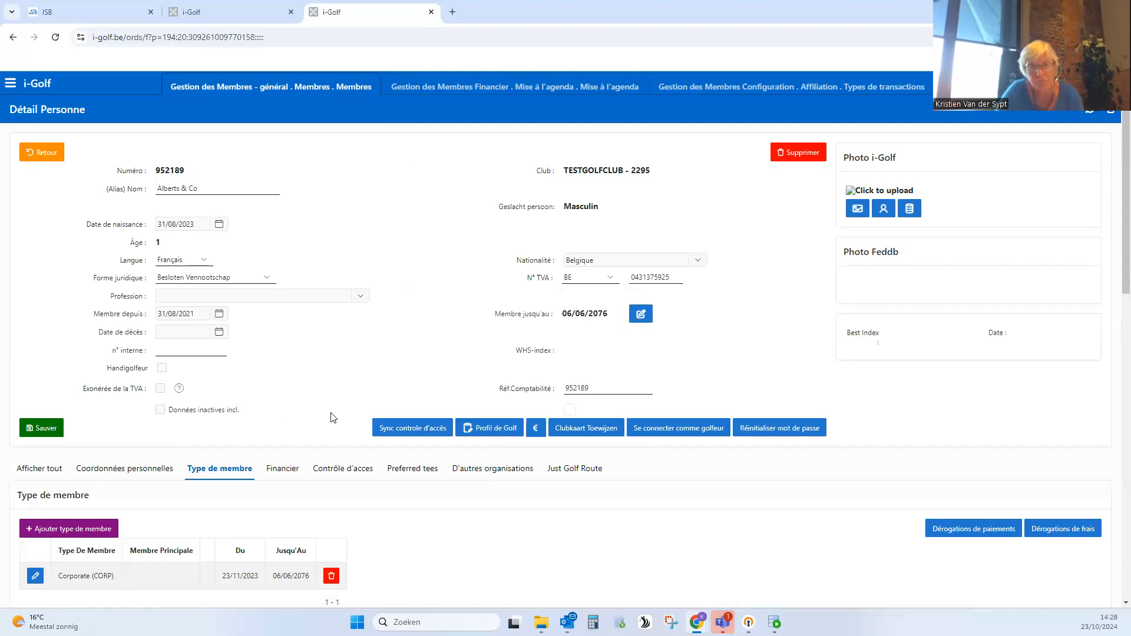
- Show the organisation's financial accounts and check the end date of its Compte Membre (RLID)
scroll(411, 485, "down", 2)
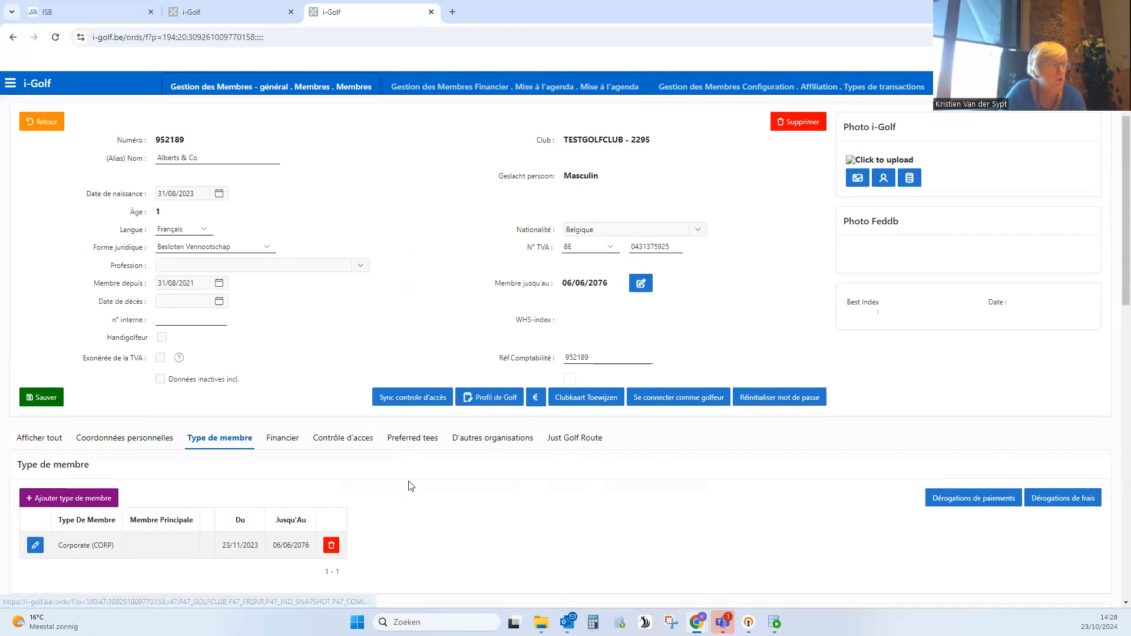
left_click(286, 355)
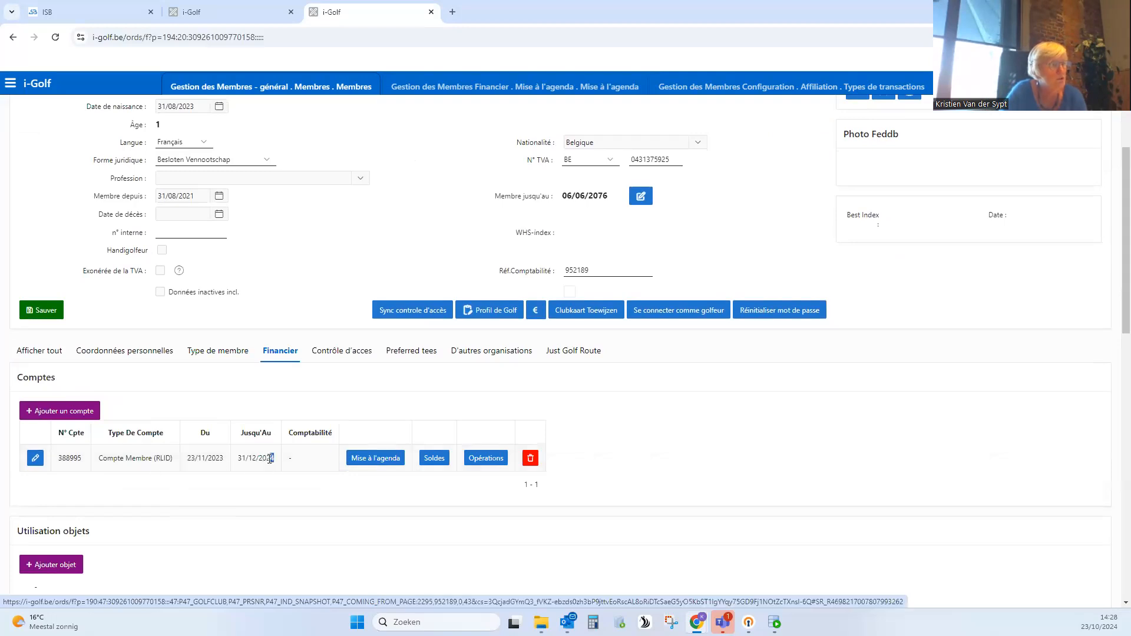
left_click_drag(275, 459, 247, 459)
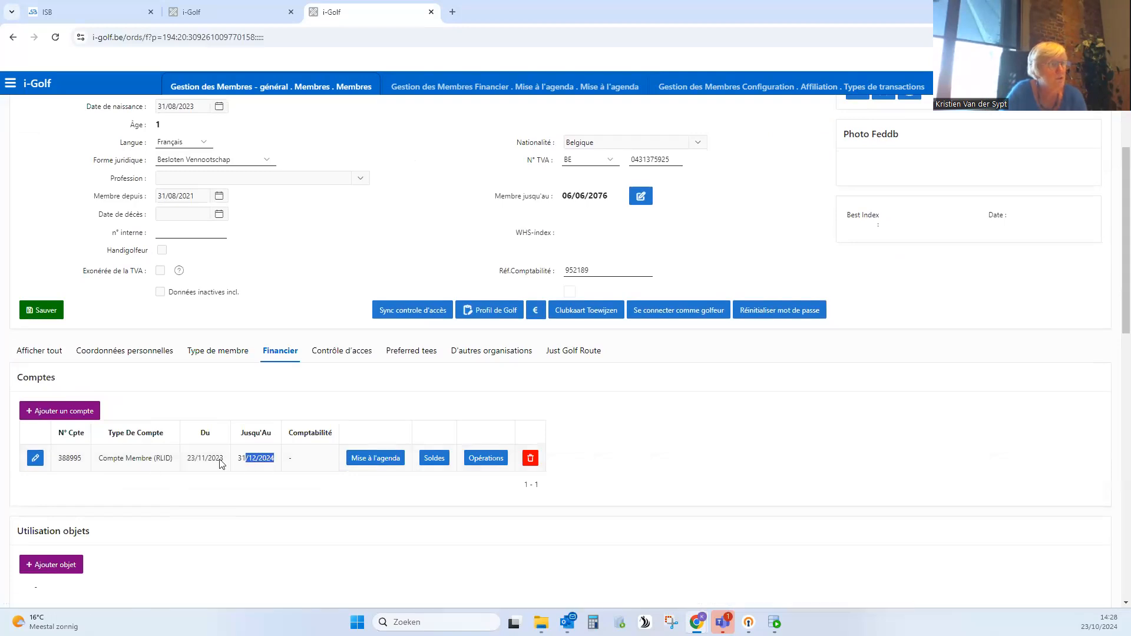
left_click(35, 459)
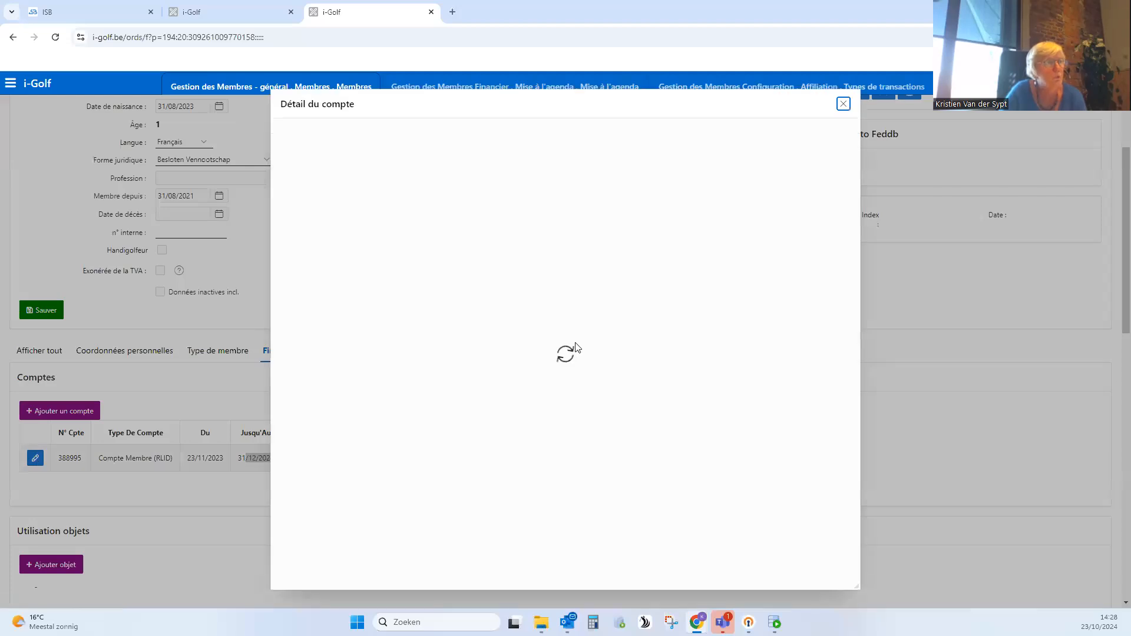
left_click_drag(579, 120, 572, 122)
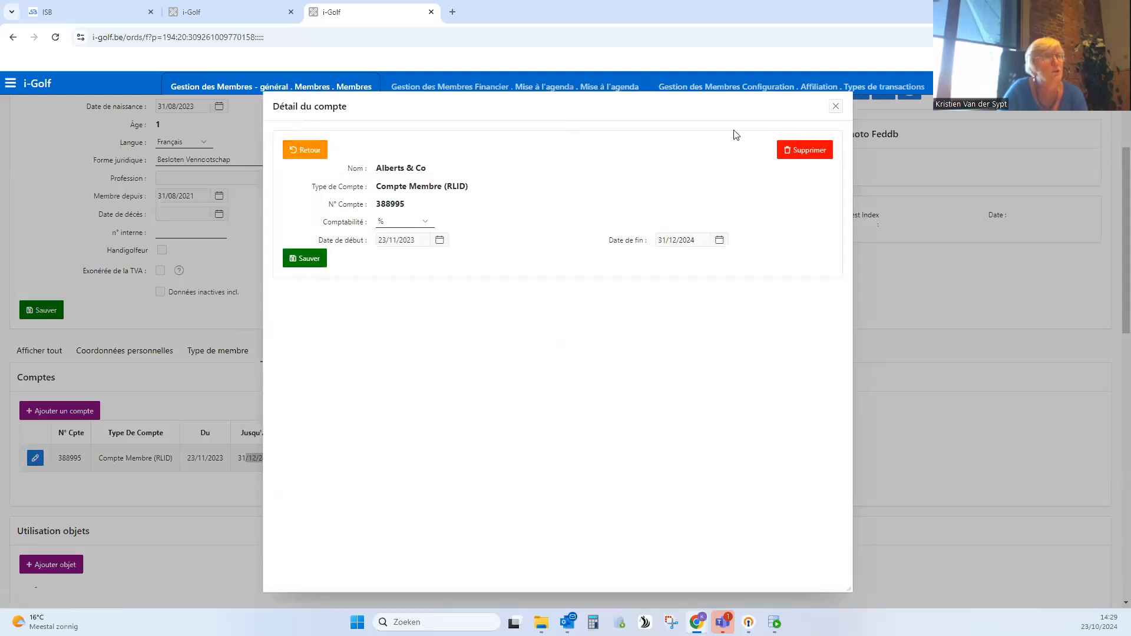
left_click(837, 108)
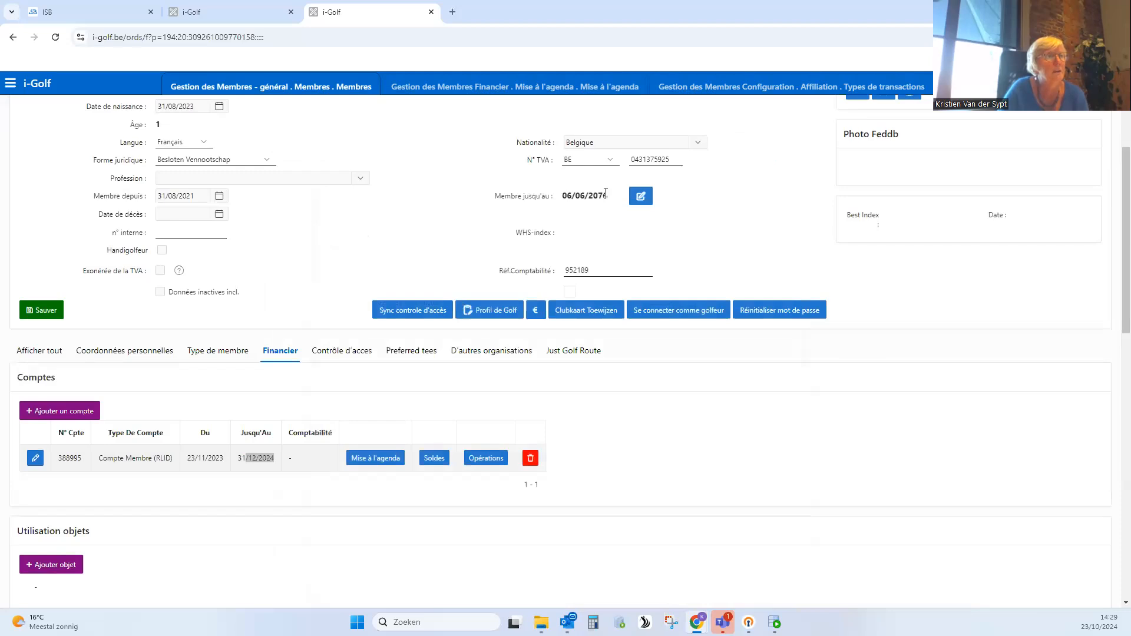
- Set the end date of the organisation's Compte Membre (RLID) to 06/06/2076 and save the account
left_click(40, 468)
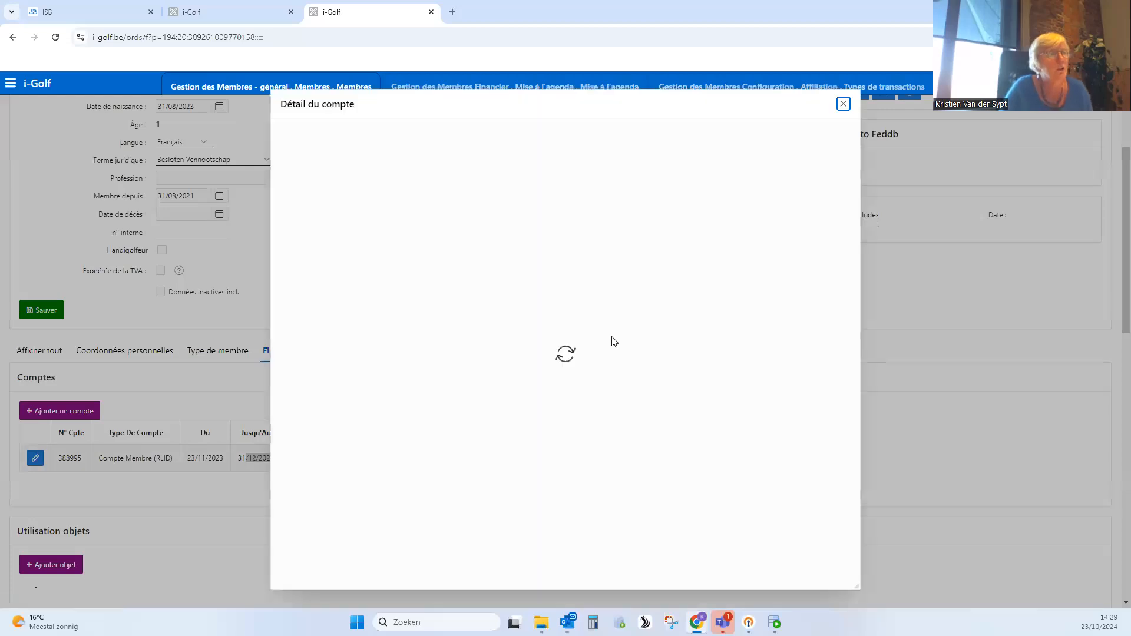
left_click(705, 235)
key("ctrl+a")
type("06")
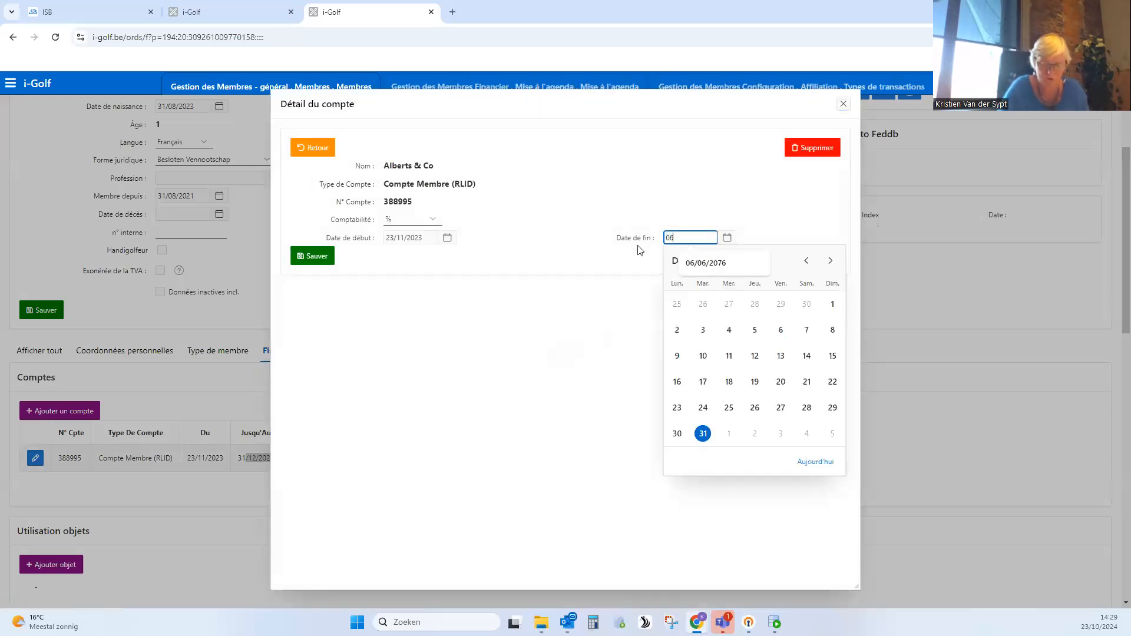
type("/06/207")
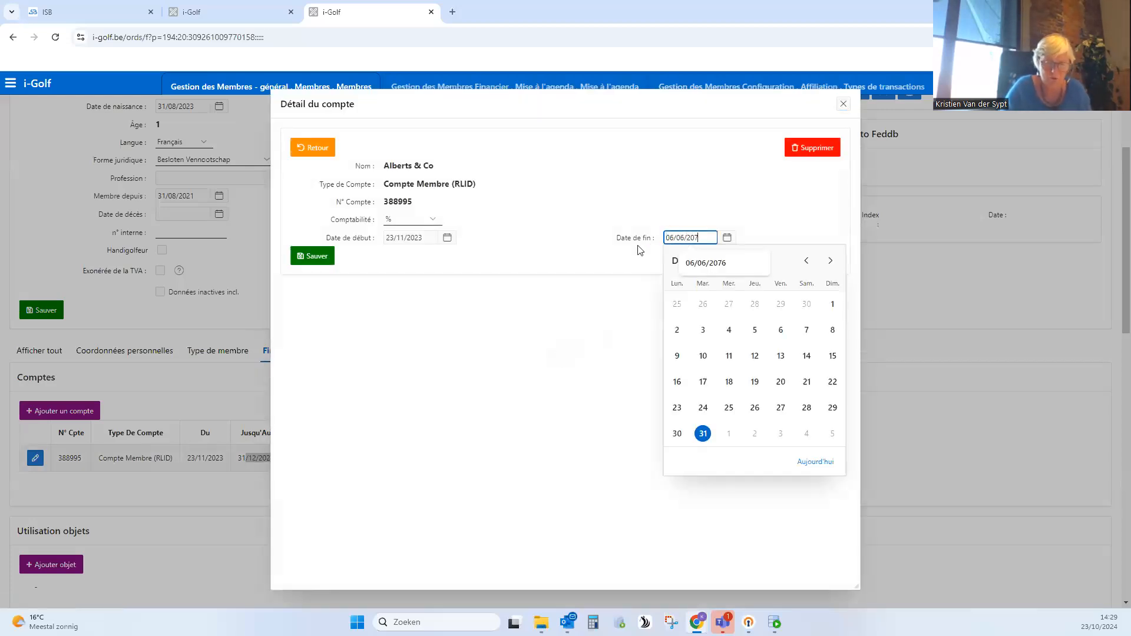
type("6")
left_click(319, 255)
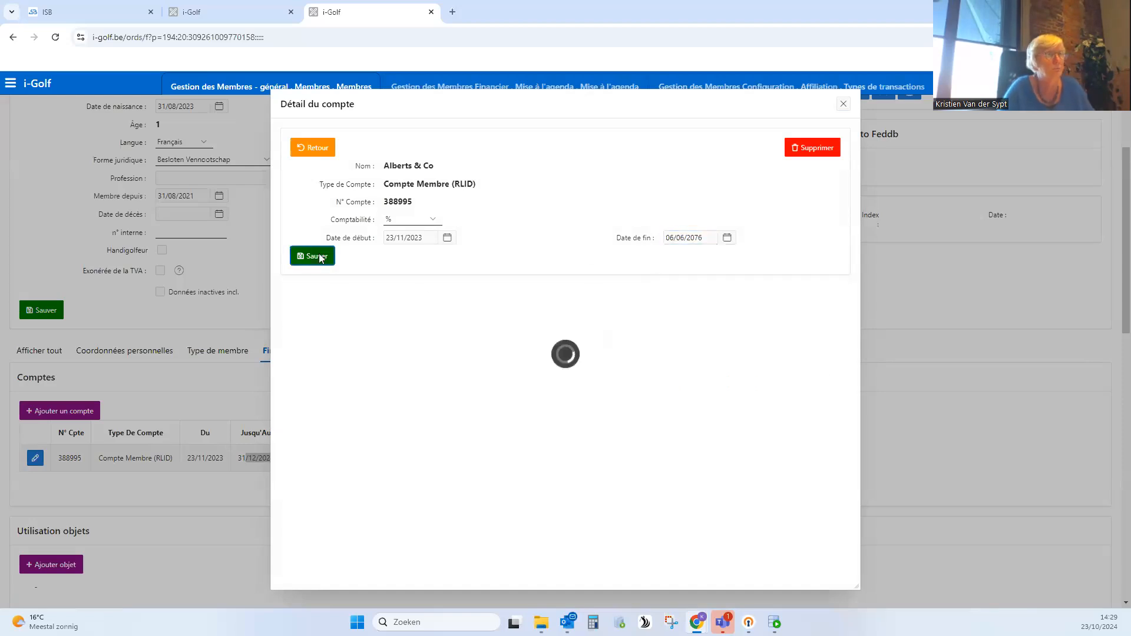
- Return to Mise à l'agenda, generate the entries for reference date 01/01/2025, and close the result to review the entries overview
left_click(553, 86)
left_click(1091, 449)
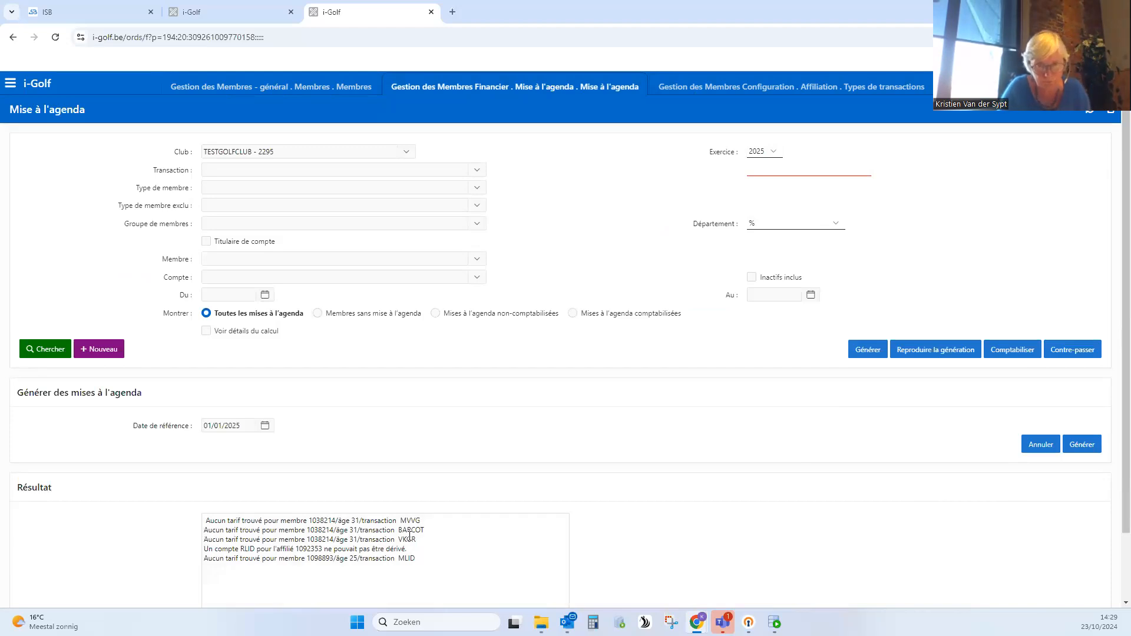
left_click(1041, 453)
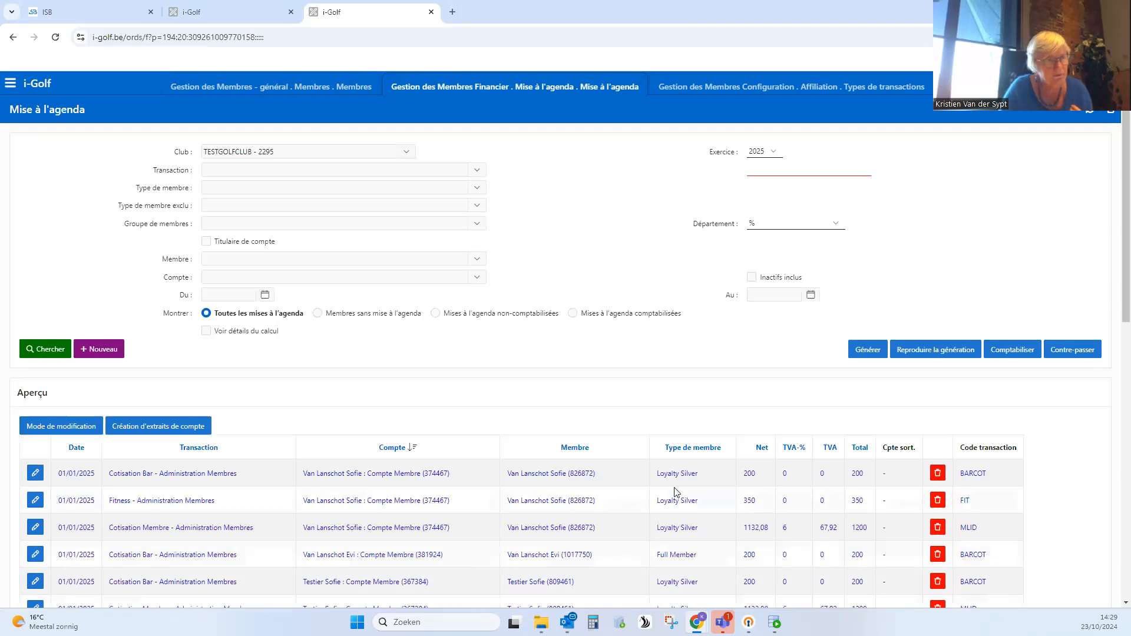
scroll(676, 493, "down", 1)
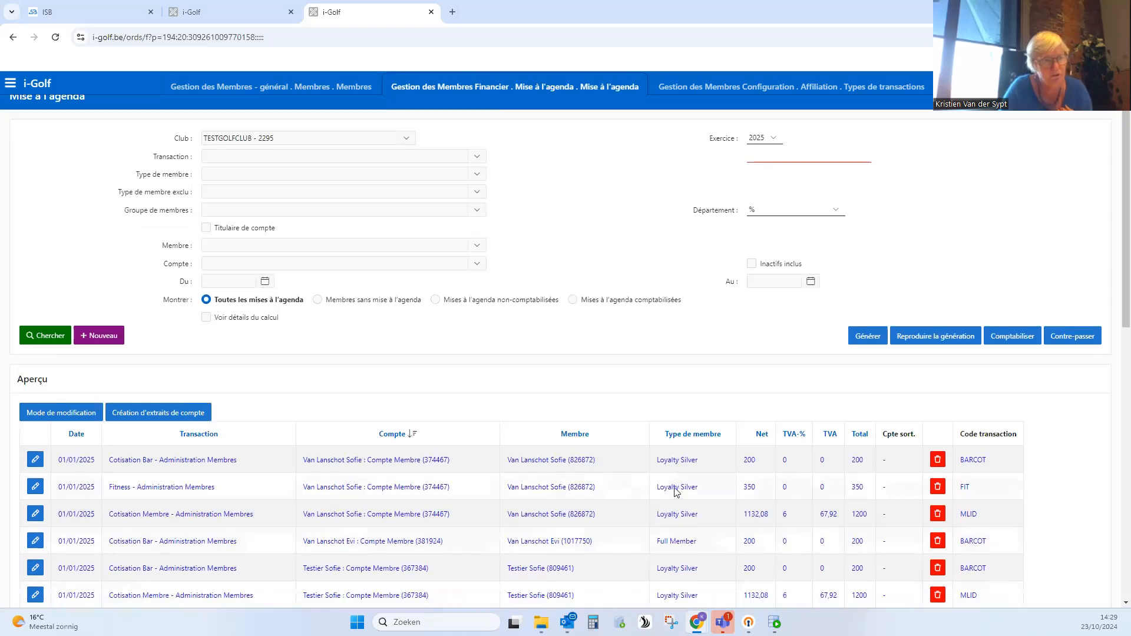
scroll(676, 492, "down", 3)
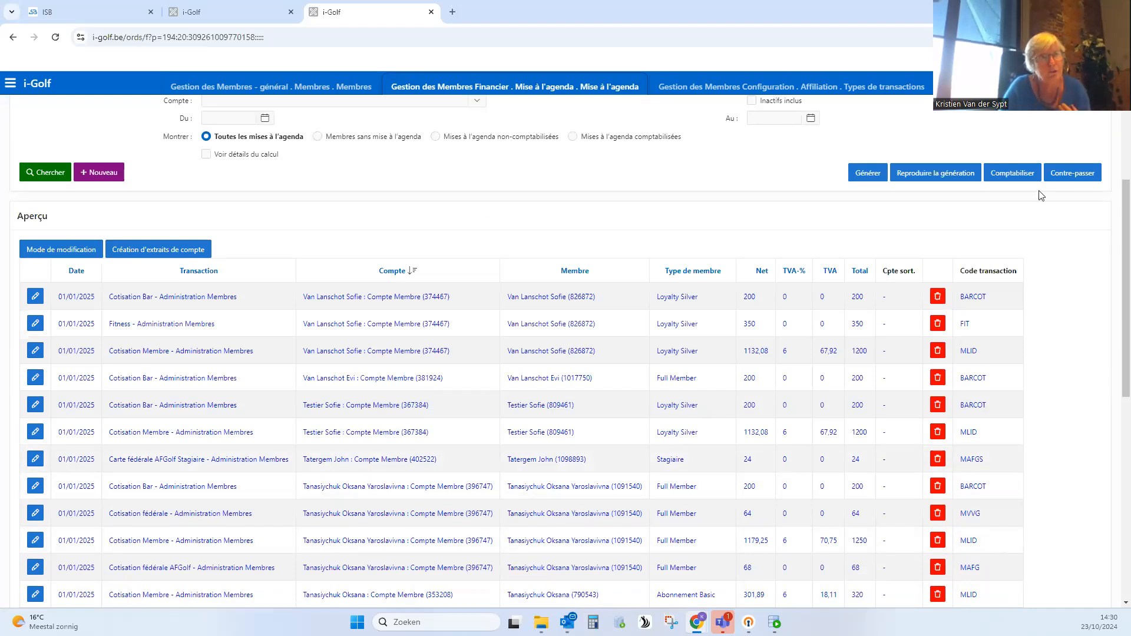
- Run the generation once more for reference date 01/01/2025 and go back to the overview
left_click(871, 170)
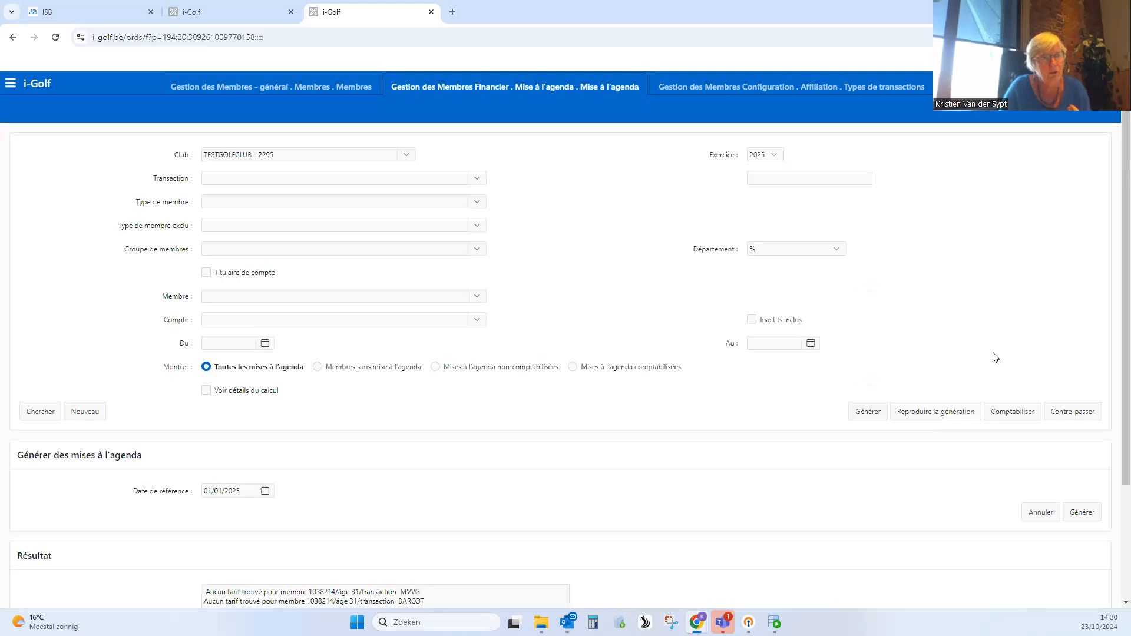
left_click(1083, 445)
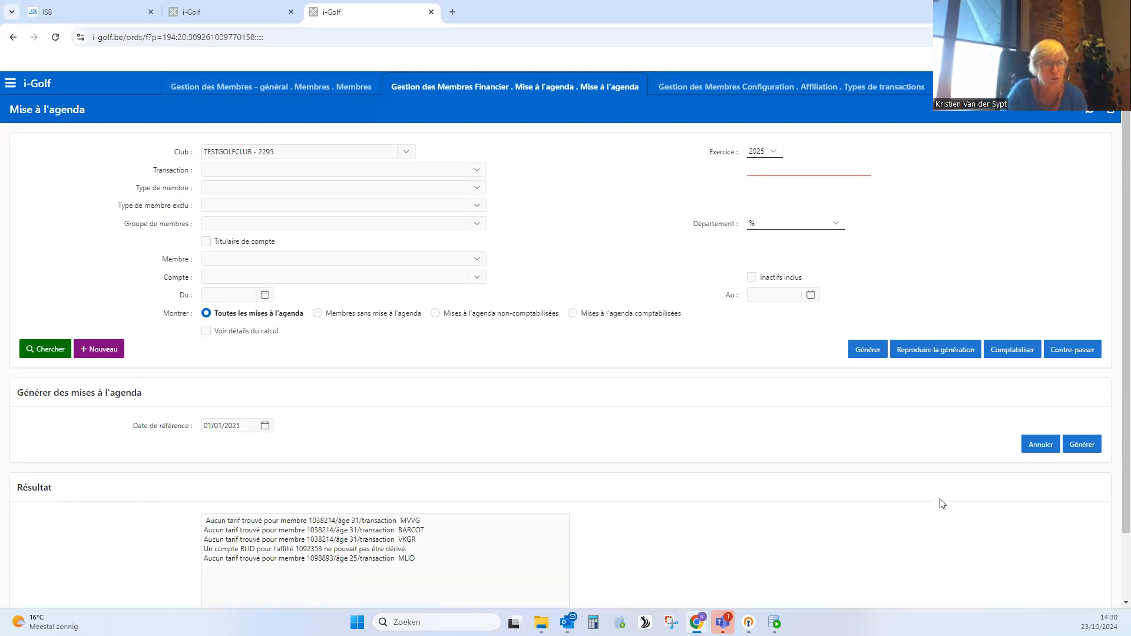
left_click(1043, 445)
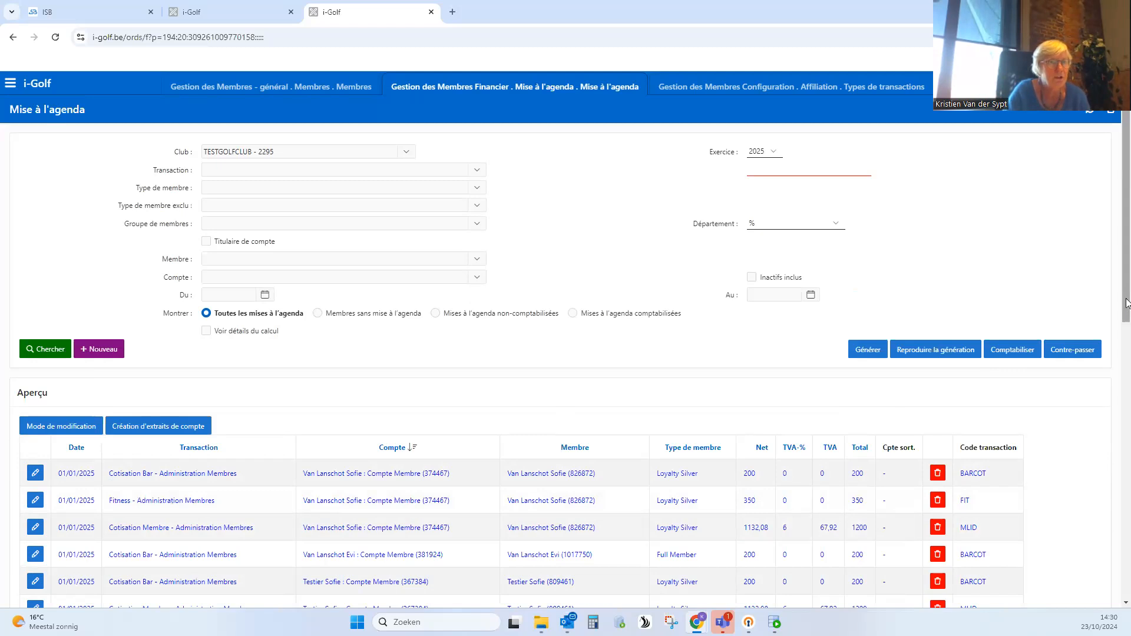
- Sort the generated entries by account in ascending order and look through them
left_click_drag(1126, 313, 1126, 376)
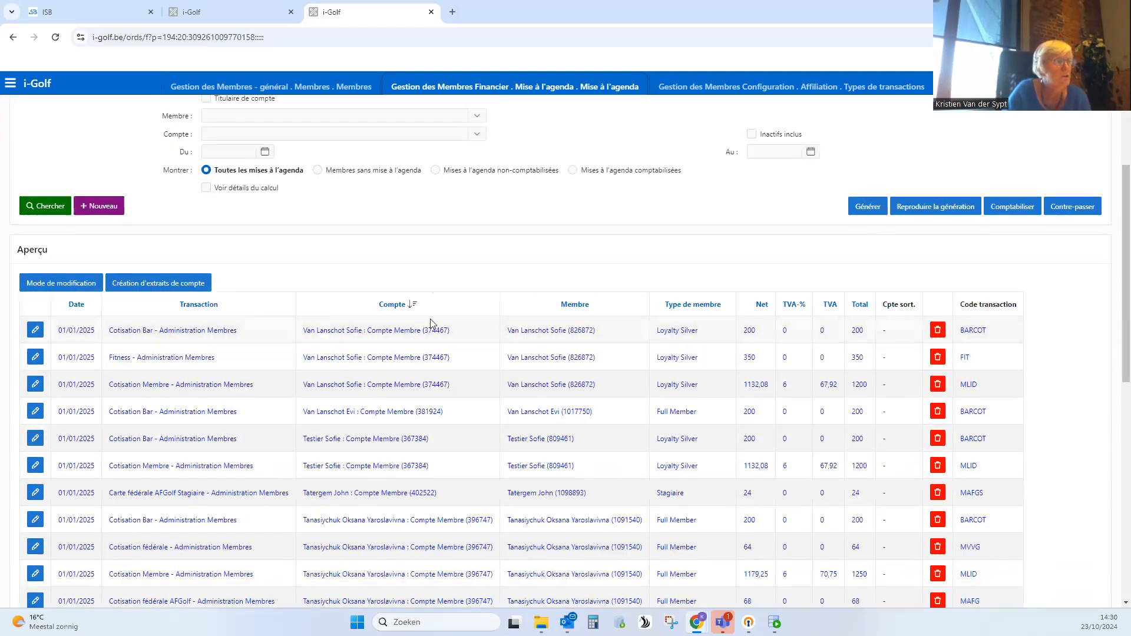
left_click(391, 306)
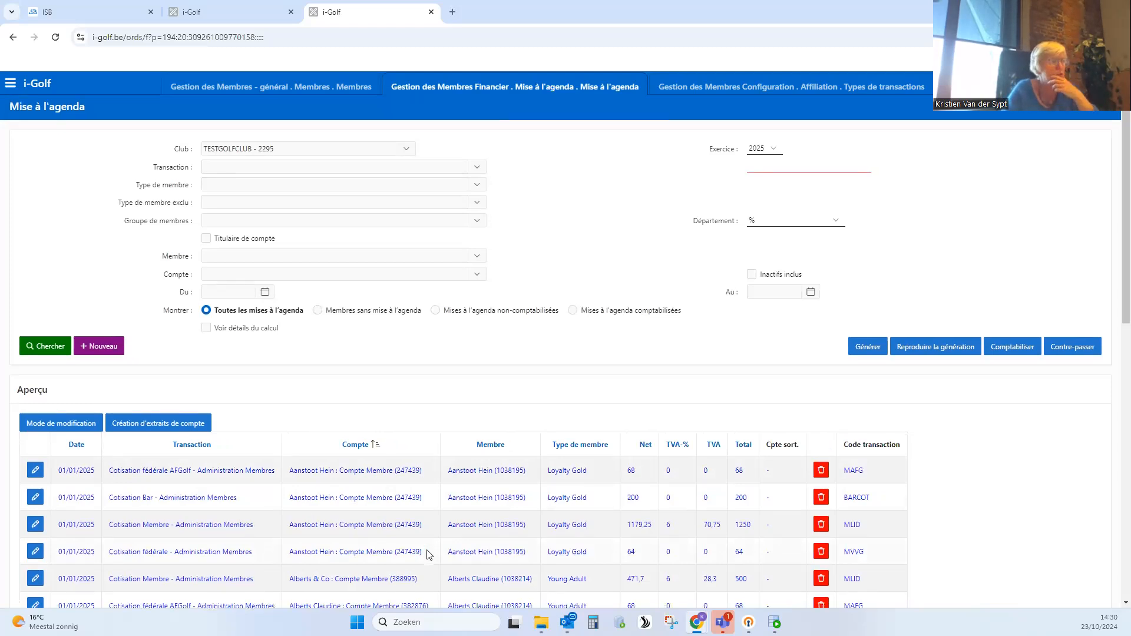
scroll(412, 545, "down", 1)
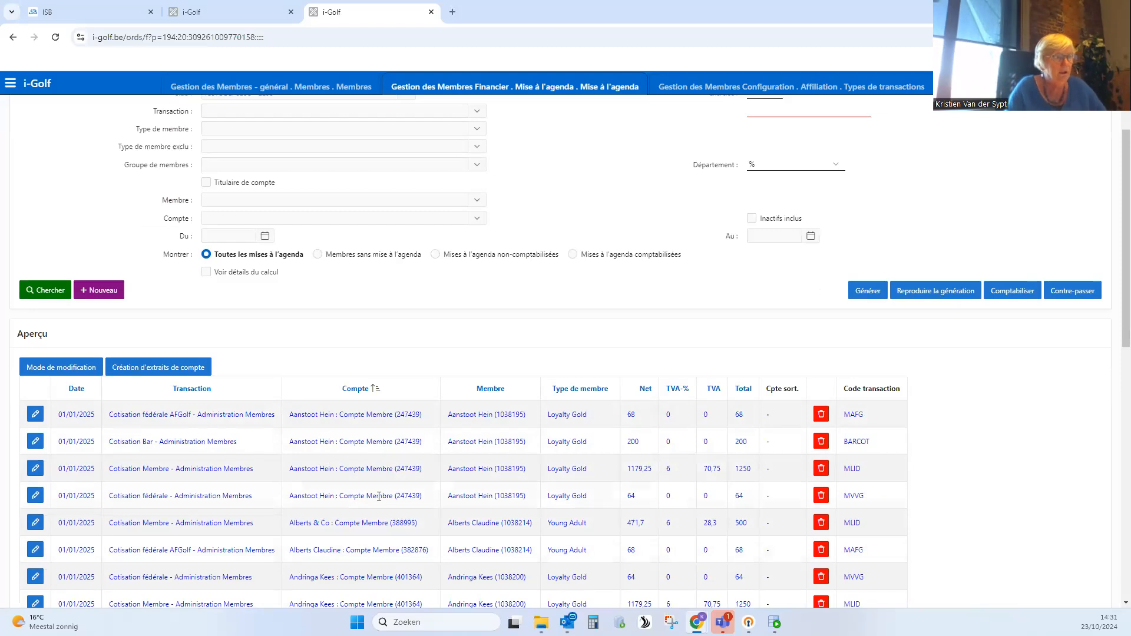
scroll(379, 496, "up", 1)
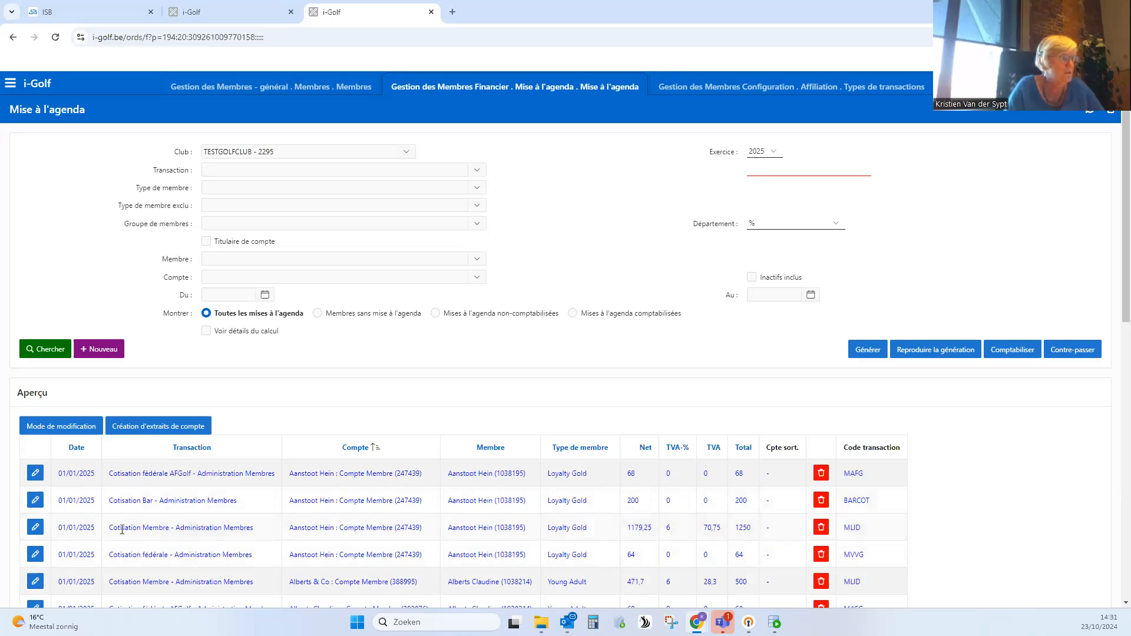
- Change the amount of the first Loyalty Gold member's Cotisation Membre (MLID) entry to 750 and save it
left_click_drag(109, 528, 209, 528)
left_click_drag(754, 528, 735, 528)
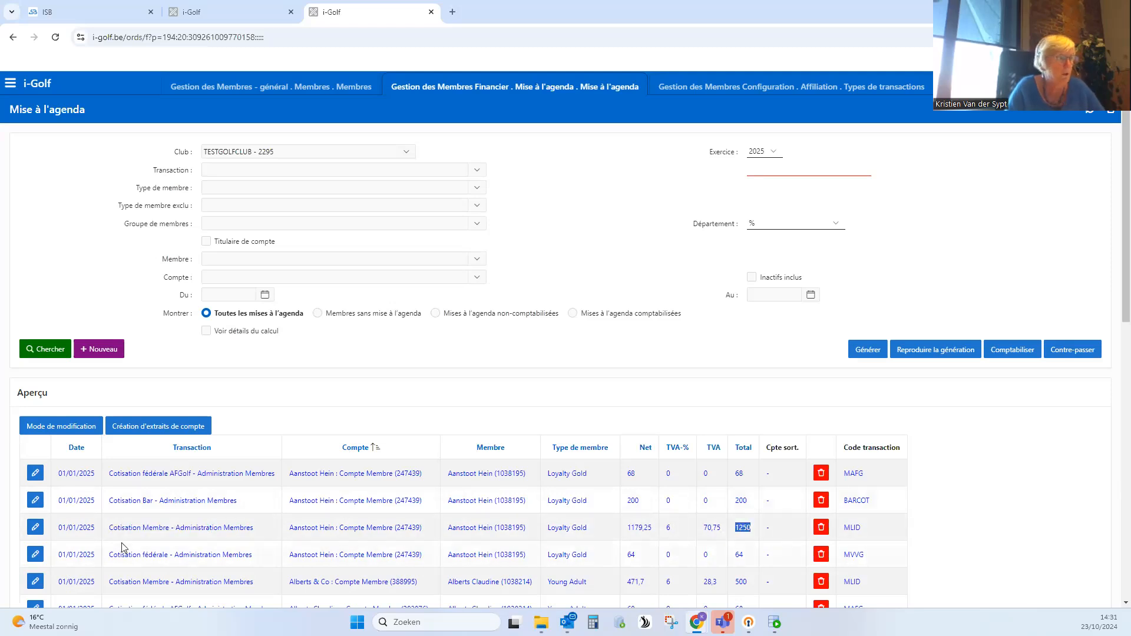
left_click(36, 529)
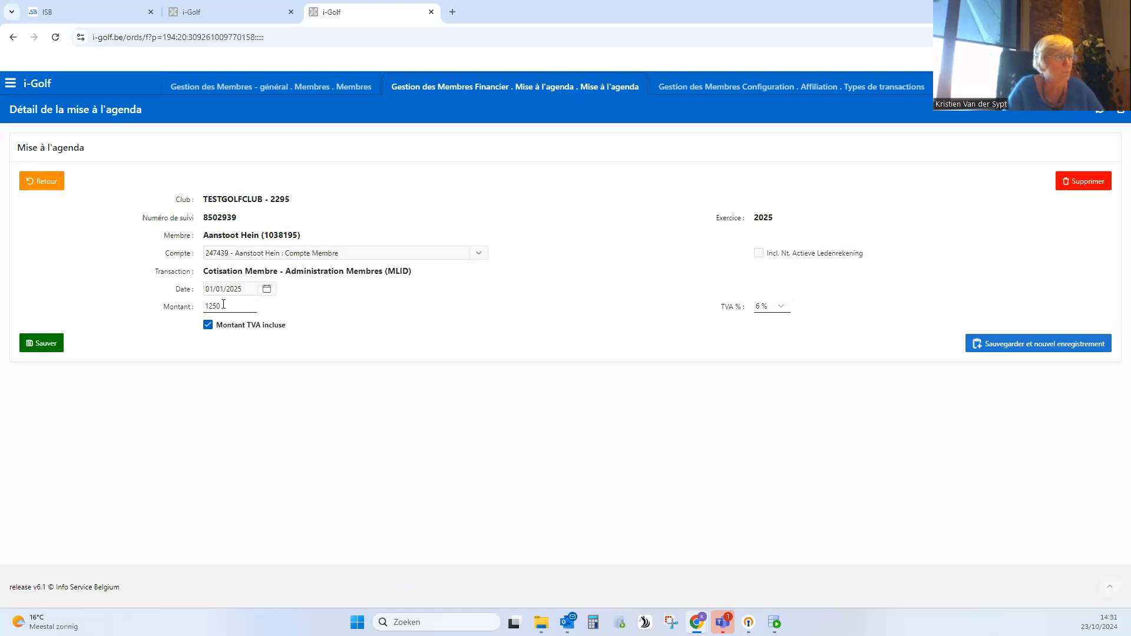
left_click_drag(223, 305, 205, 306)
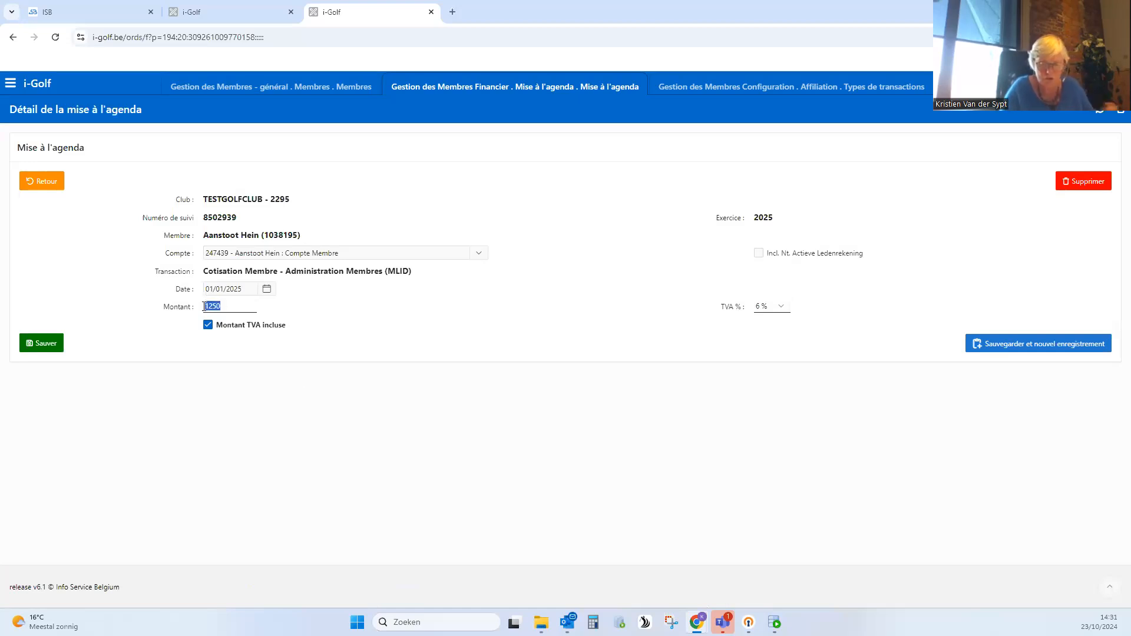
type("750")
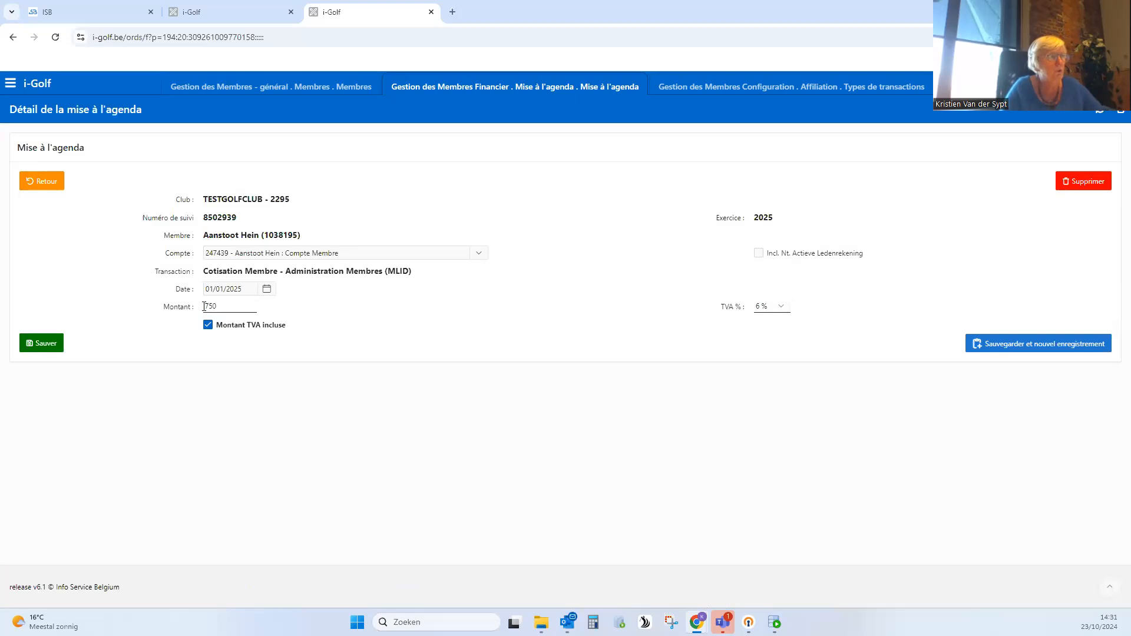
left_click(58, 346)
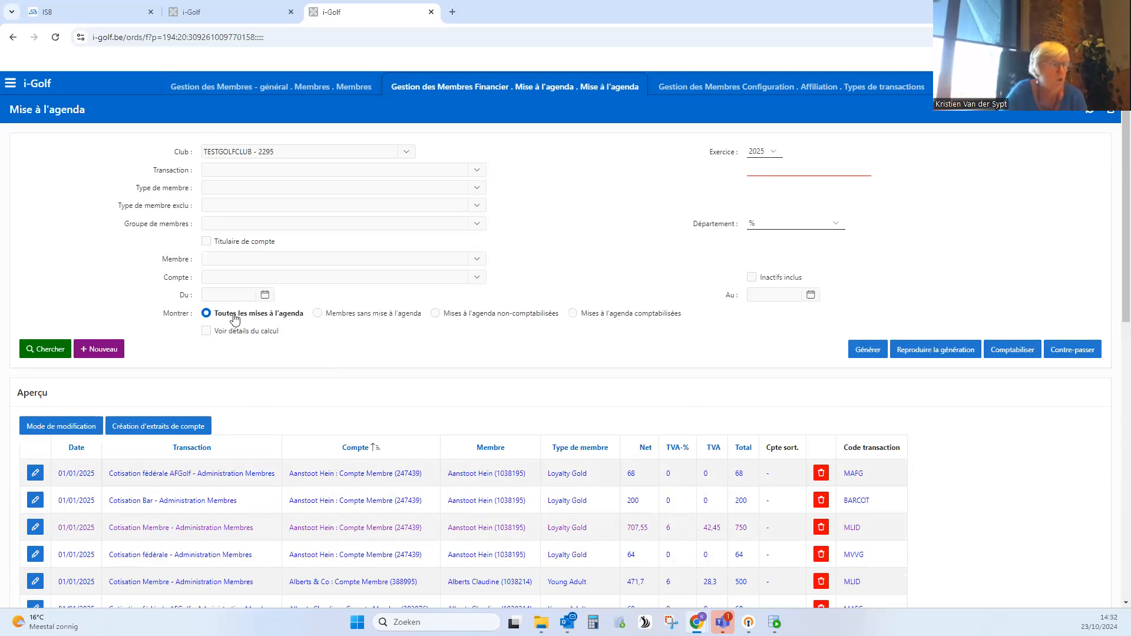
- Start a new agenda entry and select the Compte Membre account of the first Abonnement Loyalty member in the overview
scroll(259, 344, "down", 5)
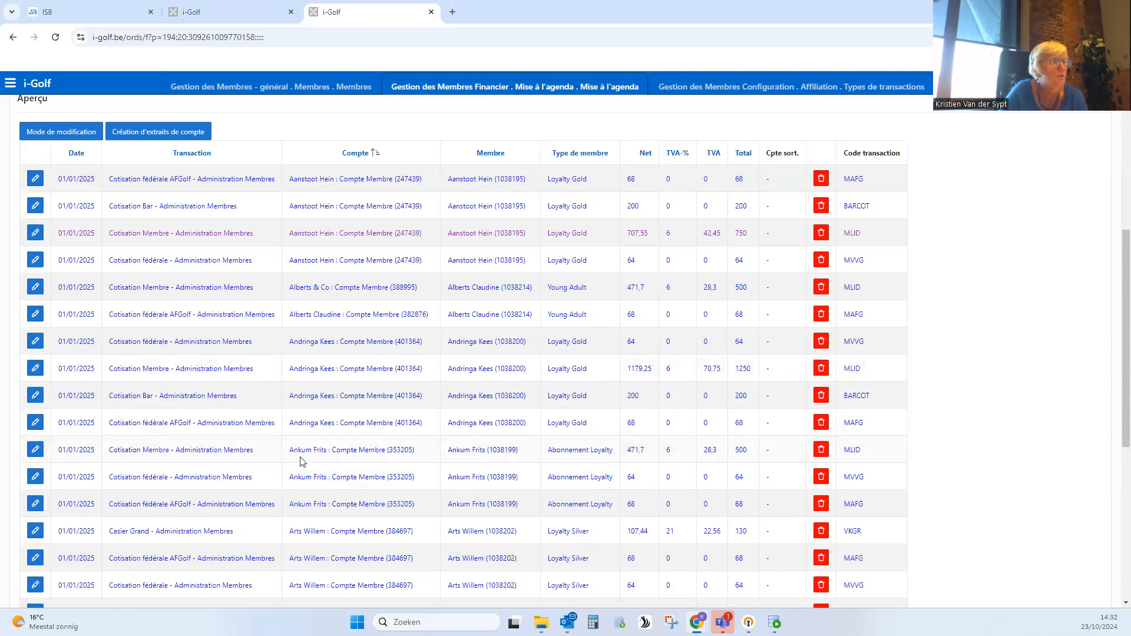
left_click_drag(302, 504, 323, 505)
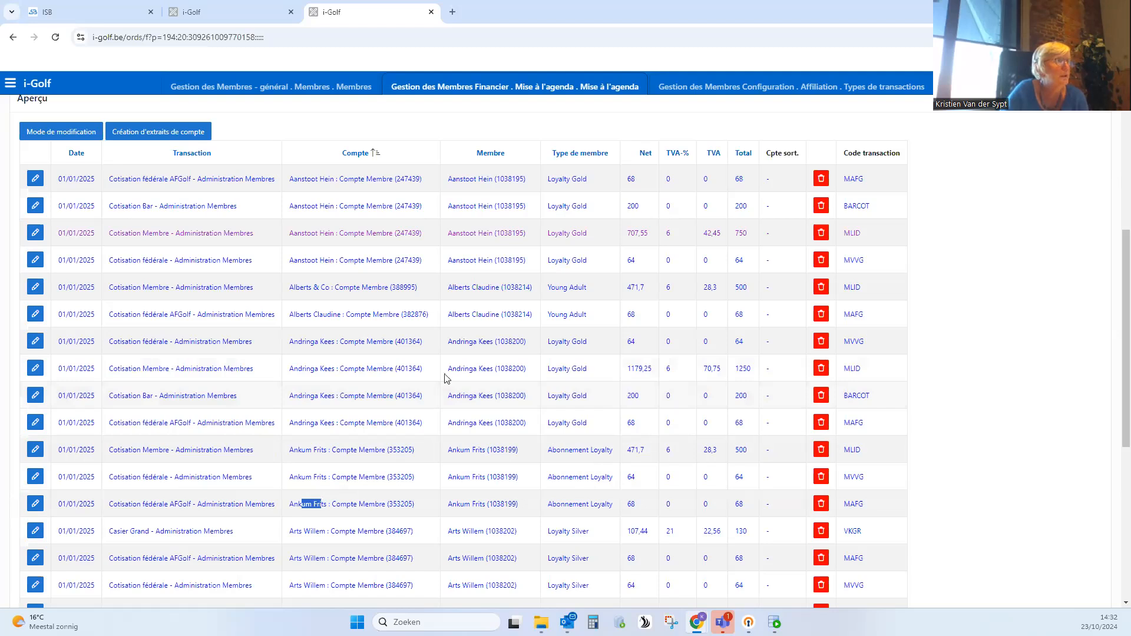
scroll(447, 378, "up", 4)
left_click(107, 296)
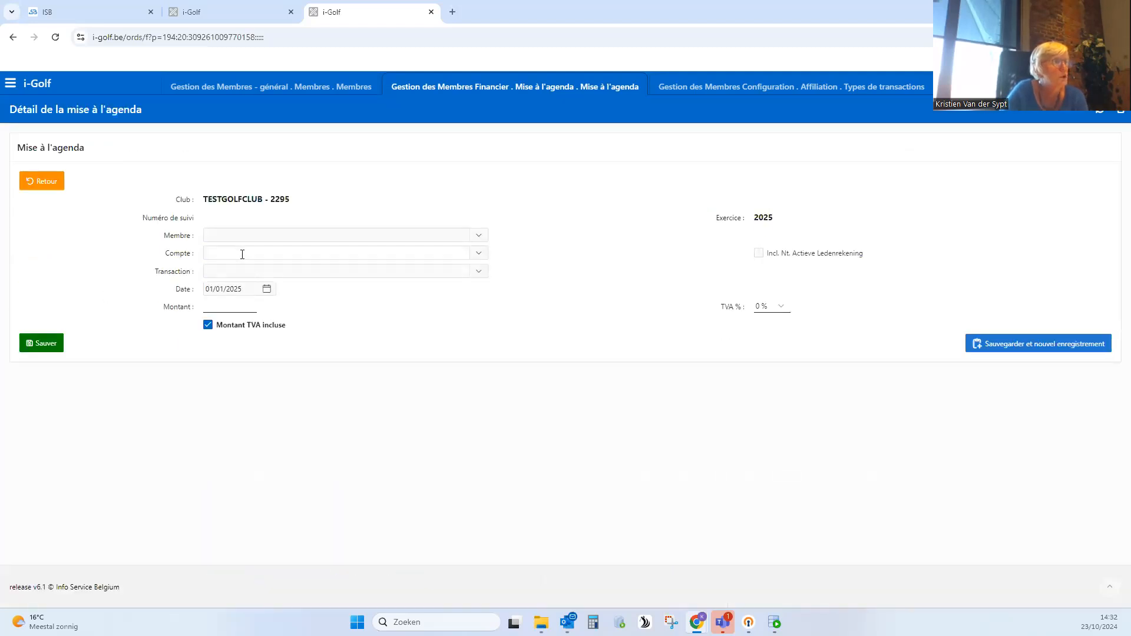
left_click(243, 254)
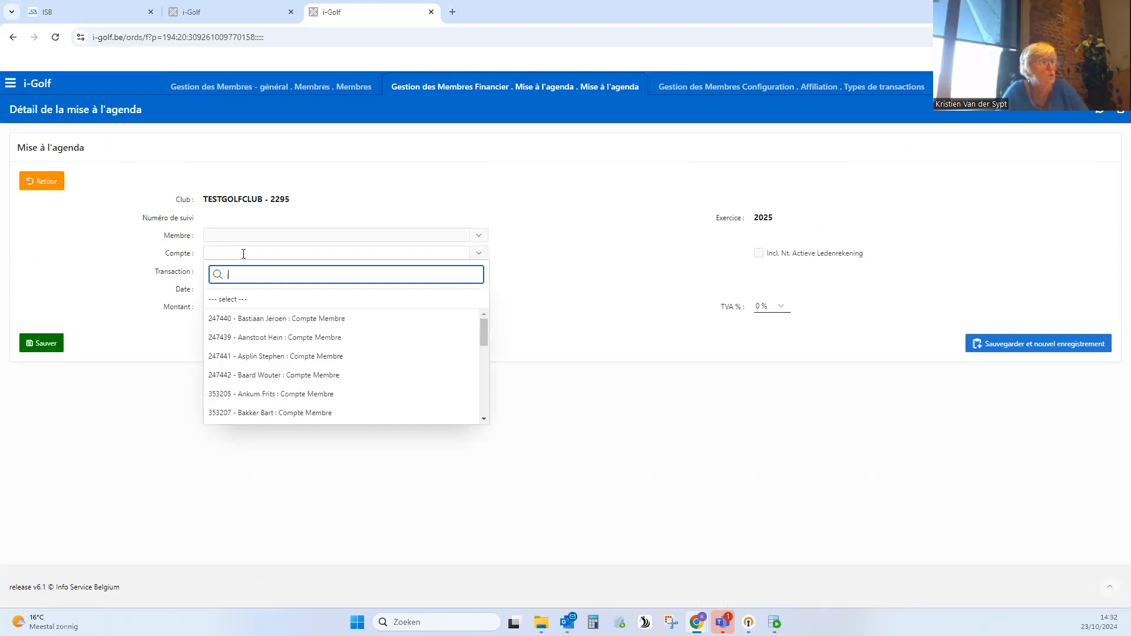
type("a")
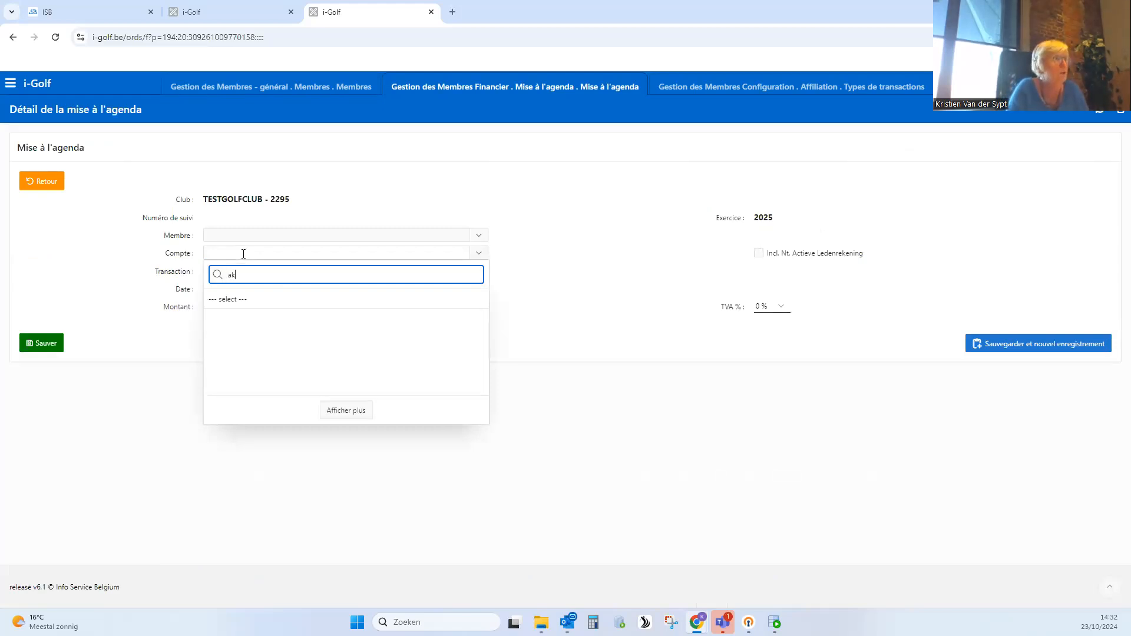
type("nk")
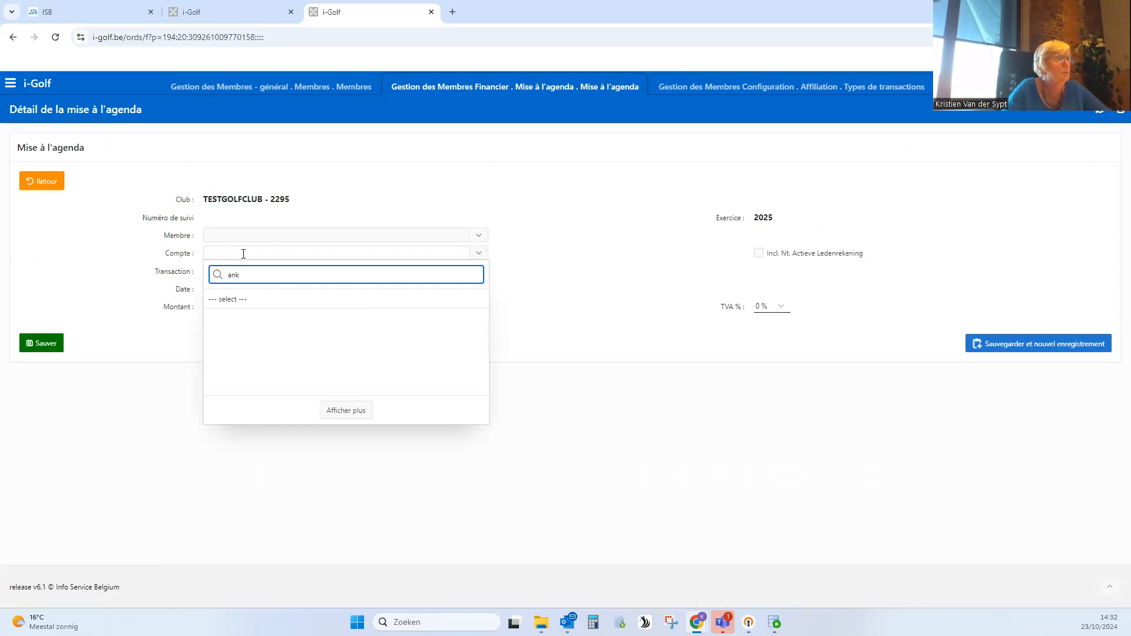
left_click(287, 318)
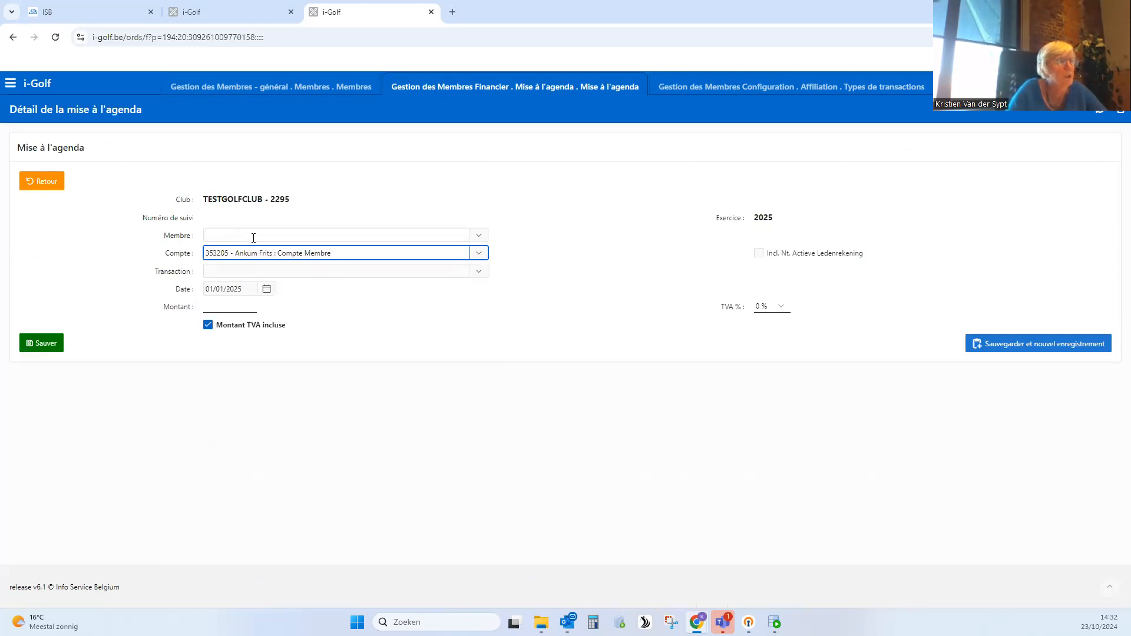
- Set the new entry's transaction to Entry Fee - Administration Membres (ENTRY) and its amount to 1500, and try to save it
left_click(256, 271)
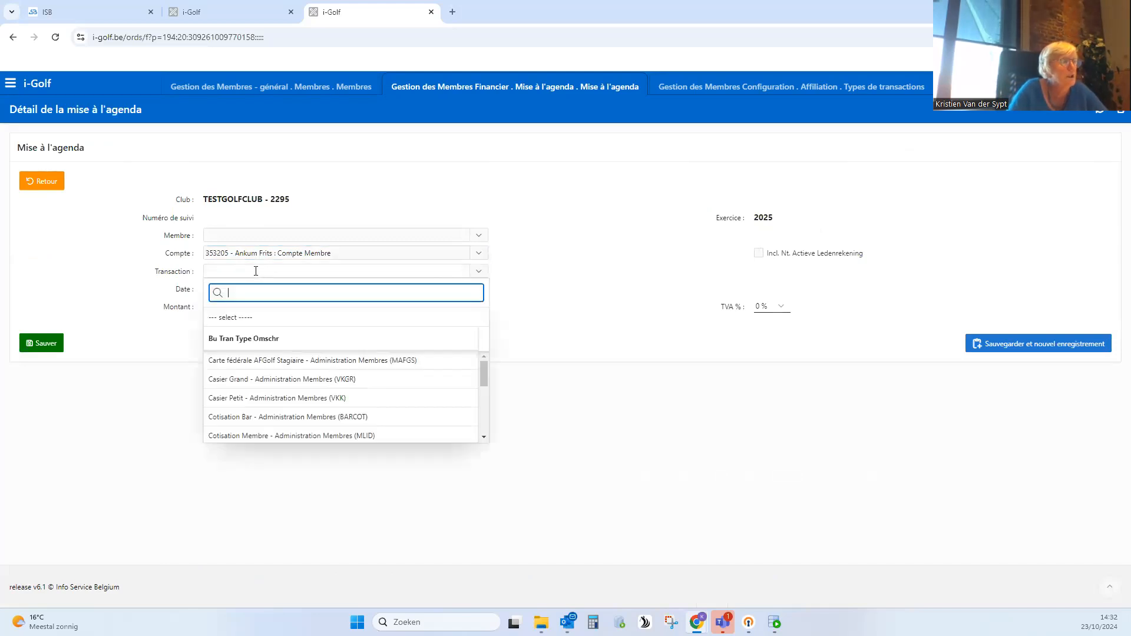
left_click(485, 438)
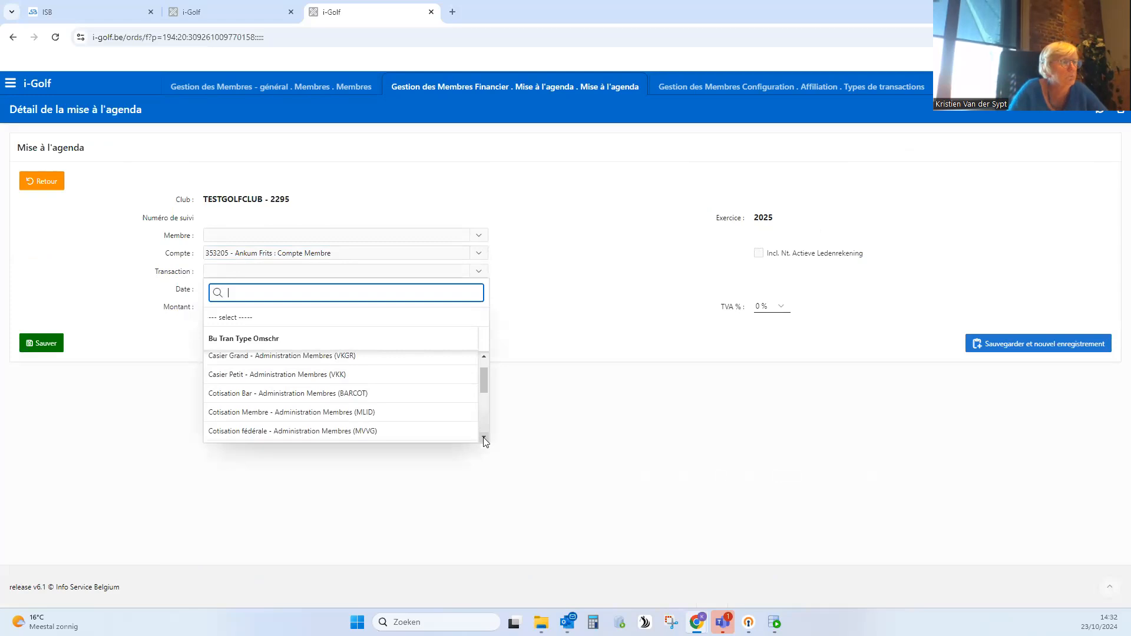
left_click(484, 439)
left_click(365, 416)
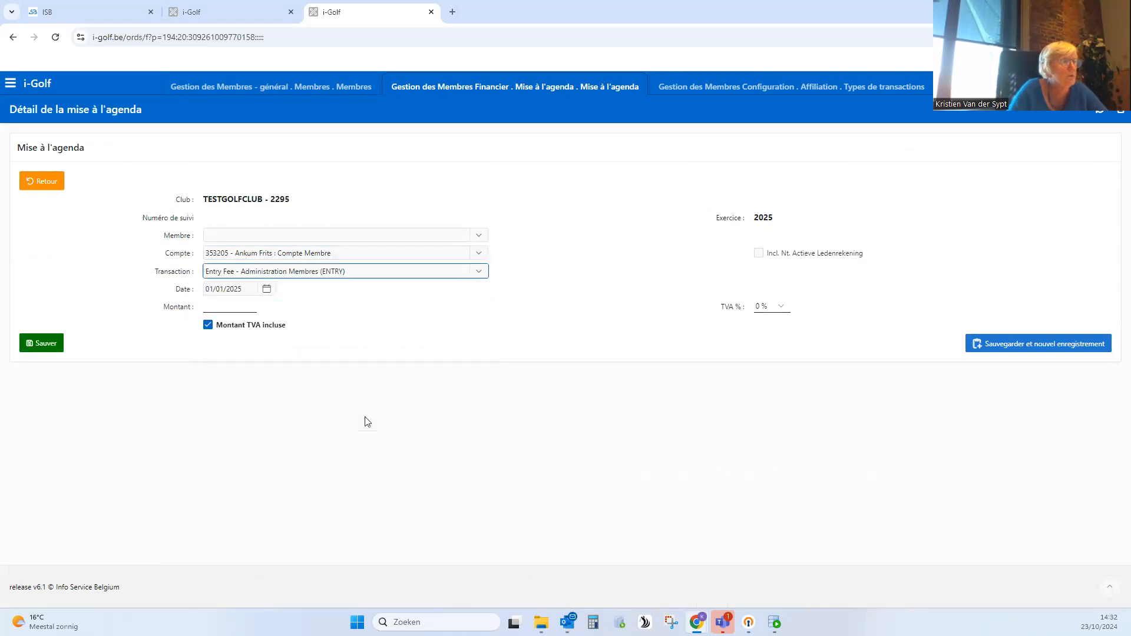
left_click(249, 288)
left_click(465, 313)
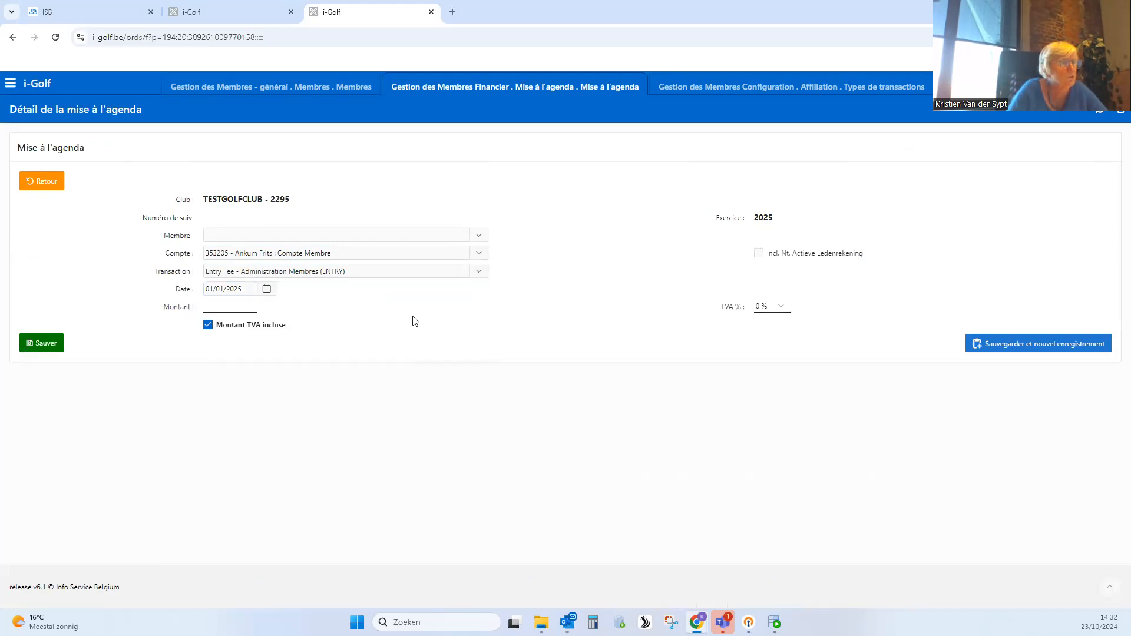
left_click(226, 308)
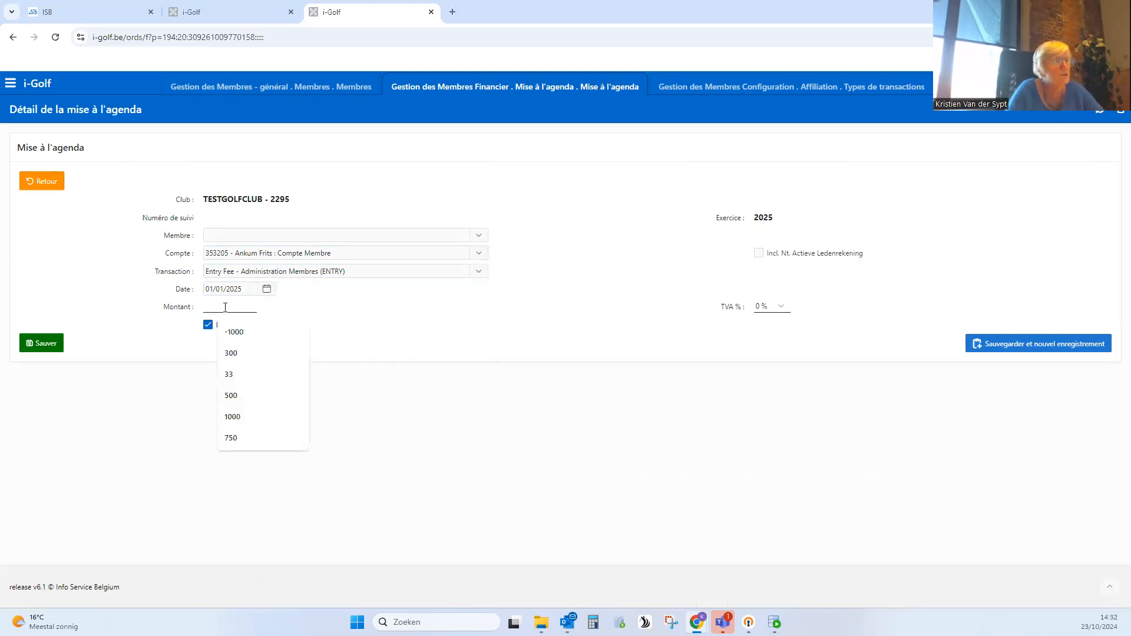
type("1500")
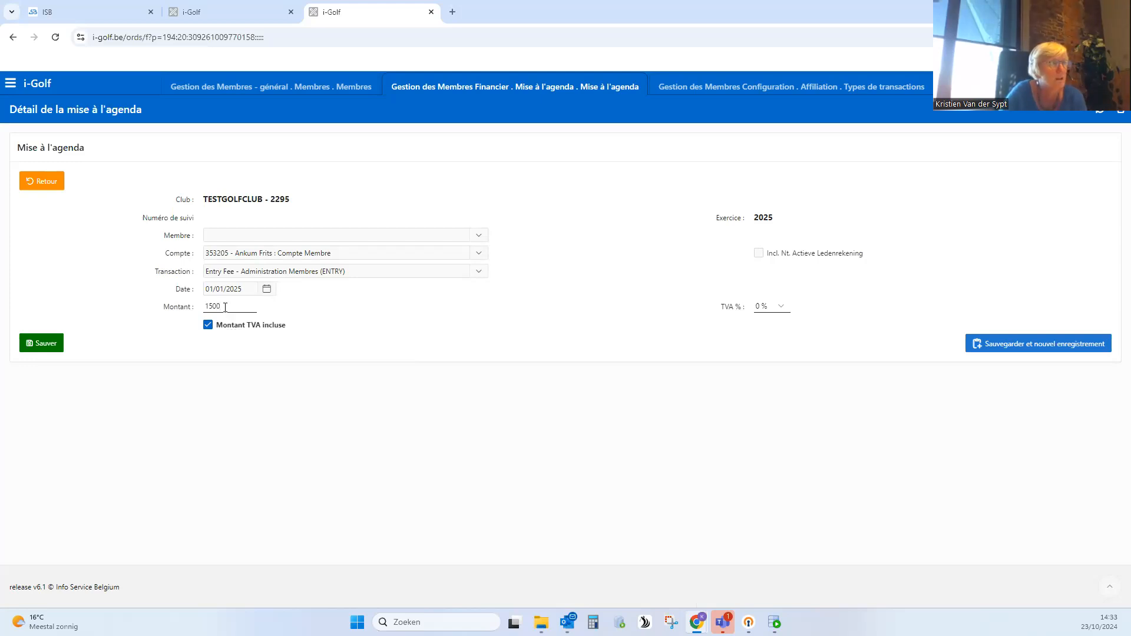
left_click(51, 348)
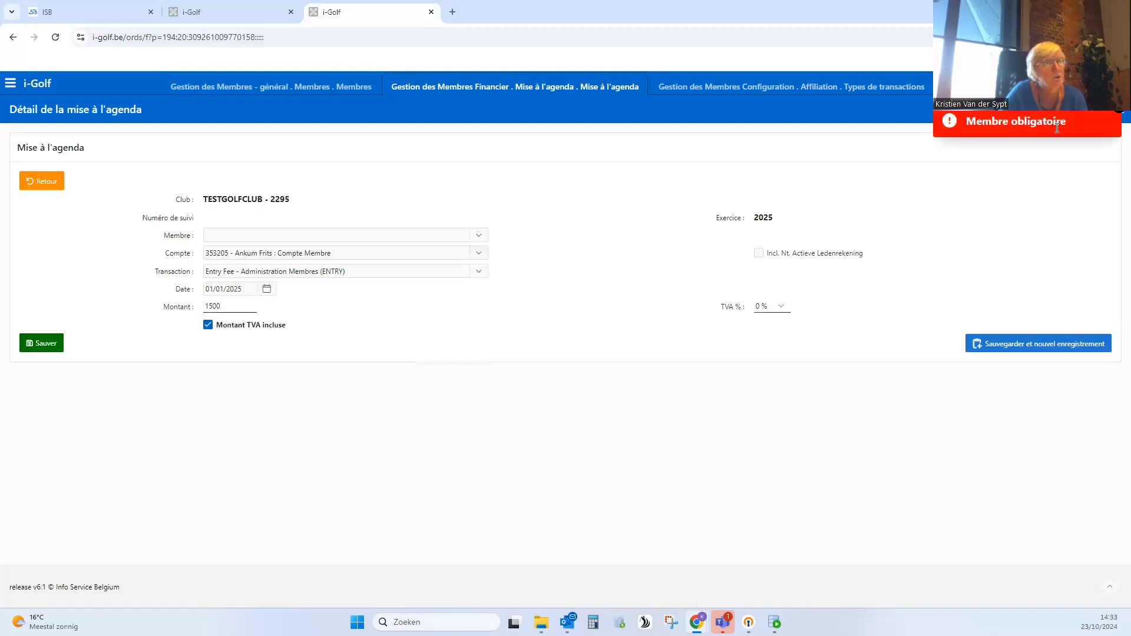
- Fill in the required Membre field with the account holder's name and save the Entry Fee entry
left_click(258, 238)
type("an")
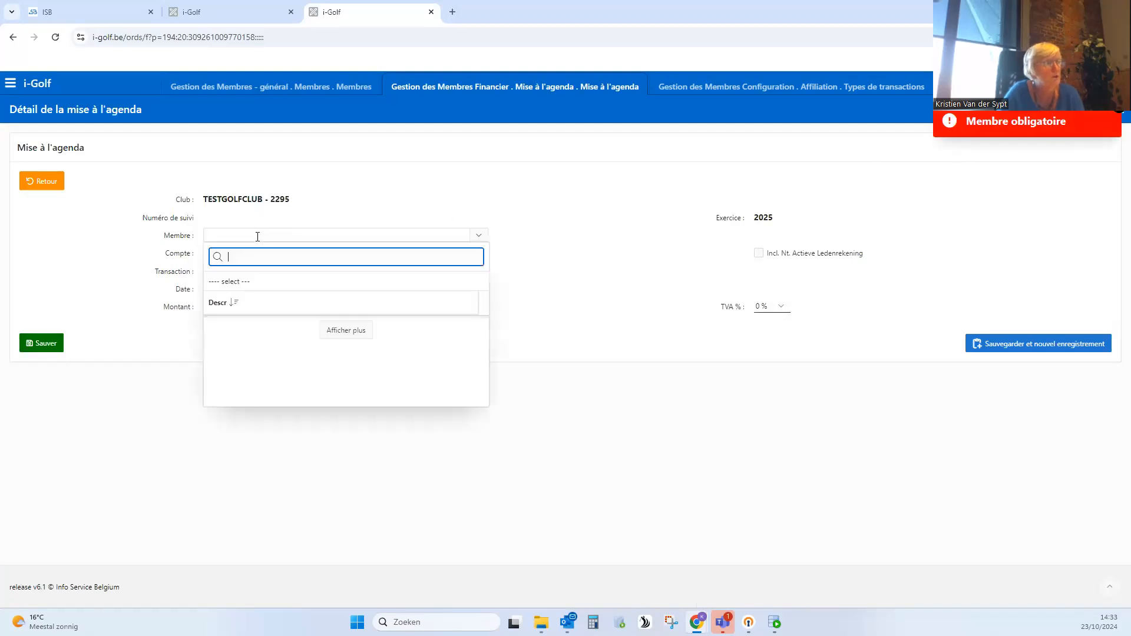
type("ku")
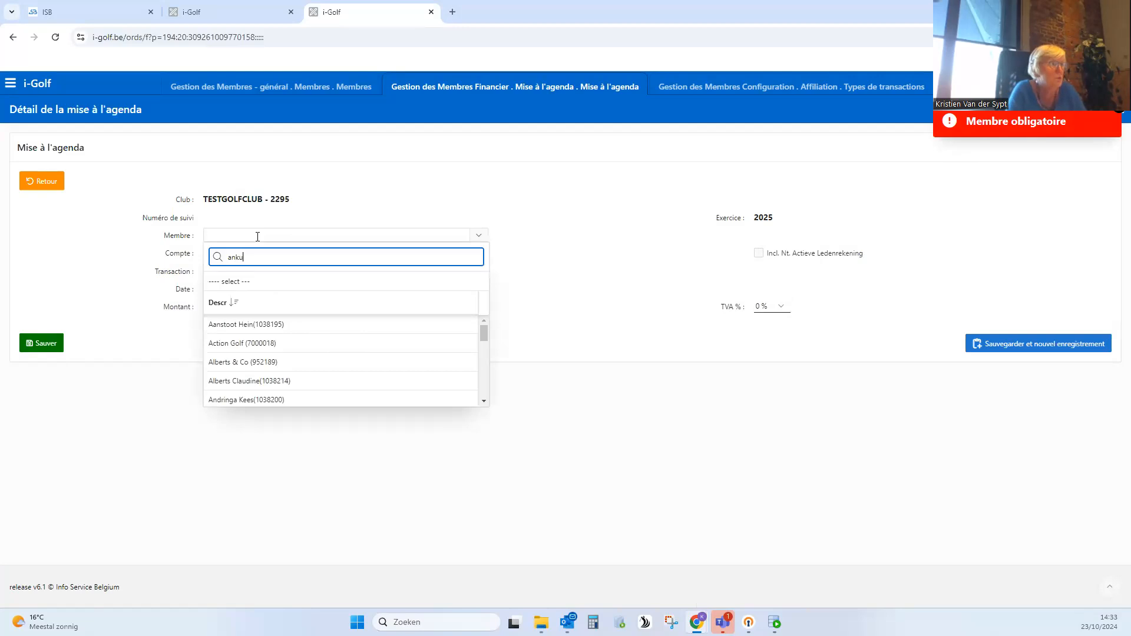
left_click(262, 324)
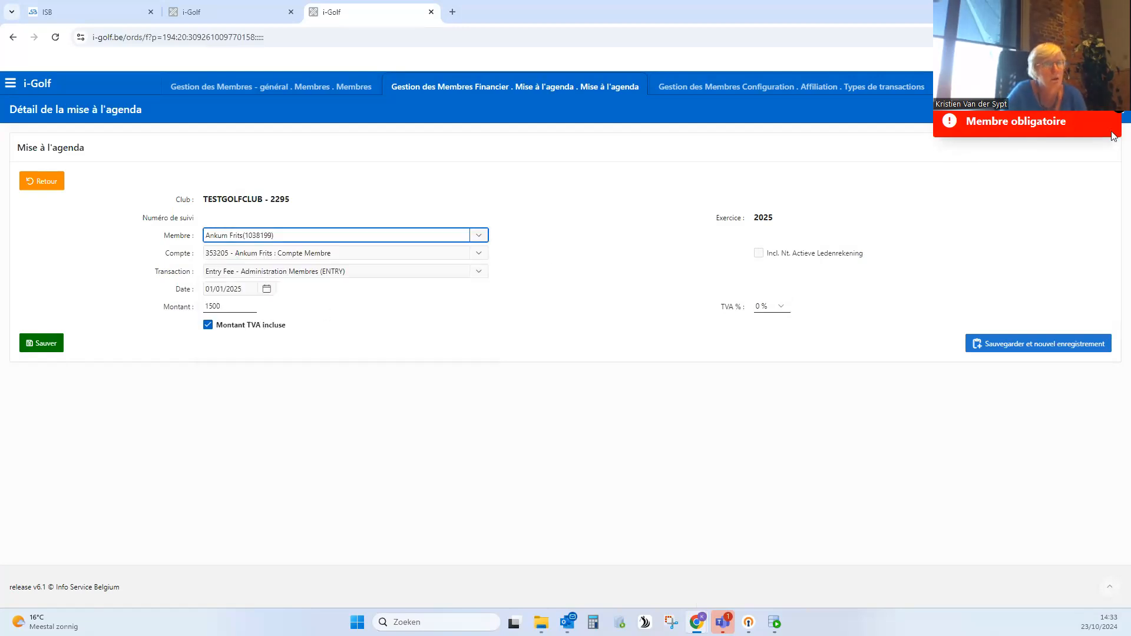
left_click(41, 346)
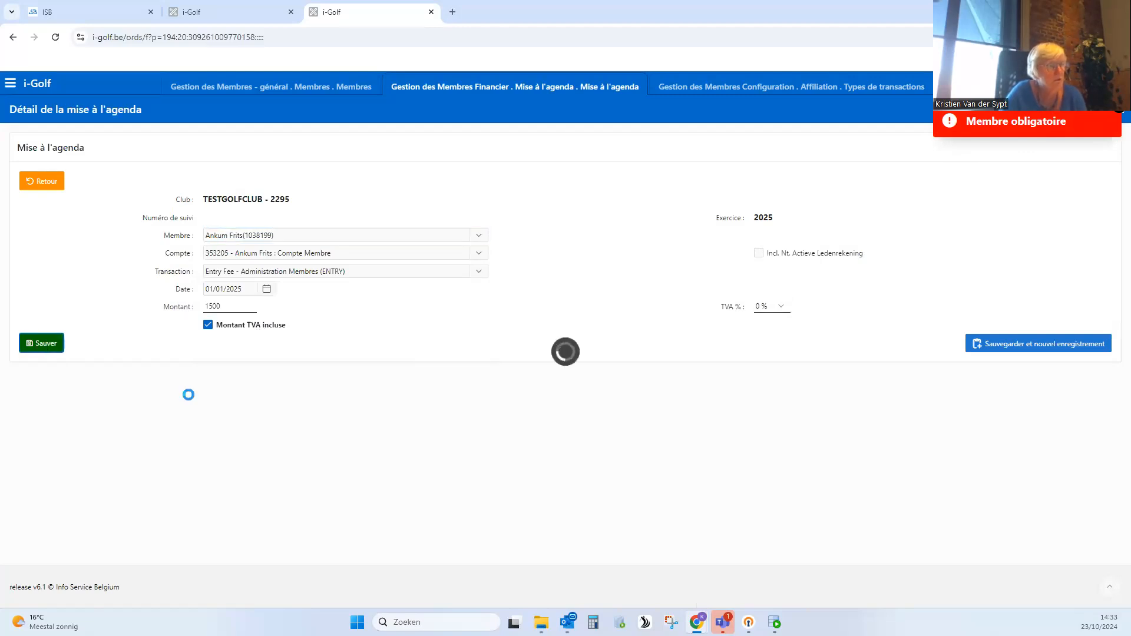
- Check the new Entry Fee line in the entries overview and post the 2025 entries to the accounts (Comptabiliser)
scroll(365, 448, "down", 1)
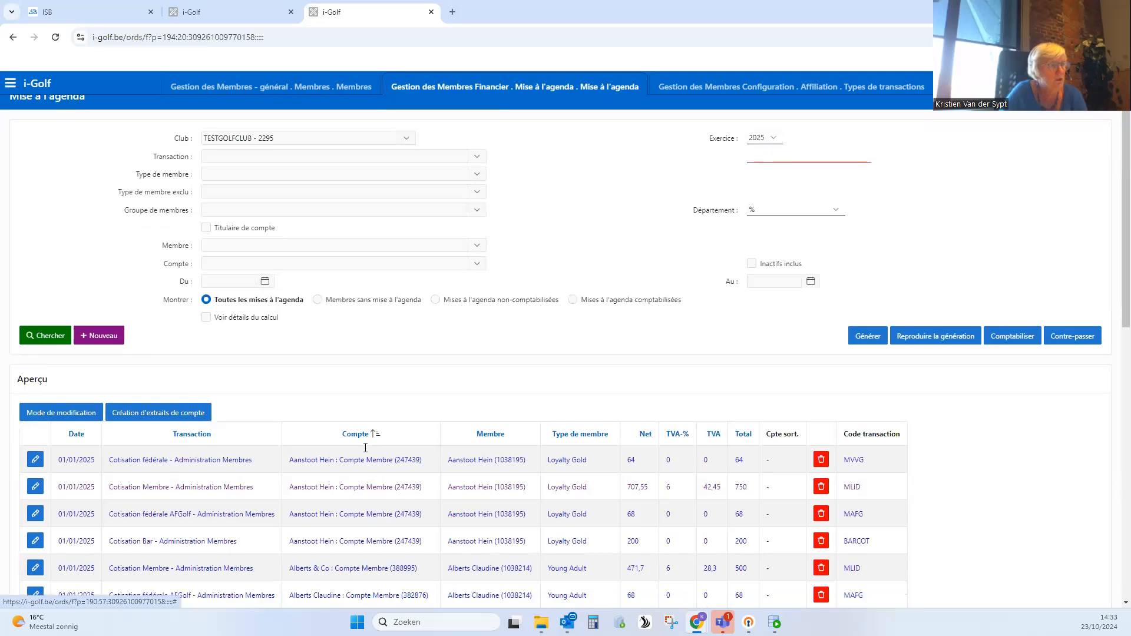
scroll(366, 448, "down", 6)
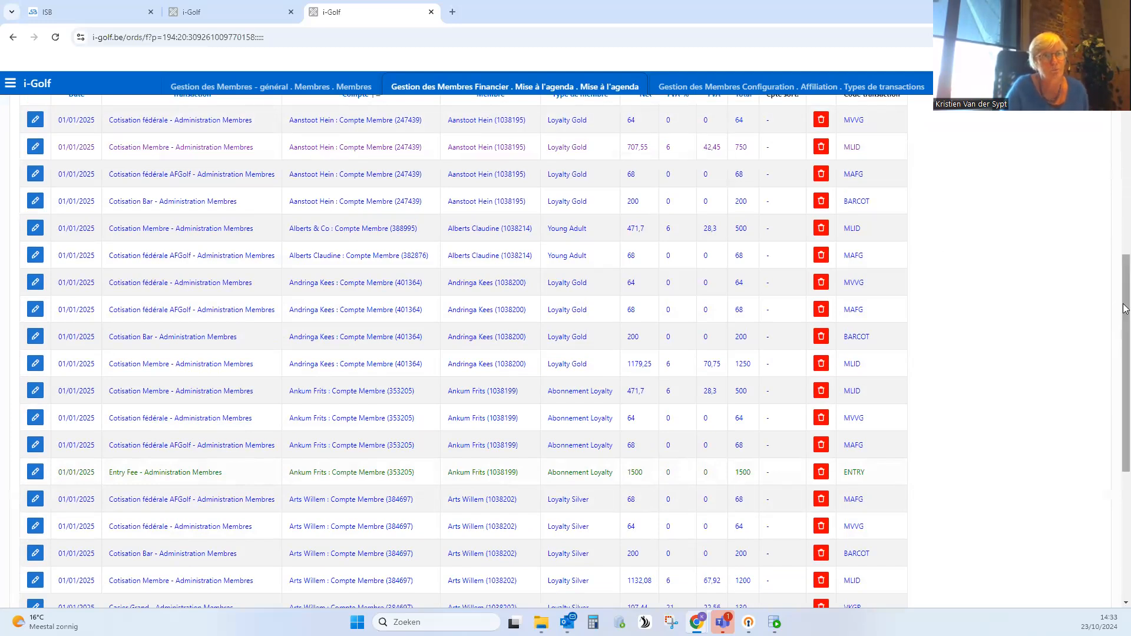
left_click_drag(1126, 307, 1099, 210)
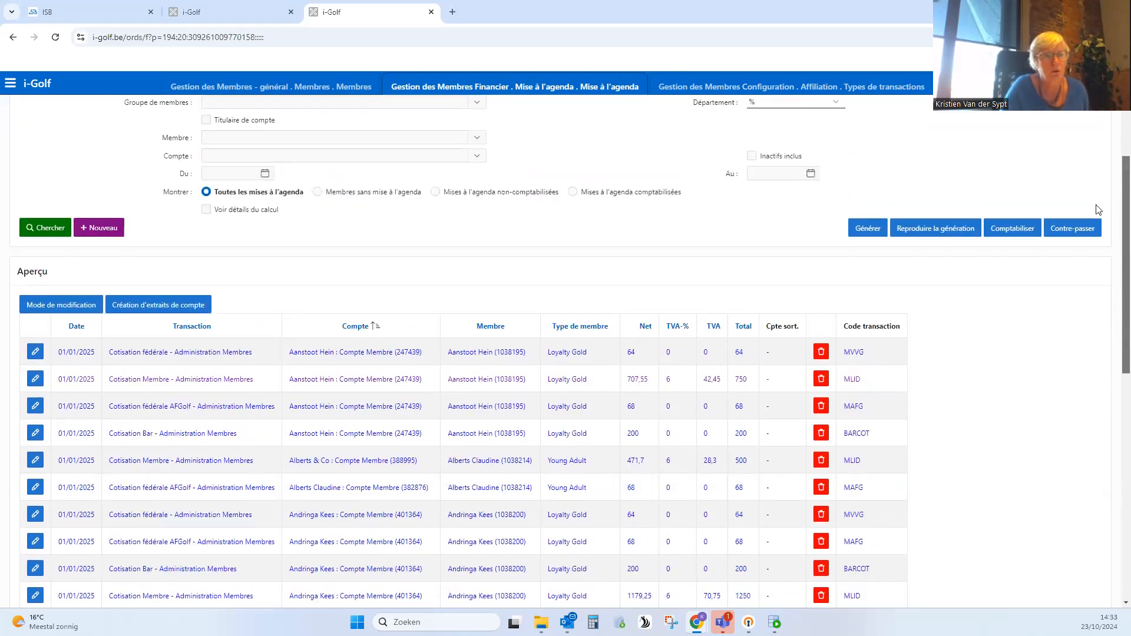
left_click(1019, 234)
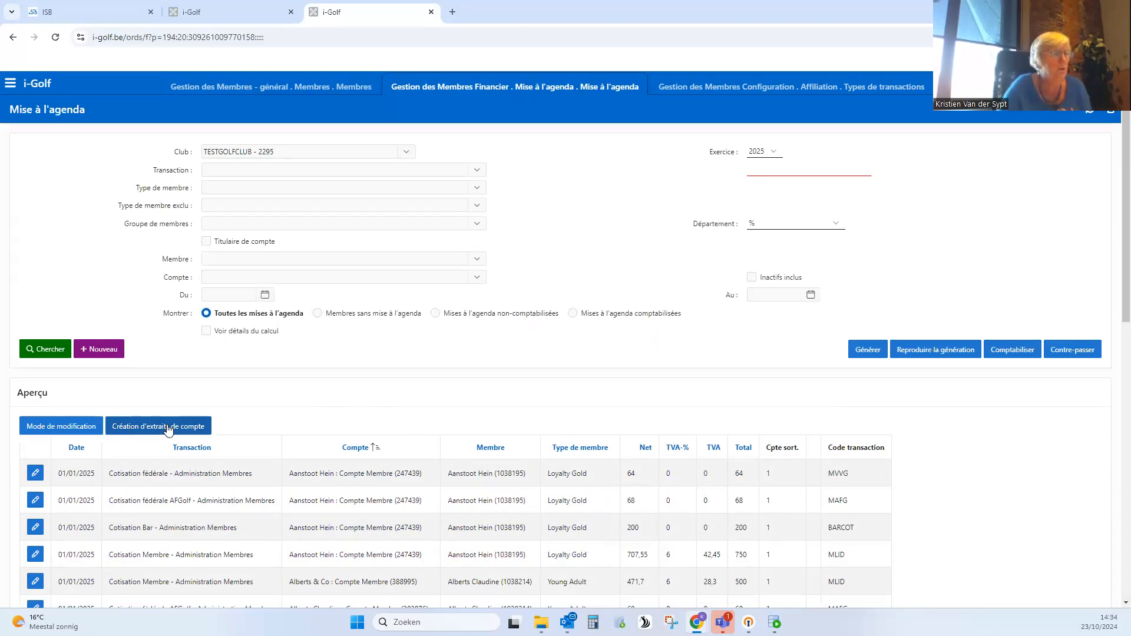
- Create the account statements (Extrait de compte) for exercise 2025 as a printable PDF and look through its first pages
scroll(379, 406, "down", 2)
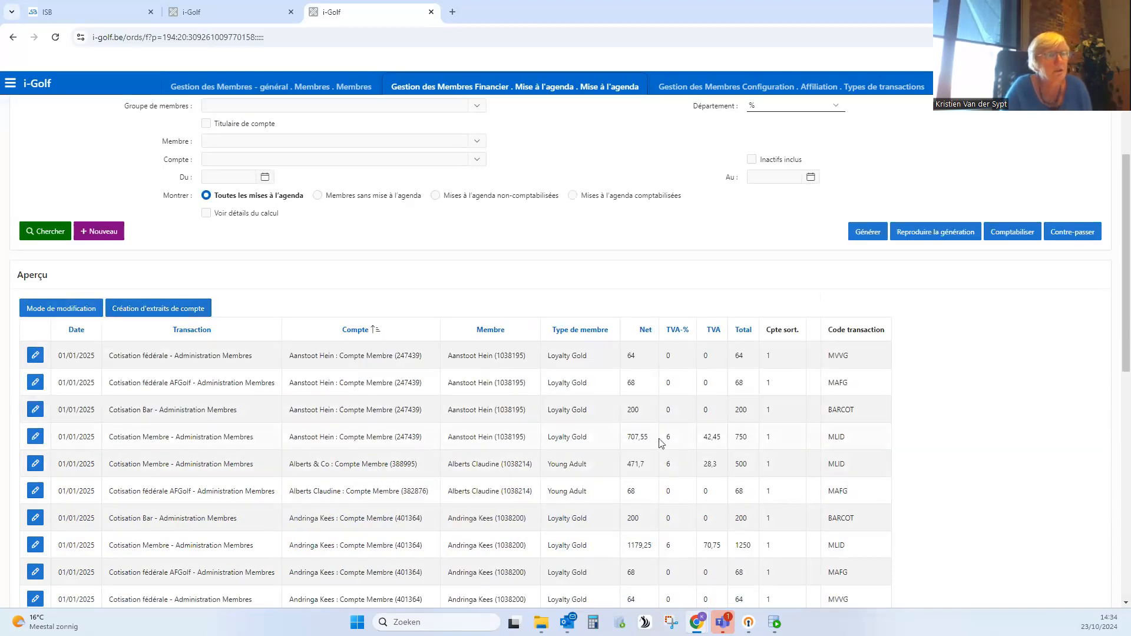
left_click(159, 312)
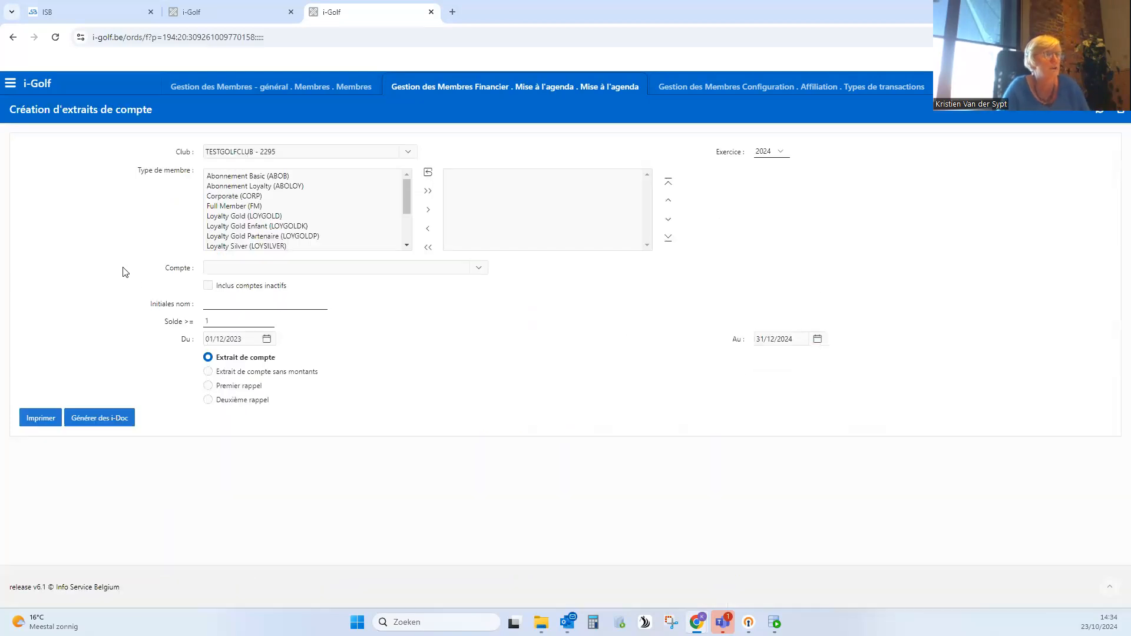
left_click(773, 155)
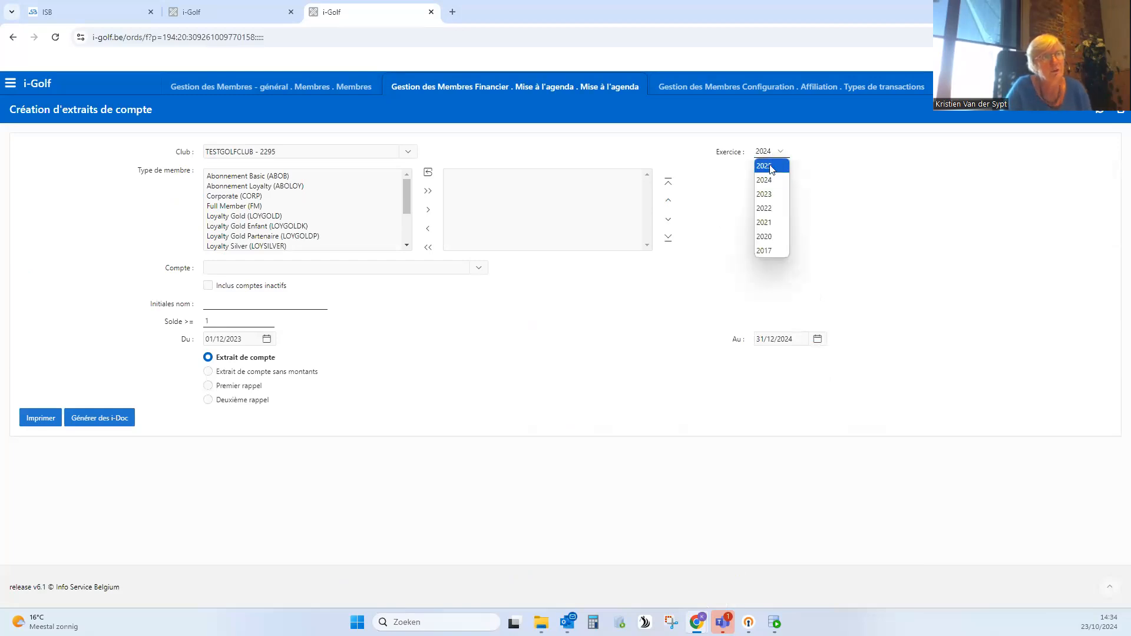
left_click(770, 167)
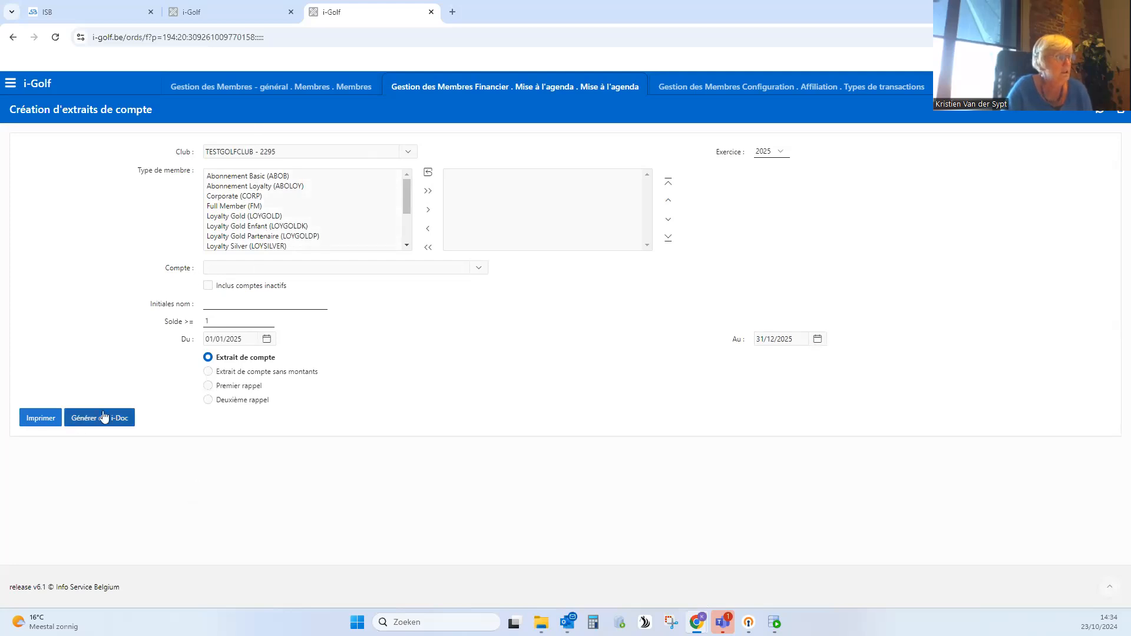
left_click(47, 425)
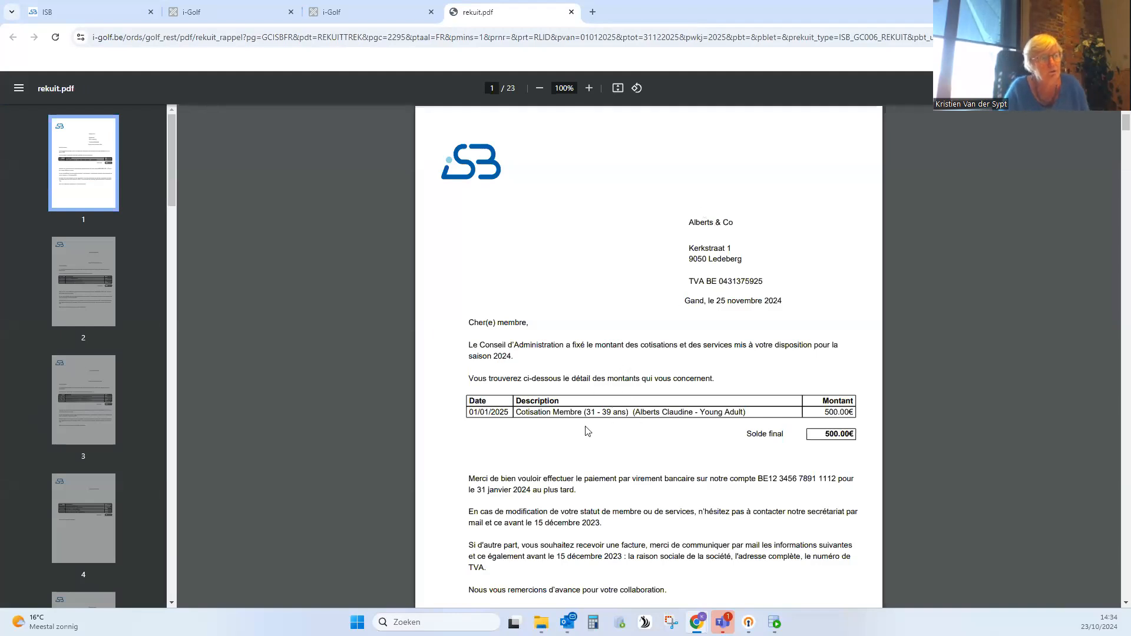
scroll(594, 419, "down", 1)
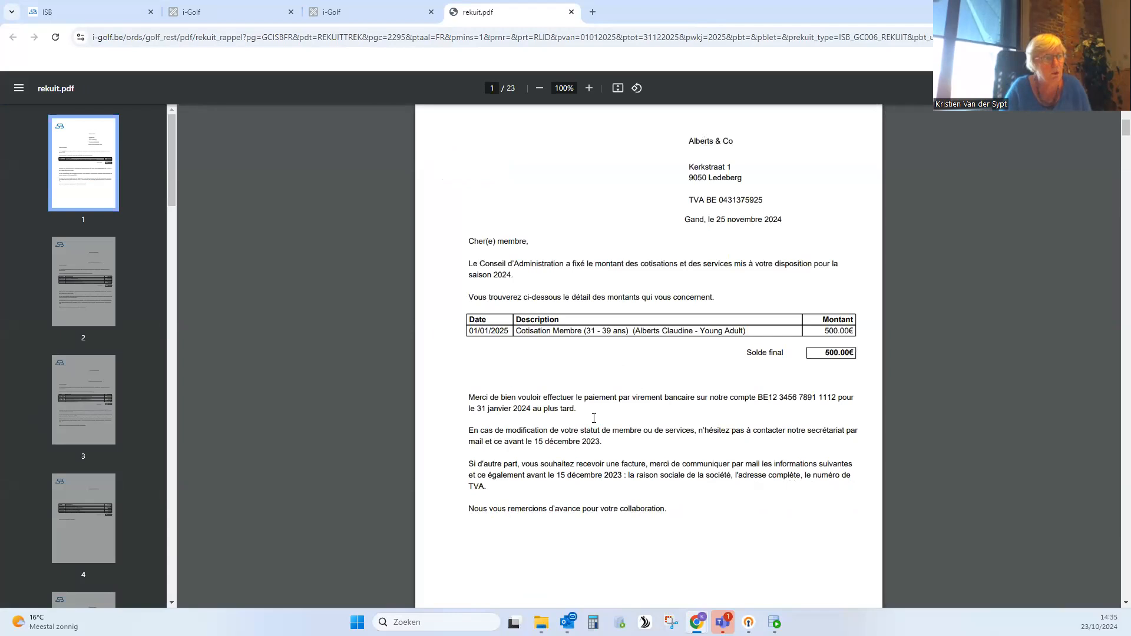
scroll(594, 419, "down", 7)
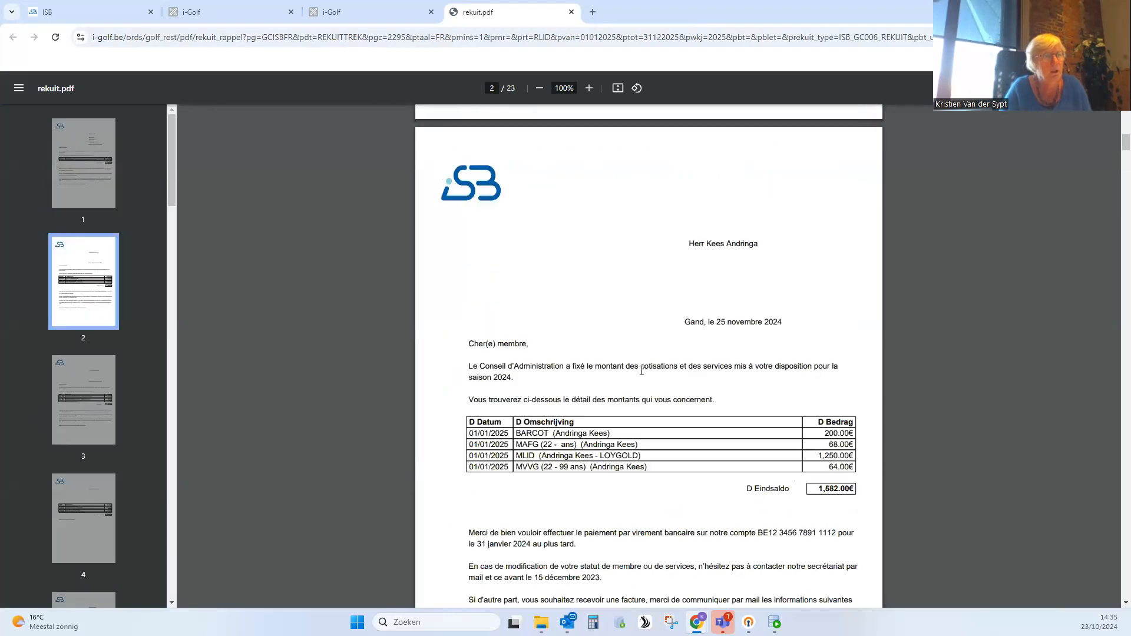
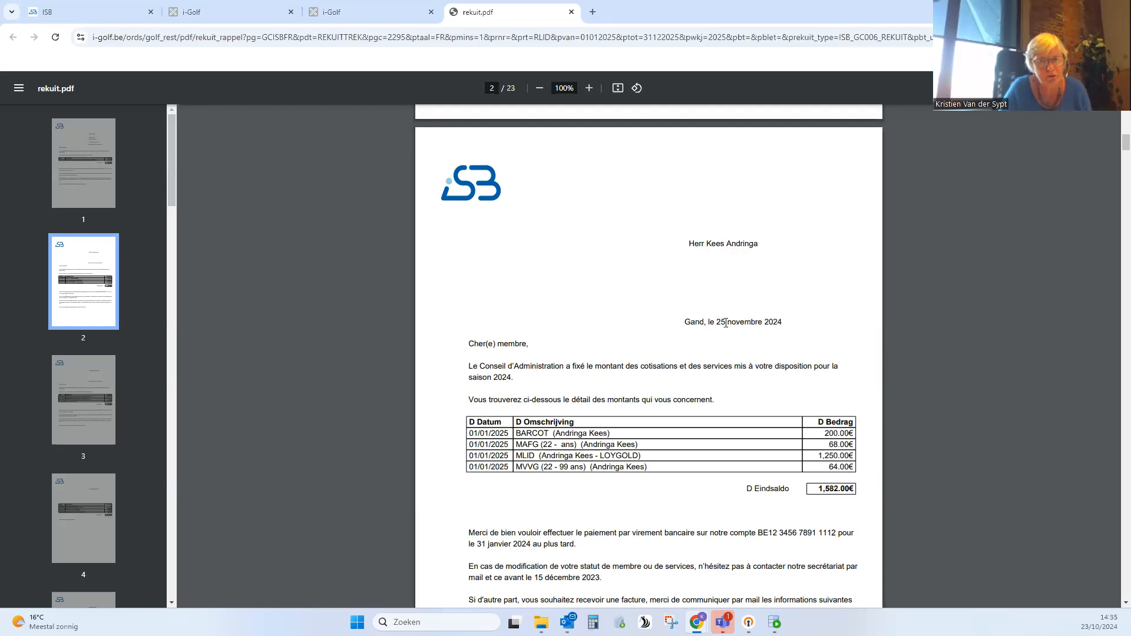
- Check the letter date and the payment deadline on page 2 of the account statement PDF, and close the PDF
left_click_drag(784, 323, 764, 323)
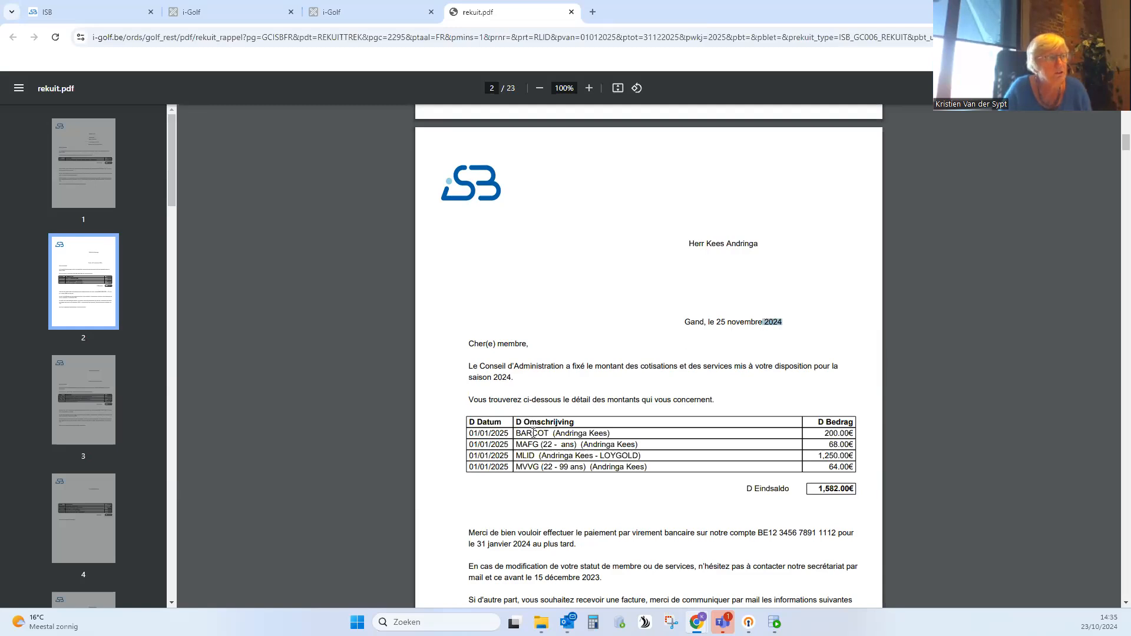
scroll(533, 434, "down", 1)
left_click_drag(473, 486, 538, 485)
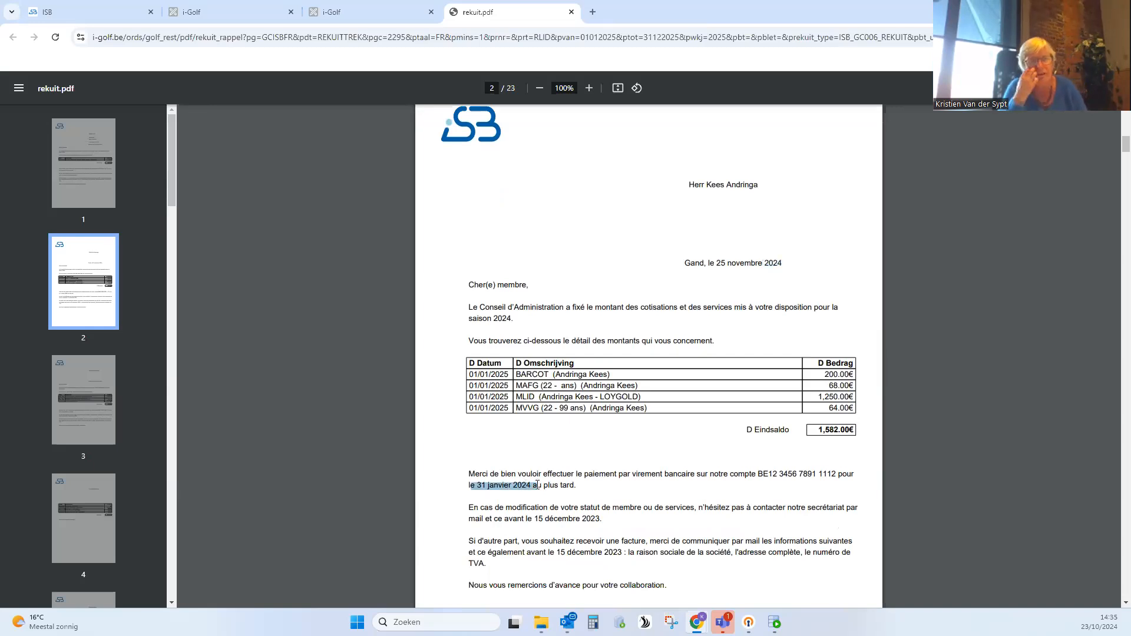
left_click(571, 12)
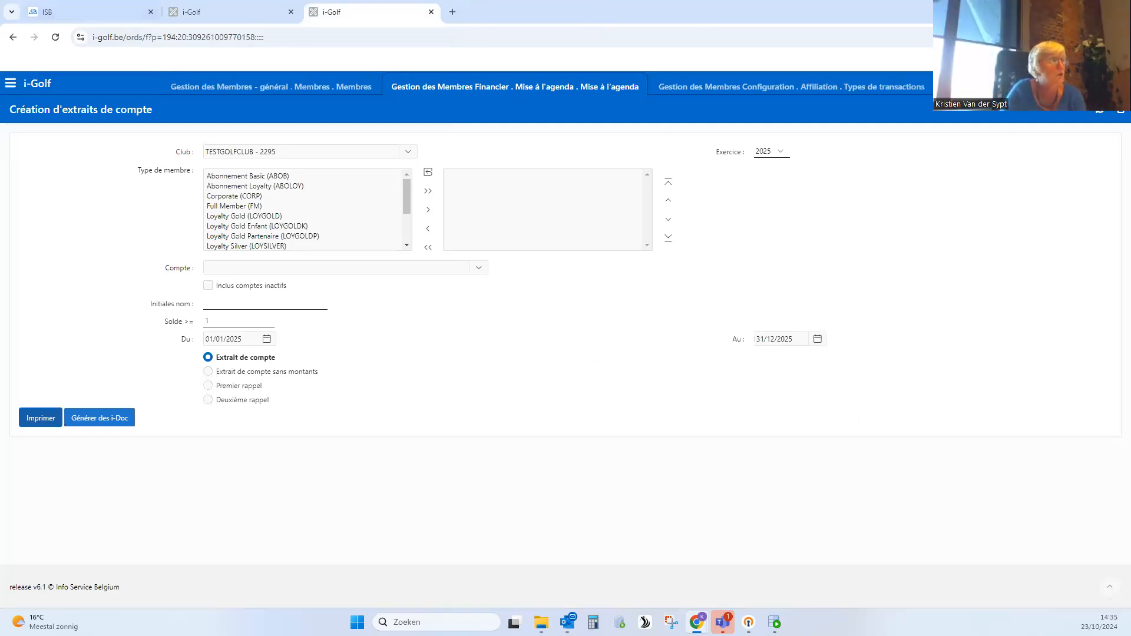
- Open the 01/01/2004 version of the French Extrait de compte in the account statement configuration for editing
left_click(11, 84)
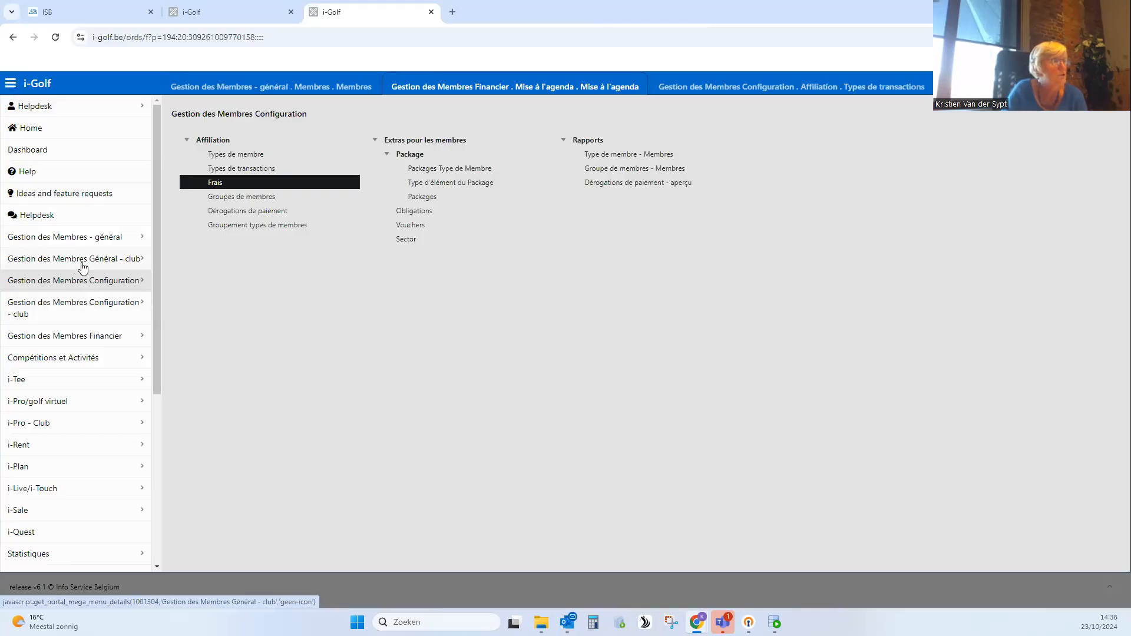
left_click(95, 338)
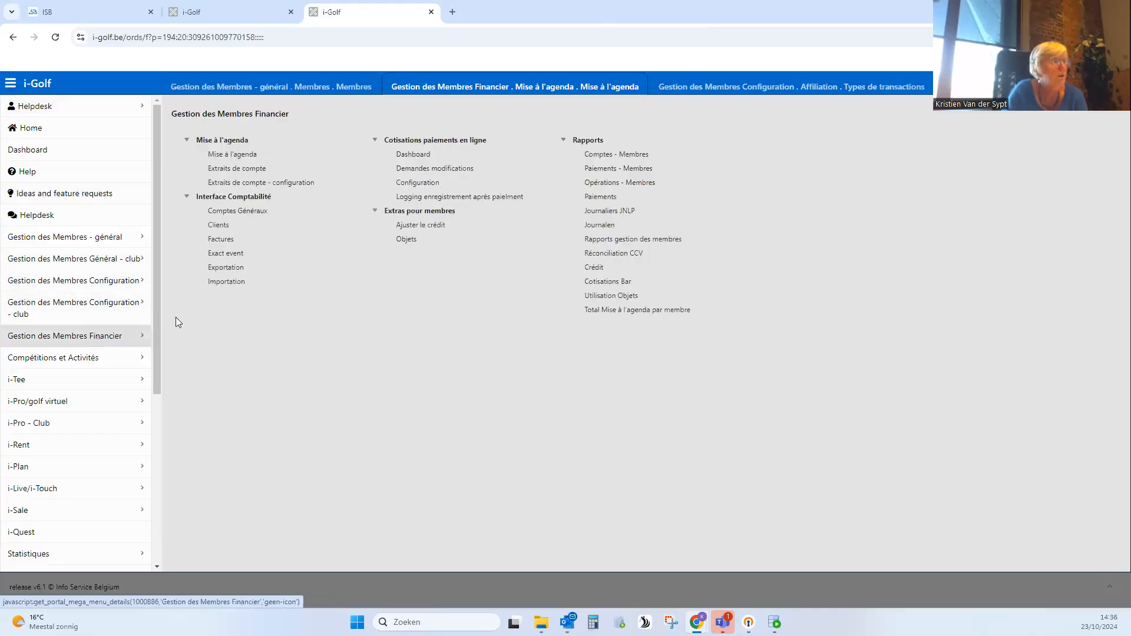
left_click(291, 183)
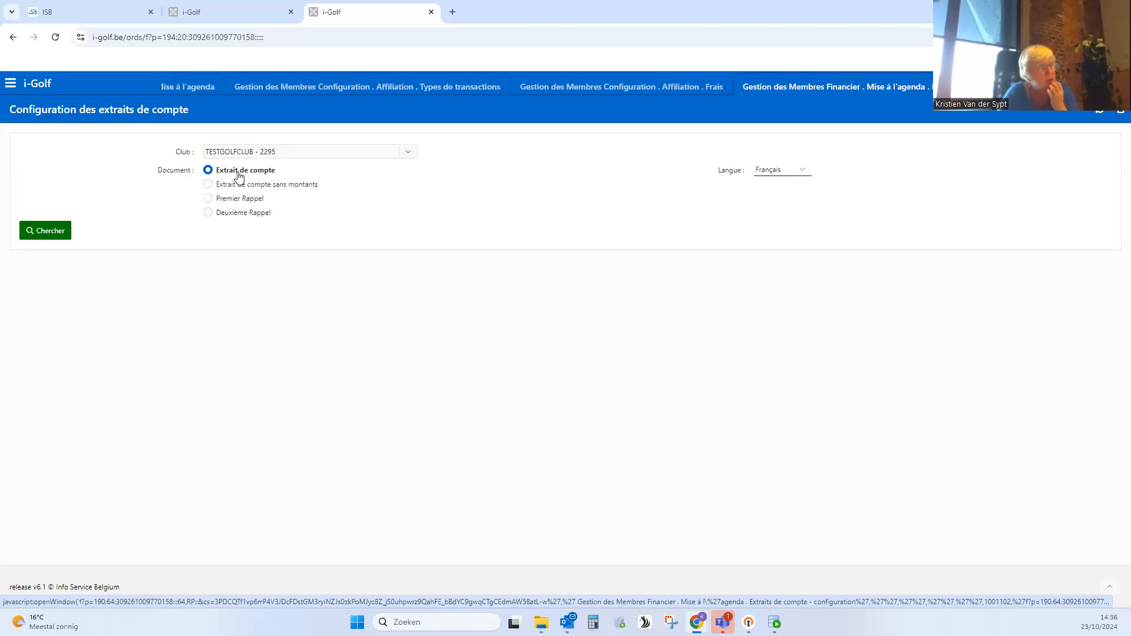
left_click(56, 231)
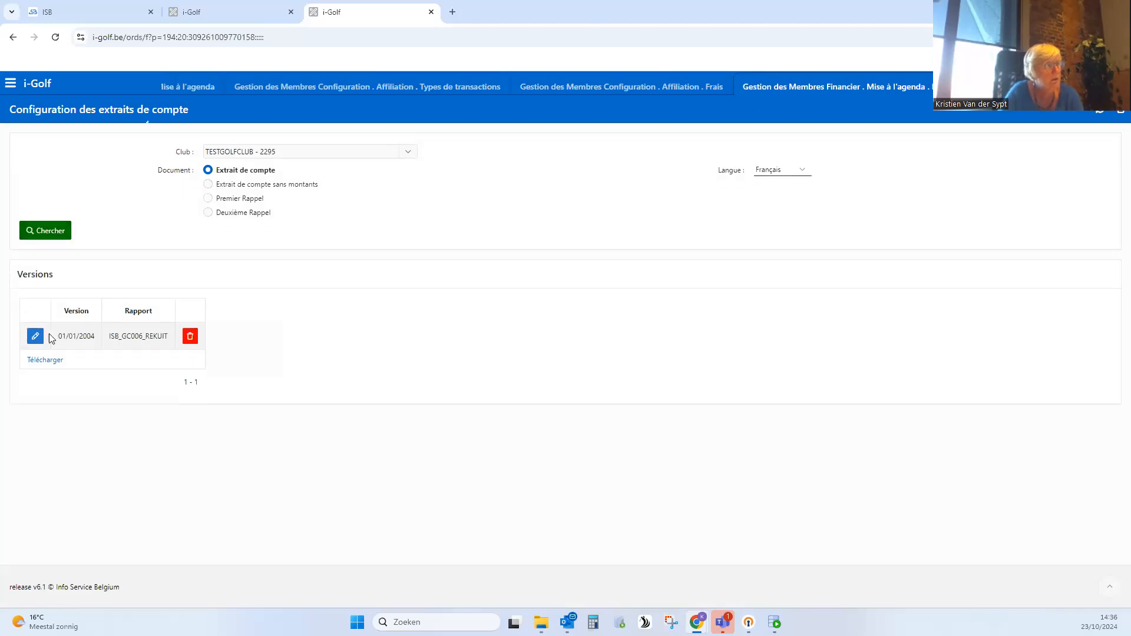
left_click(36, 337)
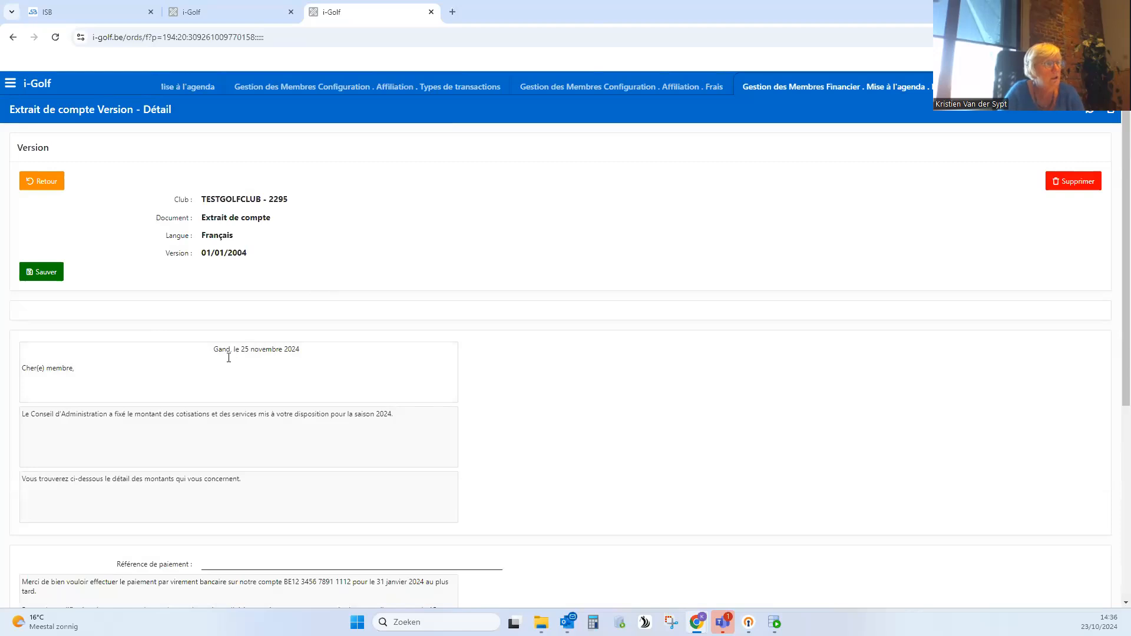
- Change the letter date to 25 octobre 2024 and the season in the introductory sentence to 2025
left_click(257, 350)
double_click(255, 351)
type("octobre")
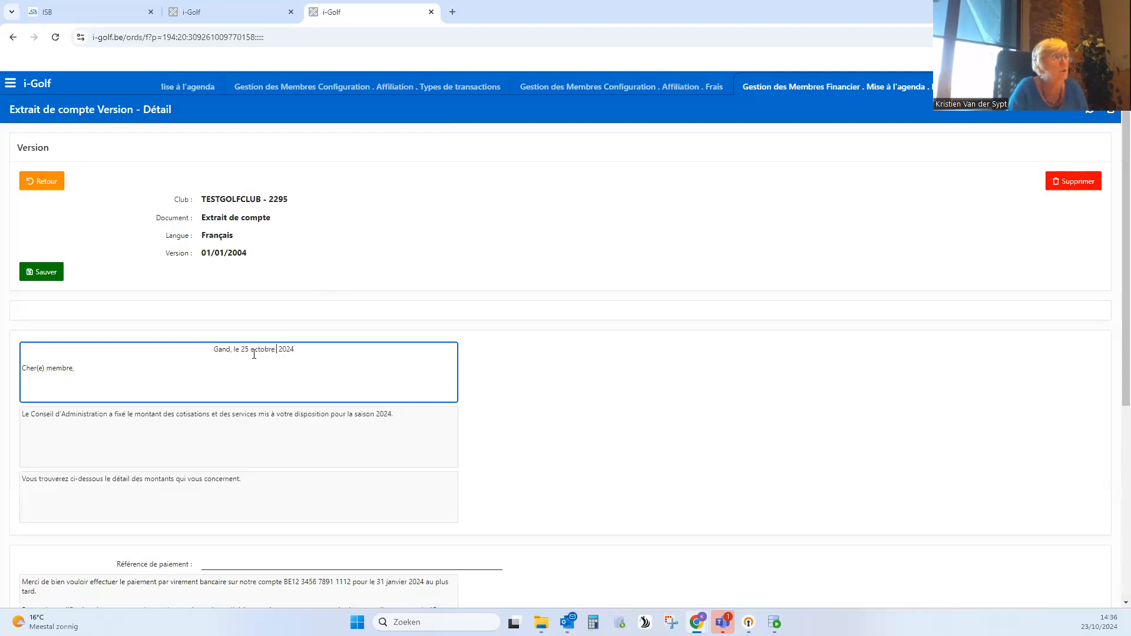
left_click_drag(384, 415, 388, 416)
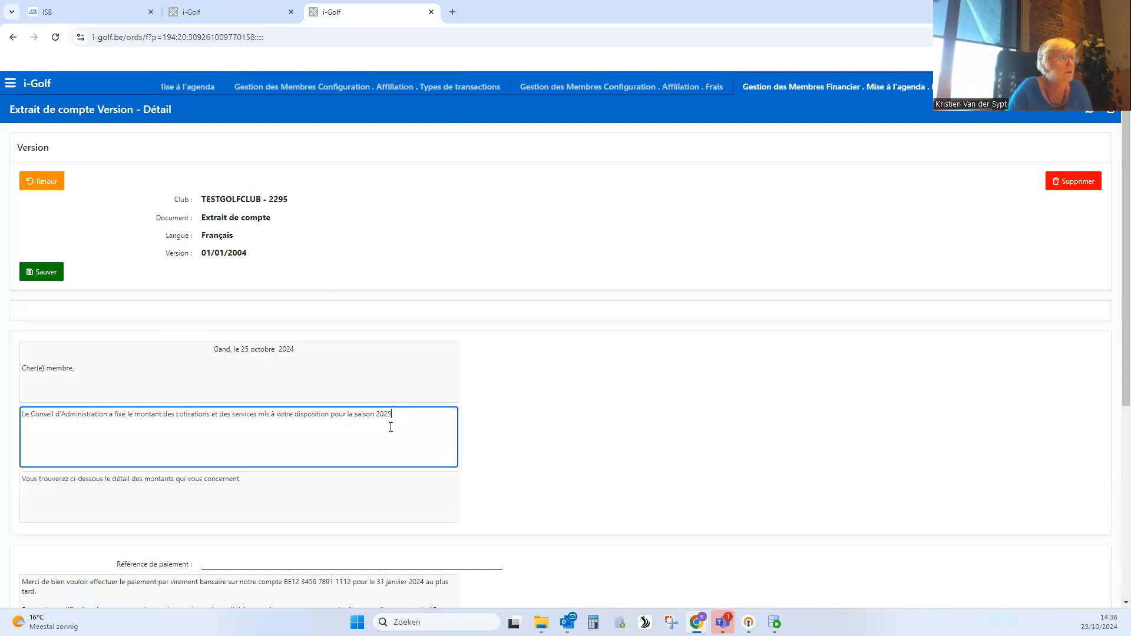
- Set the payment deadline in the closing text to 31 janvier 2025 and the status modification deadline to 15 décembre 2024
scroll(299, 579, "down", 1)
scroll(299, 579, "down", 1)
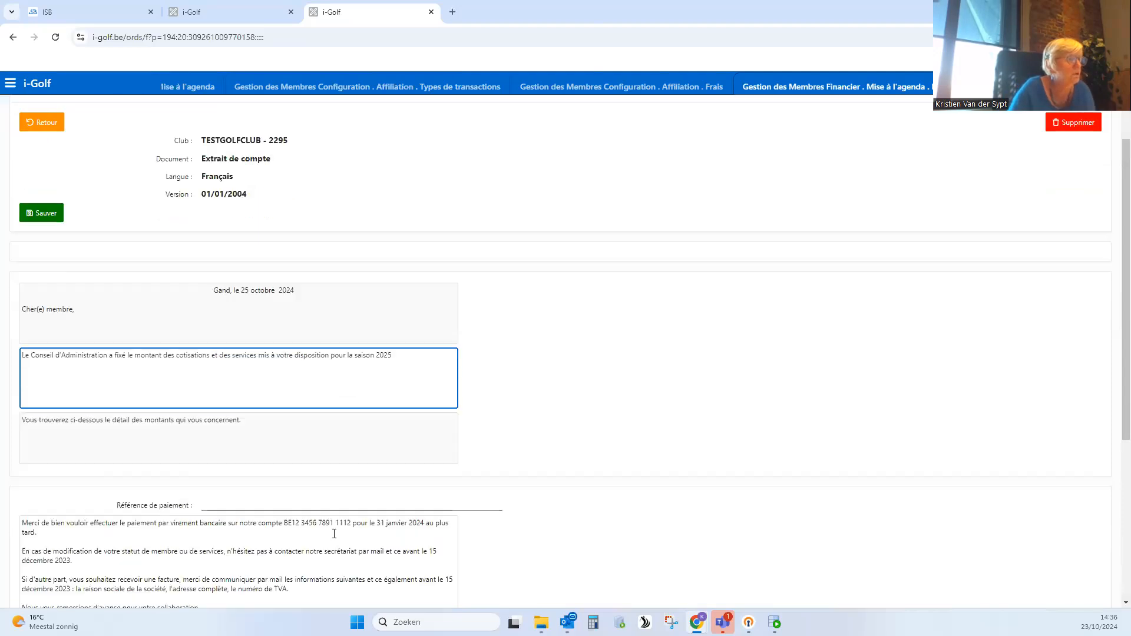
left_click(422, 522)
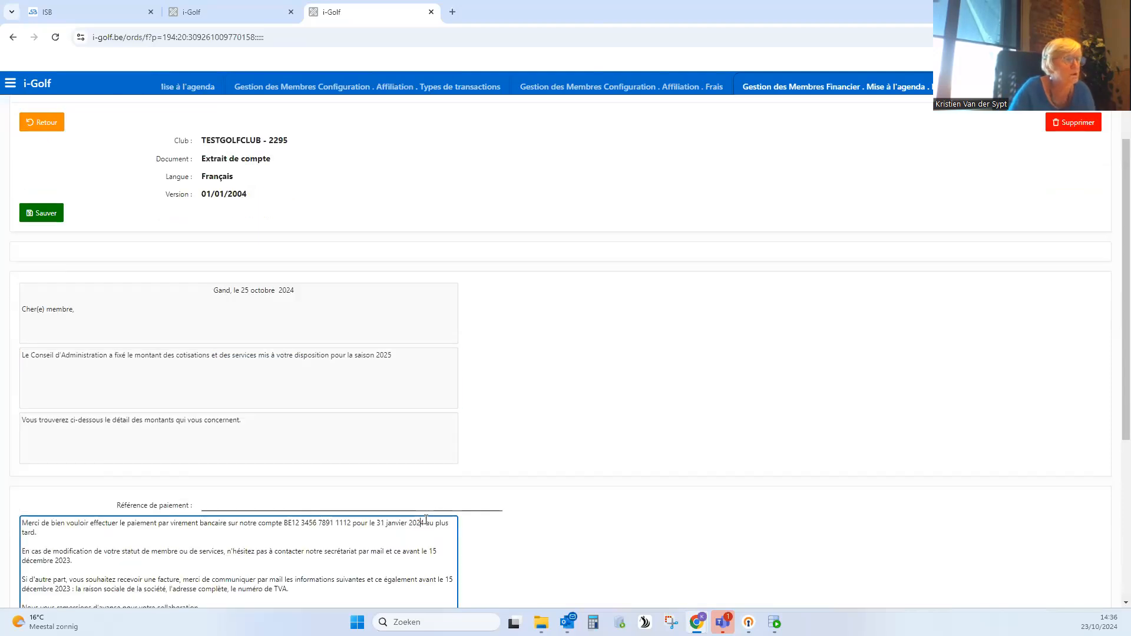
key("BackSpace")
type("5")
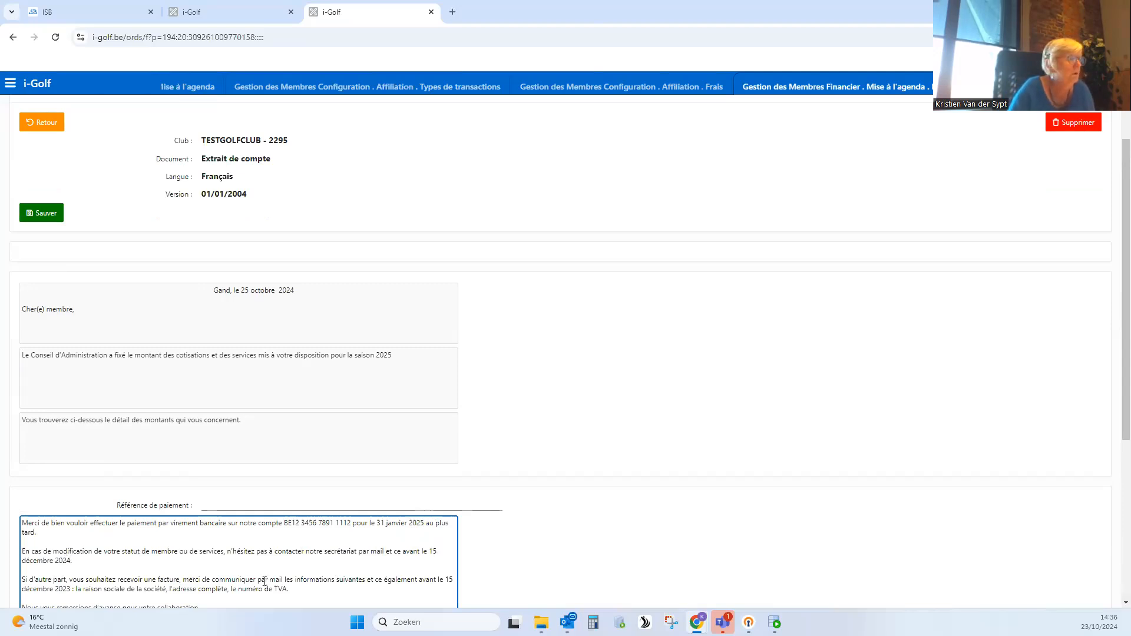
- Set the invoice request deadline in the closing text to 15 décembre 2024 and save the French statement version
scroll(264, 582, "down", 1)
left_click(71, 529)
key("BackSpace")
type("4")
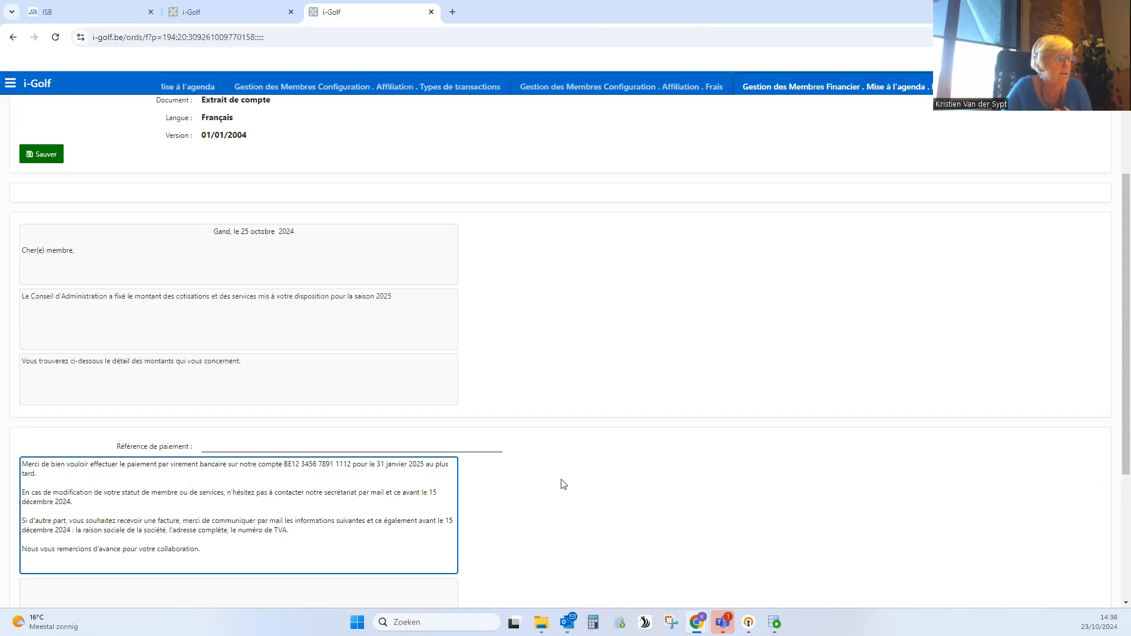
scroll(530, 479, "down", 3)
scroll(371, 399, "up", 4)
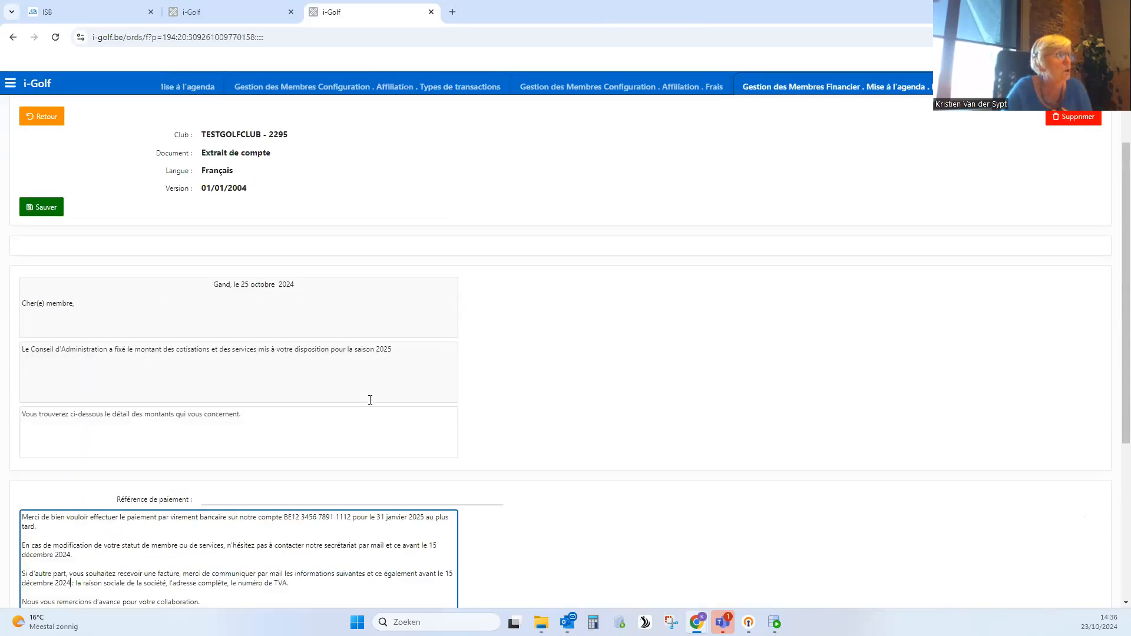
scroll(370, 400, "up", 1)
left_click(46, 273)
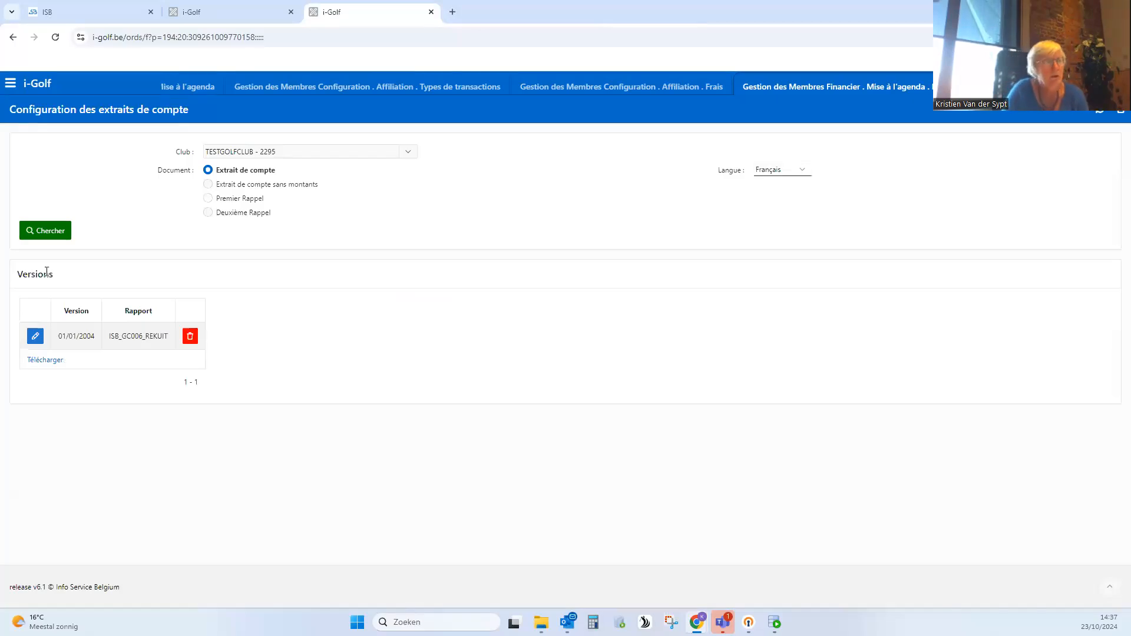
- Look up the Néerlandais version of the Extrait de compte, view its text blocks and return to the versions list
left_click(797, 172)
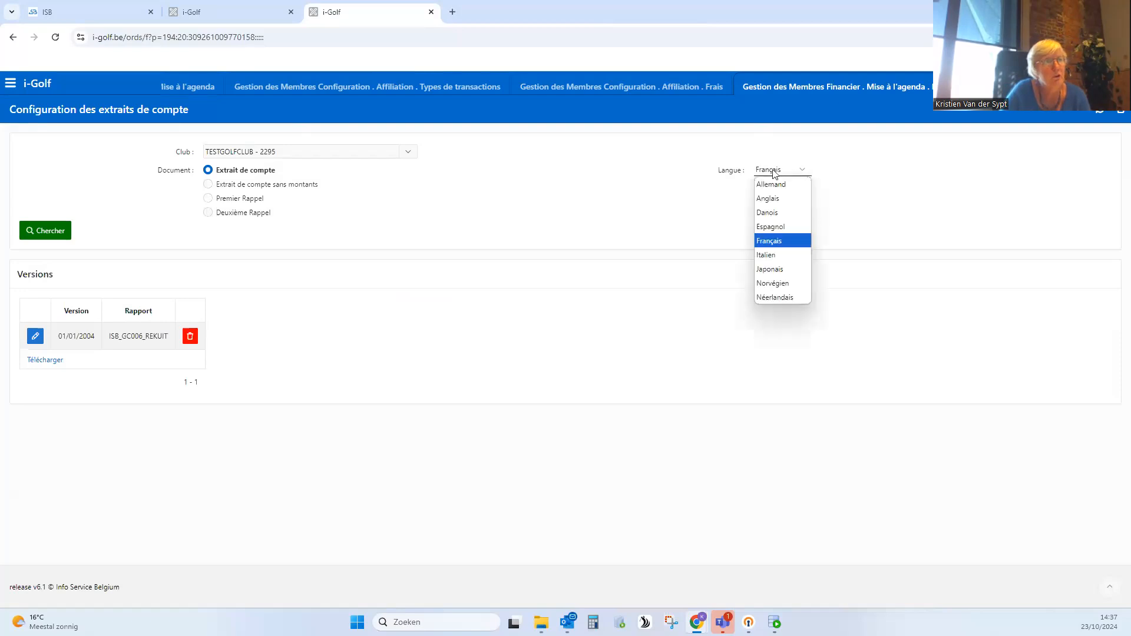
left_click(828, 175)
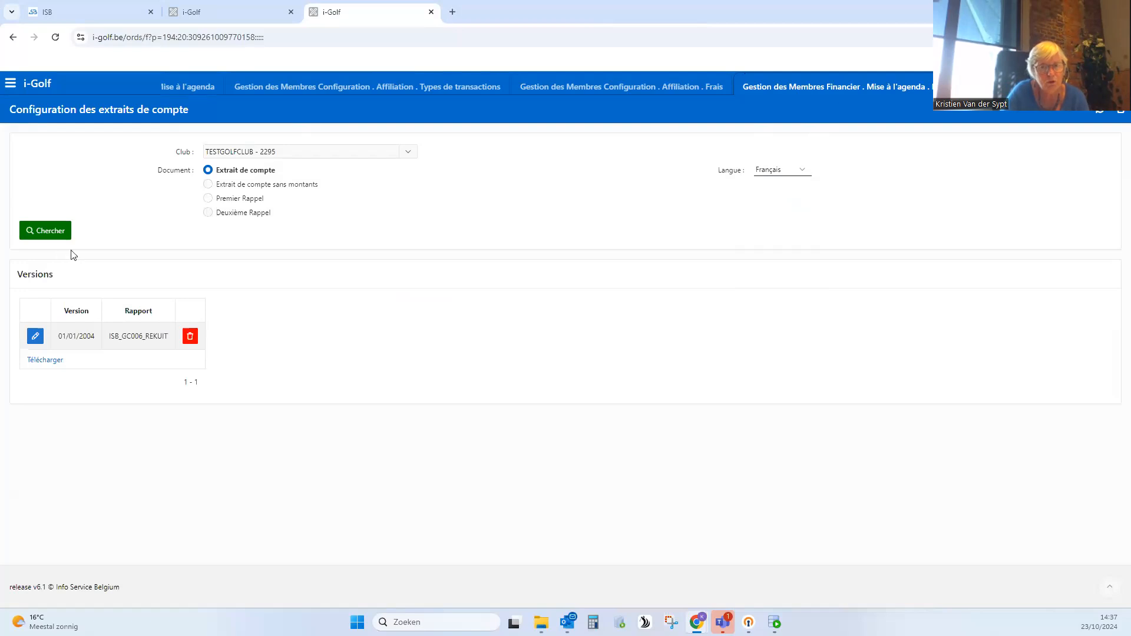
left_click(768, 174)
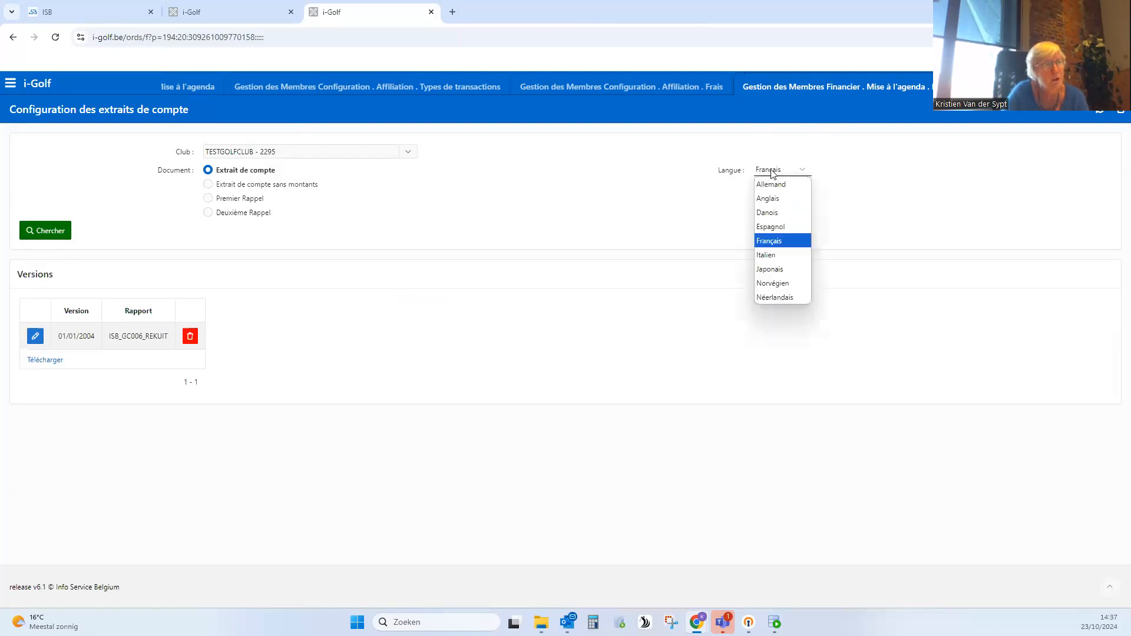
left_click(780, 297)
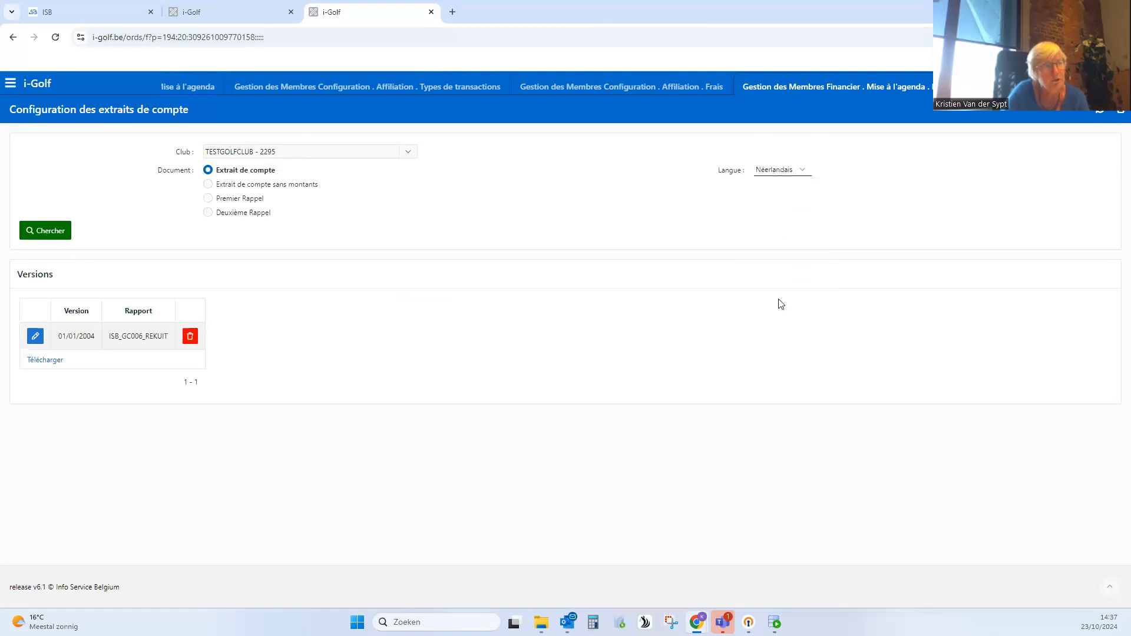
left_click(50, 236)
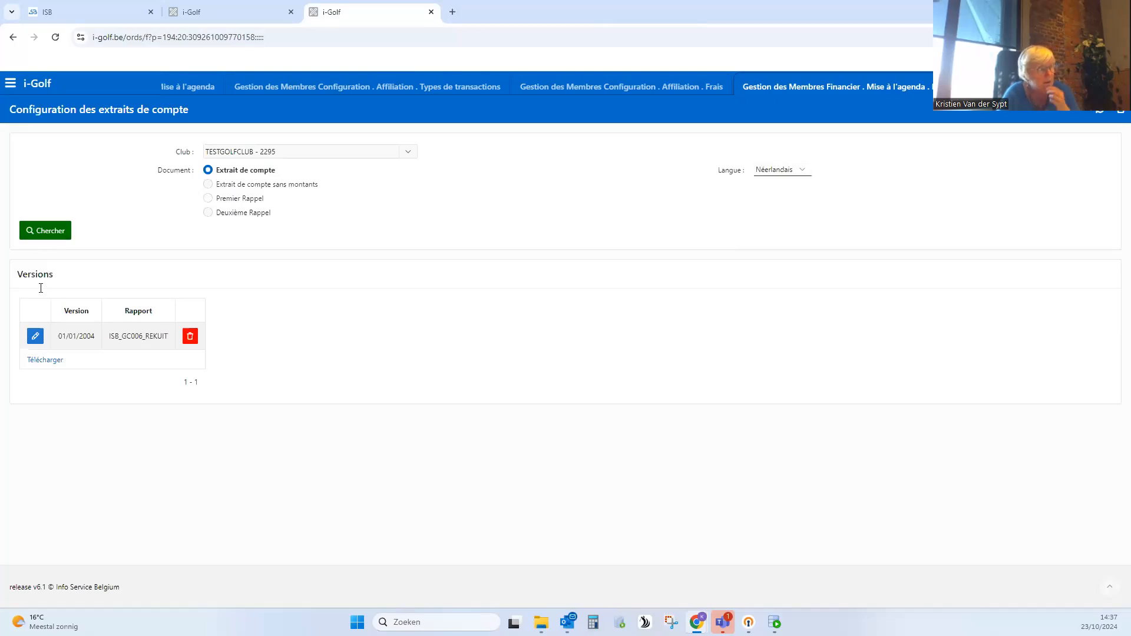
left_click(36, 337)
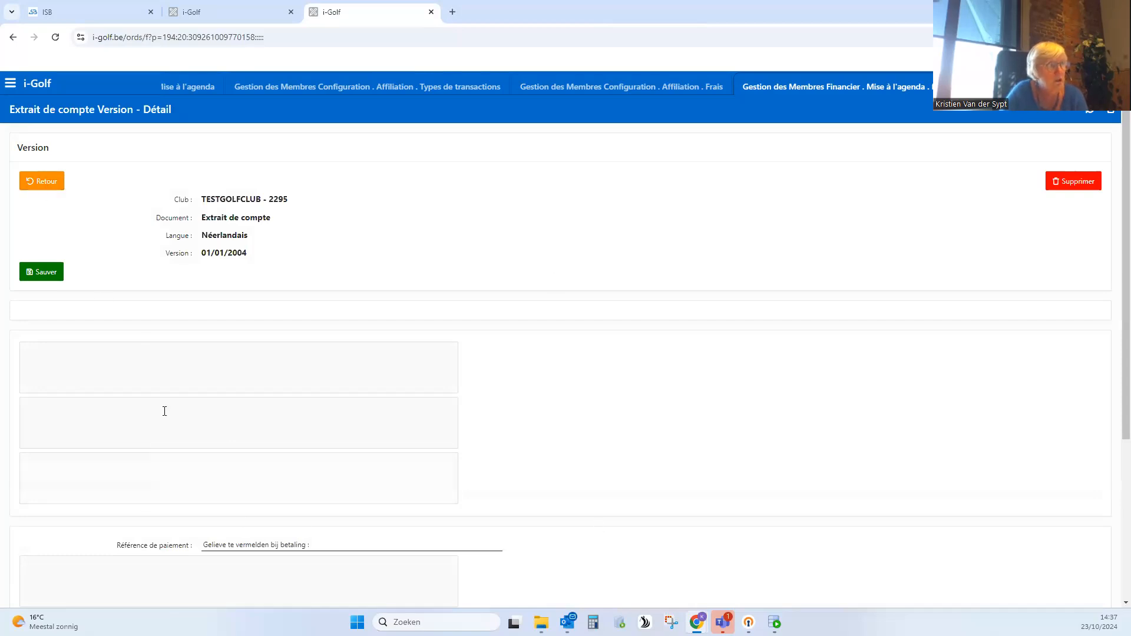
left_click(47, 182)
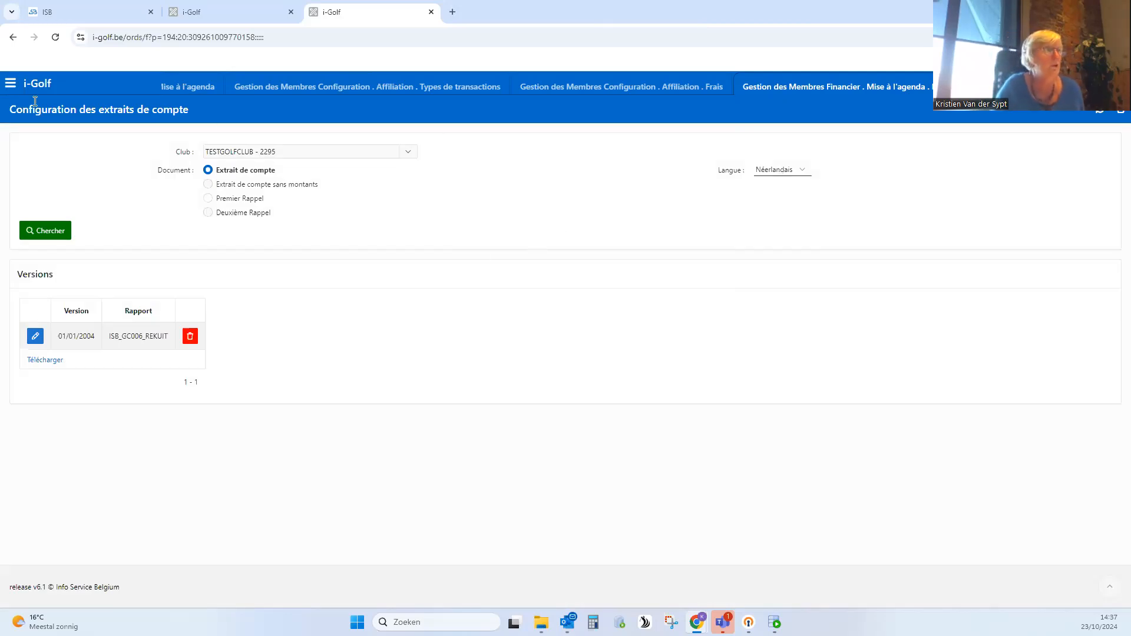
- Create the account statements (Extrait de compte) for exercise 2025 again as a printable PDF with the edited letter text
left_click(12, 83)
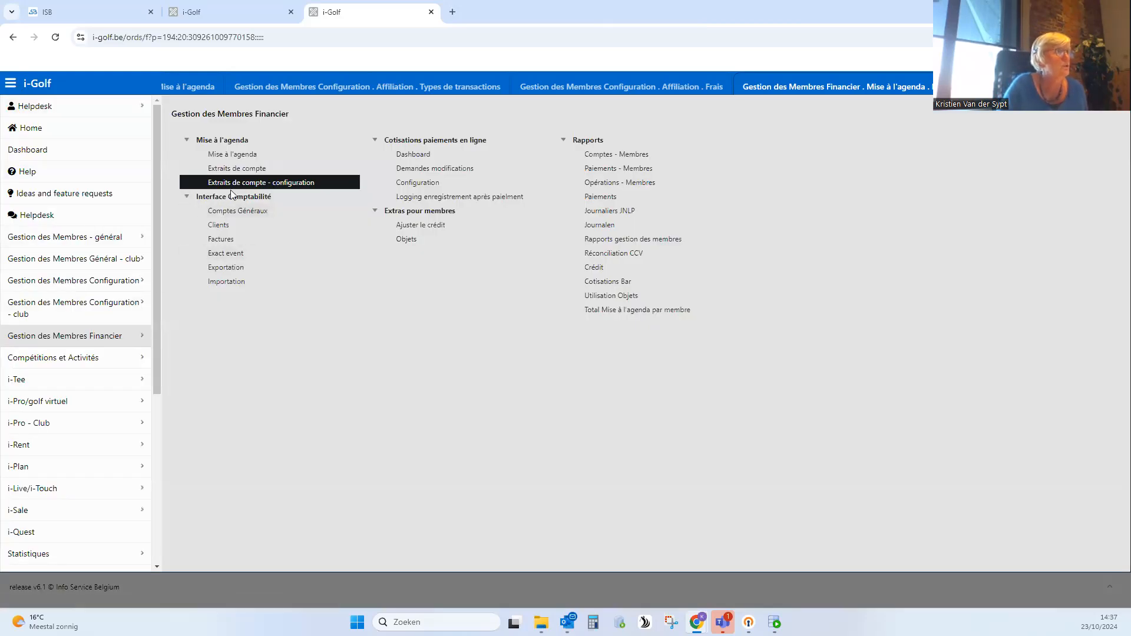
left_click(246, 169)
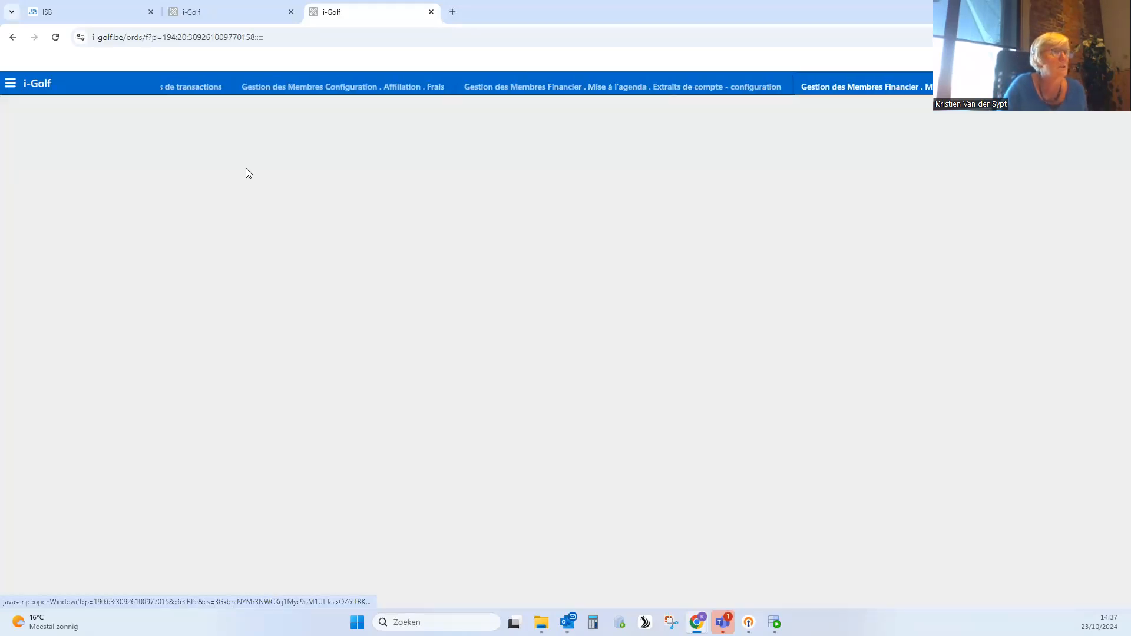
left_click(769, 158)
left_click(768, 161)
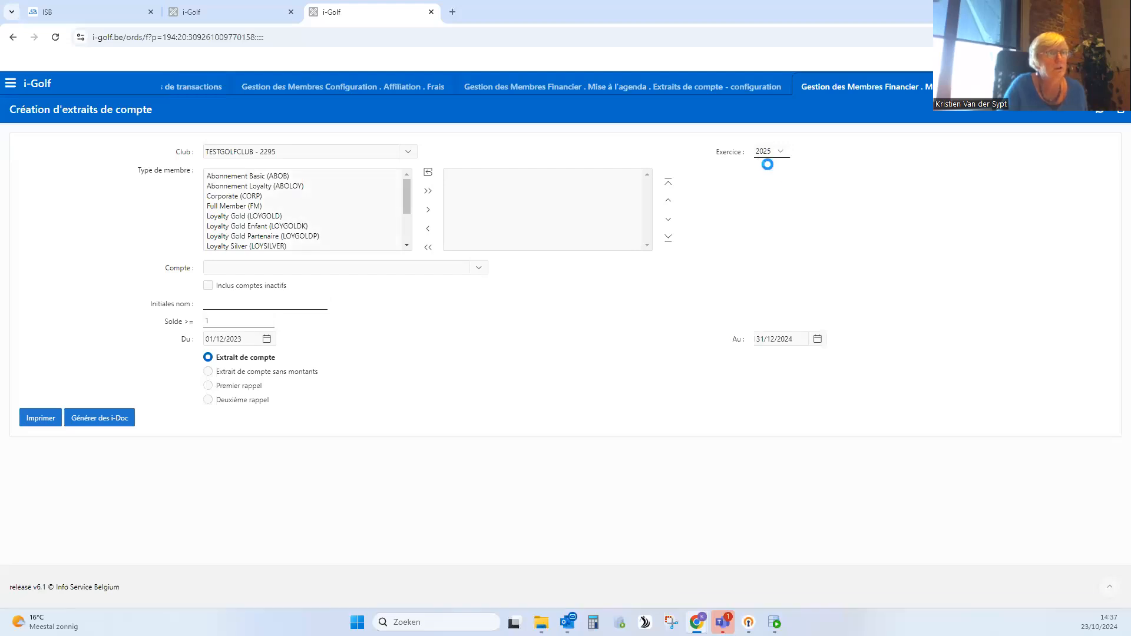
left_click(39, 418)
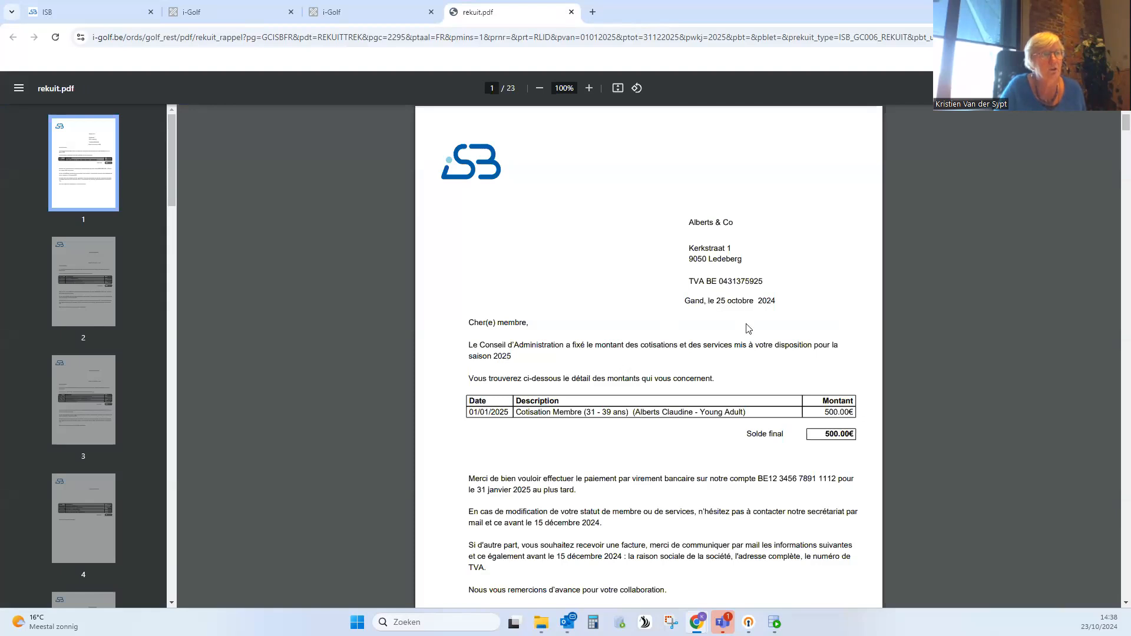
- Check the dates and deadlines on the first statement pages and the MAFG and MVVG descriptions on page 4
scroll(755, 324, "down", 3)
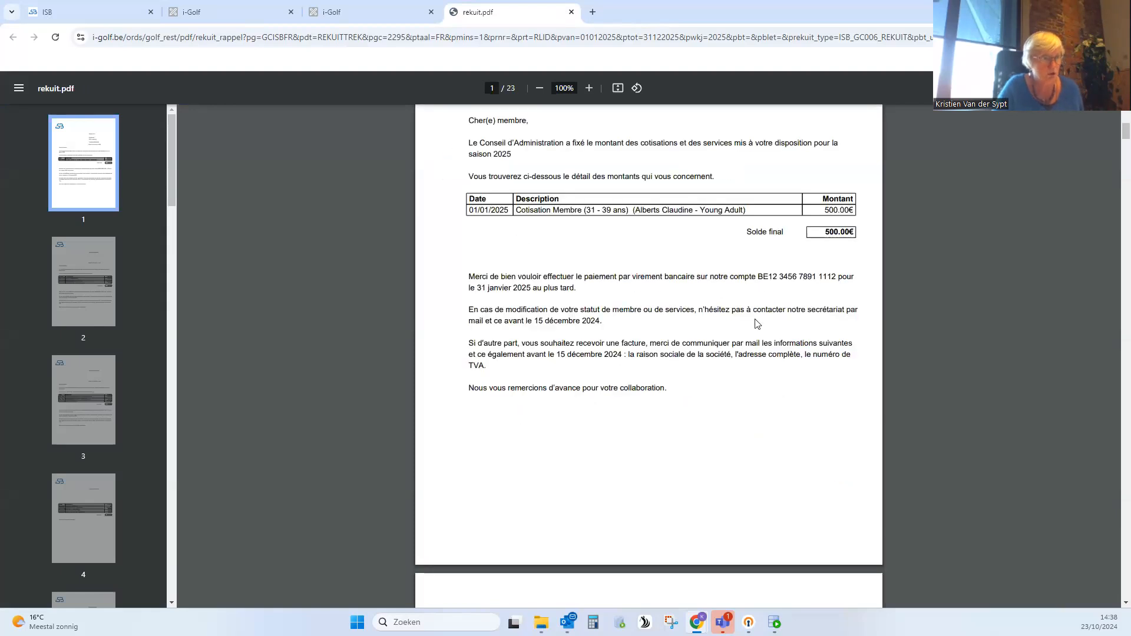
scroll(758, 323, "down", 2)
scroll(757, 327, "down", 3)
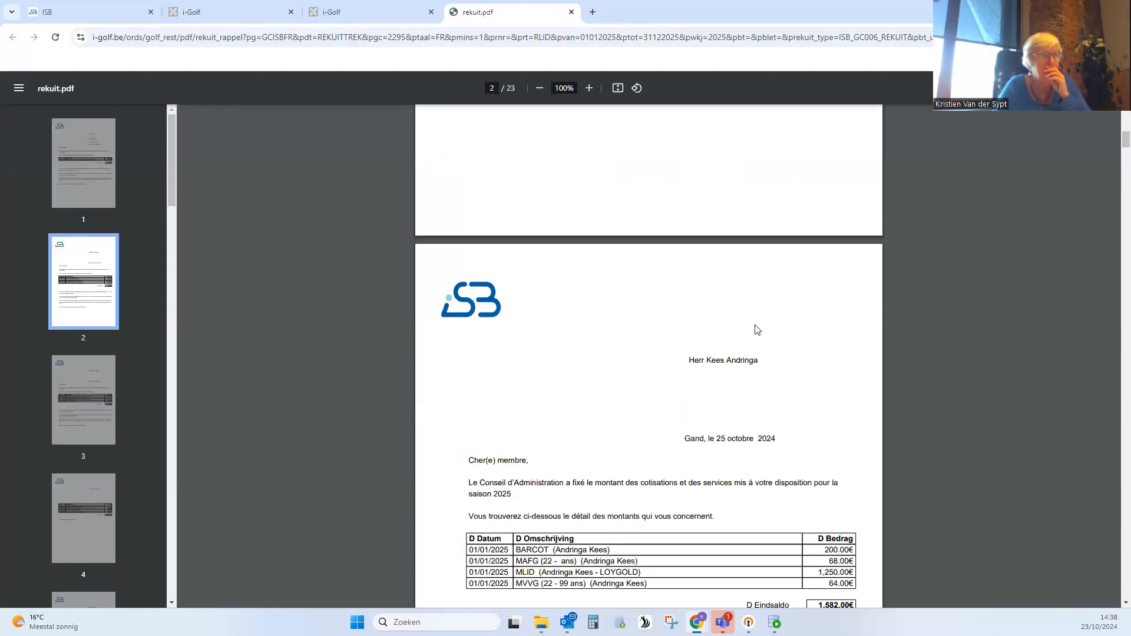
scroll(758, 330, "down", 10)
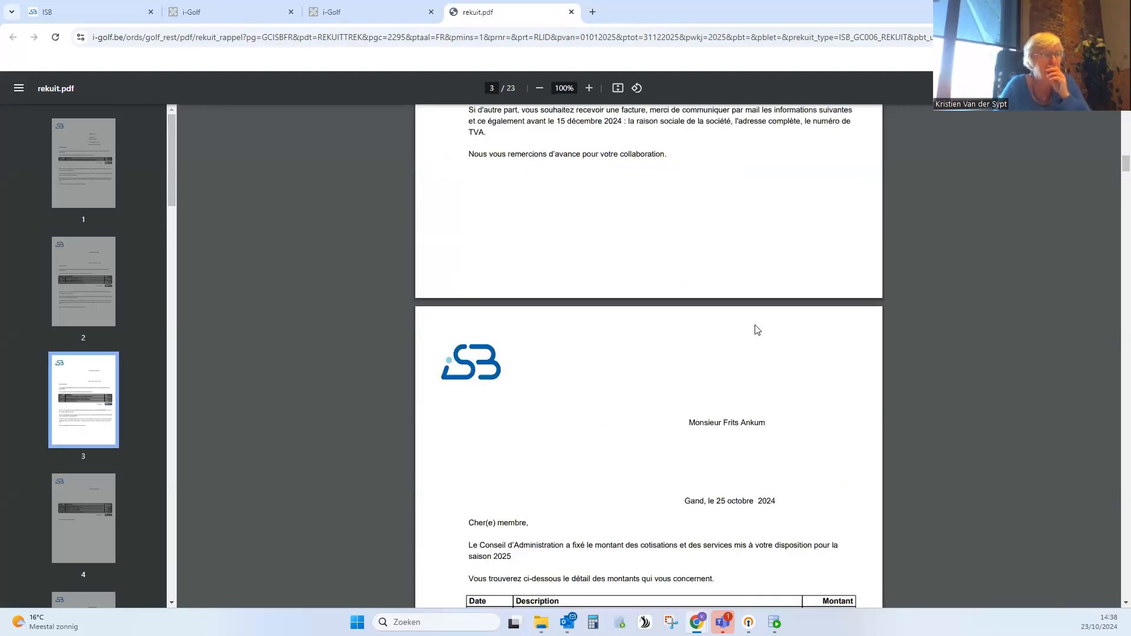
scroll(756, 329, "down", 14)
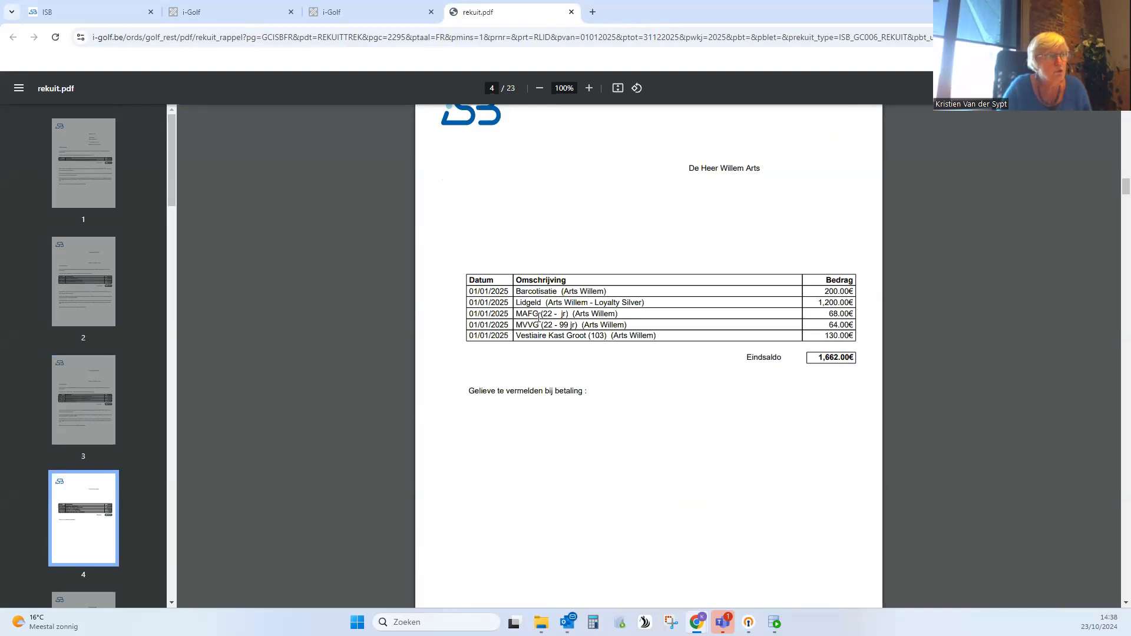
left_click_drag(539, 315, 518, 313)
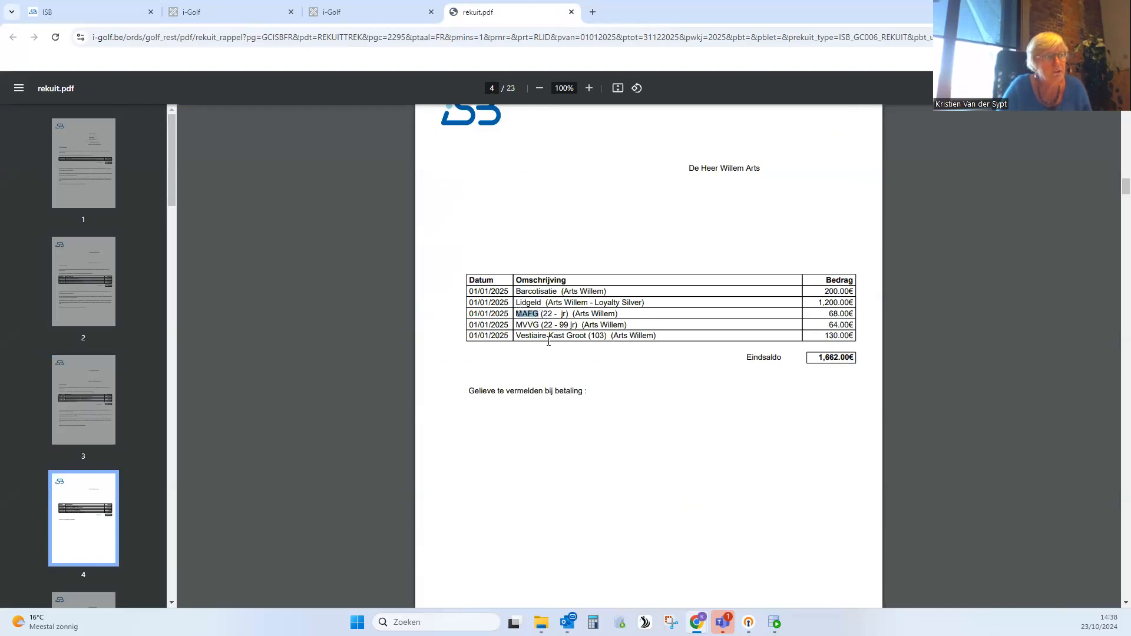
left_click_drag(539, 325, 519, 327)
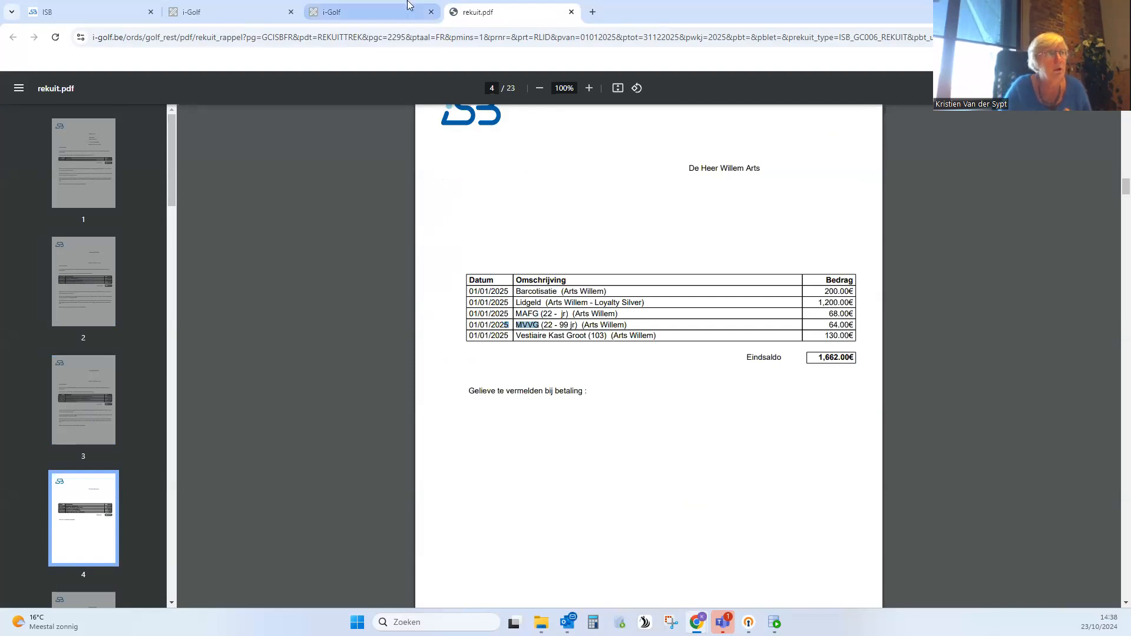
- Switch back to i-Golf and close the open statement configuration, transaction types and Mise à l'agenda pages
left_click(355, 14)
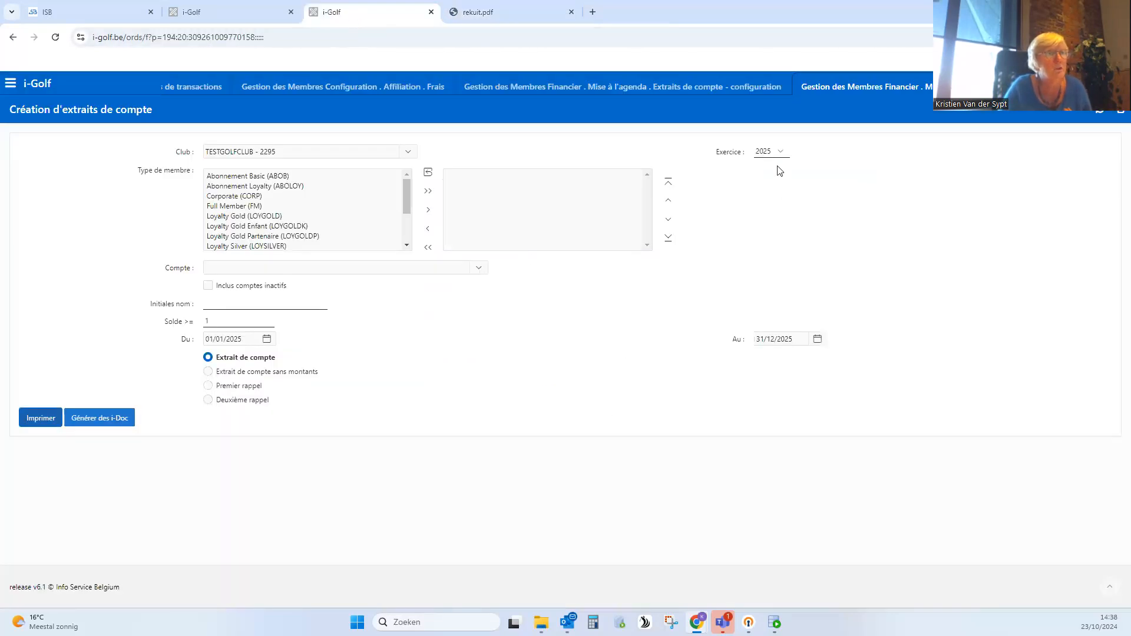
left_click(702, 92)
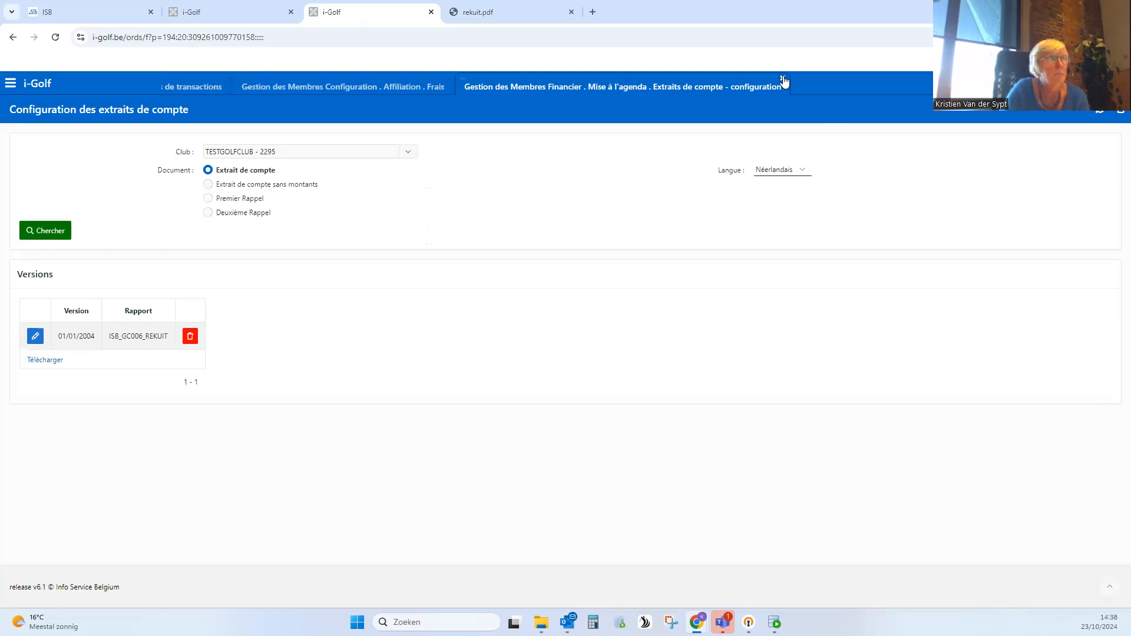
left_click(783, 78)
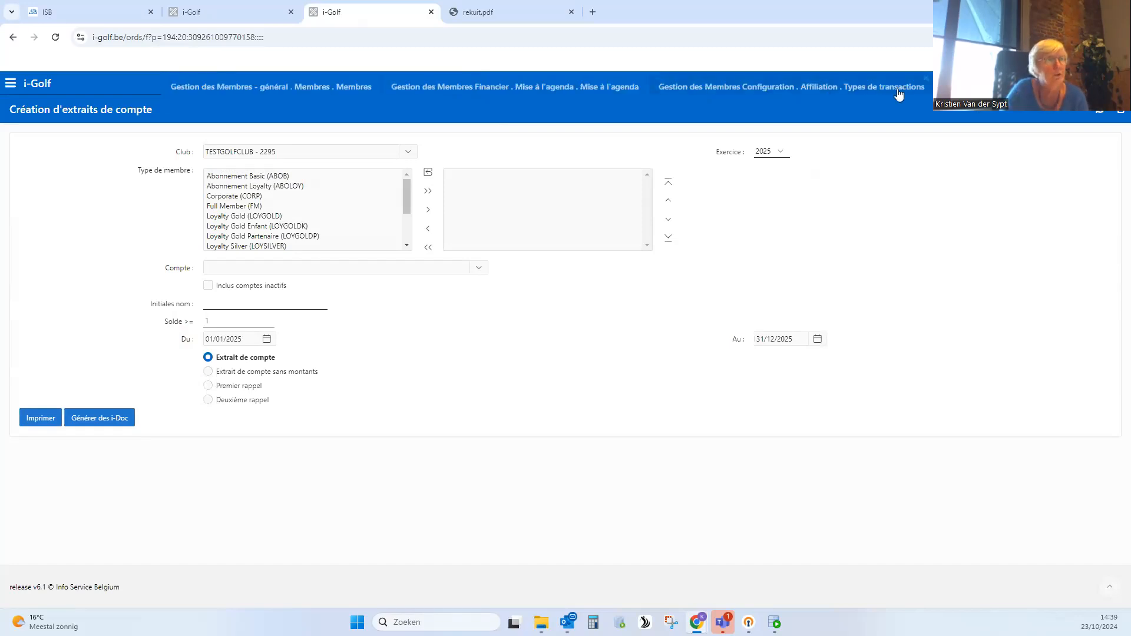
left_click(928, 79)
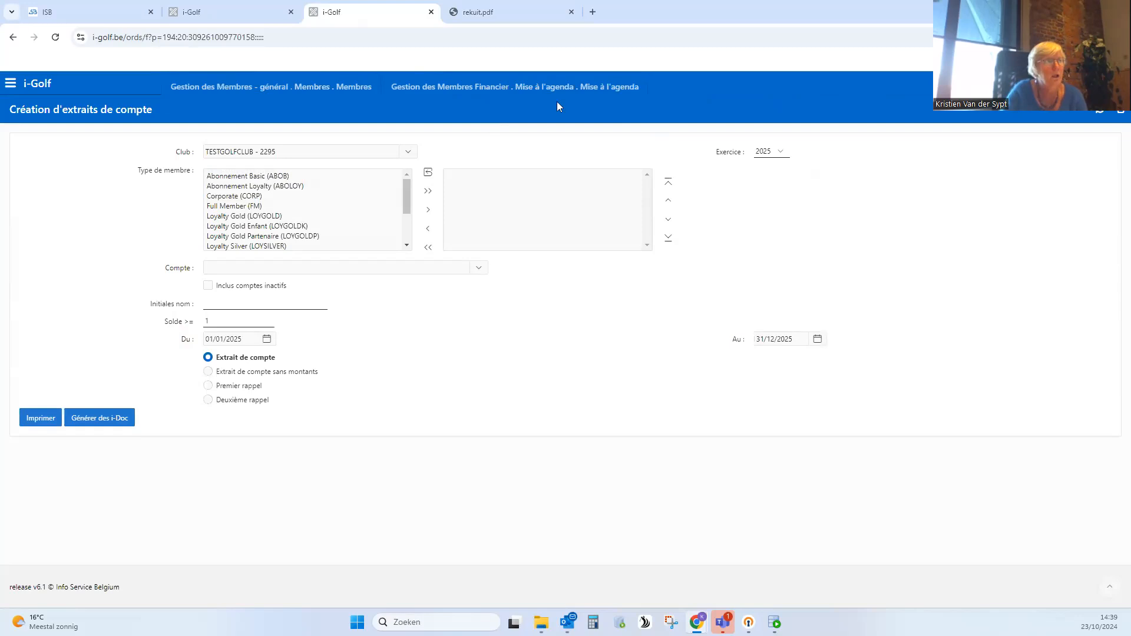
left_click(639, 78)
- Open the Mise à l'agenda overview for exercise 2025 and reverse its posted entries (Contre-passer)
left_click(9, 83)
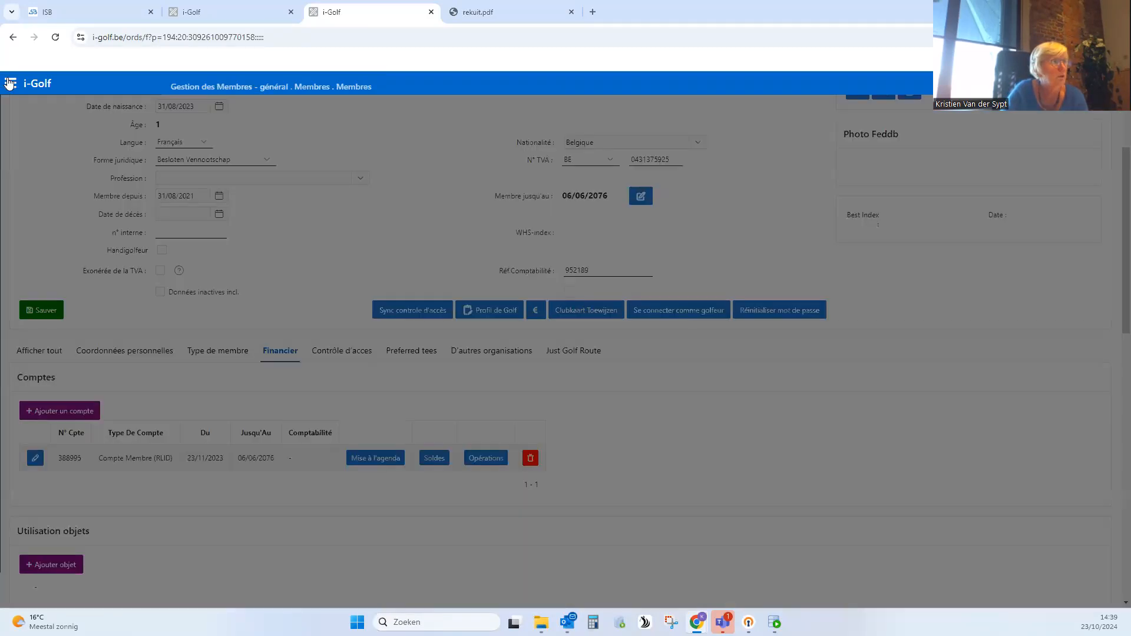
left_click(238, 155)
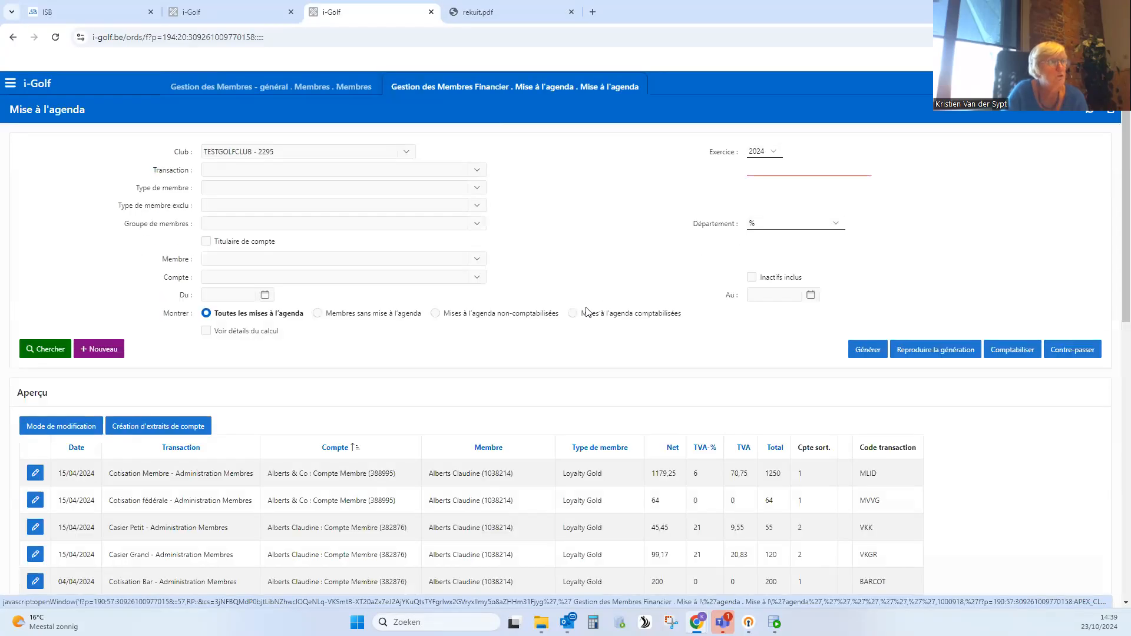
left_click(763, 149)
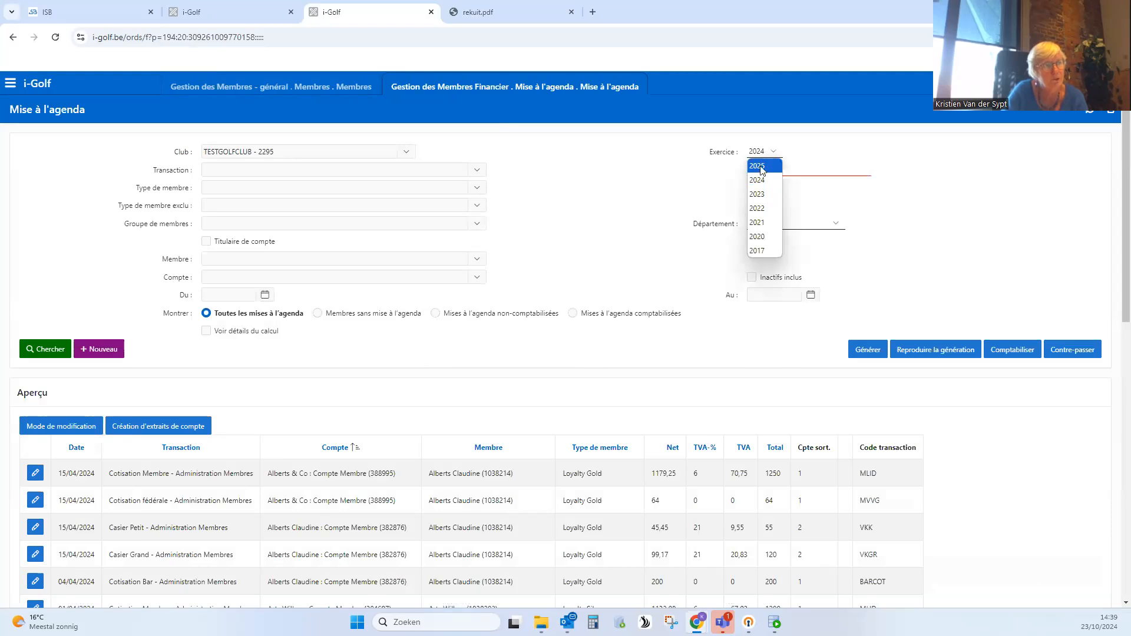
left_click(763, 166)
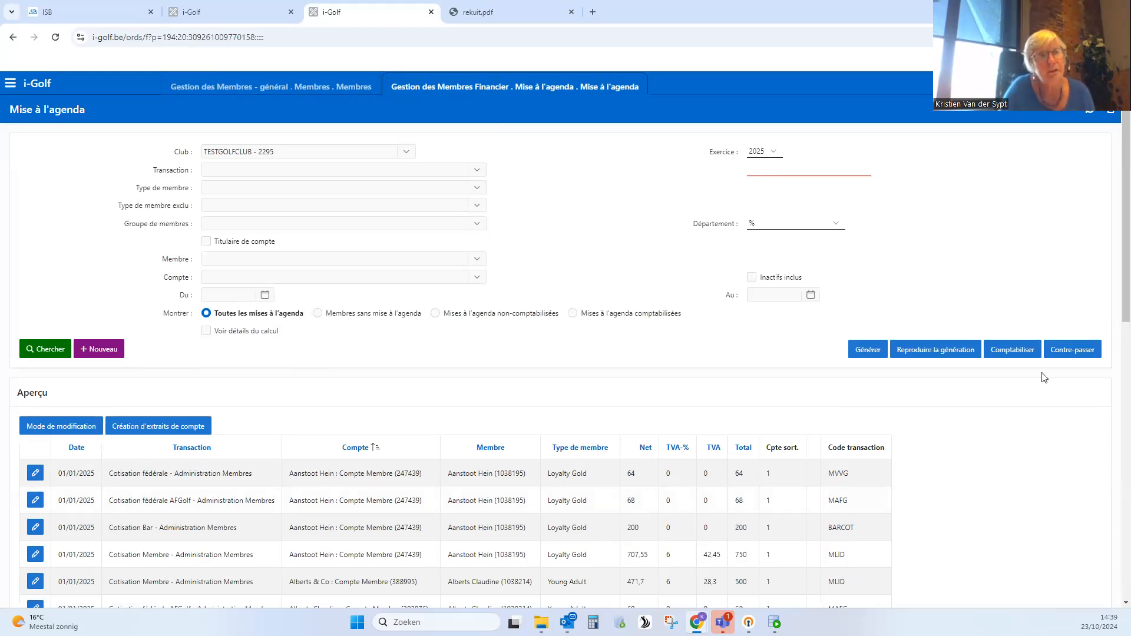
left_click(1080, 352)
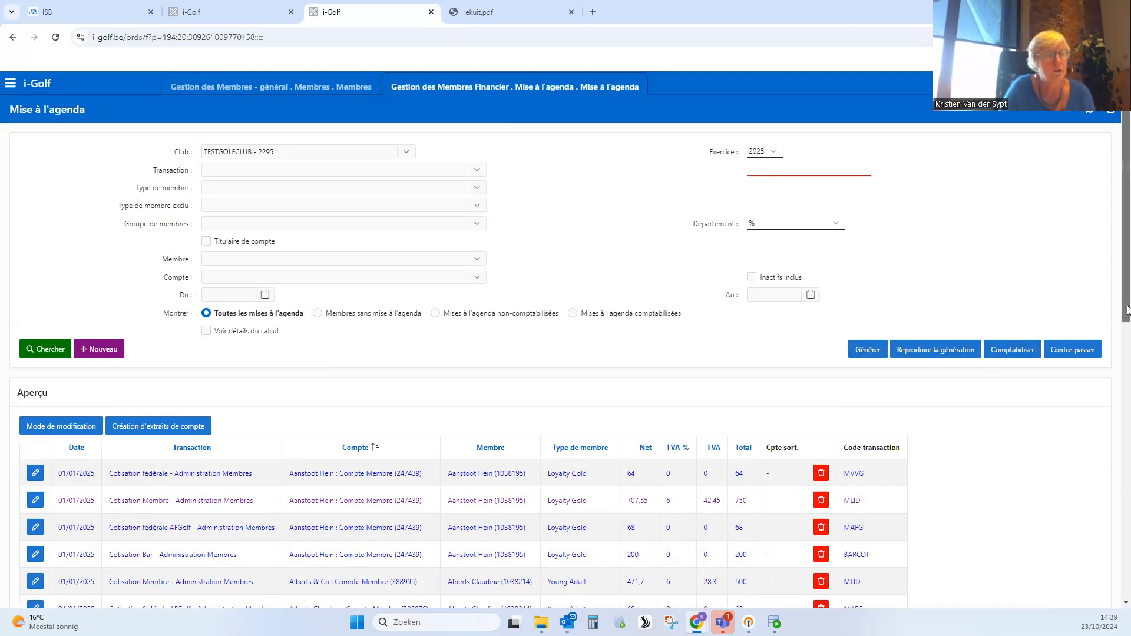
- Delete the generated Mise à l'agenda entries dated 01/01/2025 to 01/01/2025 with Reproduire la génération
scroll(1127, 310, "down", 2)
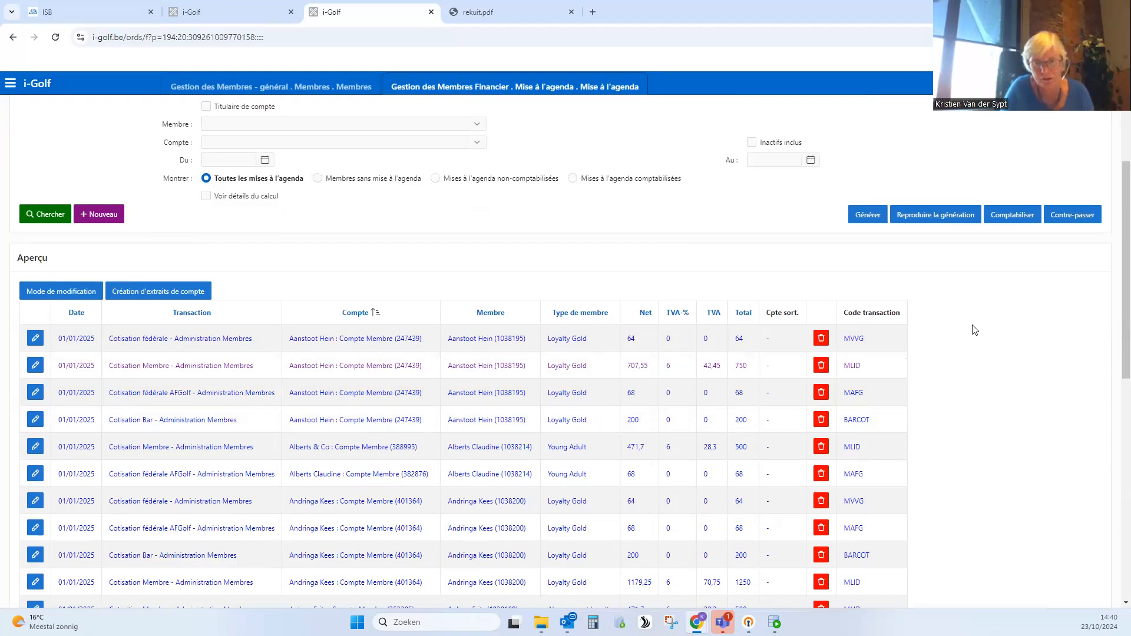
left_click(945, 218)
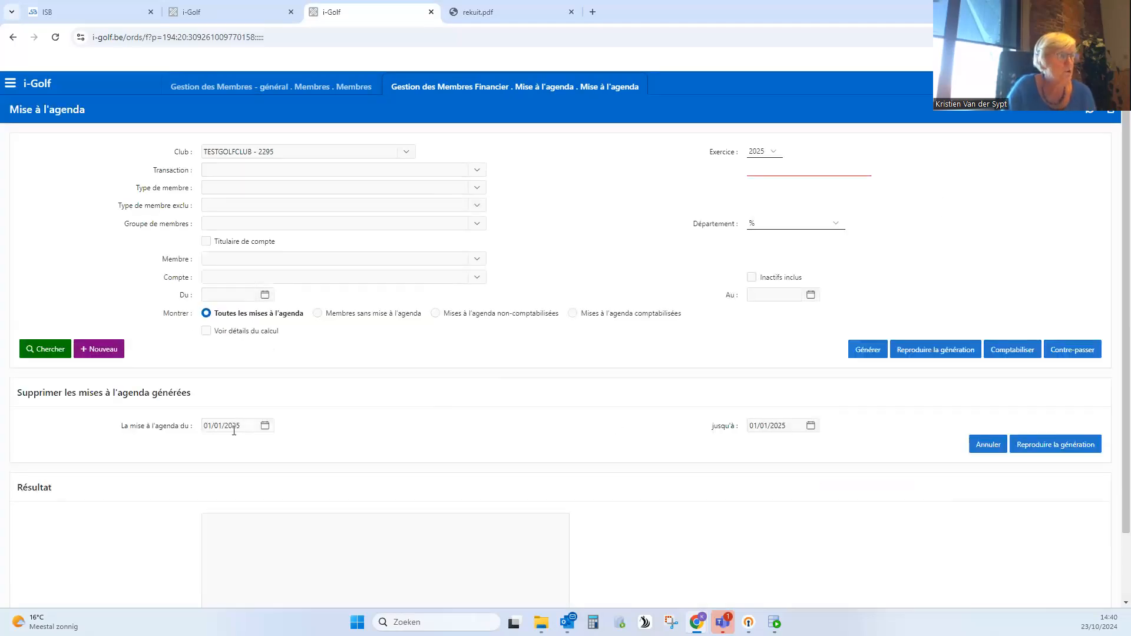
left_click(249, 425)
left_click(215, 448)
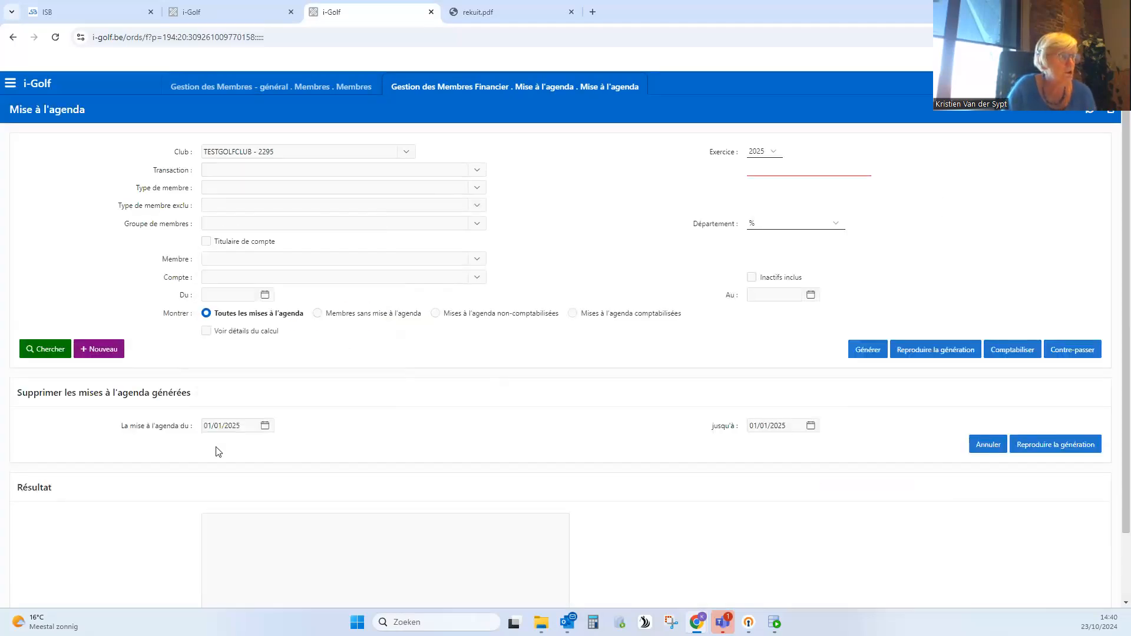
left_click(244, 426)
left_click(665, 440)
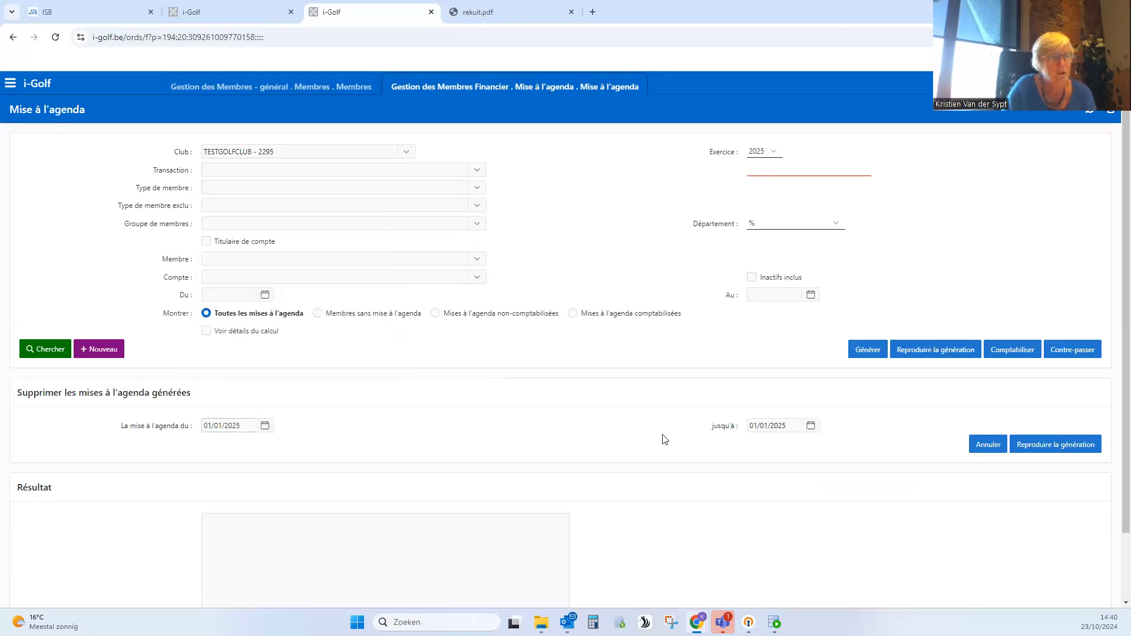
left_click(1066, 447)
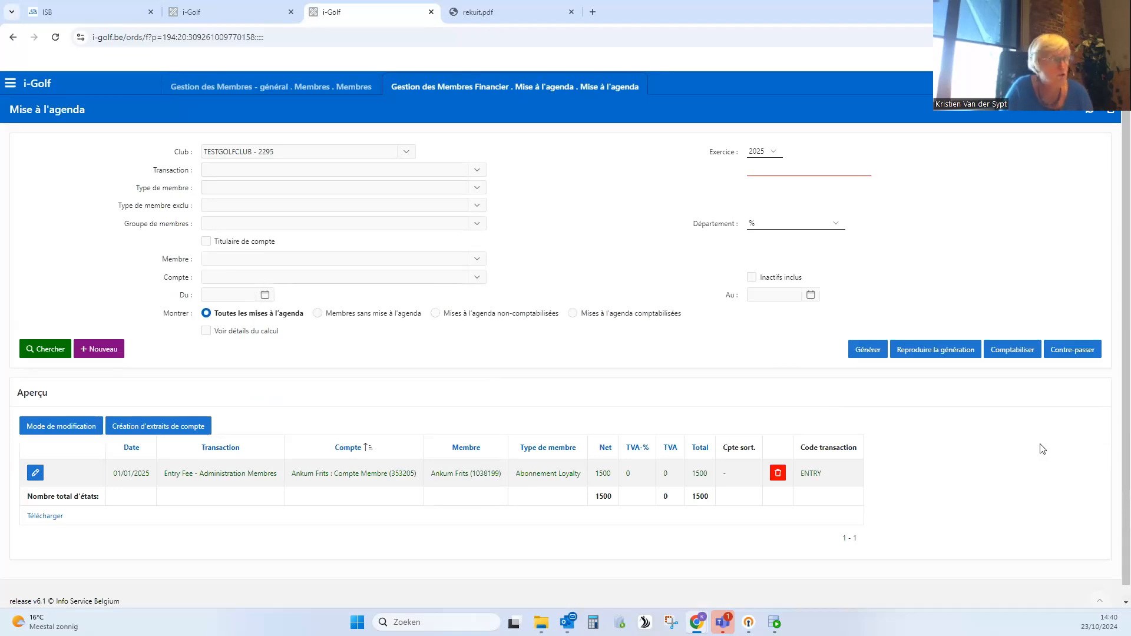
- Generate the 2025 entries again with reference date 01/01/2025 and post them to the accounts (Comptabiliser)
scroll(412, 477, "down", 1)
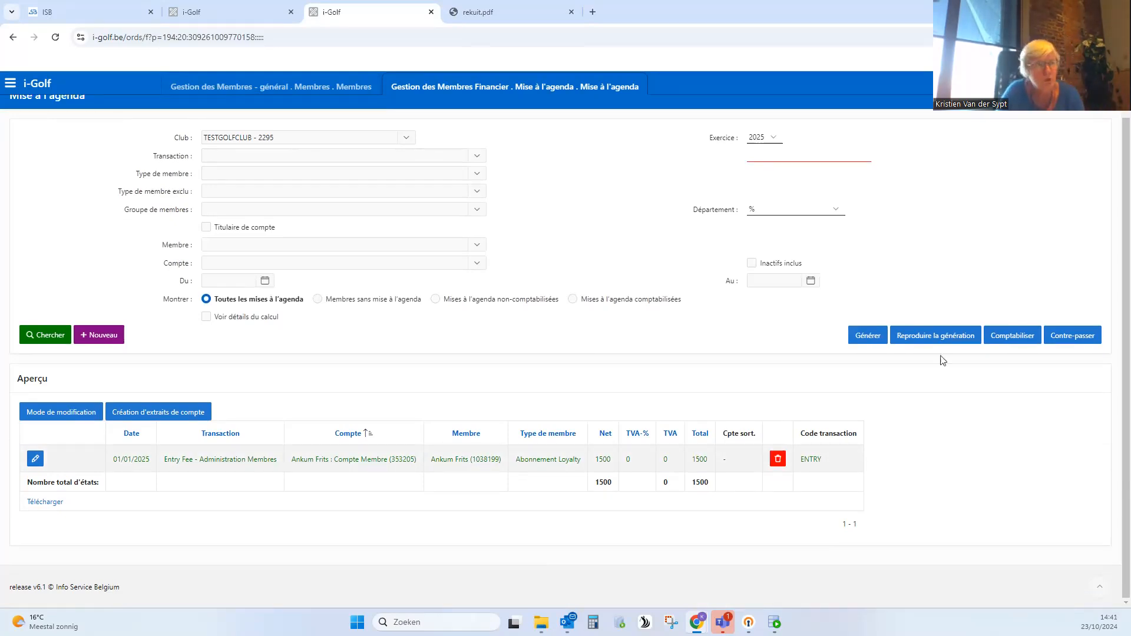
left_click(867, 336)
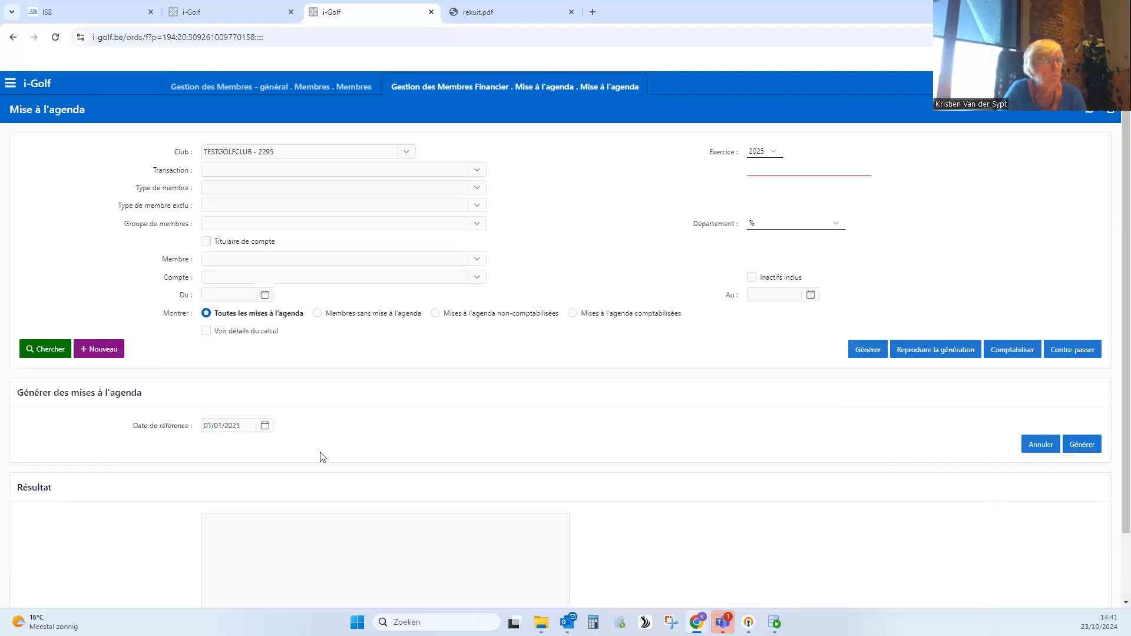
left_click(1083, 446)
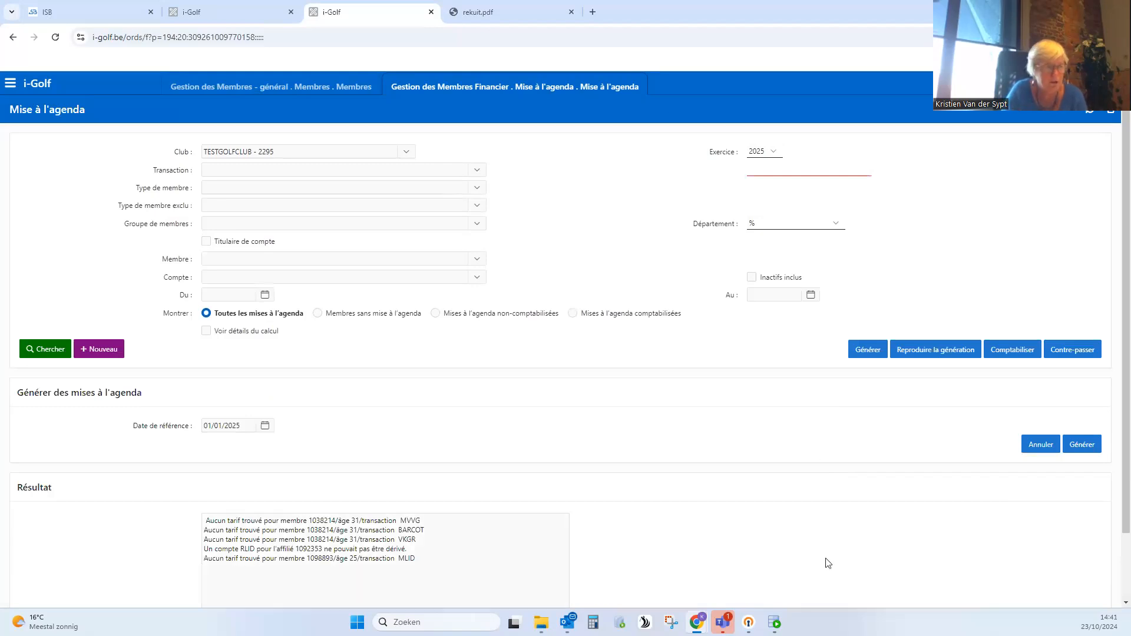
left_click(1045, 451)
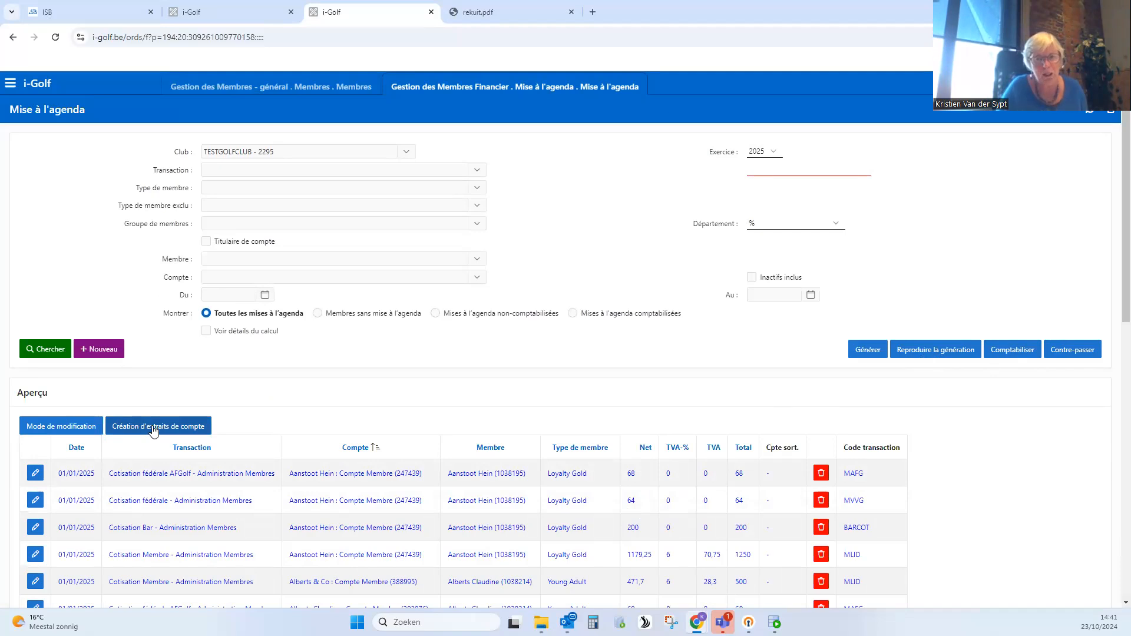
left_click(1020, 352)
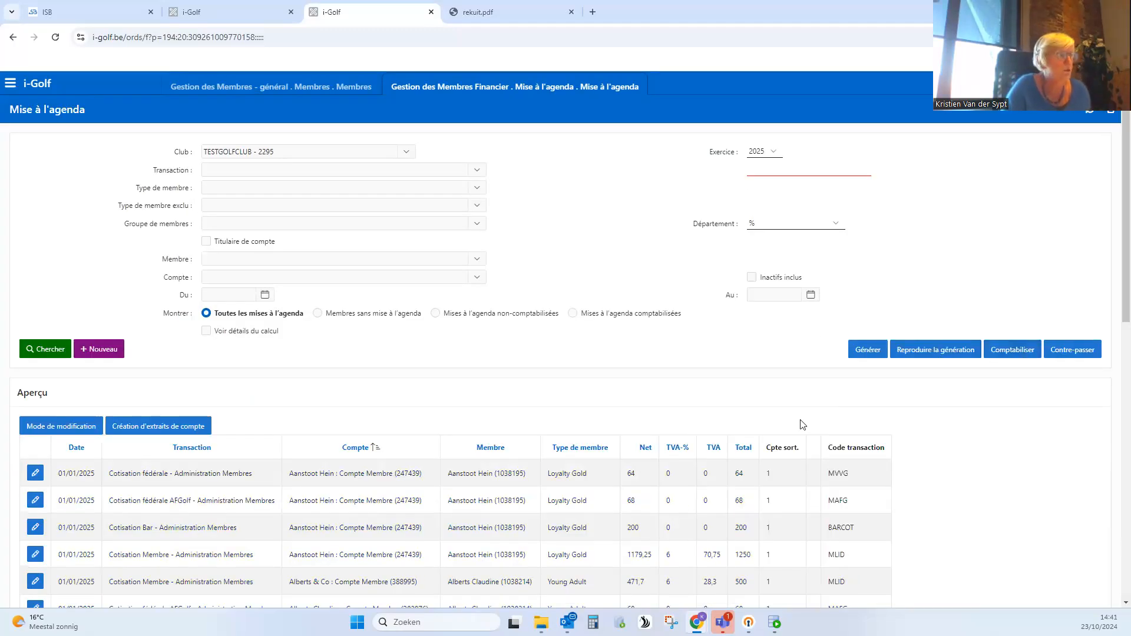
- Open the creation of account statements from the overview and set the exercise to 2025
left_click(156, 432)
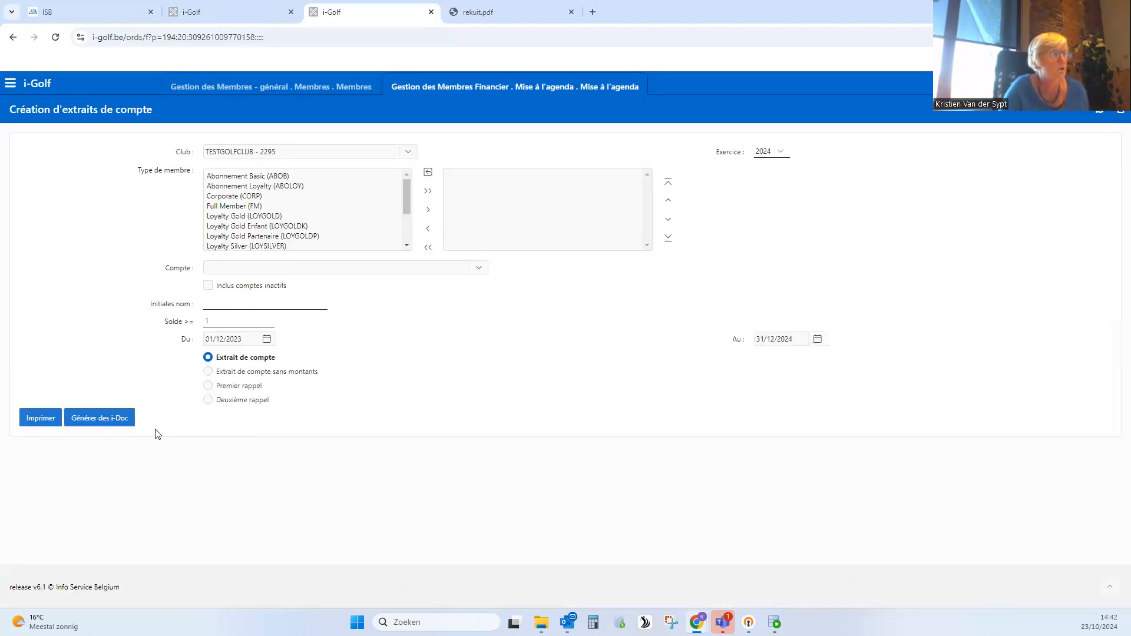
left_click(774, 154)
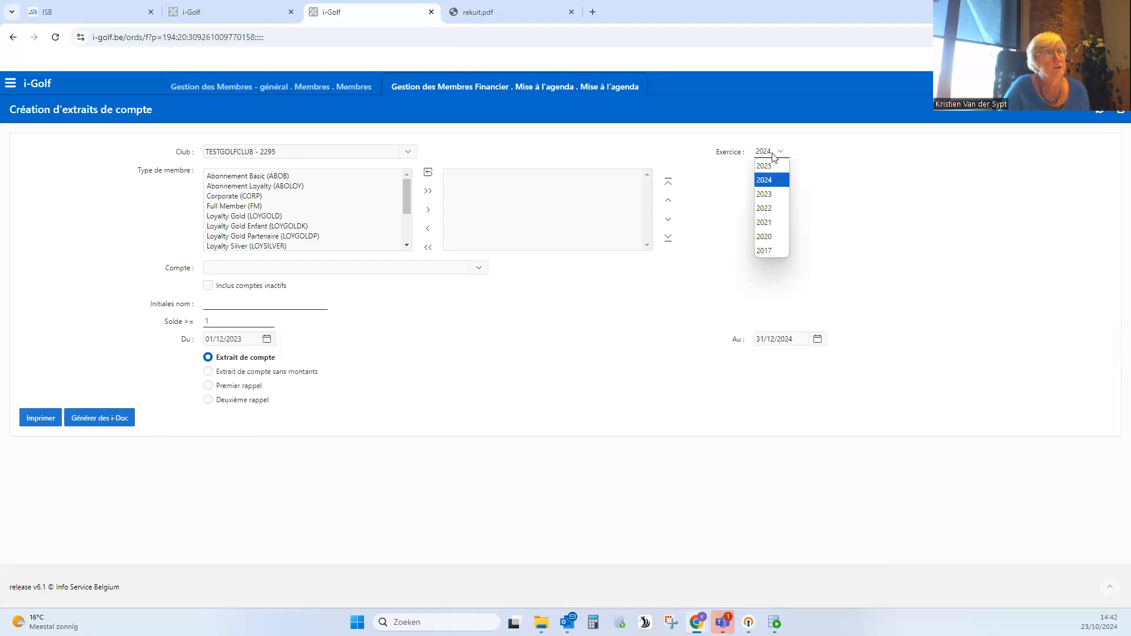
left_click(859, 172)
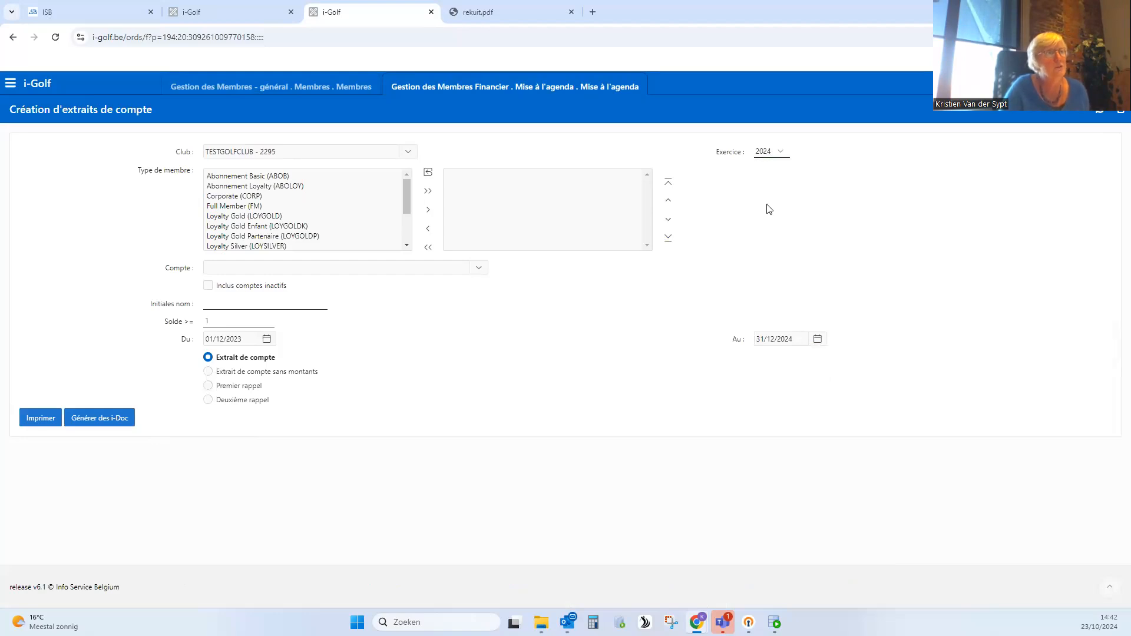
left_click(781, 152)
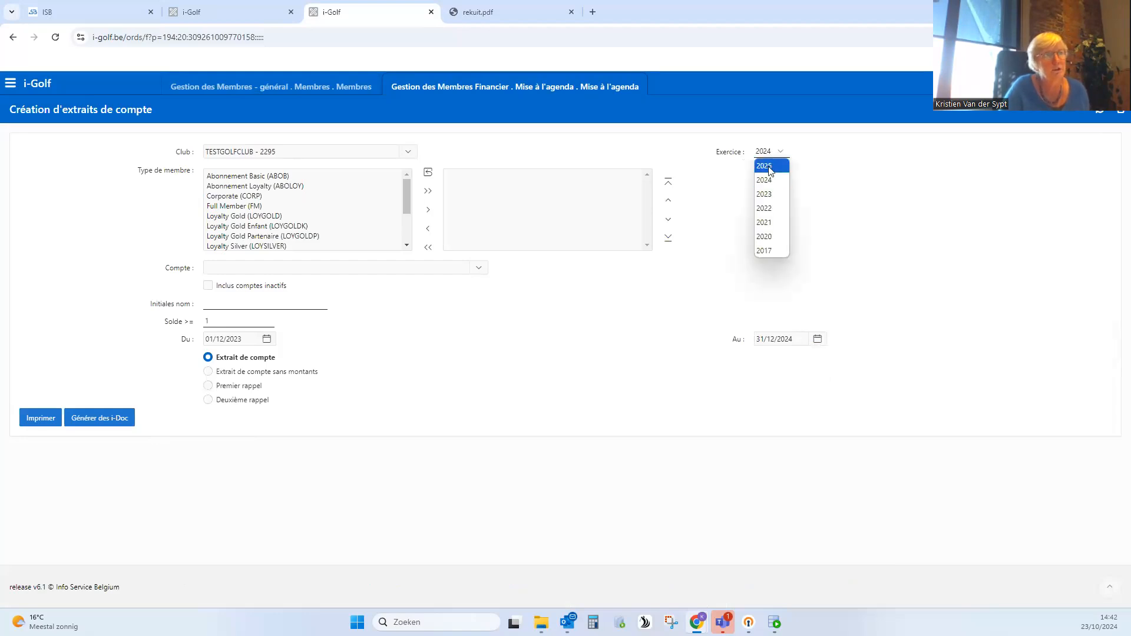
left_click(769, 167)
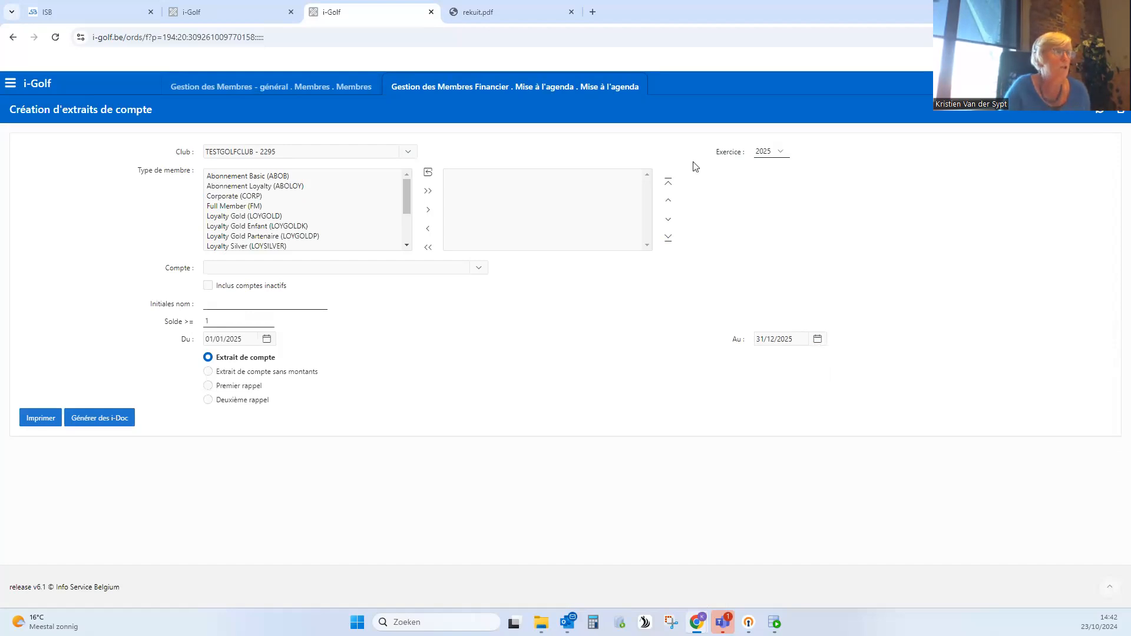
- Add Loyalty Gold, Loyalty Gold Enfant and Loyalty Gold Partenaire to the member type selection, and clear the selection again
left_click(259, 216)
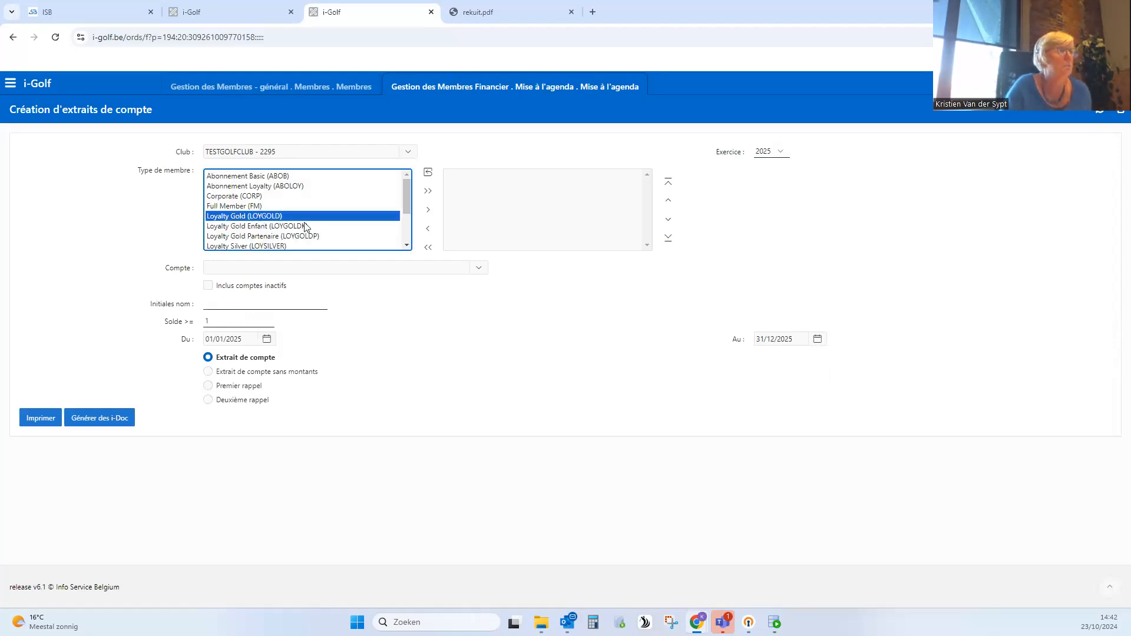
left_click(428, 210)
left_click(274, 217)
left_click(440, 210)
left_click(301, 218)
left_click(452, 210)
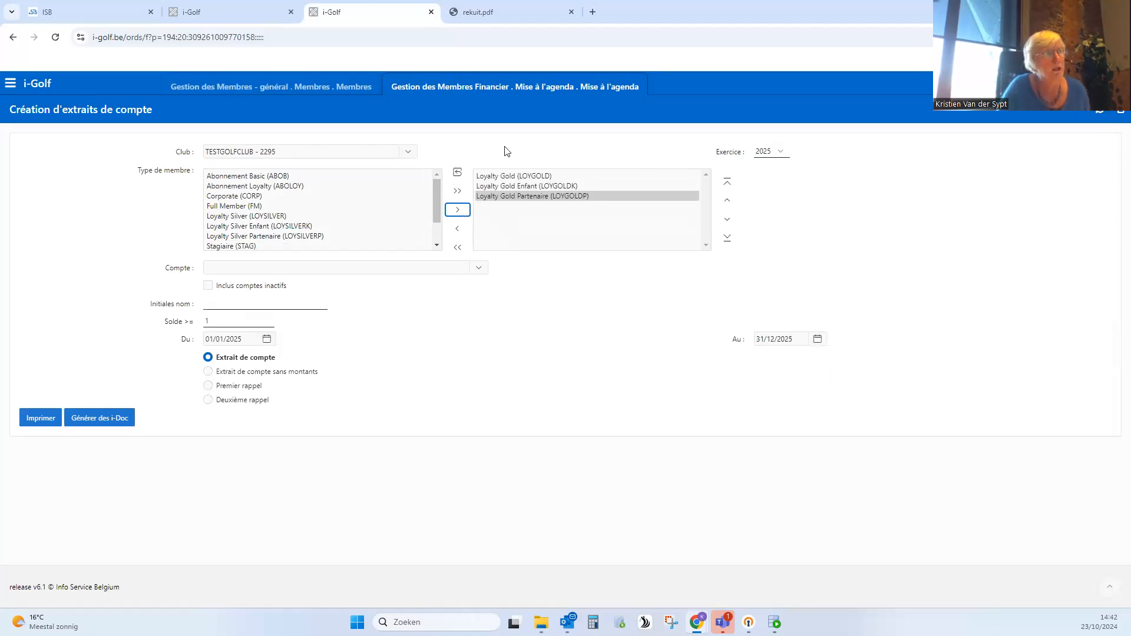
left_click(604, 305)
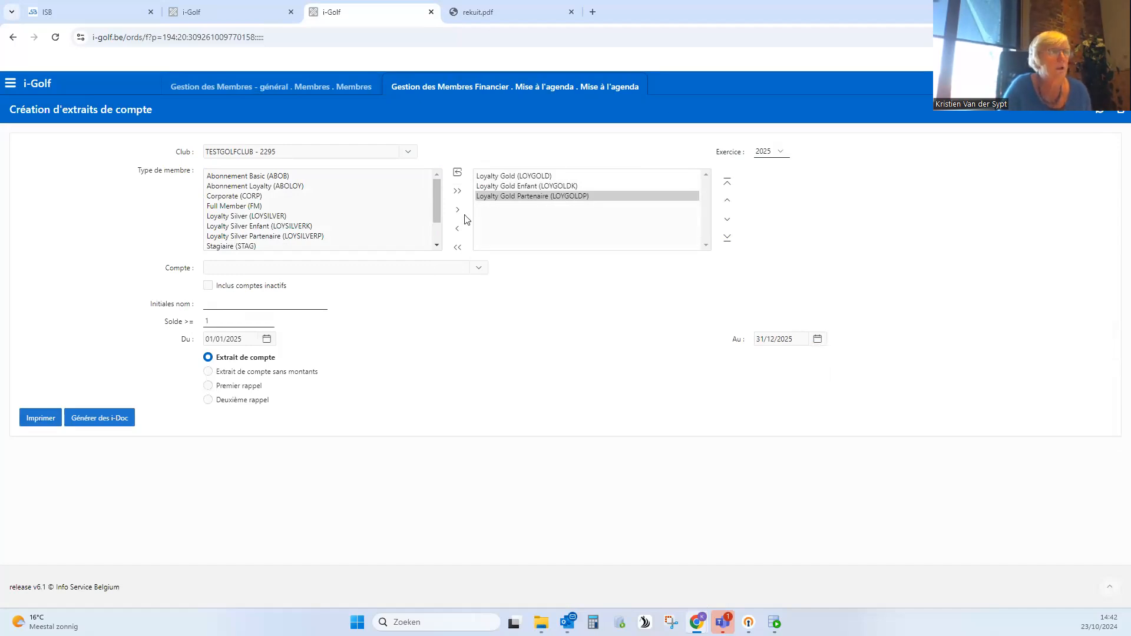
left_click(452, 250)
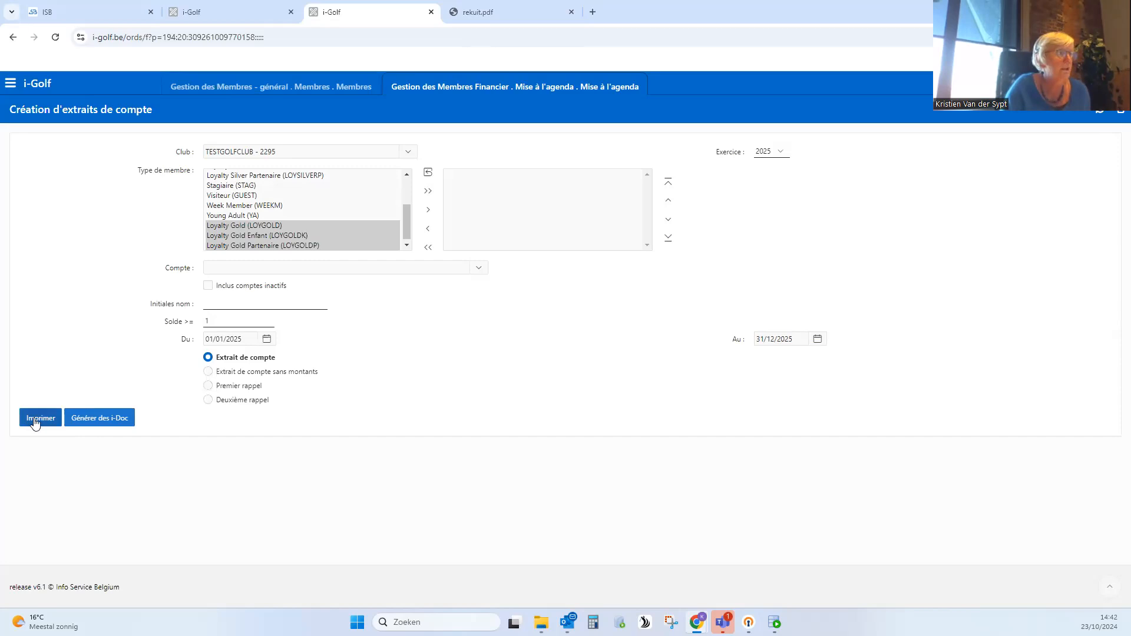
- Generate the i-Docs for the 2025 account statements and leave the statement and member detail pages
left_click(102, 419)
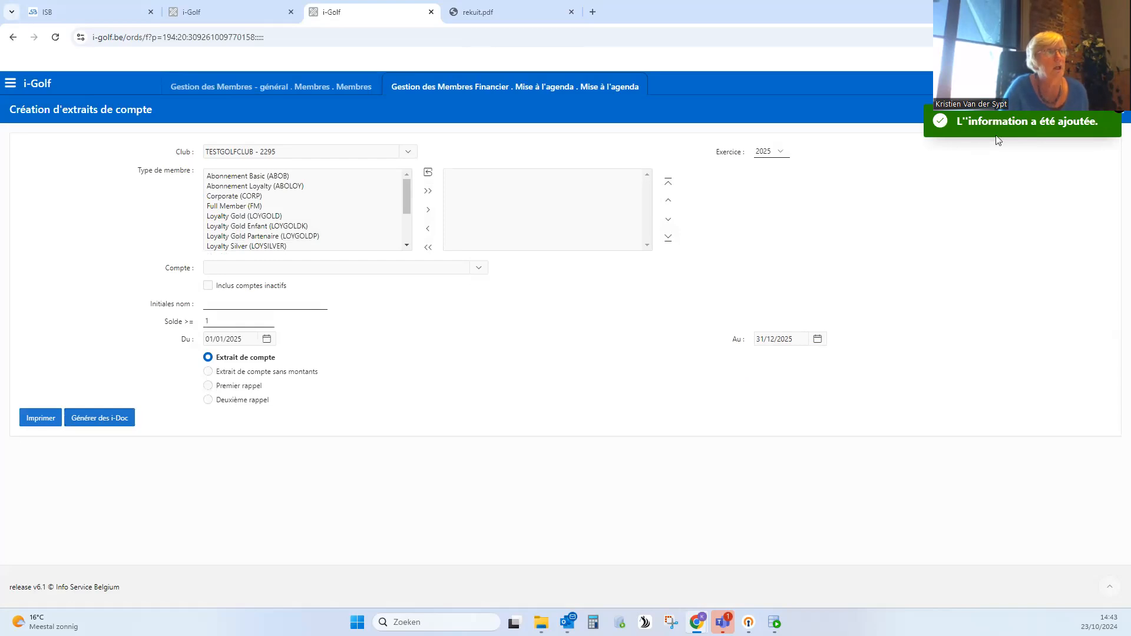
left_click(641, 80)
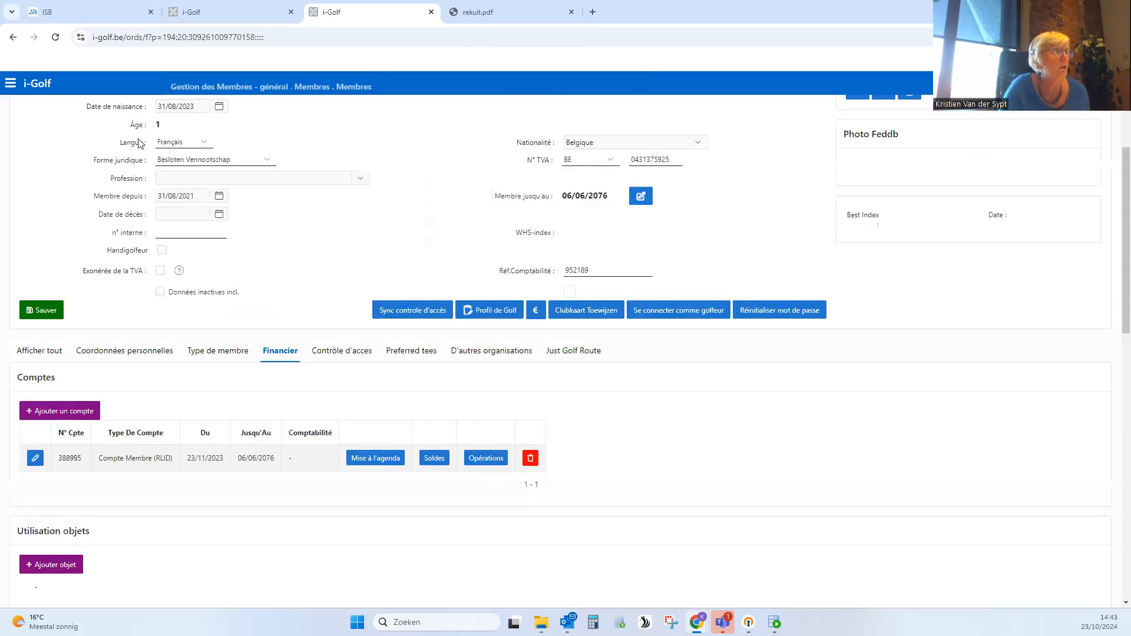
scroll(72, 127, "up", 2)
left_click(41, 150)
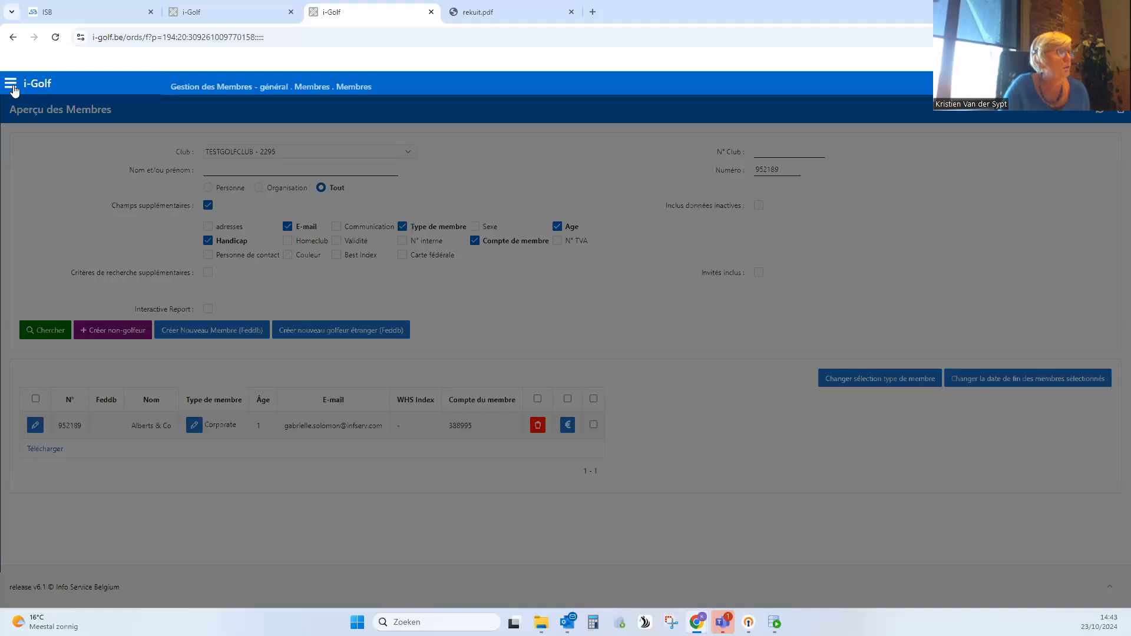
- Go to the i-Doc Mail overview and open the details of the 2025 Extrait de compte i-Doc dated 23/10/2024
left_click(12, 85)
left_click(77, 237)
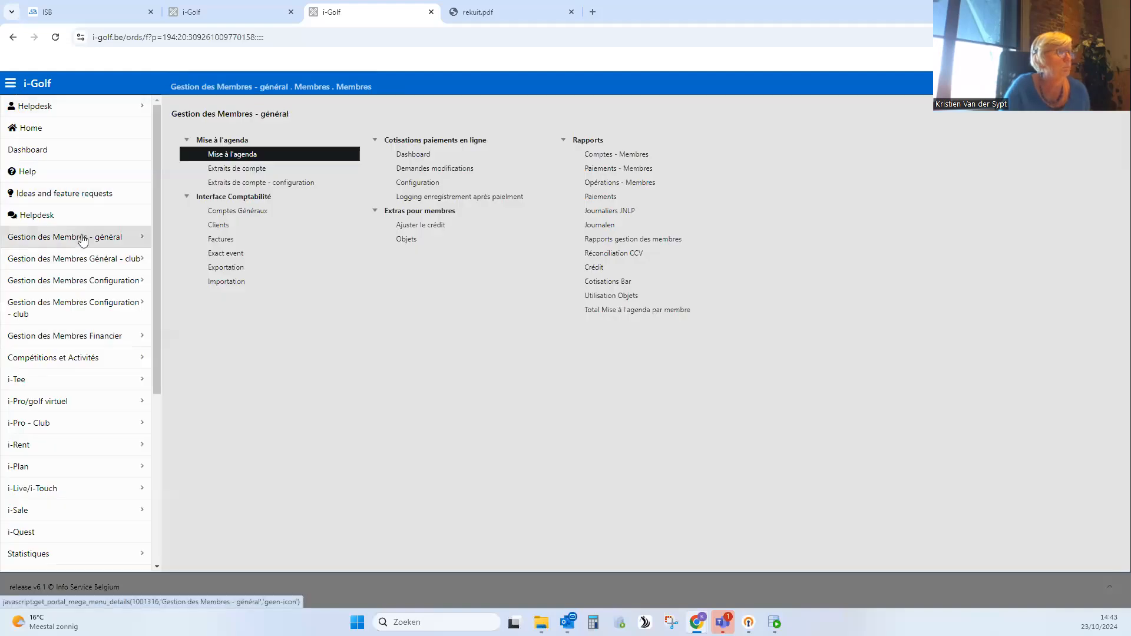
left_click(226, 270)
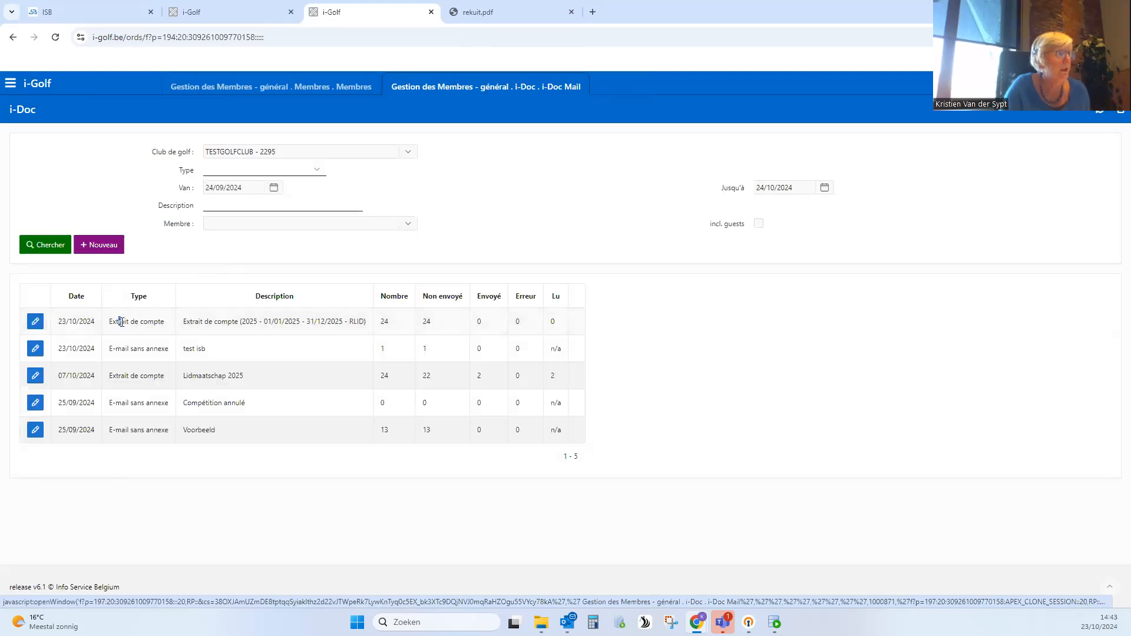
left_click_drag(138, 323, 380, 330)
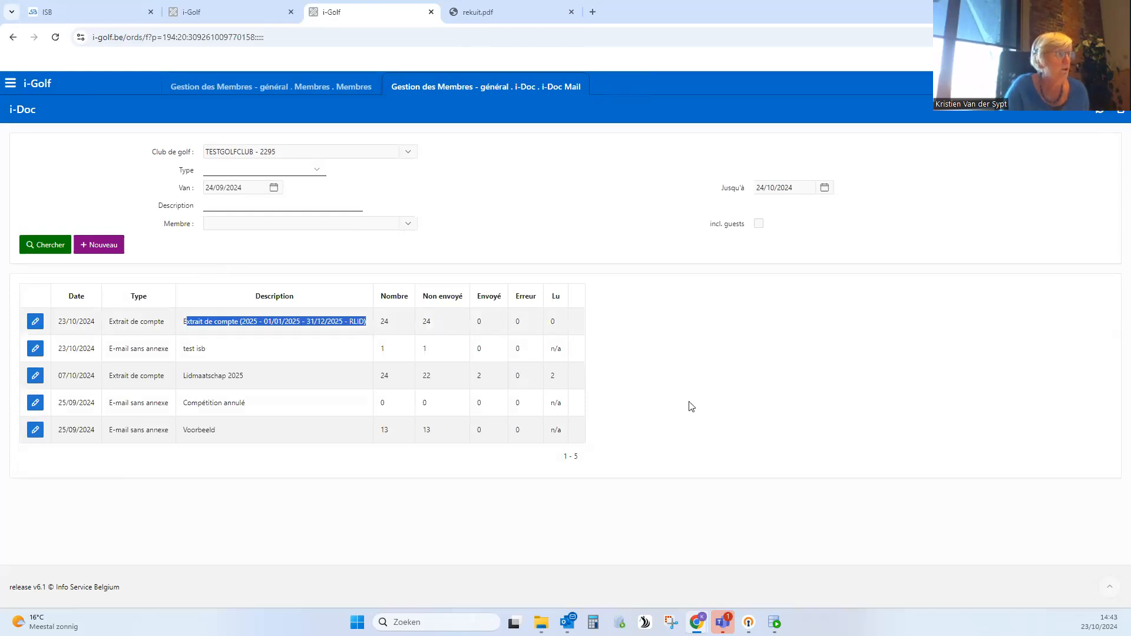
left_click(35, 323)
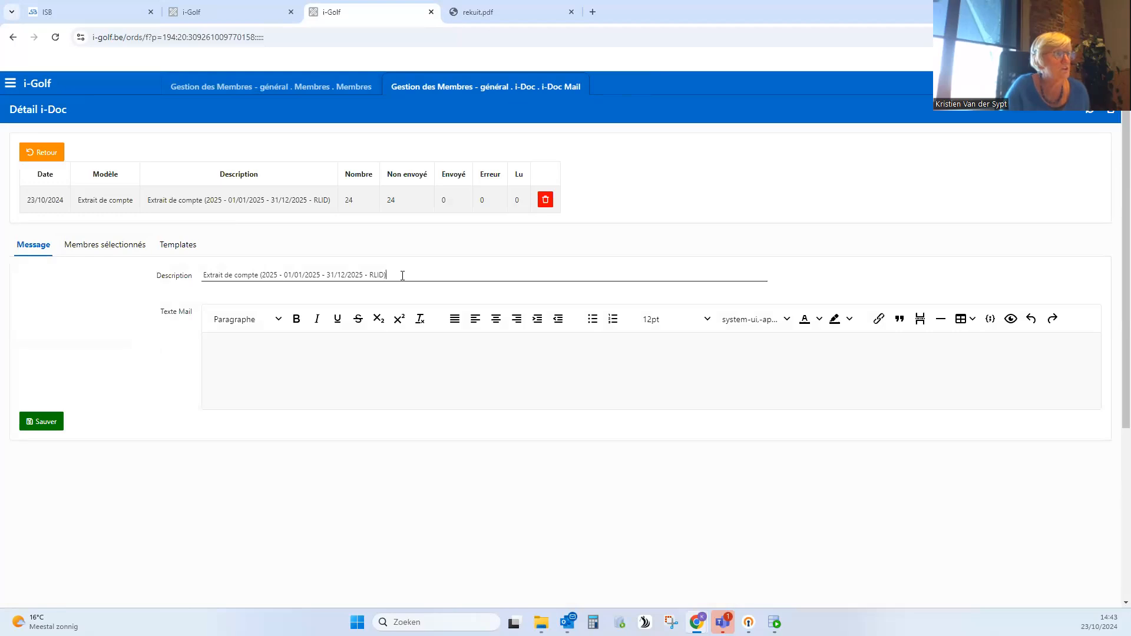
- Show the members selected for the i-Doc and check their e-mail identifications
left_click_drag(396, 275, 217, 275)
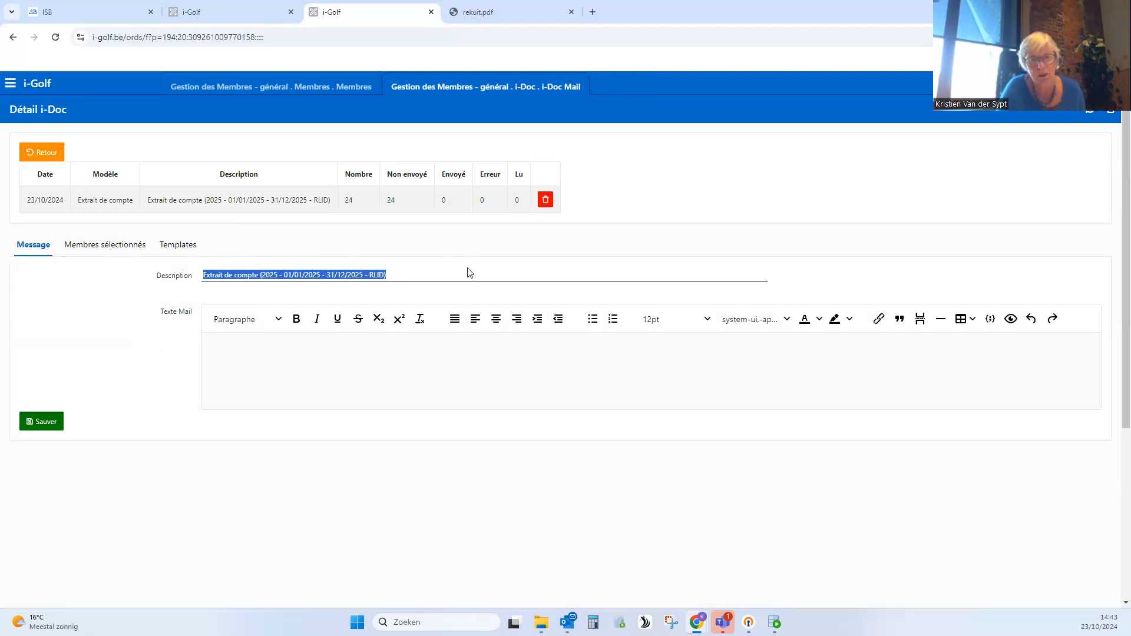
left_click(66, 326)
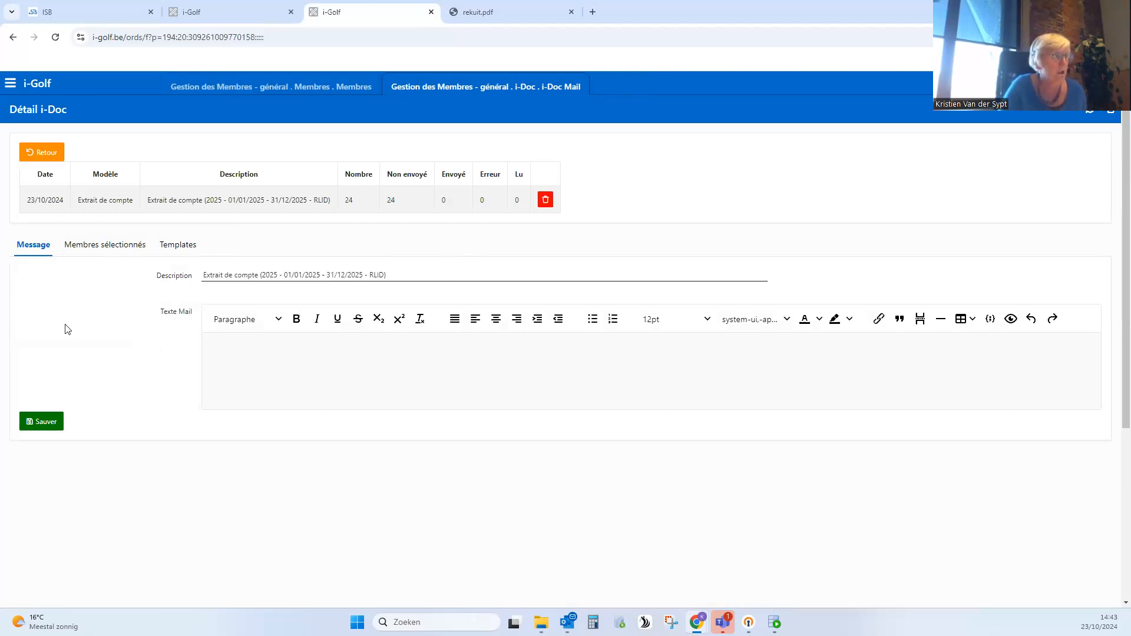
left_click(111, 246)
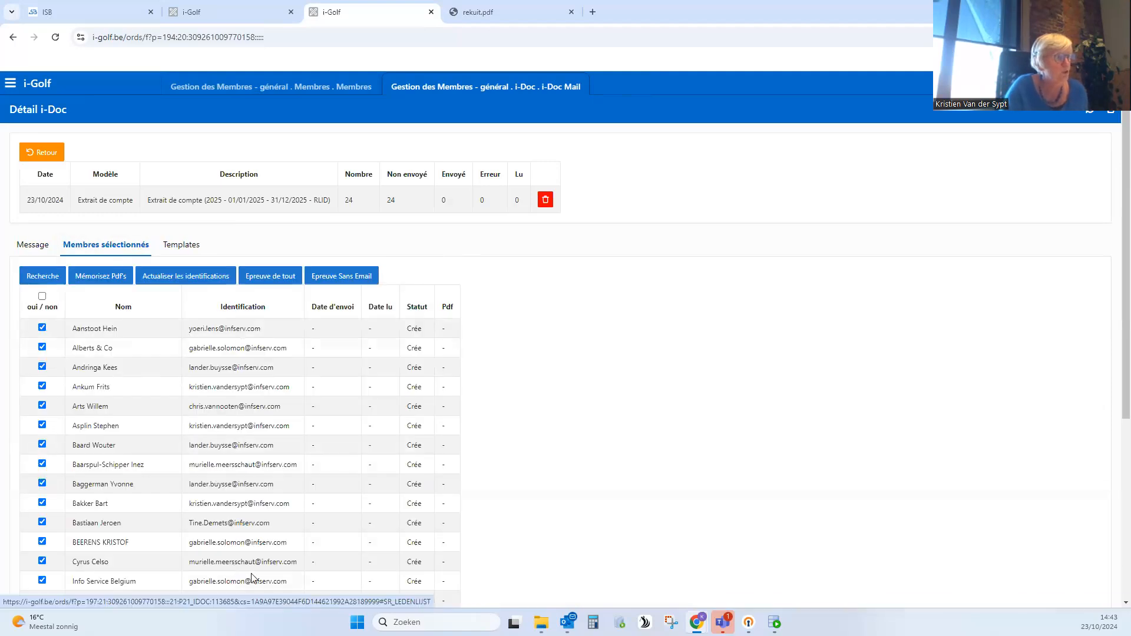
scroll(252, 577, "down", 2)
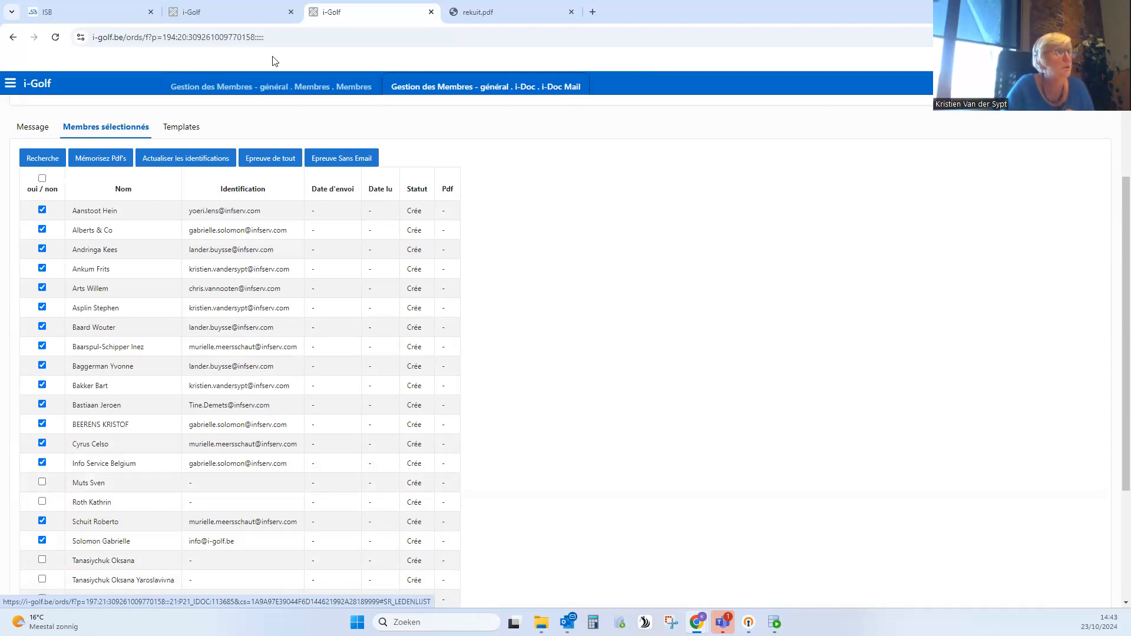
- Search the members overview by the surname of a member lacking an e-mail, without the number filter, and open that member's record
left_click(306, 90)
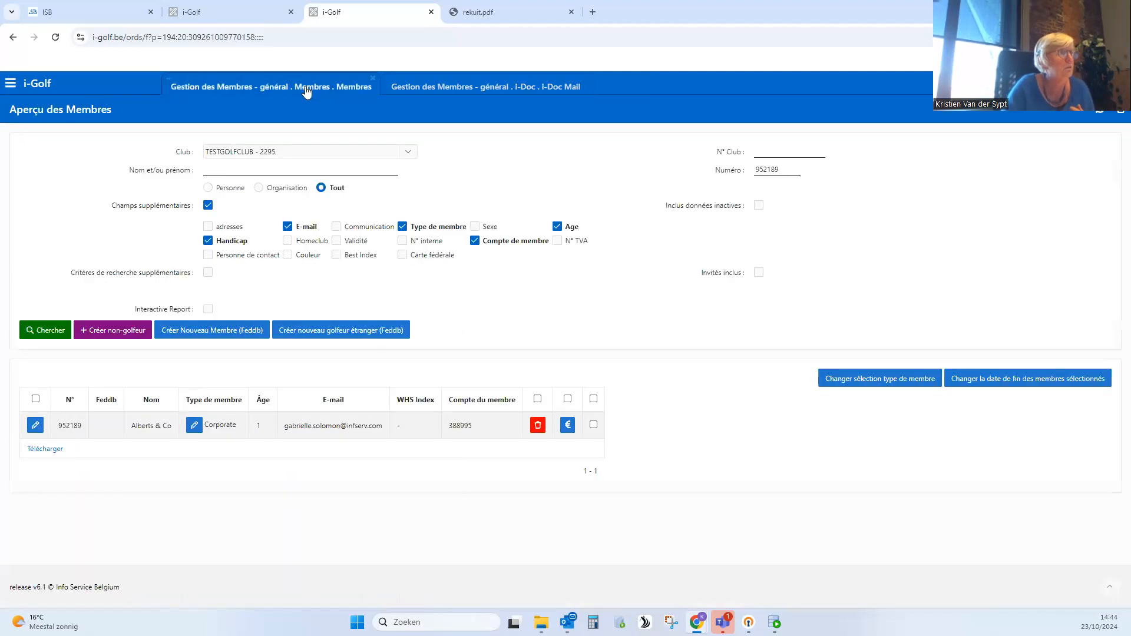
left_click(251, 172)
type("neuv")
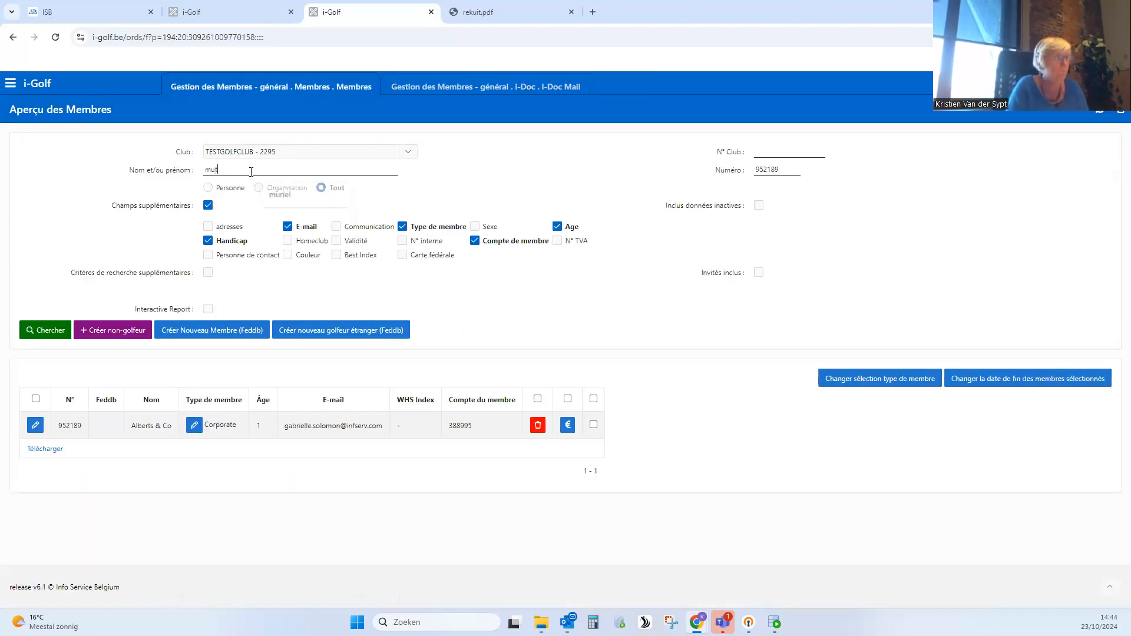
key("Return")
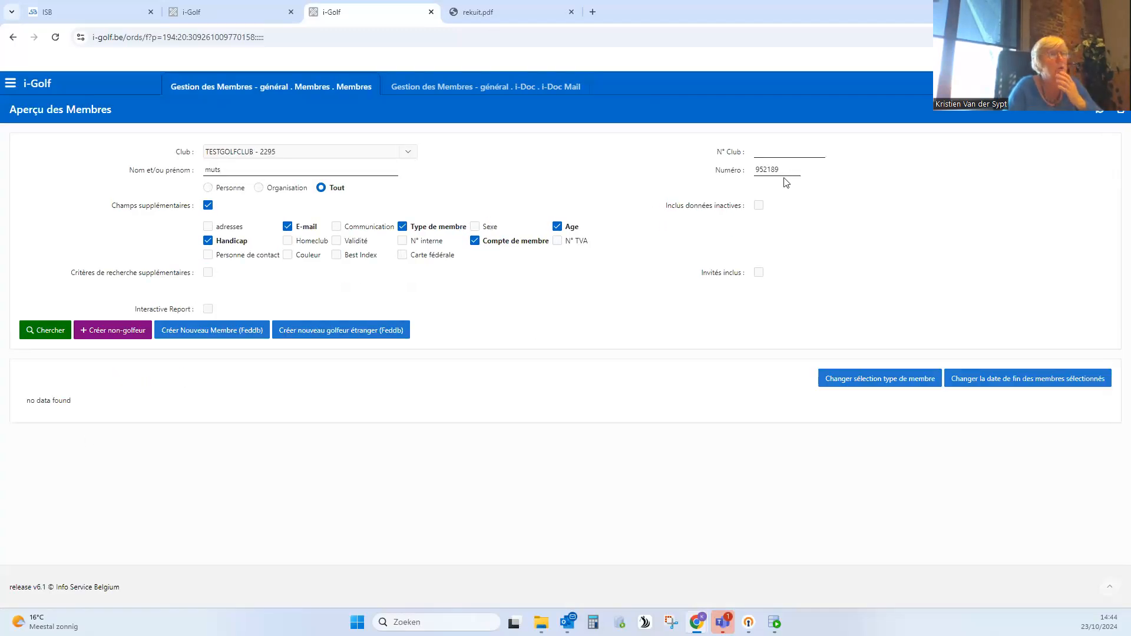
left_click_drag(756, 170, 756, 171)
key("BackSpace")
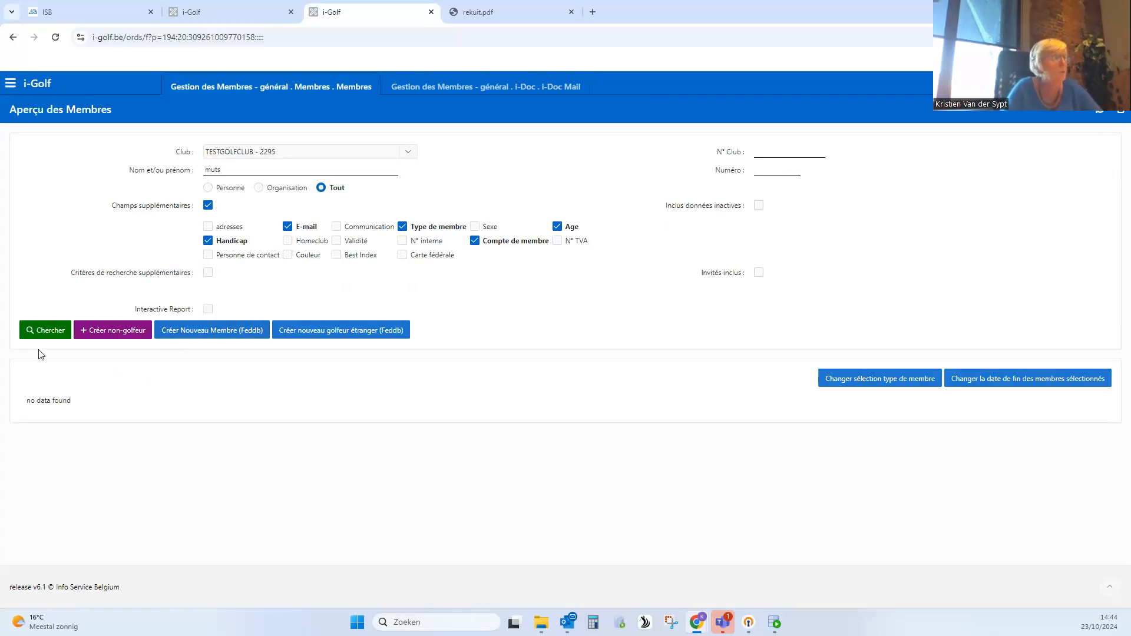
left_click(49, 331)
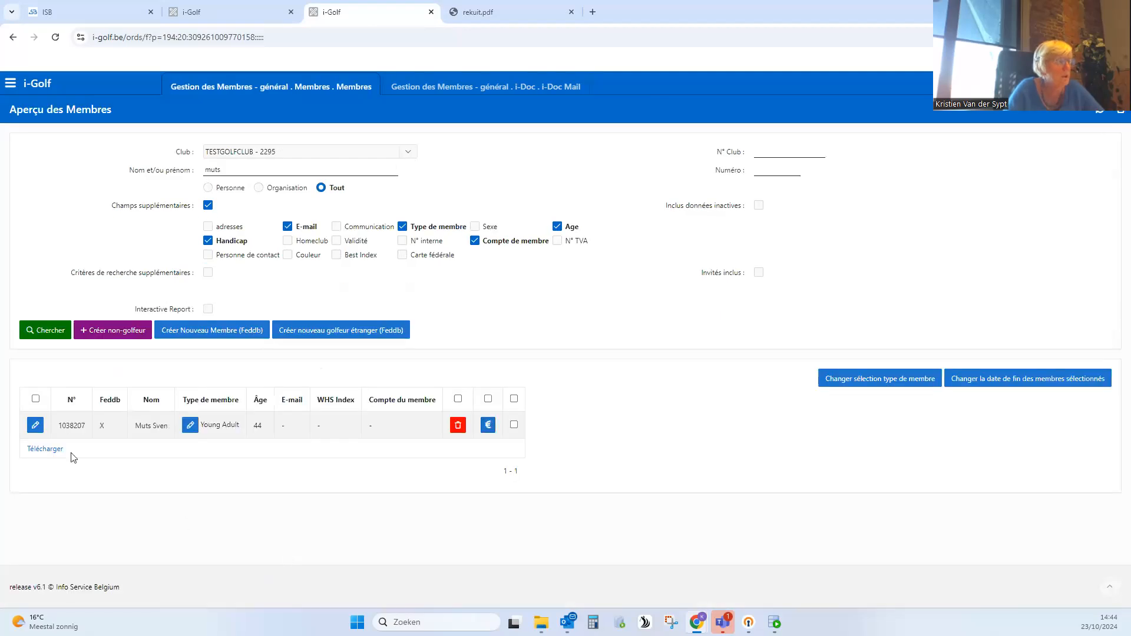
left_click(34, 426)
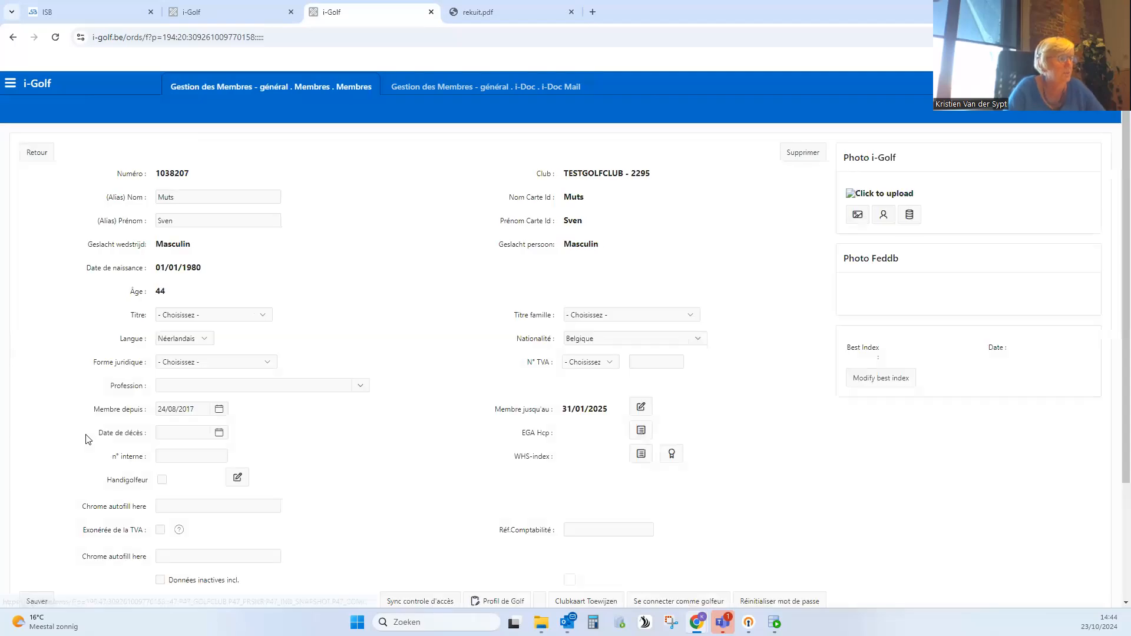
- Add an E-mail communication with the member's e-mail address to the personal details and save it
scroll(76, 400, "down", 5)
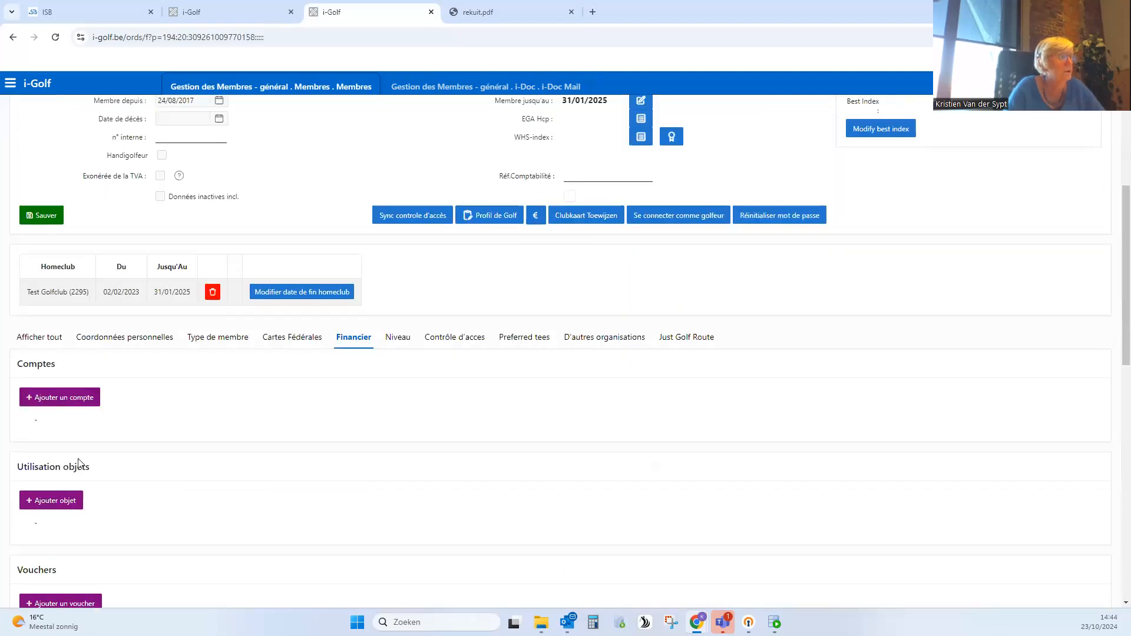
left_click(124, 341)
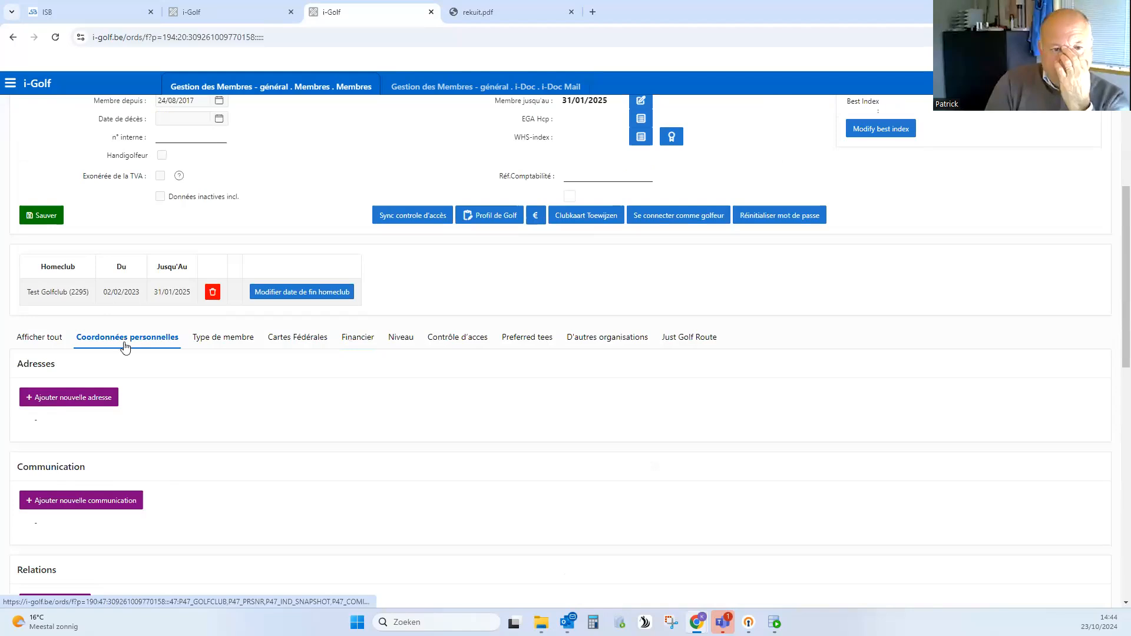
left_click(89, 507)
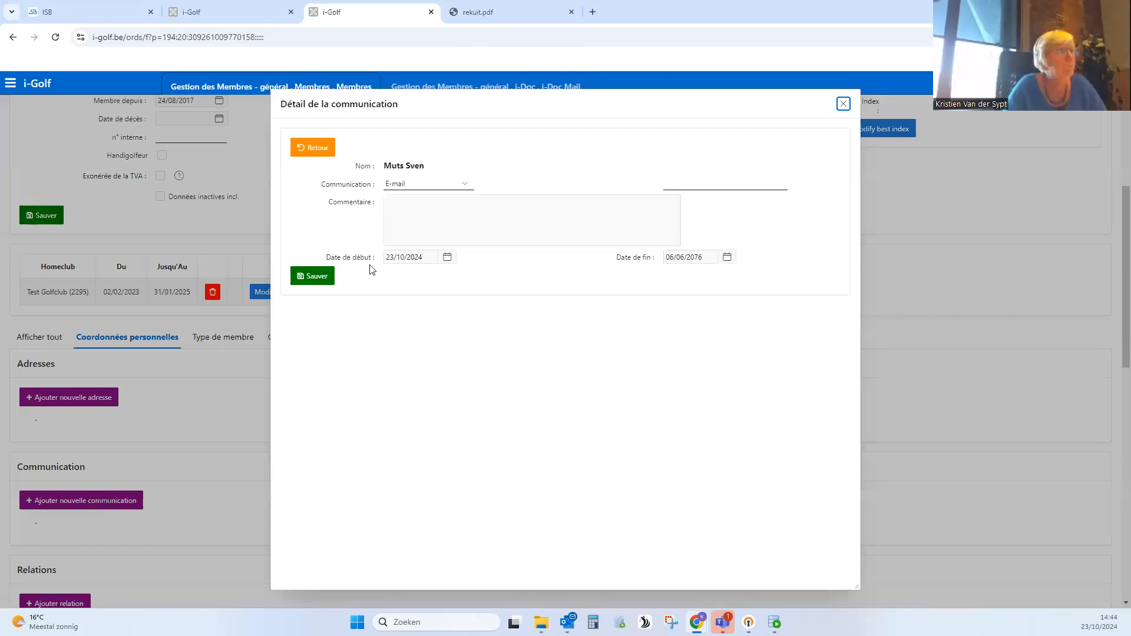
left_click(688, 179)
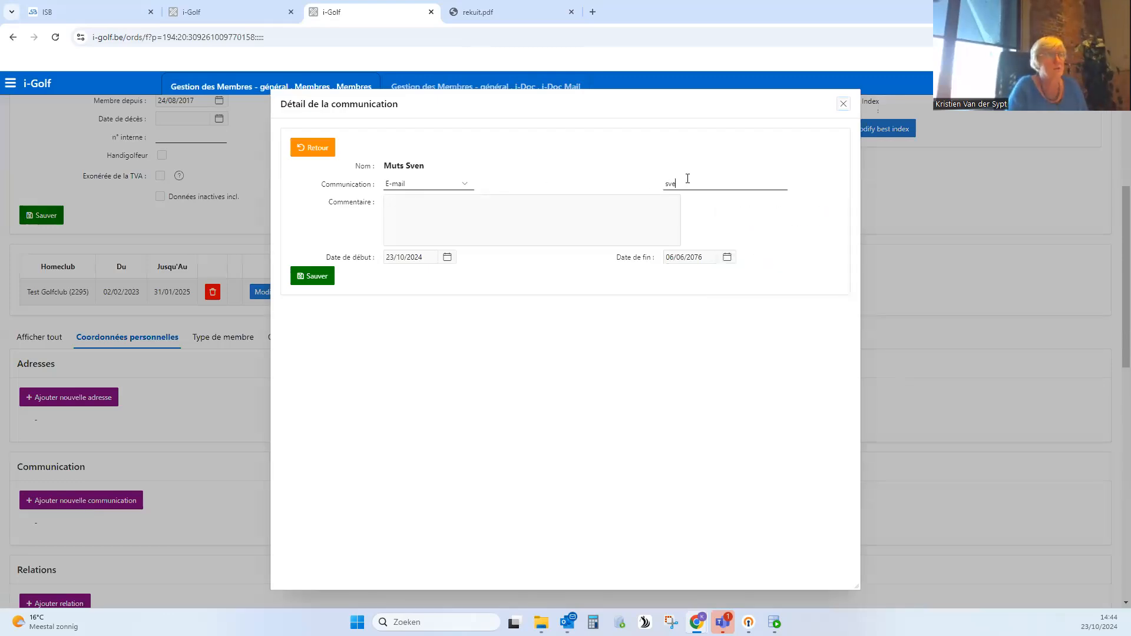
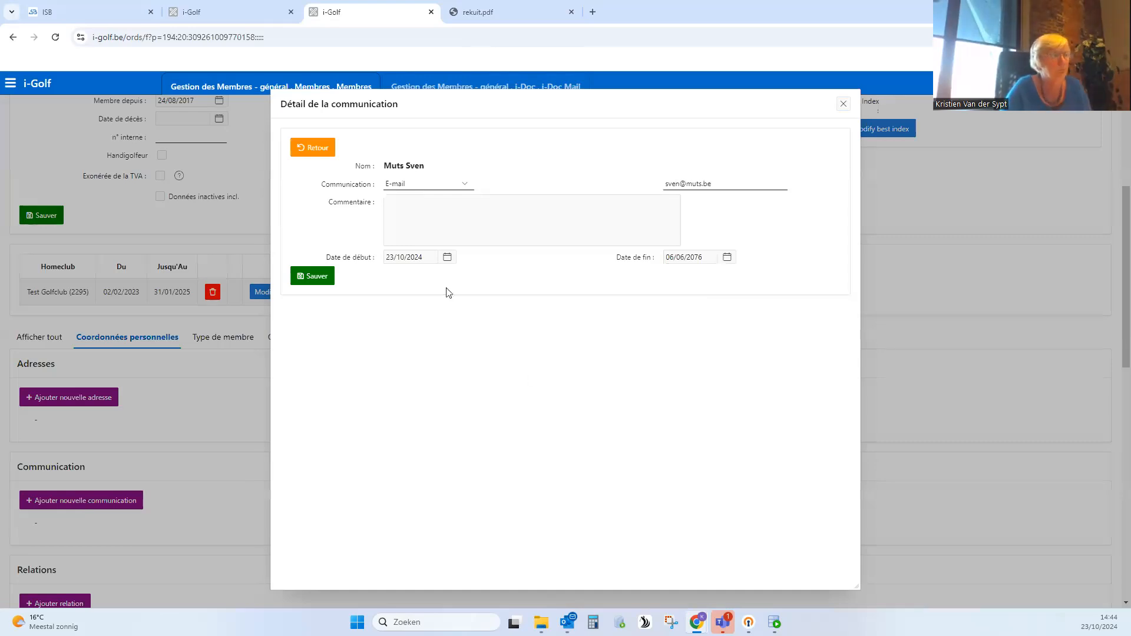
left_click(447, 258)
left_click(663, 333)
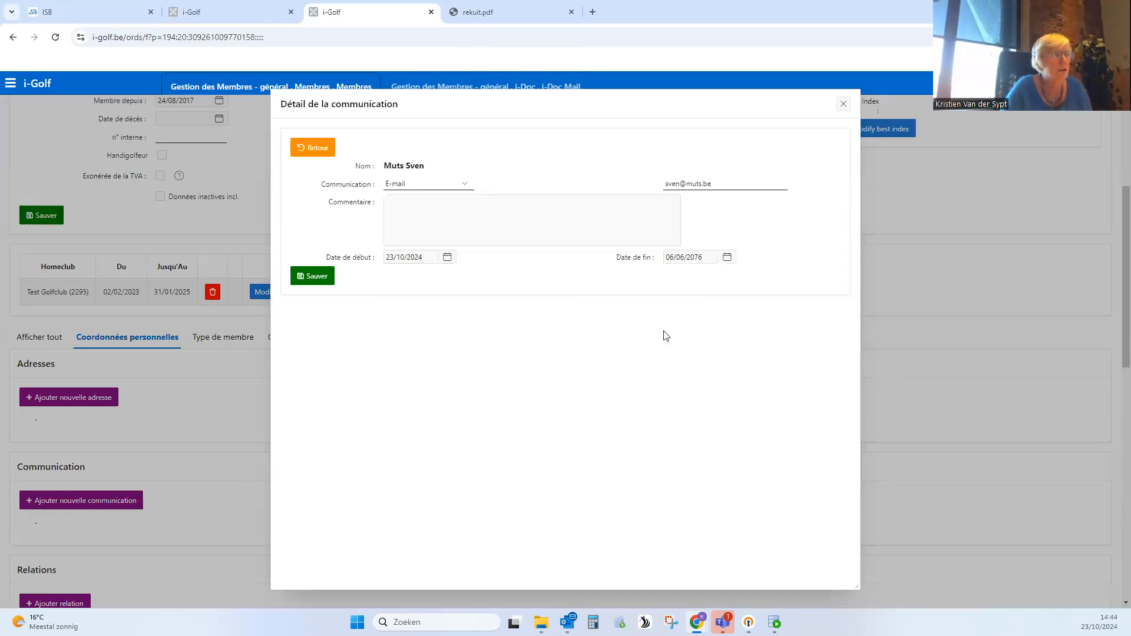
left_click(317, 276)
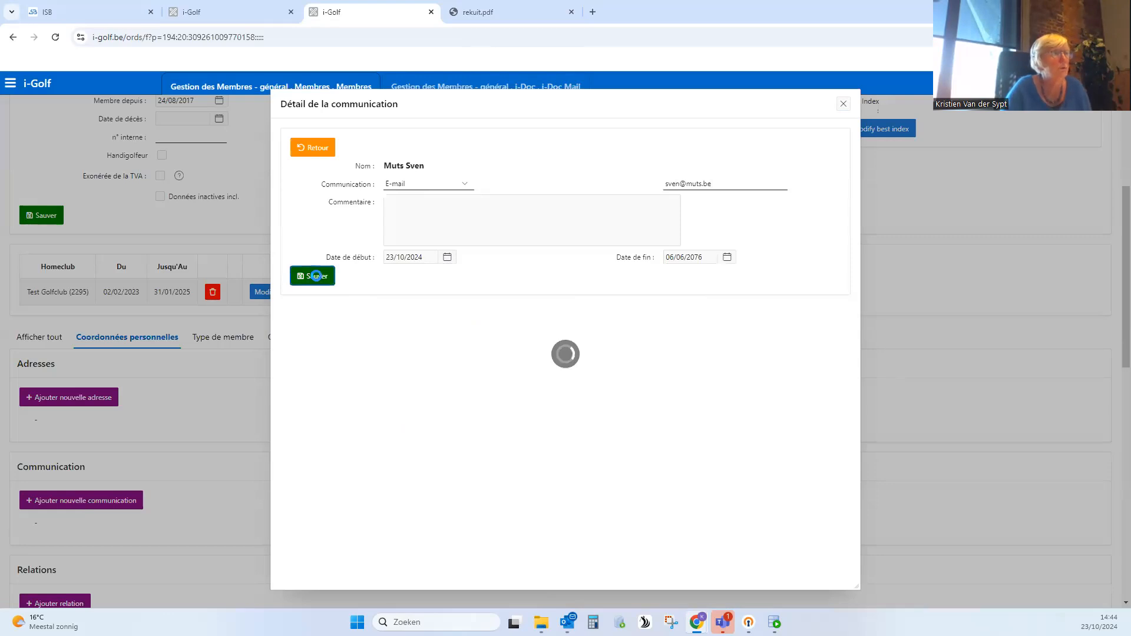
- Return to the i-Doc Mail details and update the identifications of the selected members
left_click(498, 92)
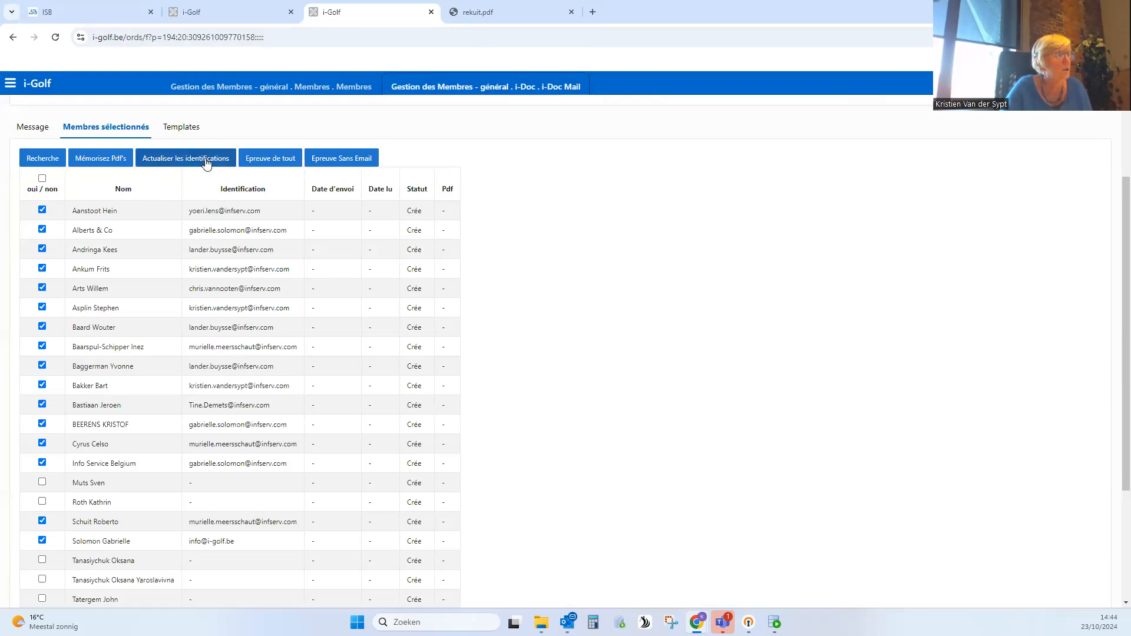
left_click(180, 163)
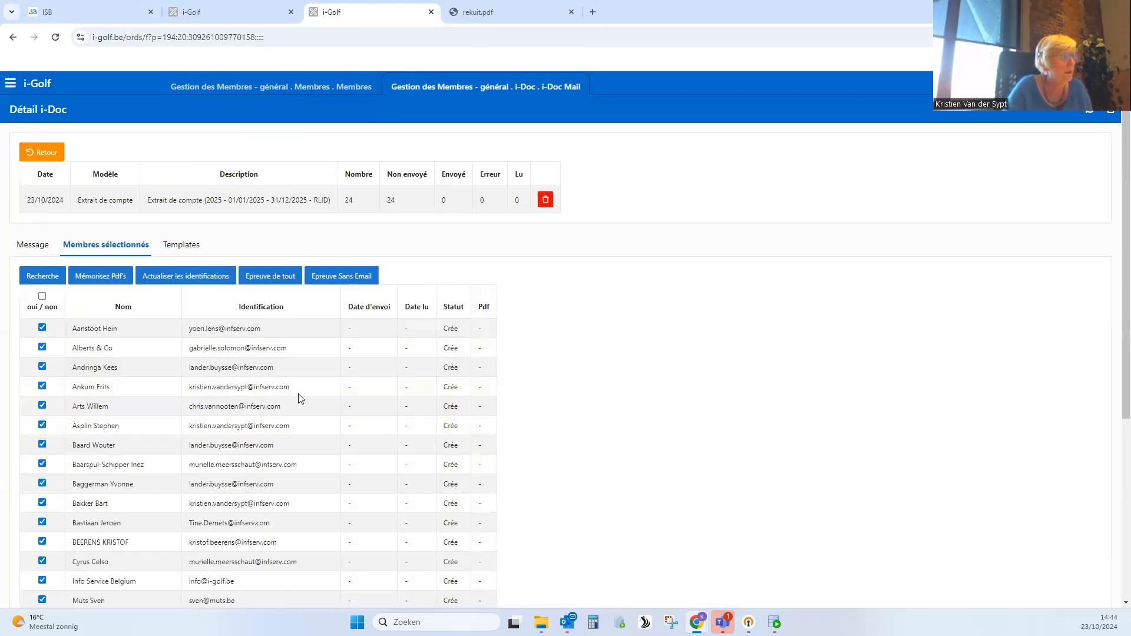
scroll(396, 447, "down", 2)
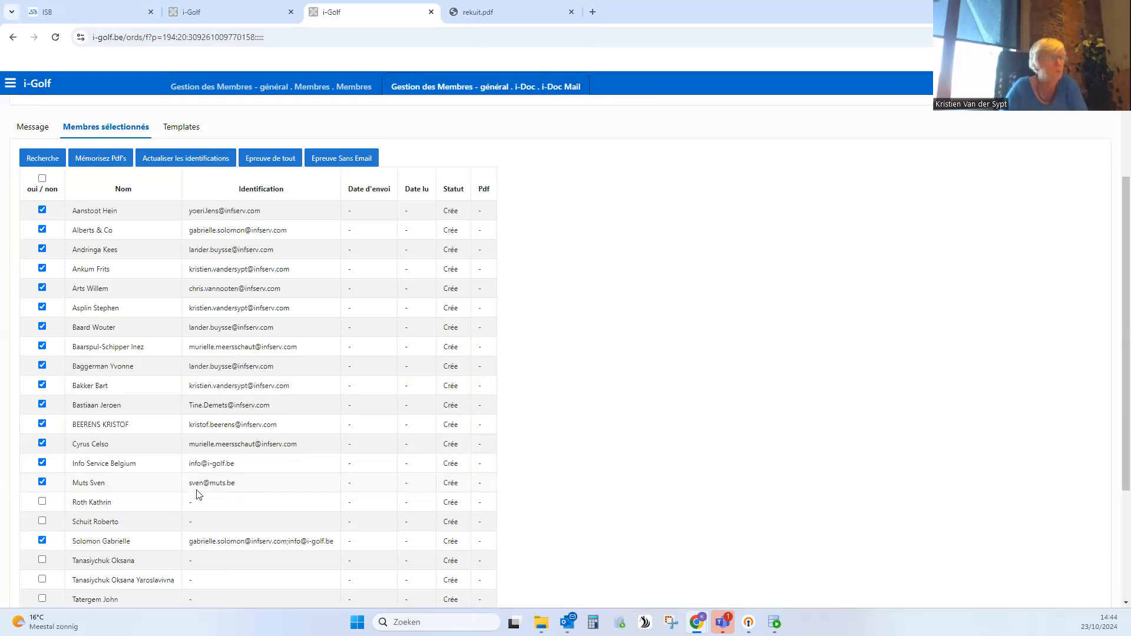
- Replace the description of the i-Doc message with "Appel à cotisation 2025"
left_click(34, 130)
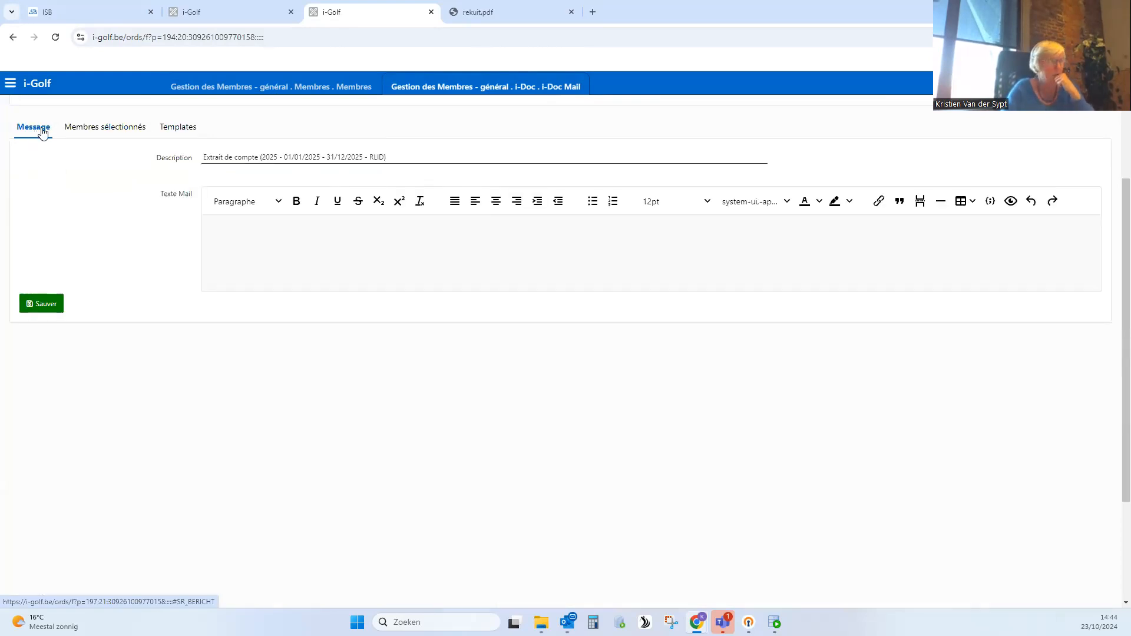
left_click_drag(400, 159, 188, 163)
type("app")
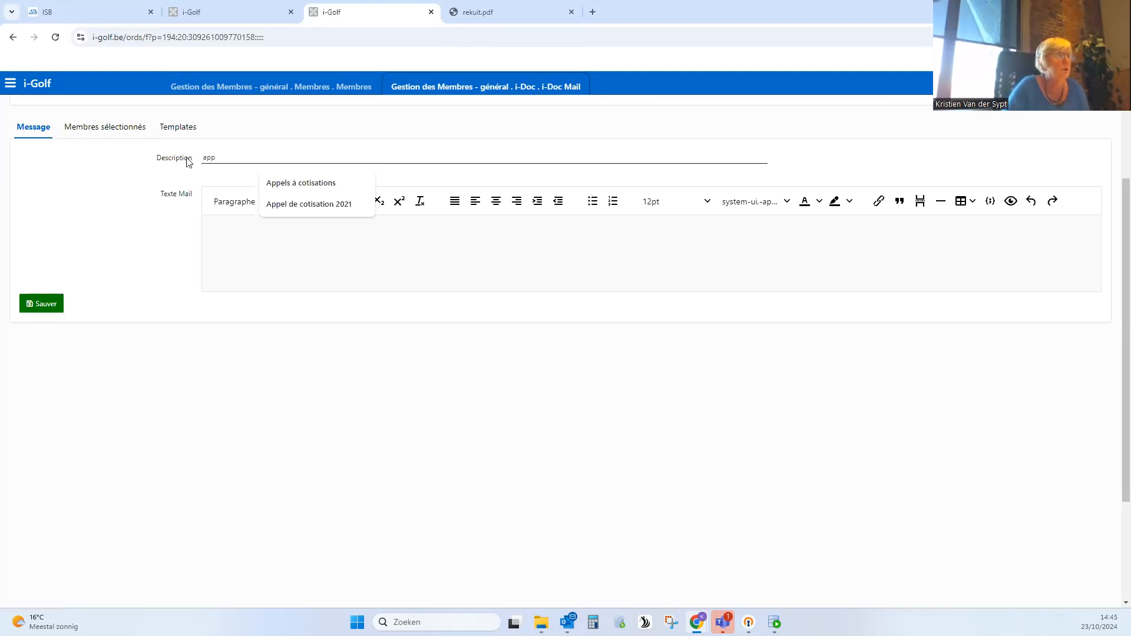
left_click(321, 204)
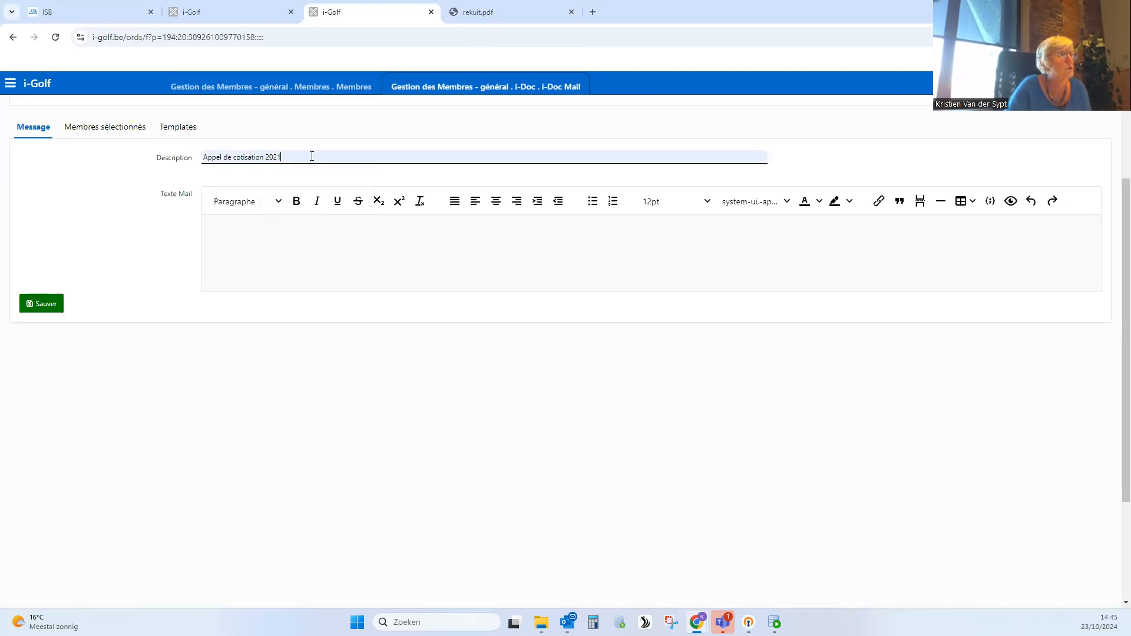
type("5")
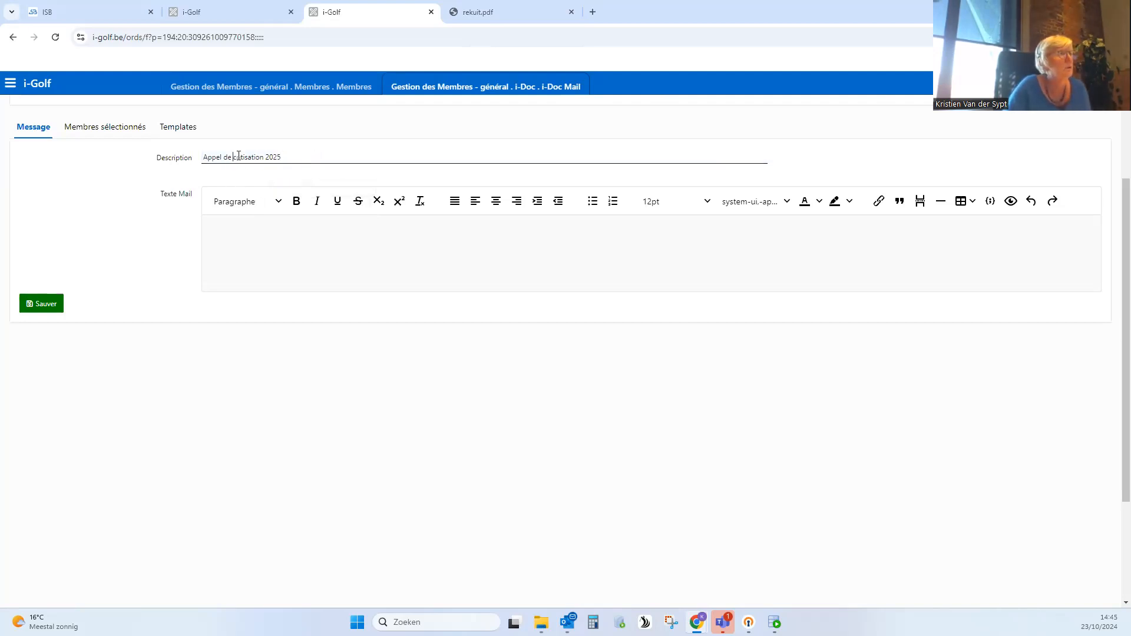
key("BackSpace")
key("BackSpace")
key("BackSpace")
type("à")
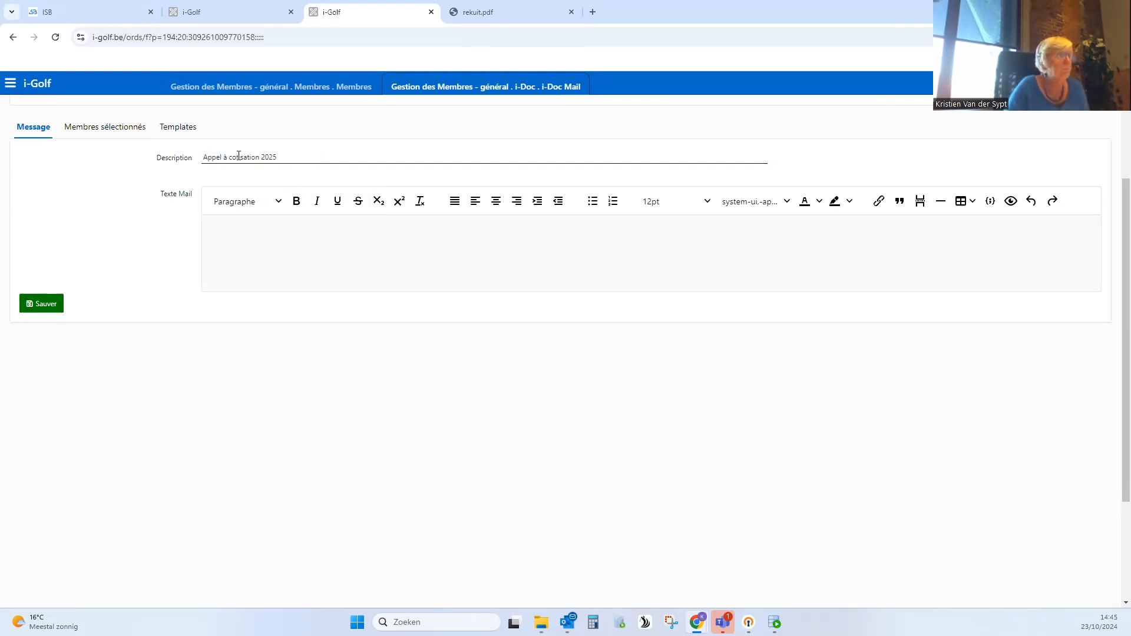
- Write the salutation "Cher ...." in the mail text and the placeholder #PDF_LINK# below it after a blank line
left_click(268, 230)
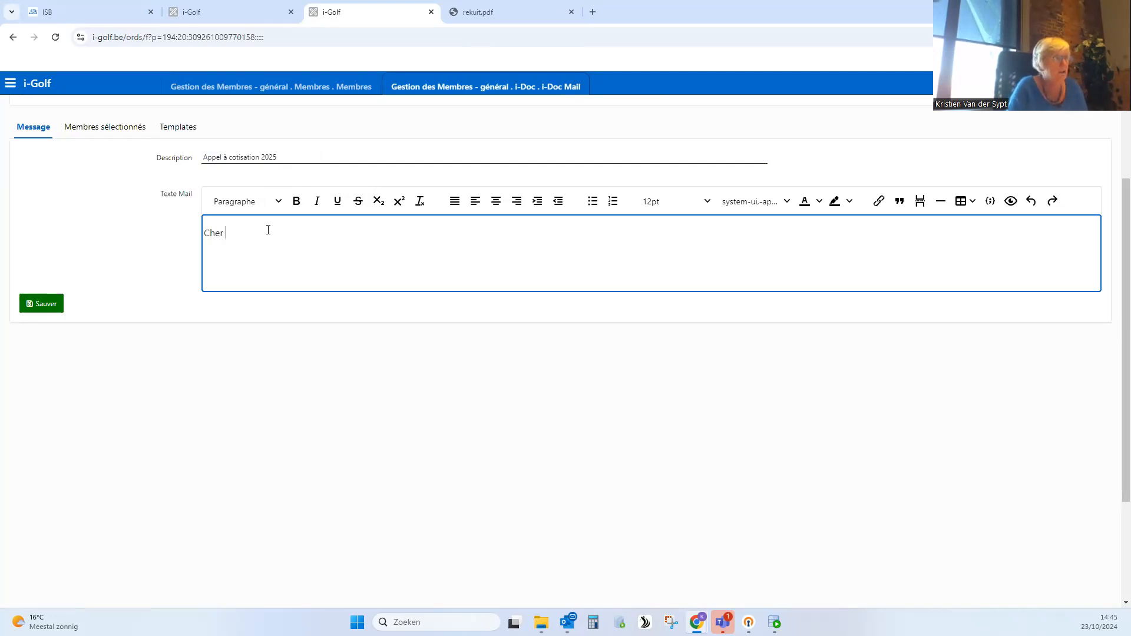
type("Cher ....")
key("Return")
key("Return")
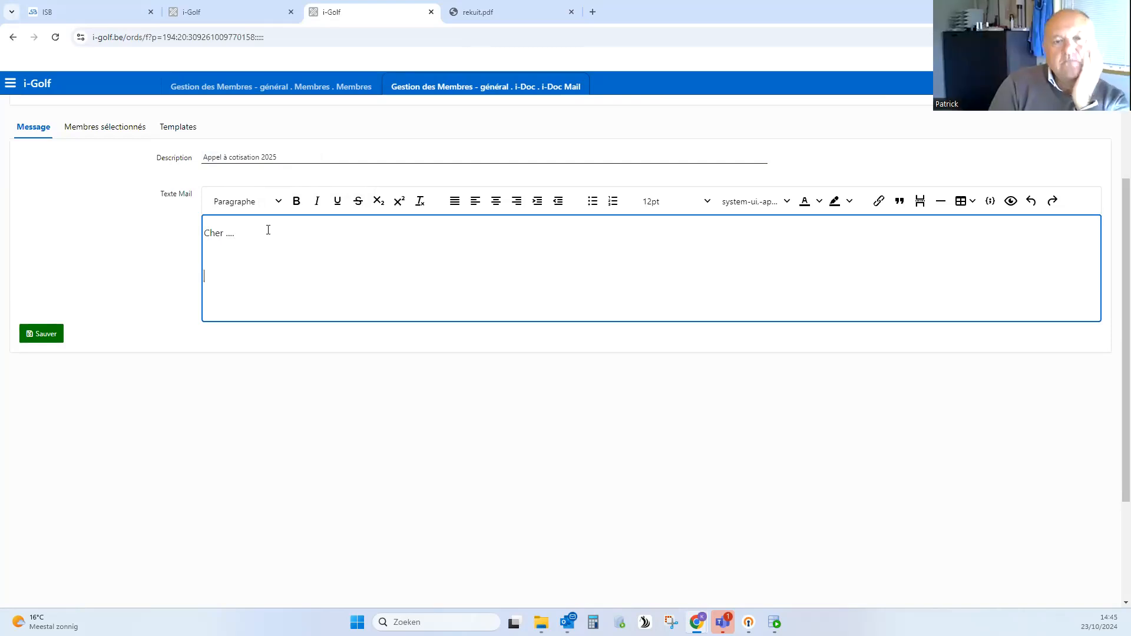
type("#")
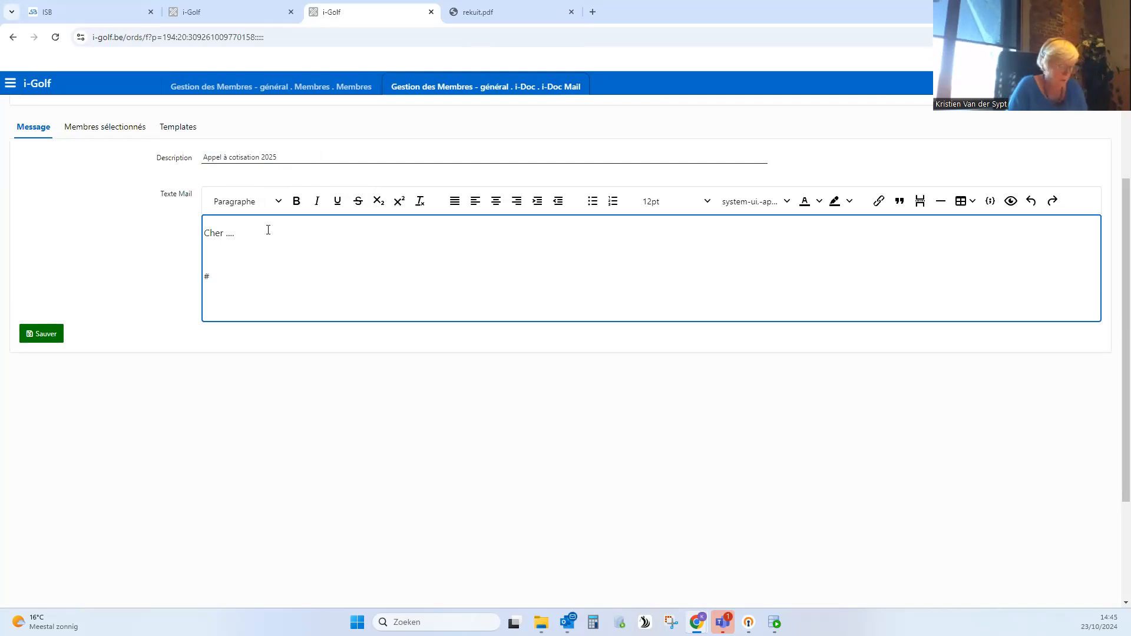
type("PDF_")
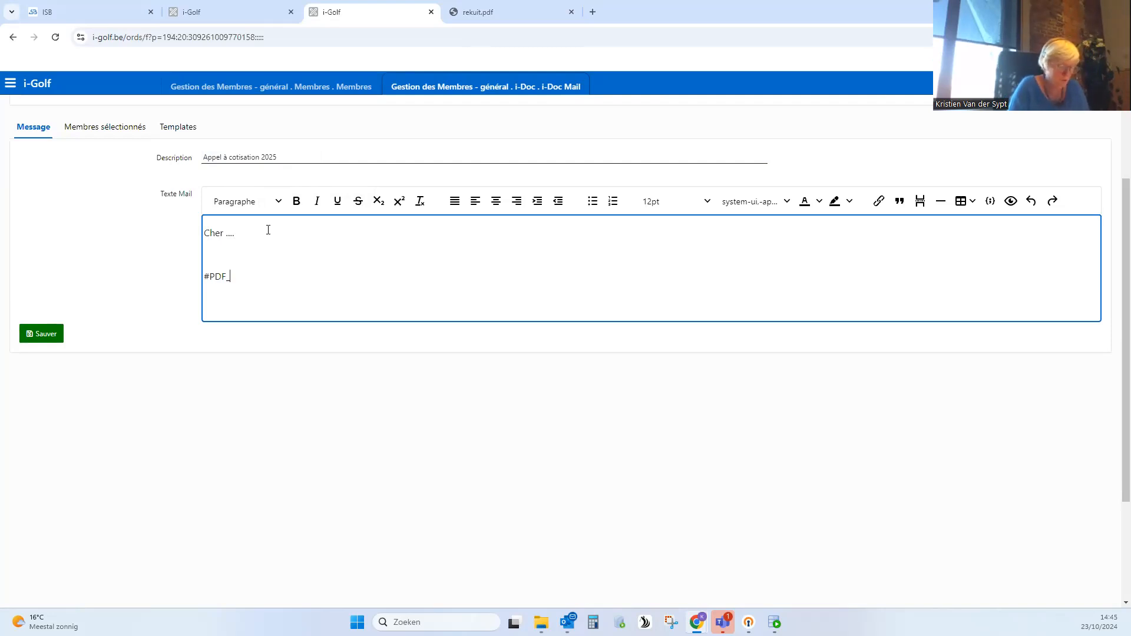
type("LINK")
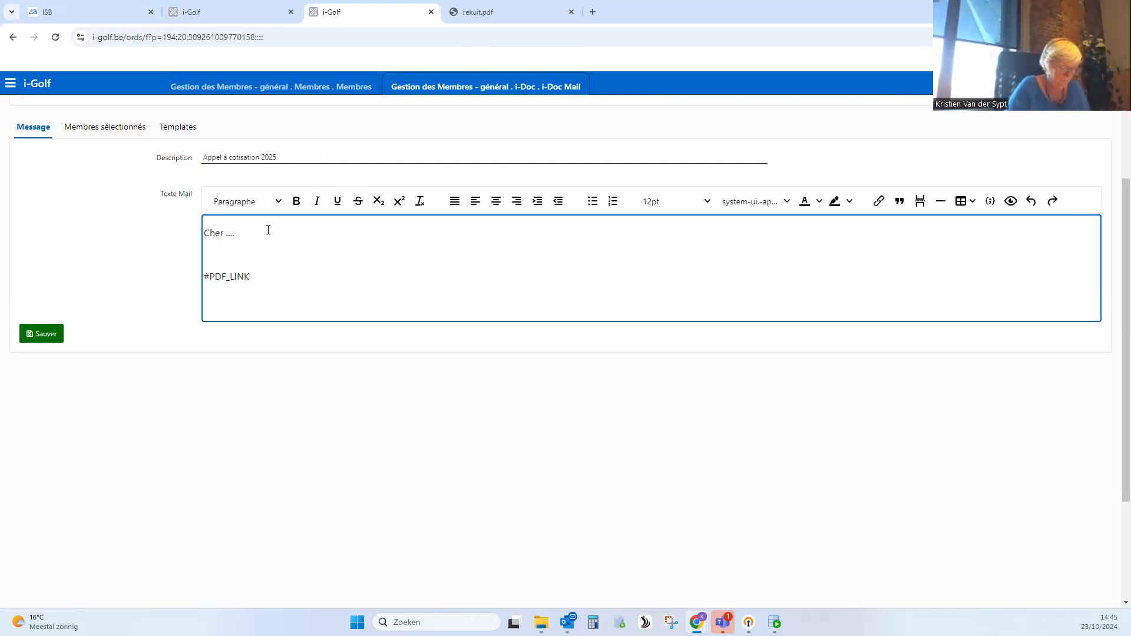
type("#")
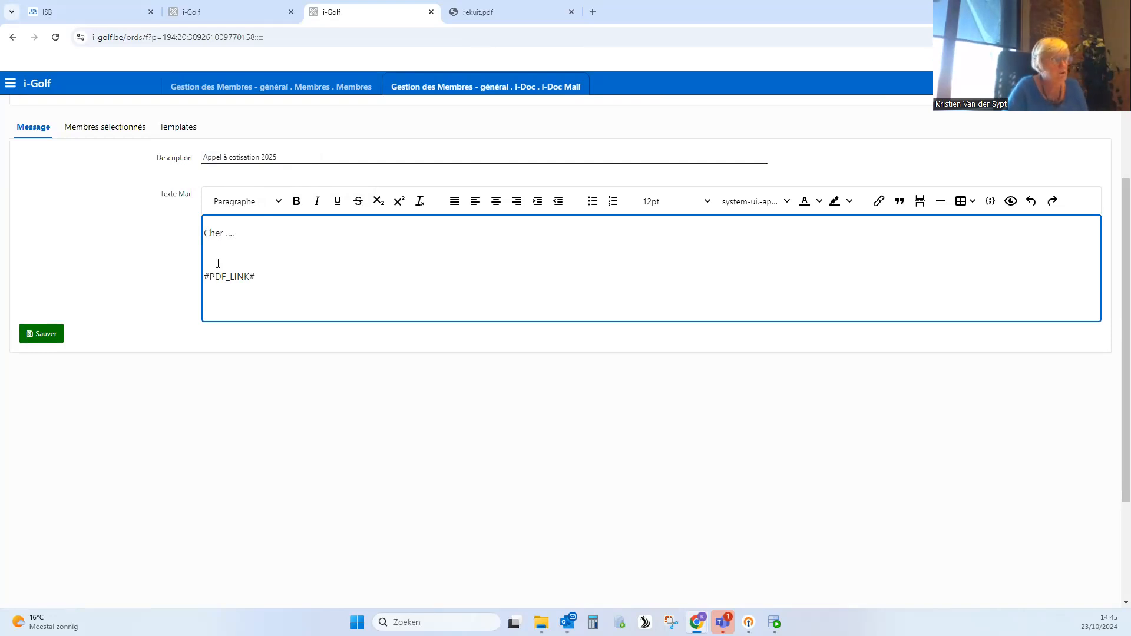
type("Pour vo")
type("ir votre pap")
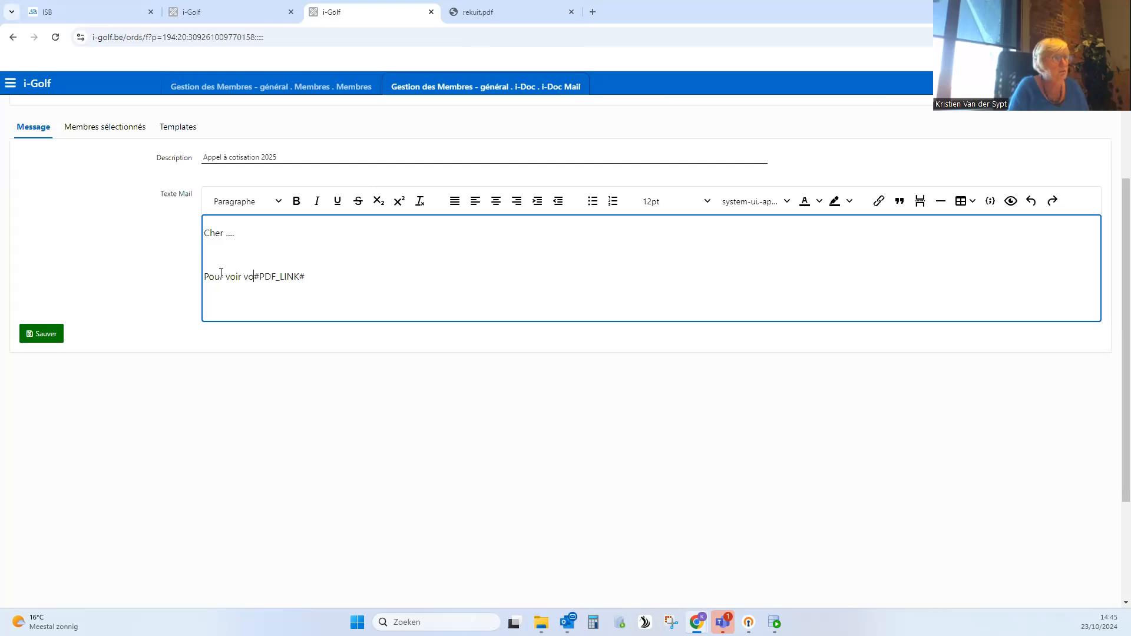
- Write "Pour voir votre appel veuillez cliquer sur ce lien :" before the #PDF_LINK# placeholder in the mail text and save the message
key("BackSpace")
key("BackSpace")
key("BackSpace")
type("appel ")
type("veuillez cliq")
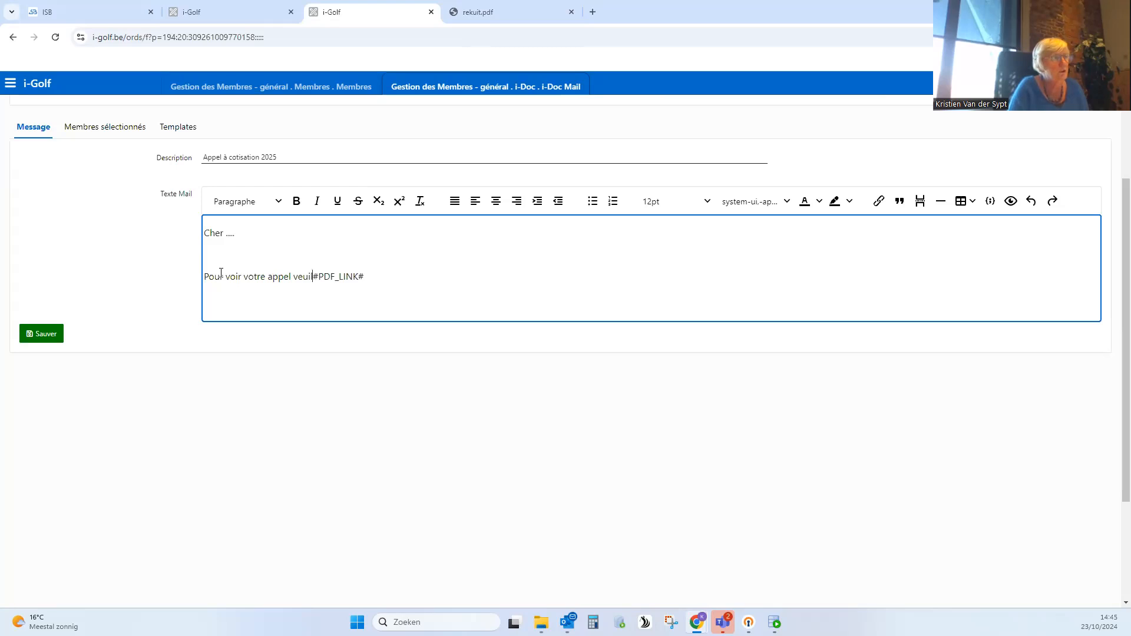
type("uer sur ce ")
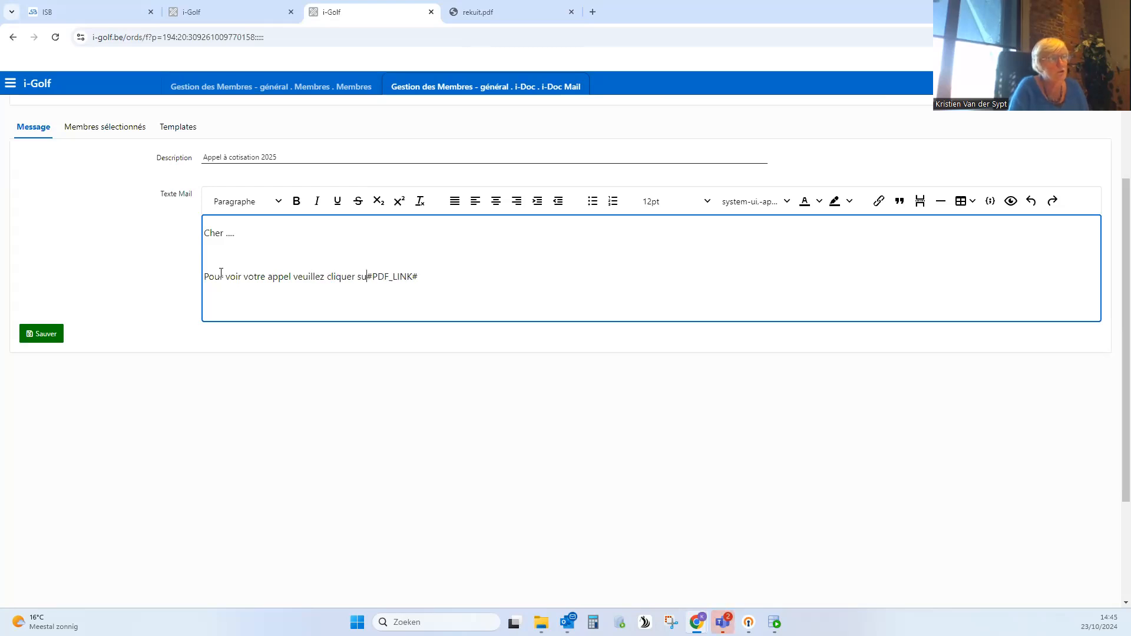
type("lien :")
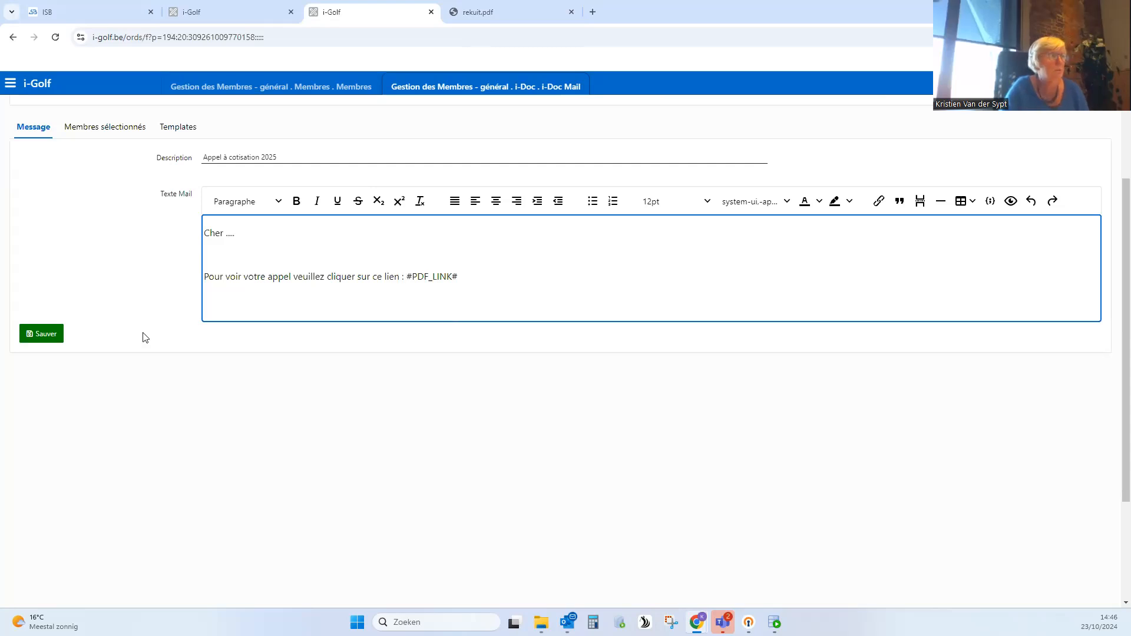
left_click(36, 335)
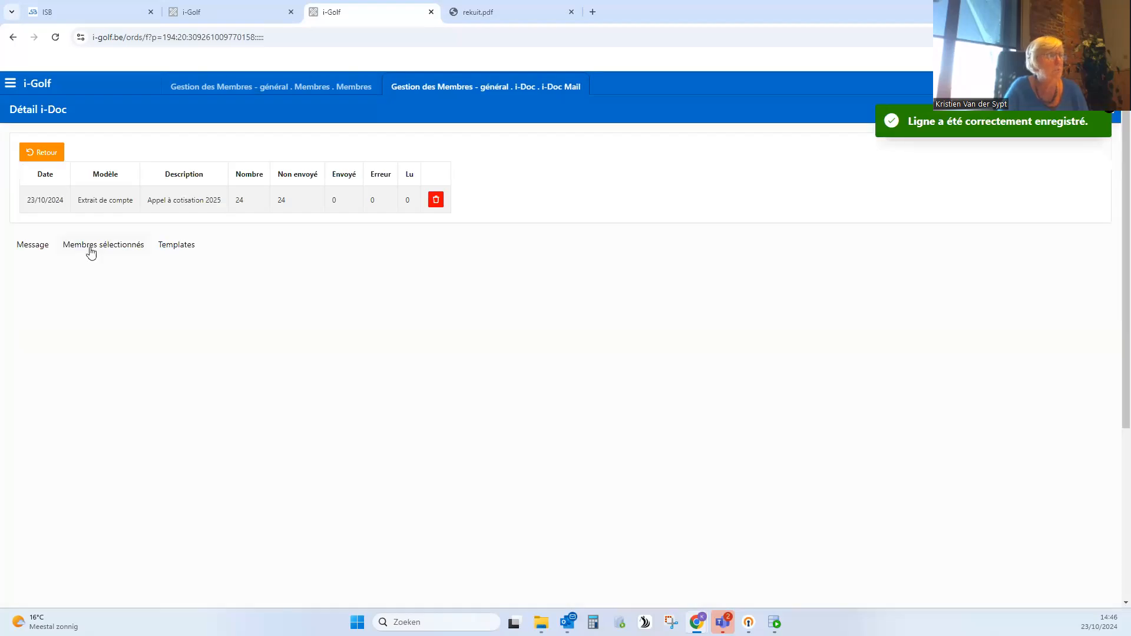
- Apply the "Extraits de compte" template to the i-Doc message and change the year in its mail text to 2025
left_click(181, 246)
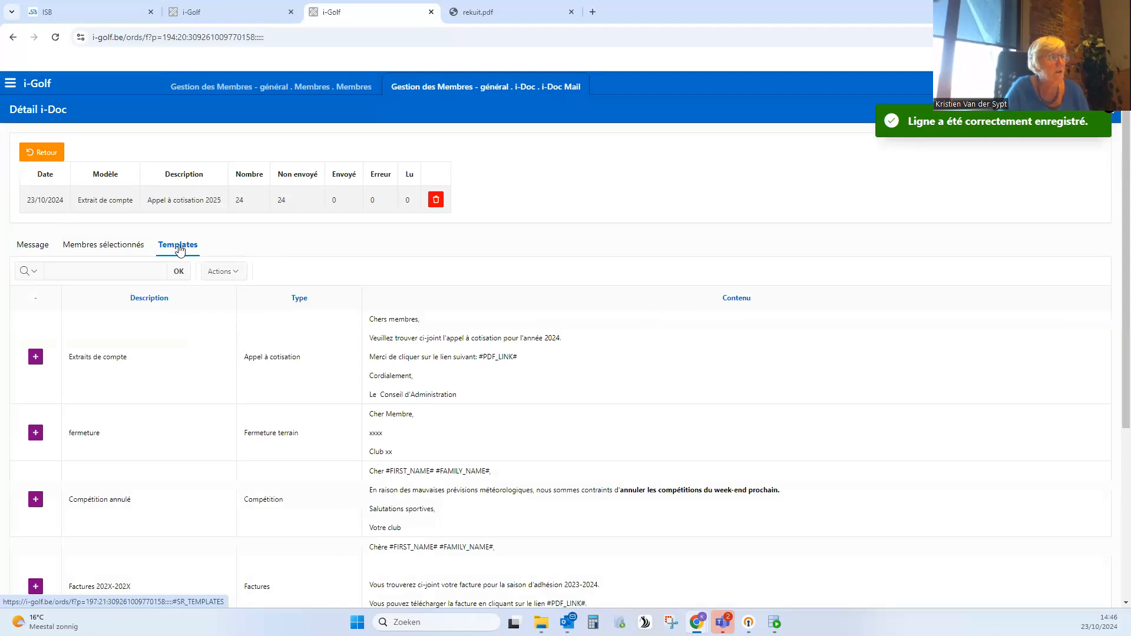
scroll(420, 399, "down", 1)
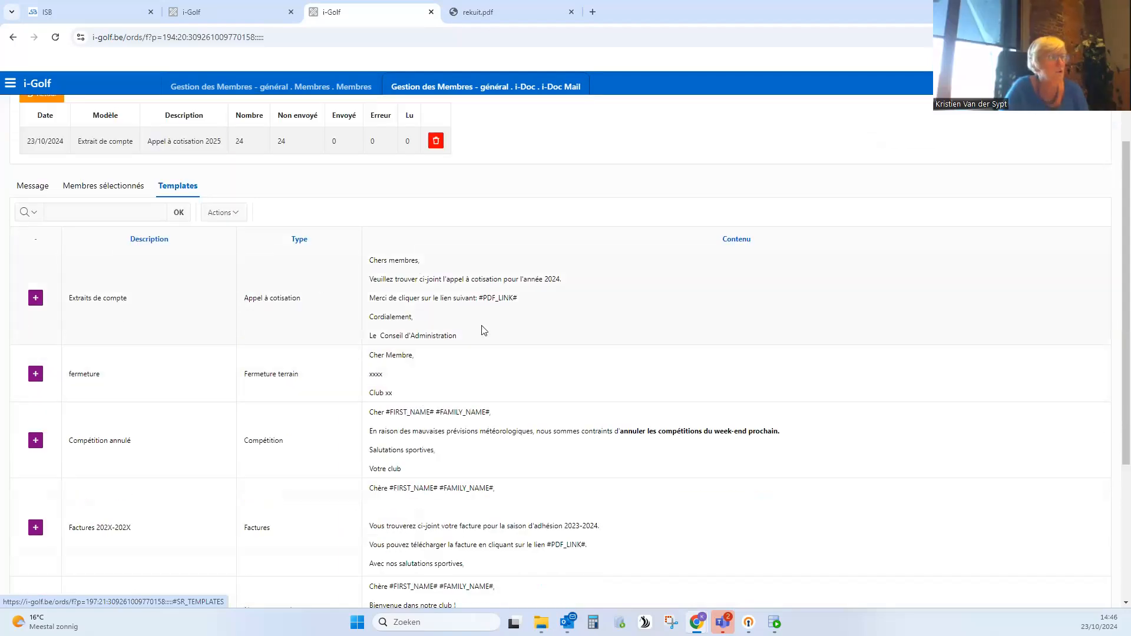
left_click(36, 302)
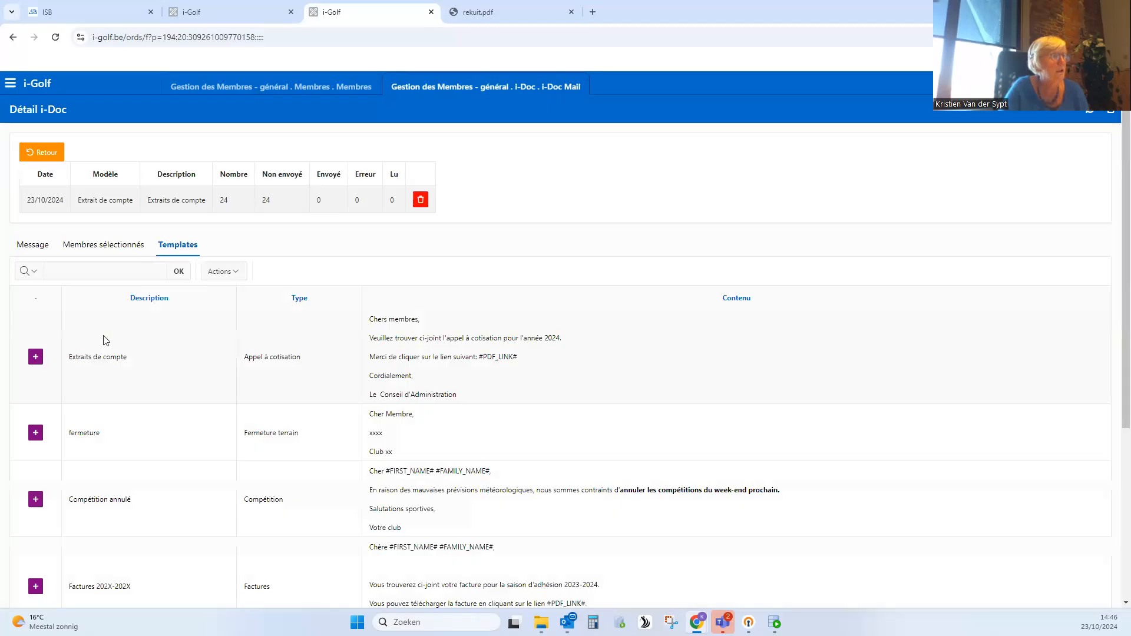
left_click(33, 245)
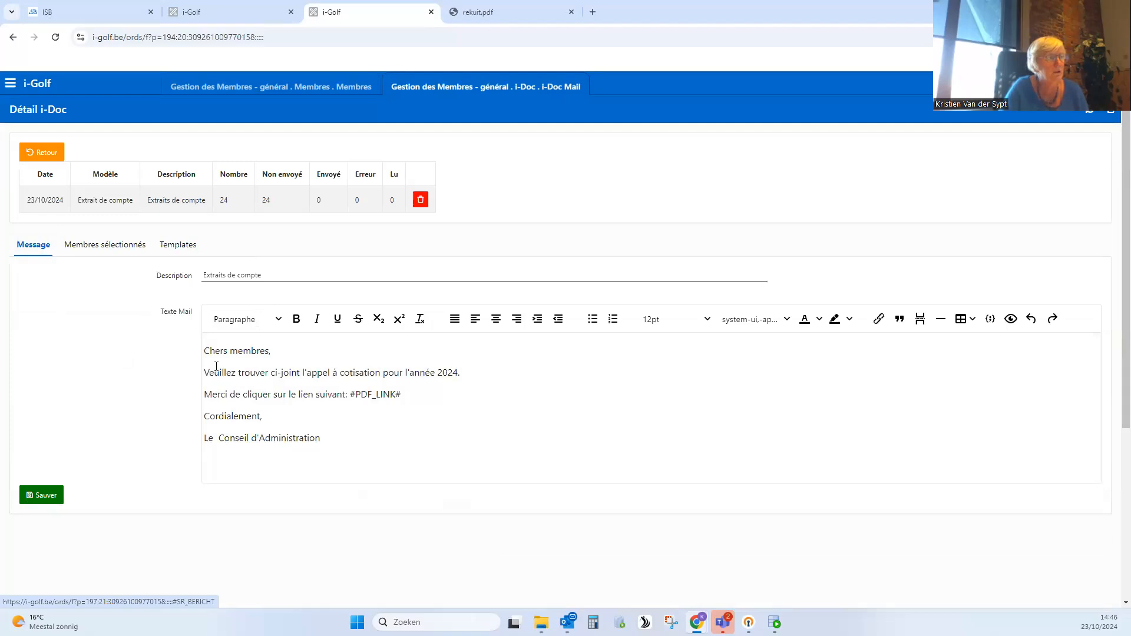
left_click(457, 371)
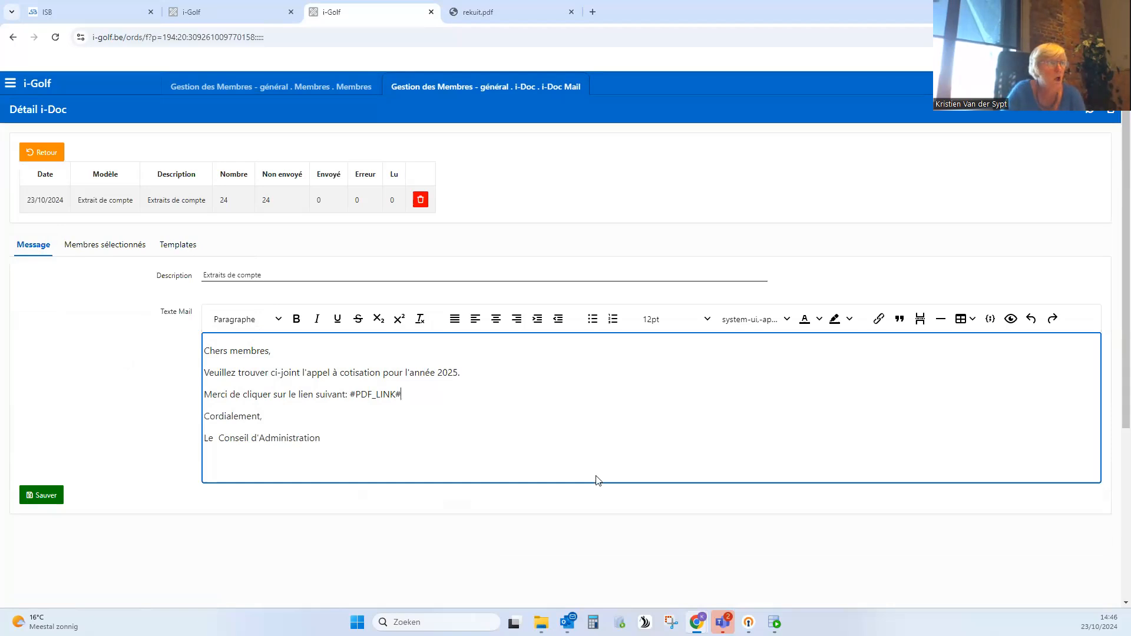
- Open the i-Doc mail templates overview and examine the types and descriptions of the club's existing templates
left_click(10, 86)
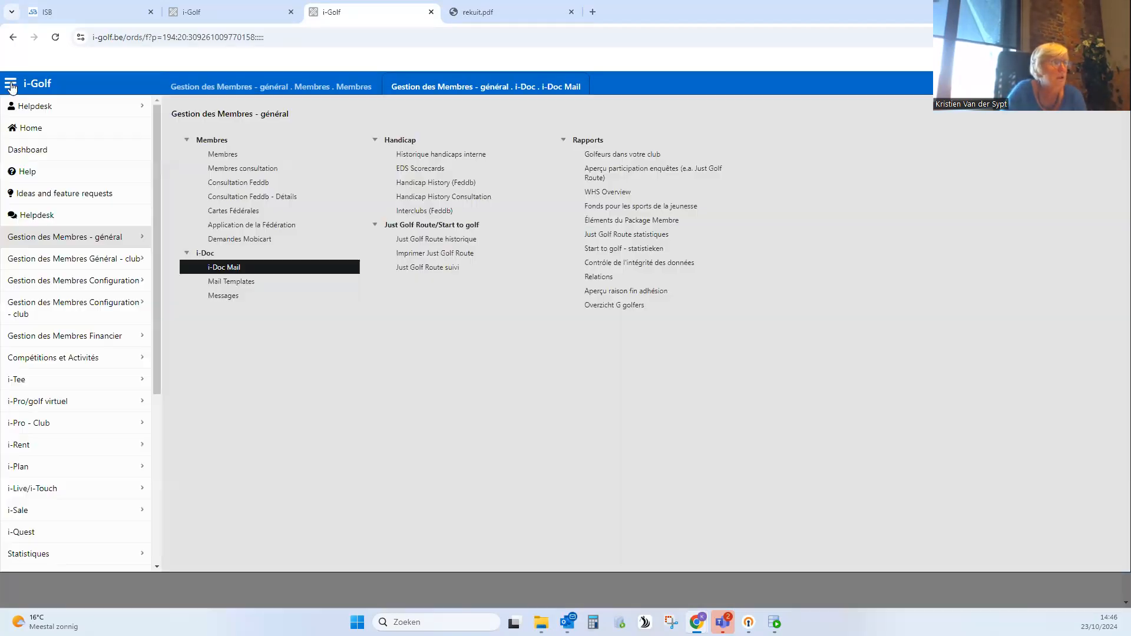
left_click(233, 284)
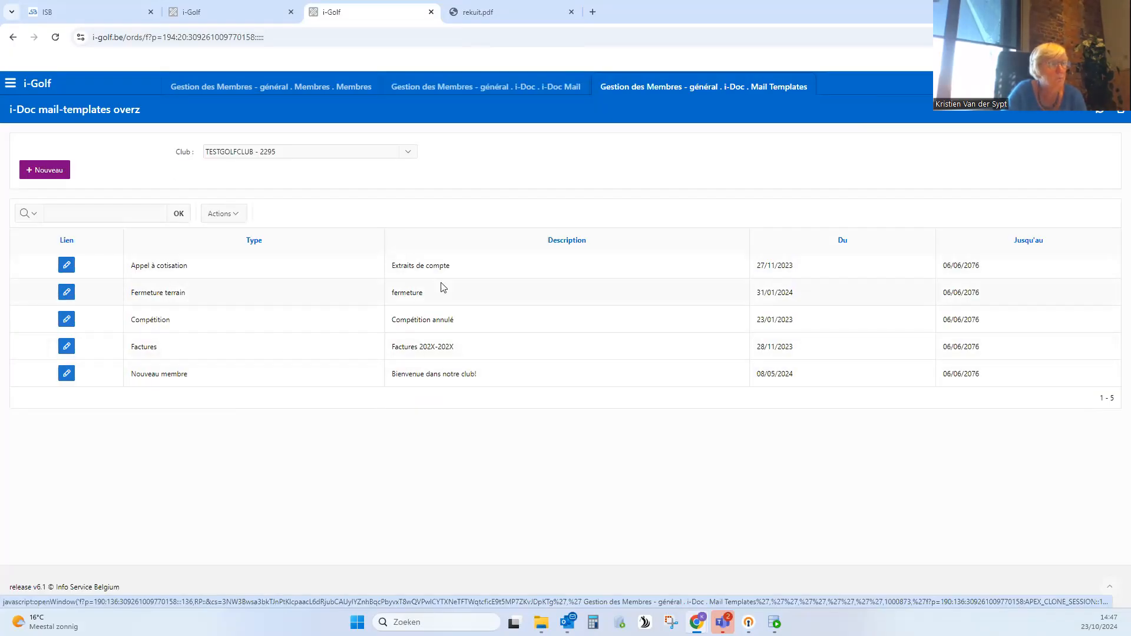
left_click_drag(471, 327, 388, 328)
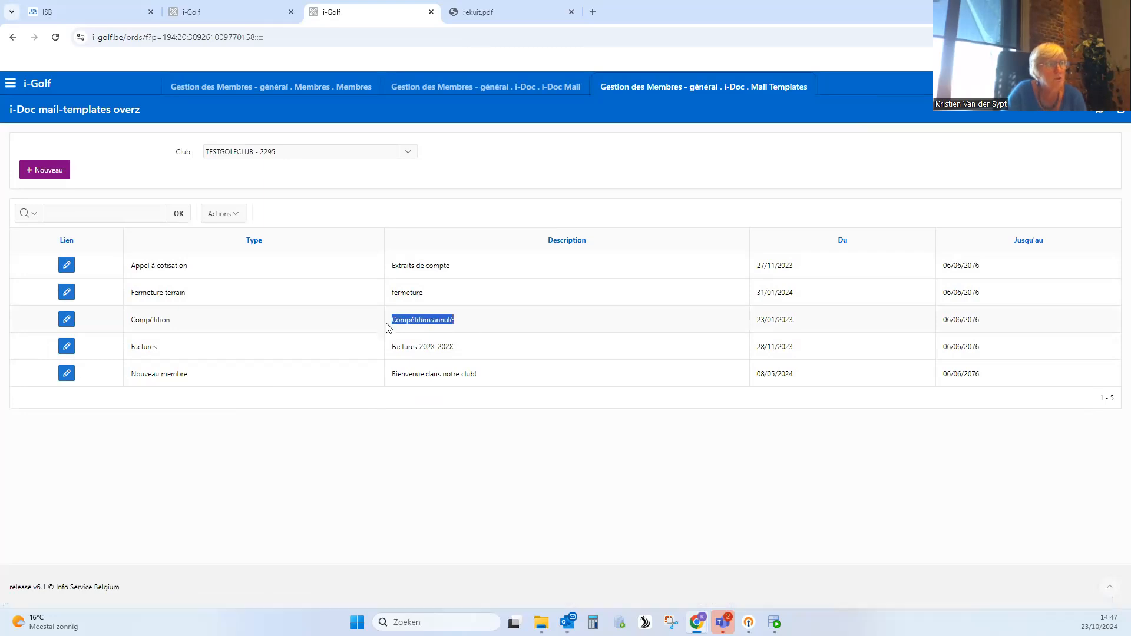
left_click(419, 424)
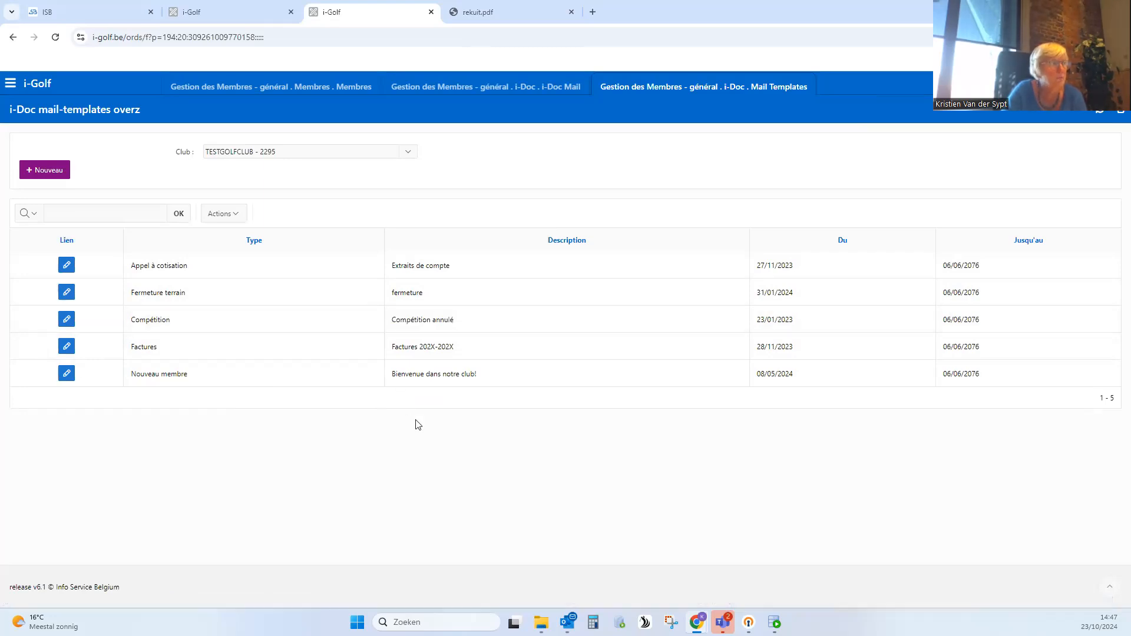
left_click_drag(425, 294, 386, 296)
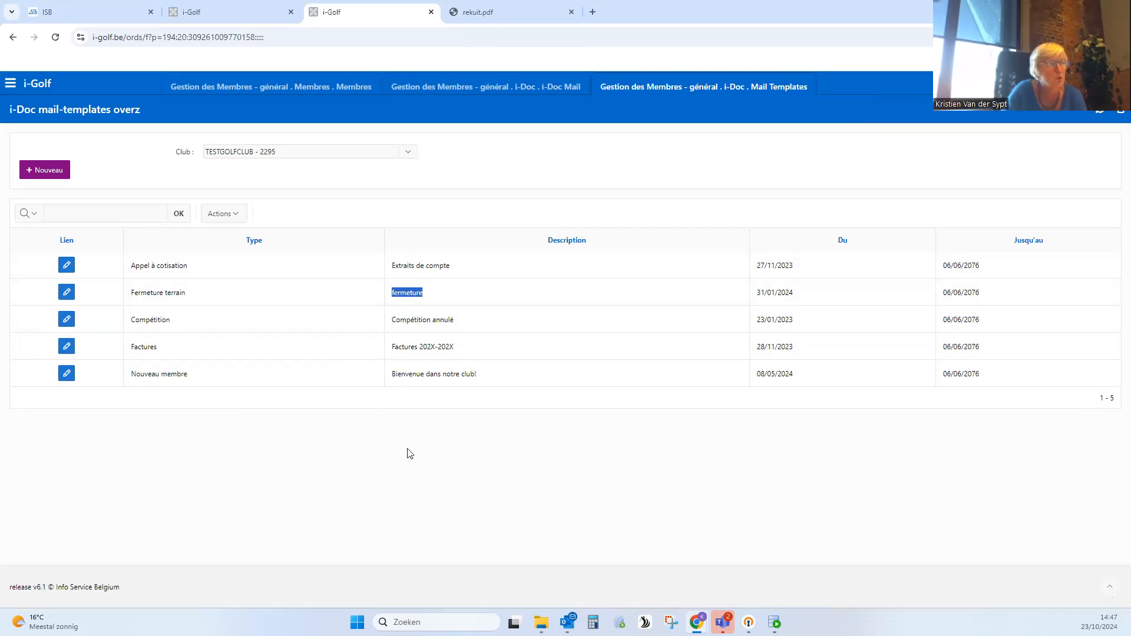
left_click(297, 484)
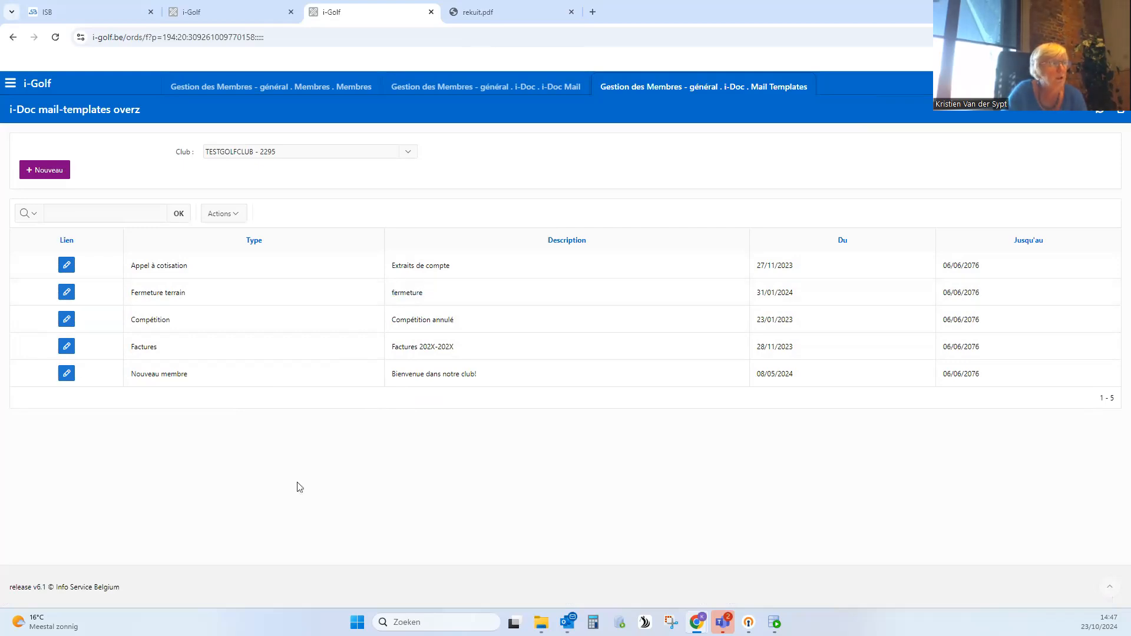
- Draft a new mail template of type Appel à cotisation with description "Appel 2025" and text "xxxxx", and leave it unsaved
left_click(53, 172)
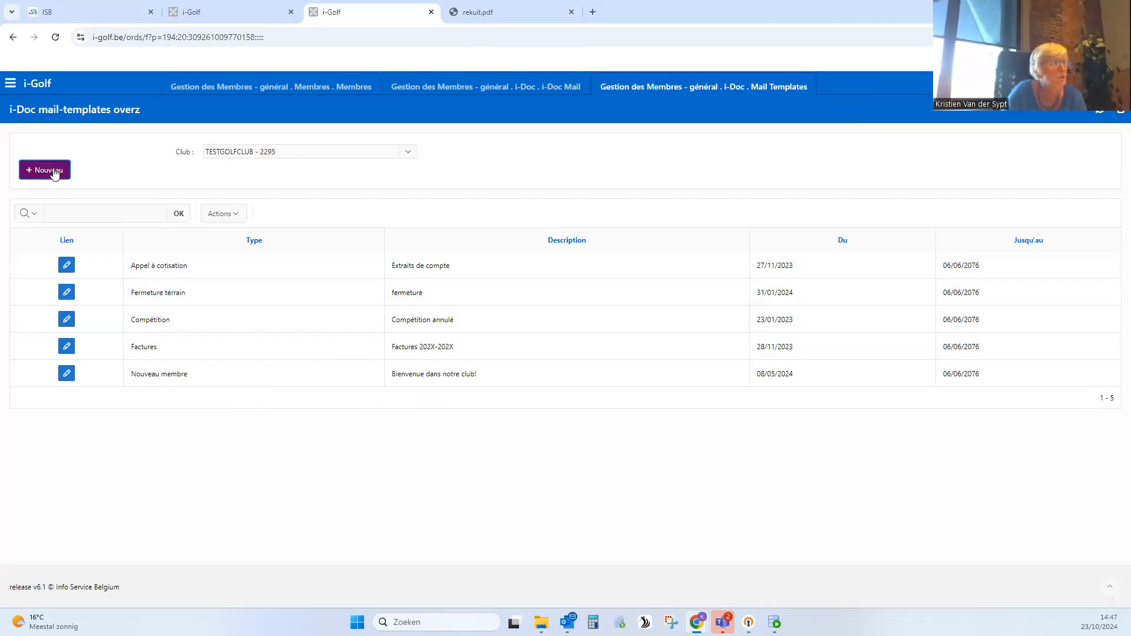
left_click(261, 171)
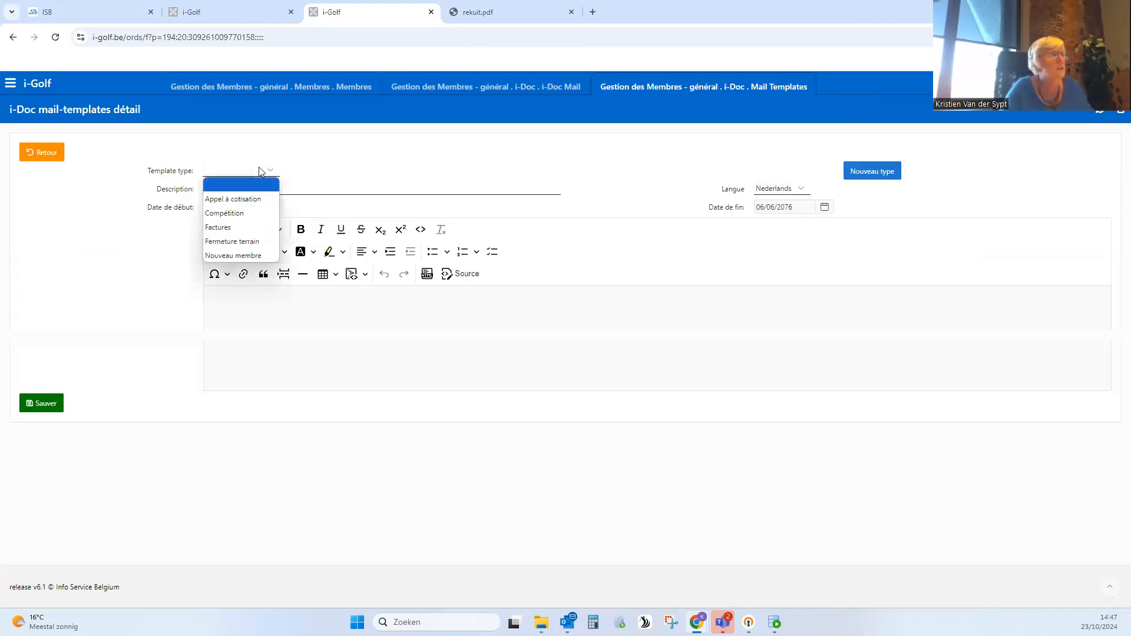
left_click(250, 201)
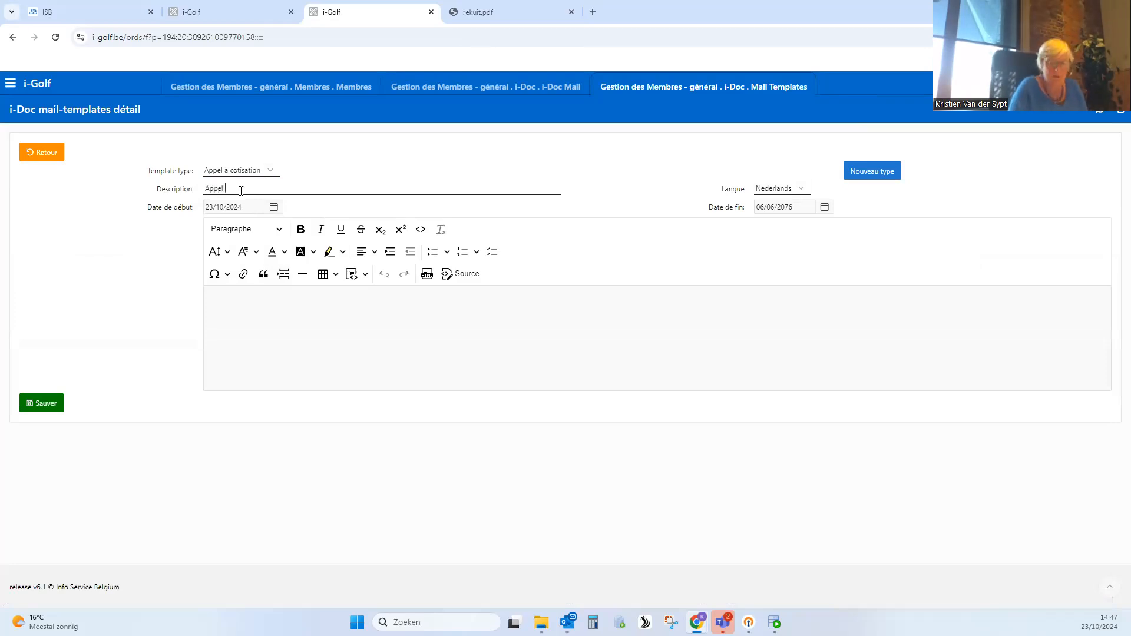
left_click(274, 296)
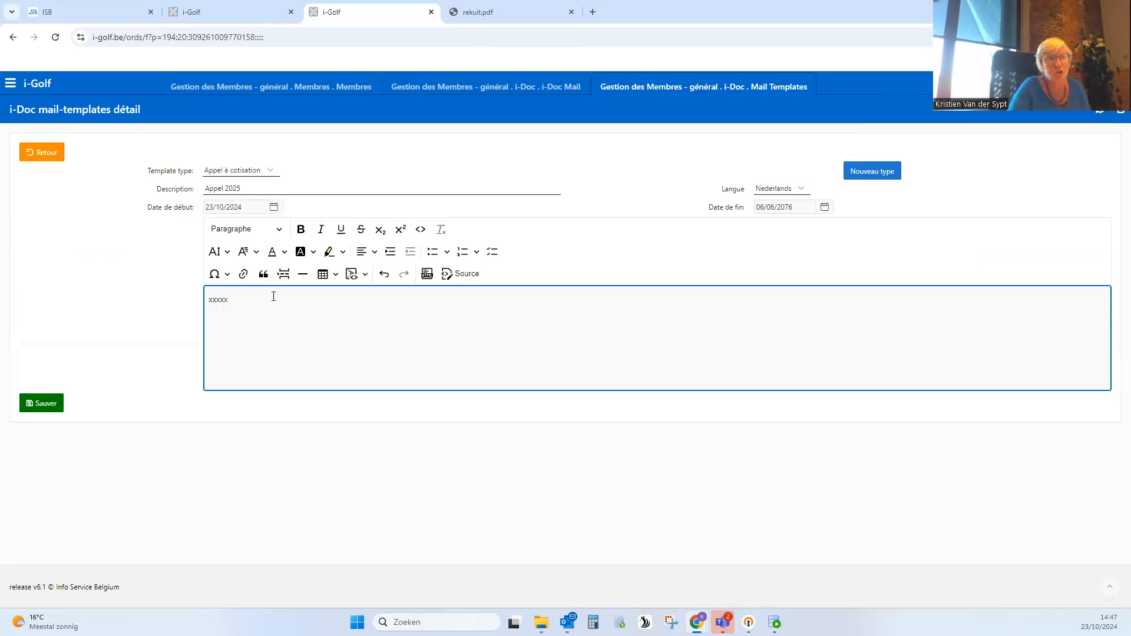
left_click(41, 156)
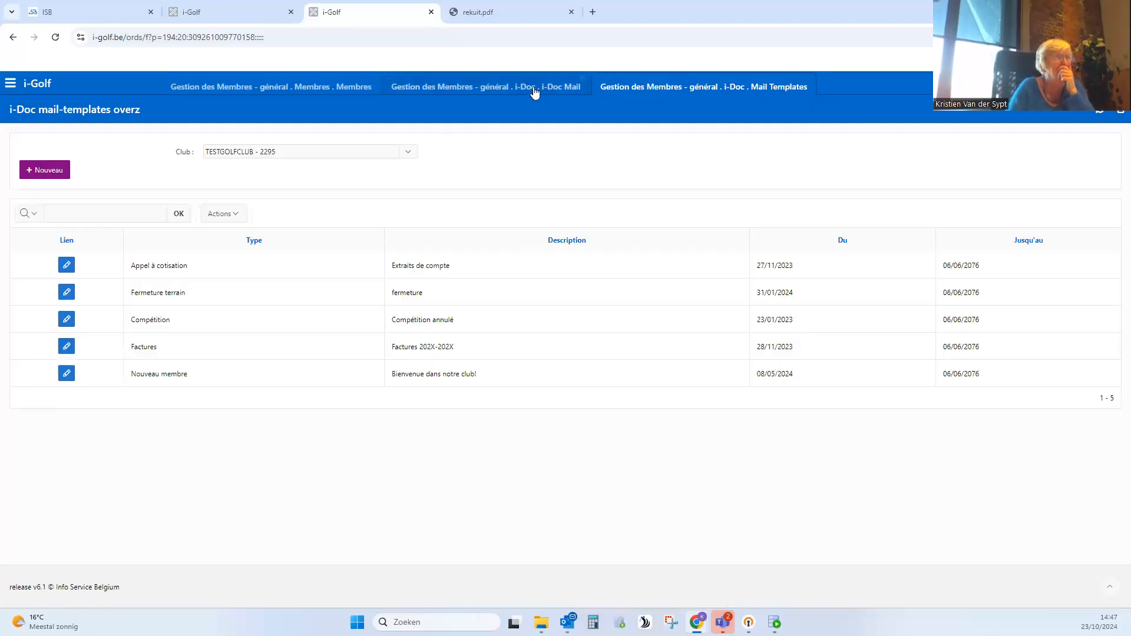
- Generate the proof PDF for the selected members without e-mail in the i-Doc Mail details, review its pages and close it
left_click(534, 89)
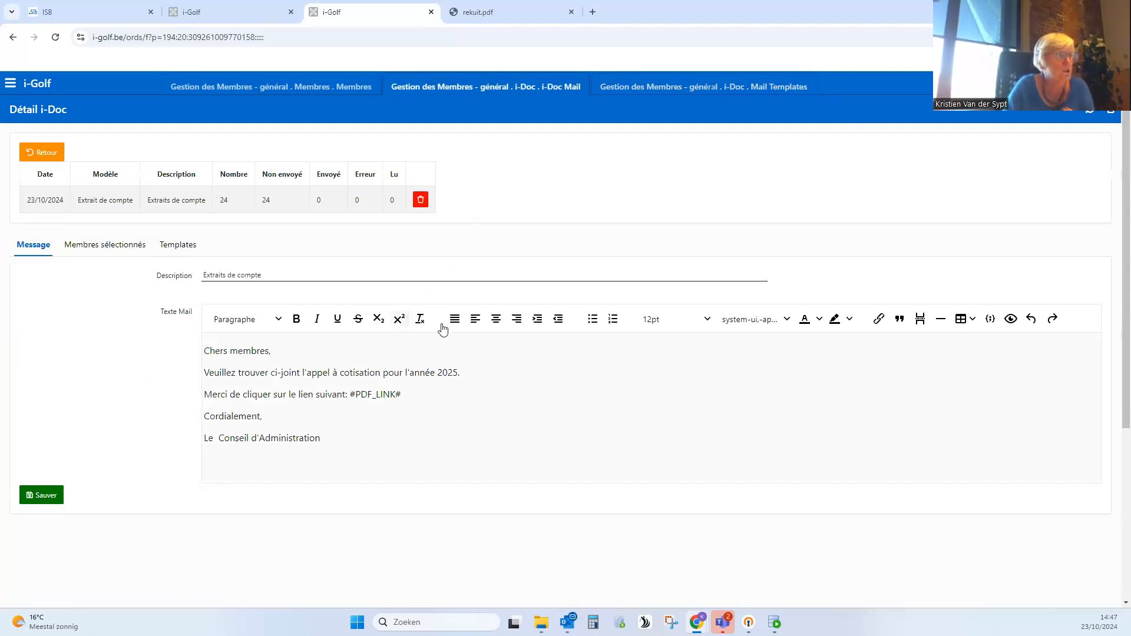
left_click(136, 249)
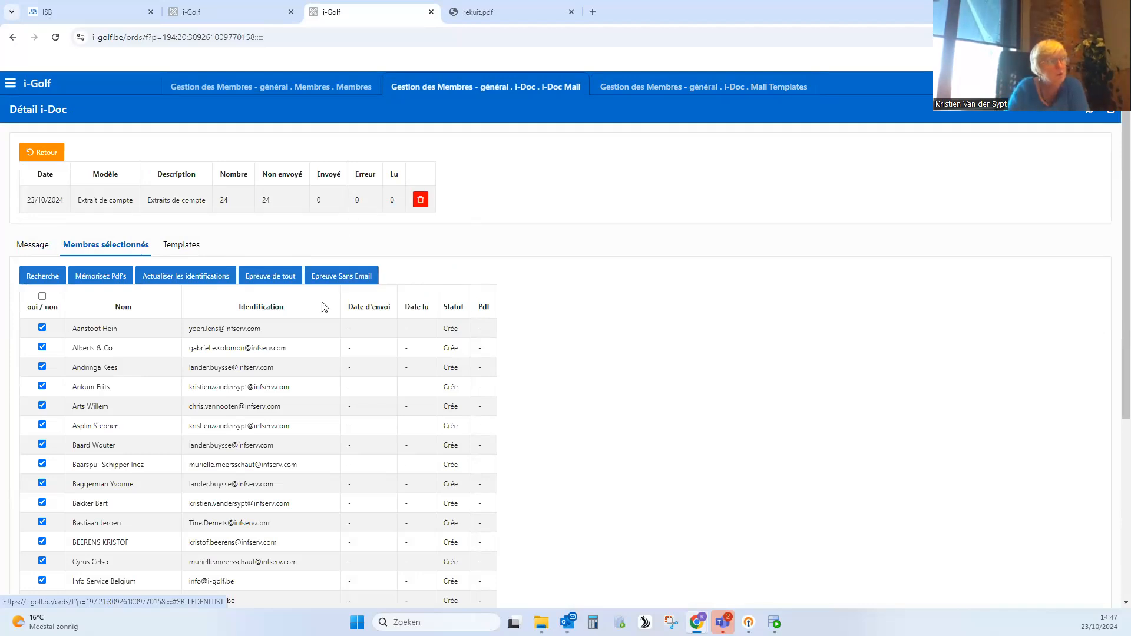
left_click(347, 277)
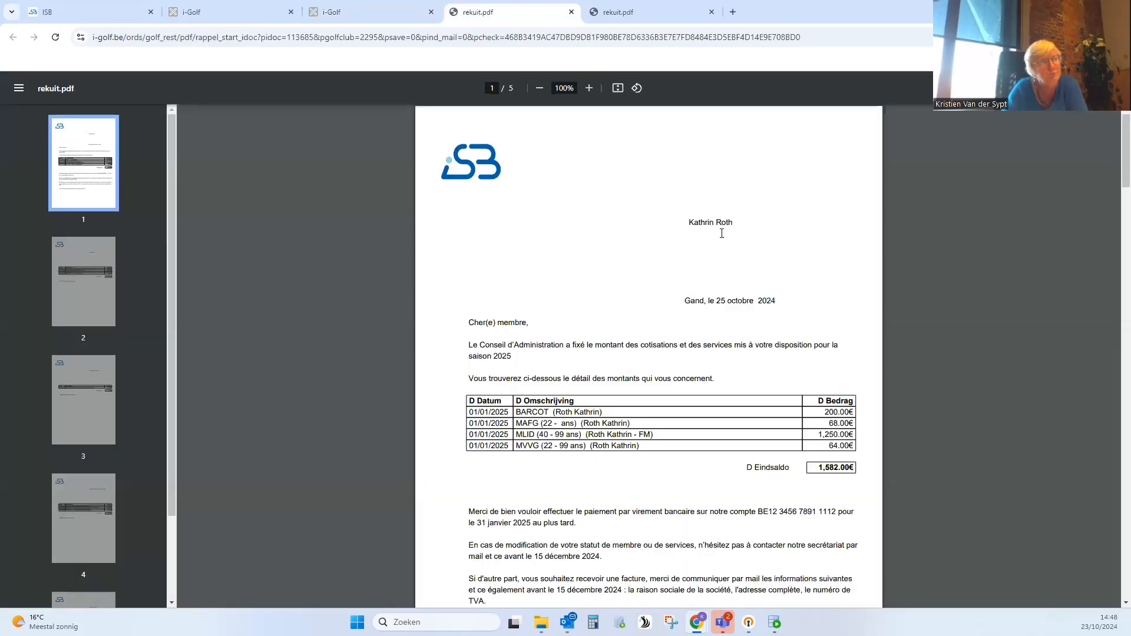
scroll(724, 249, "down", 3)
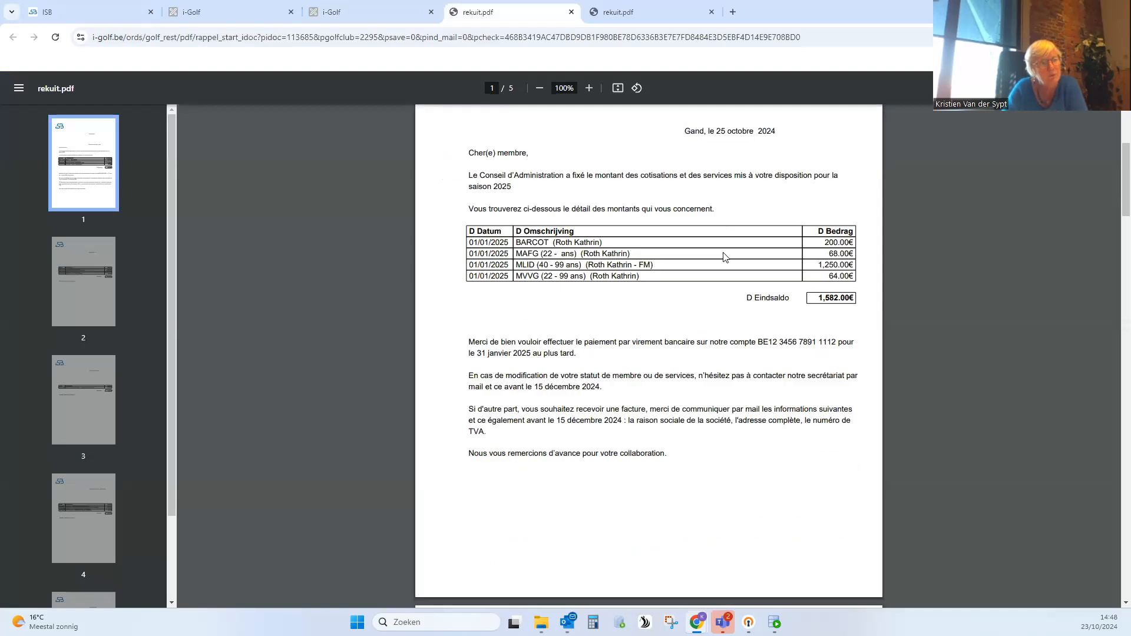
scroll(724, 256, "down", 10)
scroll(724, 257, "down", 3)
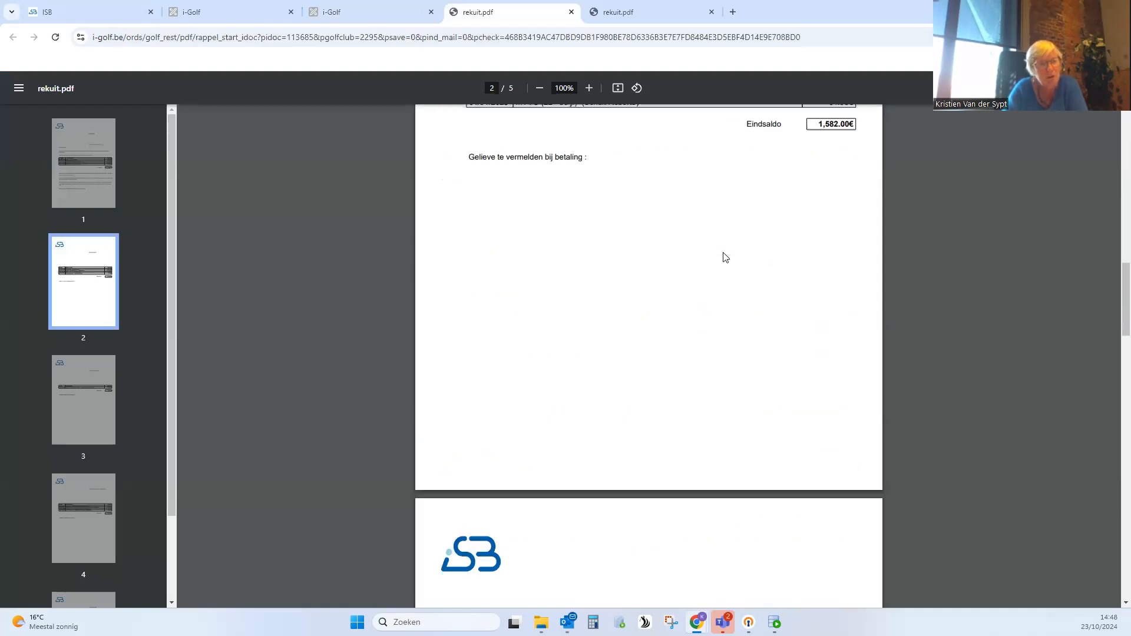
scroll(726, 258, "down", 12)
scroll(726, 258, "up", 4)
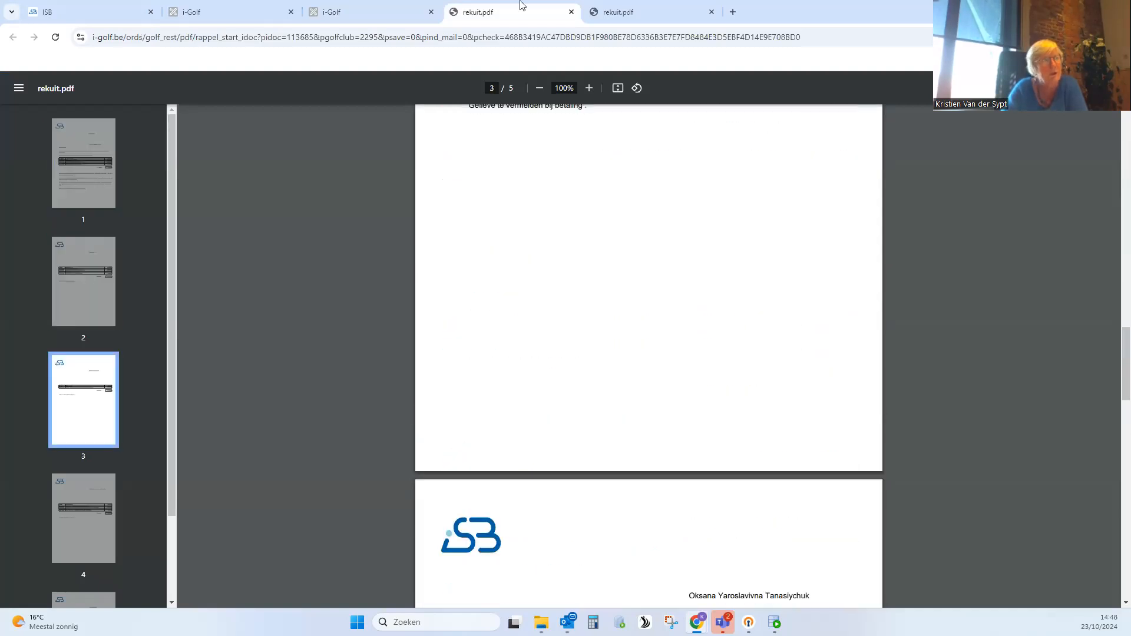
left_click(571, 12)
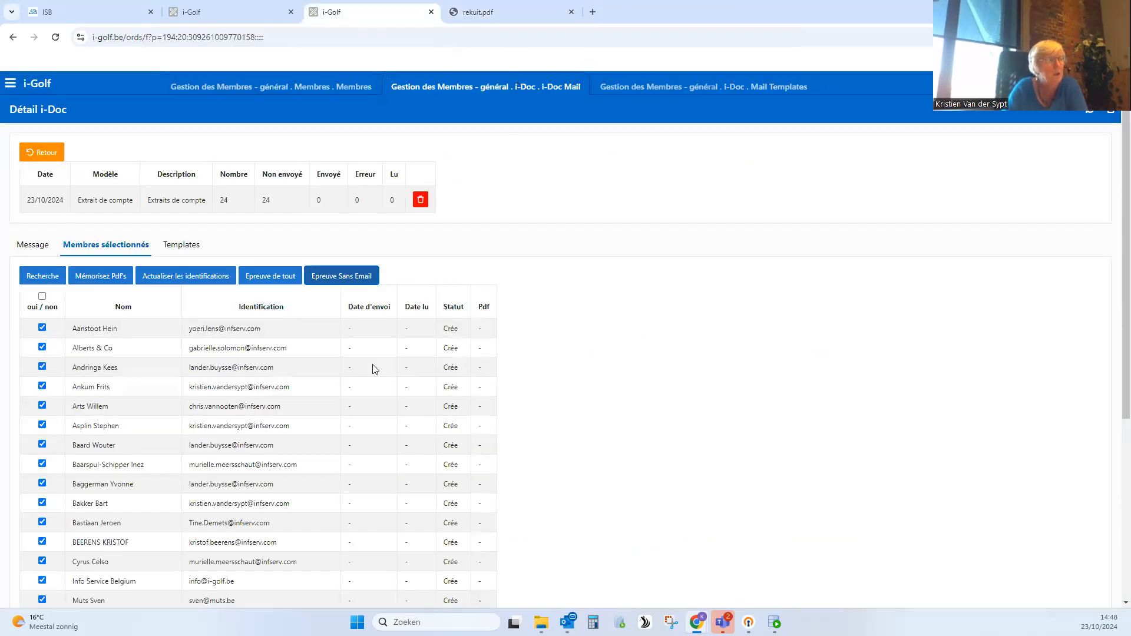
- Generate the proof PDF for all selected members, review the statement pages and close it
left_click(267, 279)
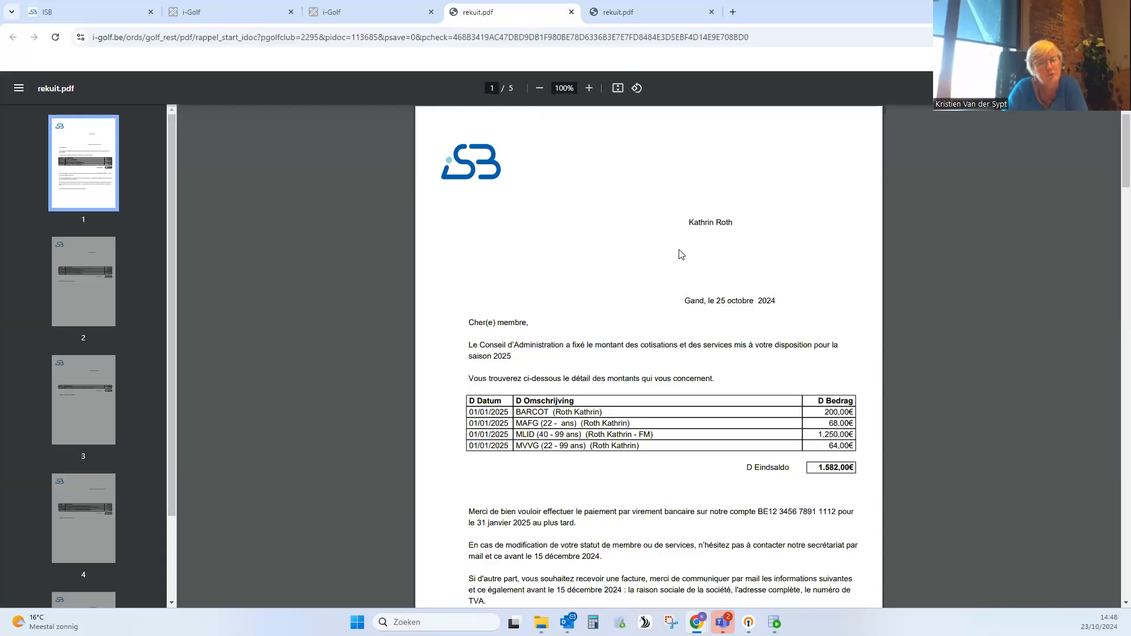
scroll(718, 295, "down", 2)
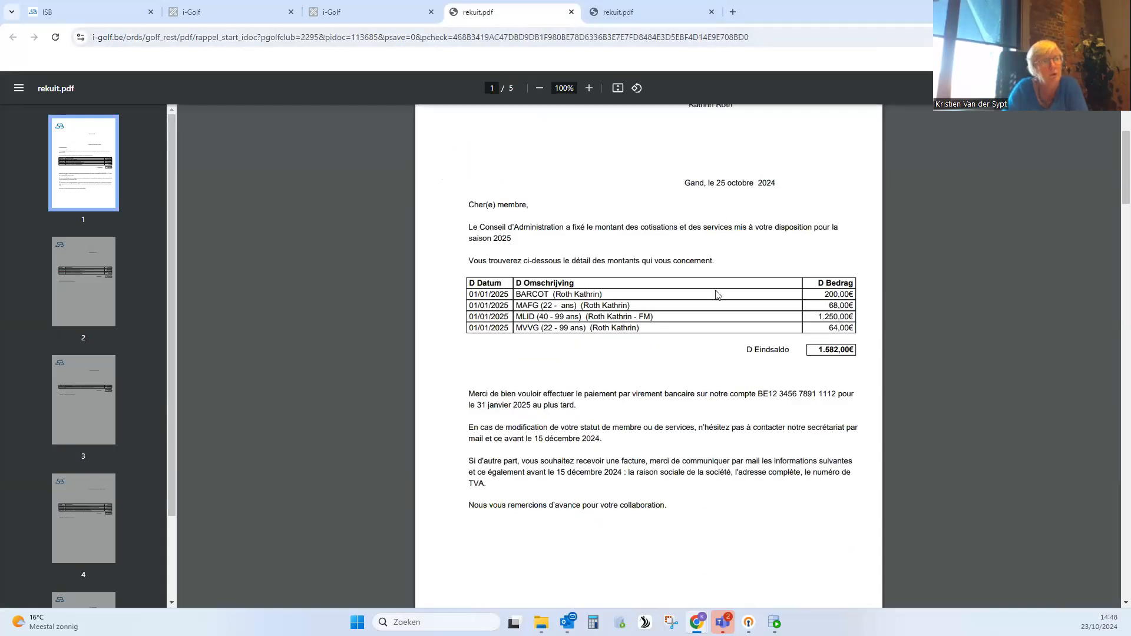
scroll(719, 295, "down", 1)
scroll(718, 295, "down", 20)
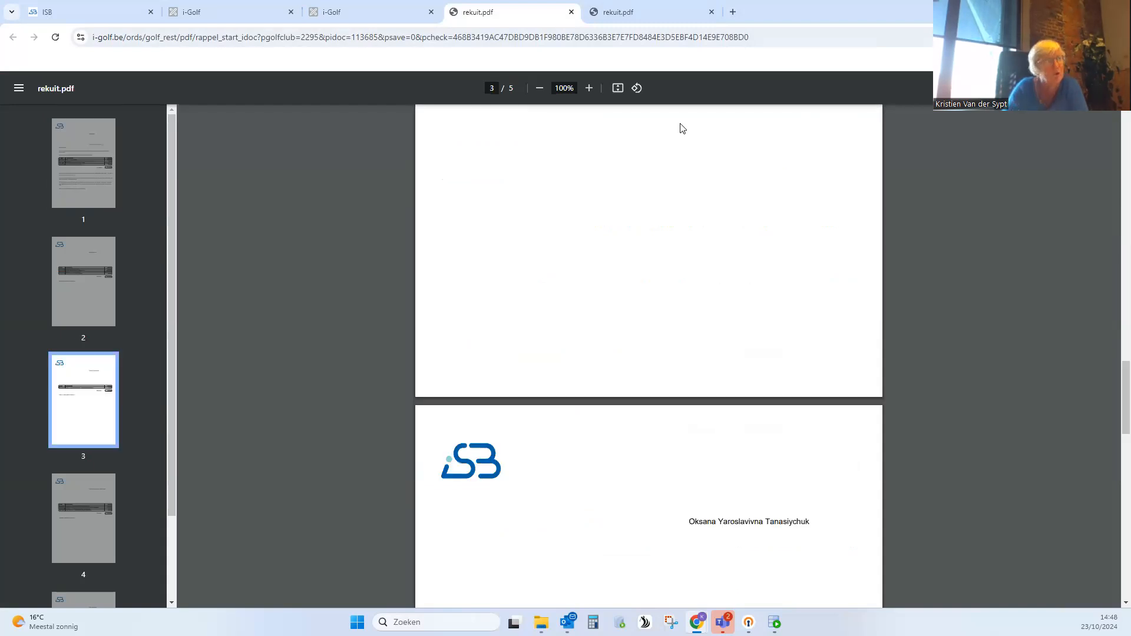
left_click(571, 13)
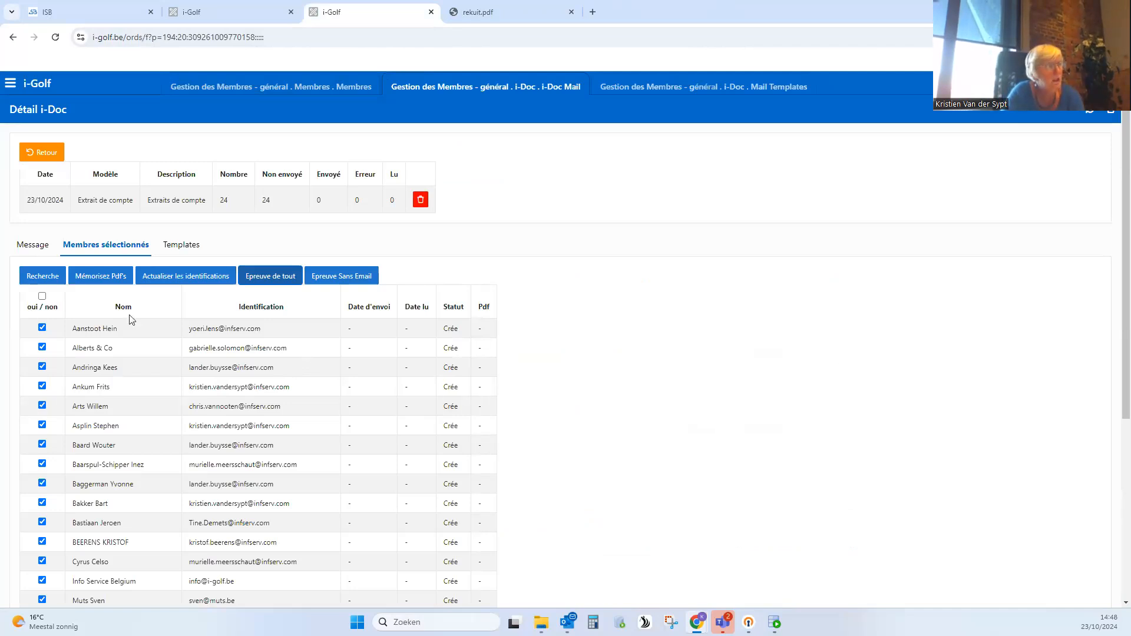
- Start storing the PDFs of the selected members, return to the i-Doc overview and rerun its search
left_click(103, 277)
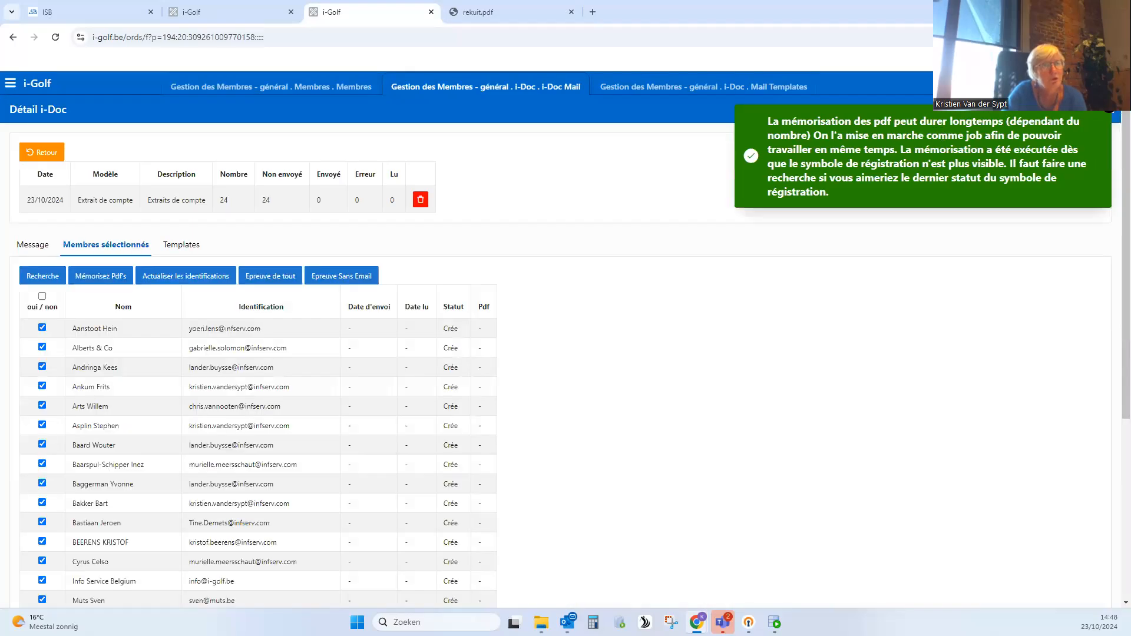
left_click(1111, 112)
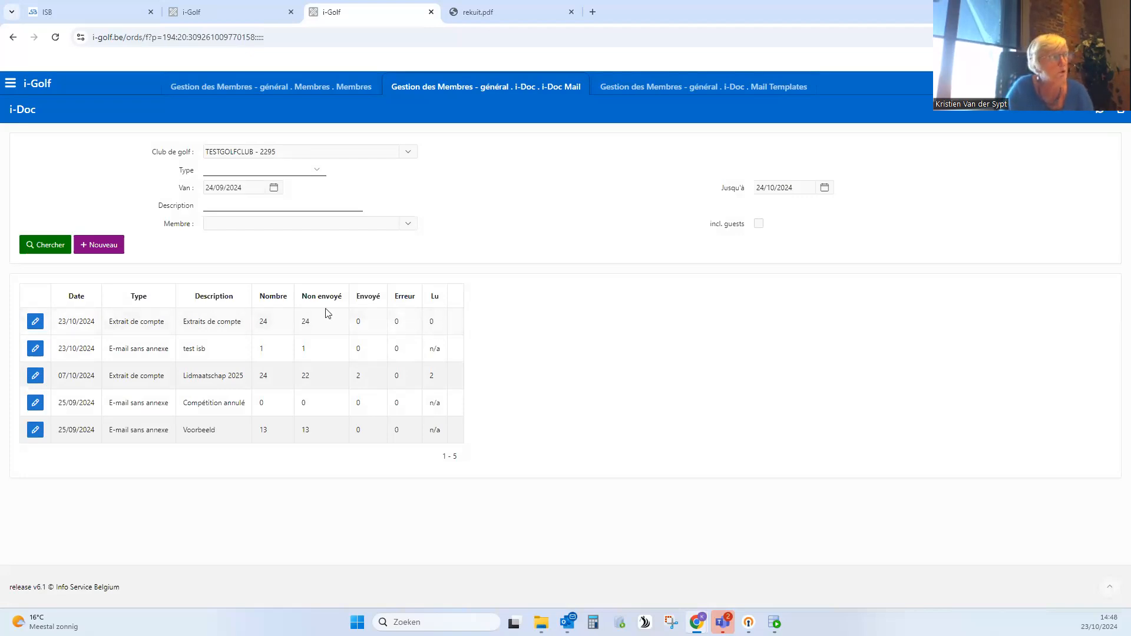
left_click(51, 246)
- Open the 23/10/2024 Extraits de compte i-Doc, check the selected members' status, read date and stored PDFs, and return to the overview
left_click(35, 322)
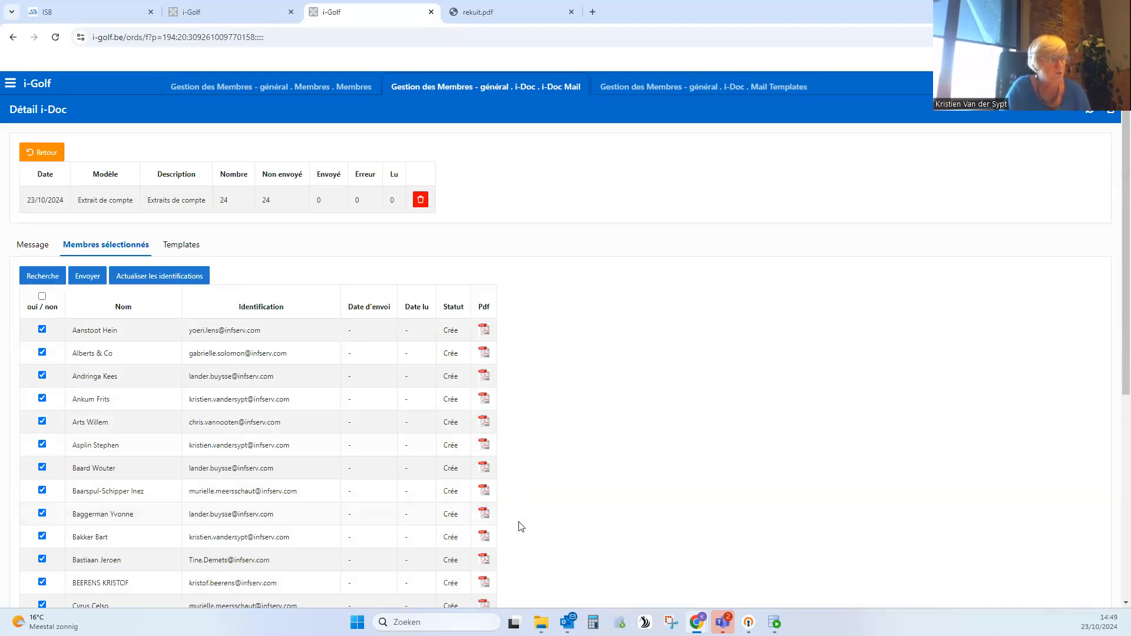
scroll(522, 526, "down", 4)
scroll(524, 527, "down", 3)
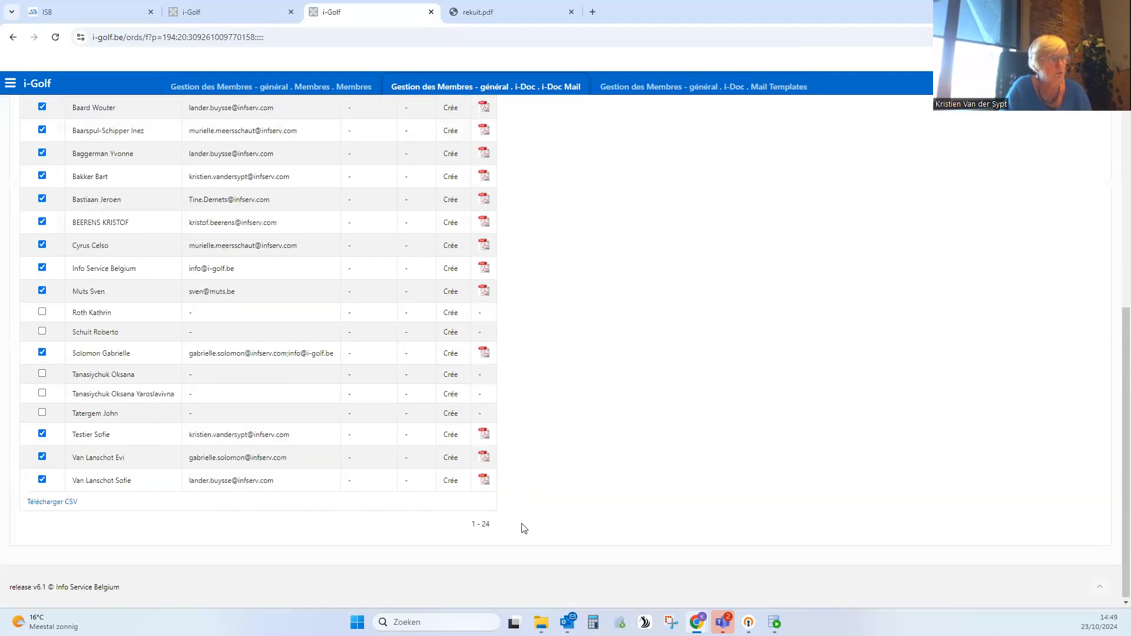
scroll(523, 526, "up", 7)
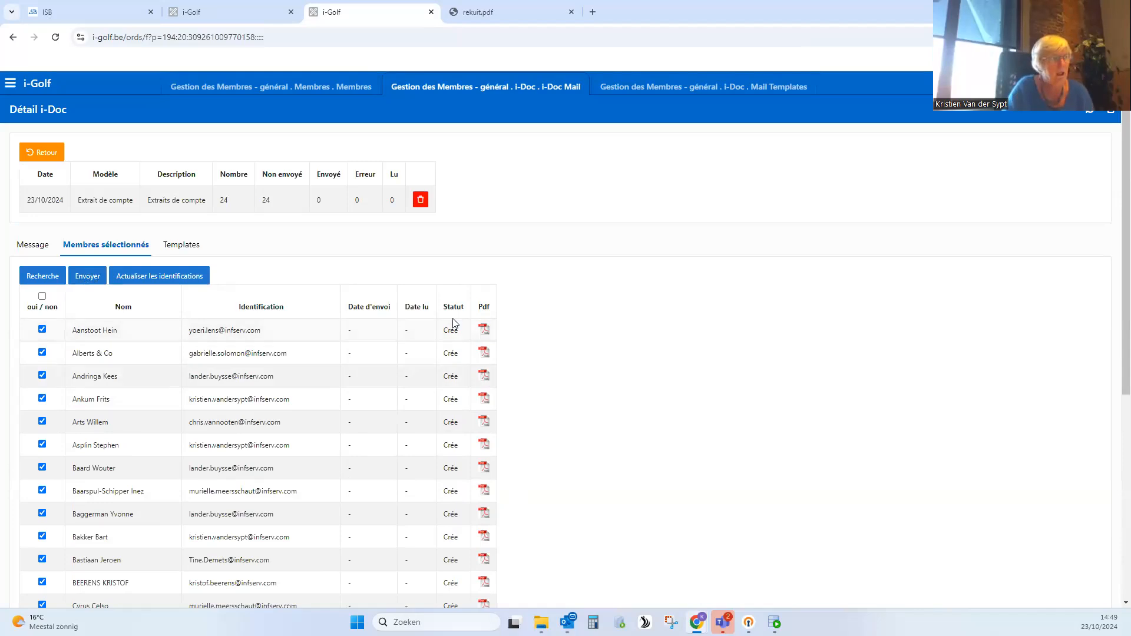
double_click(412, 307)
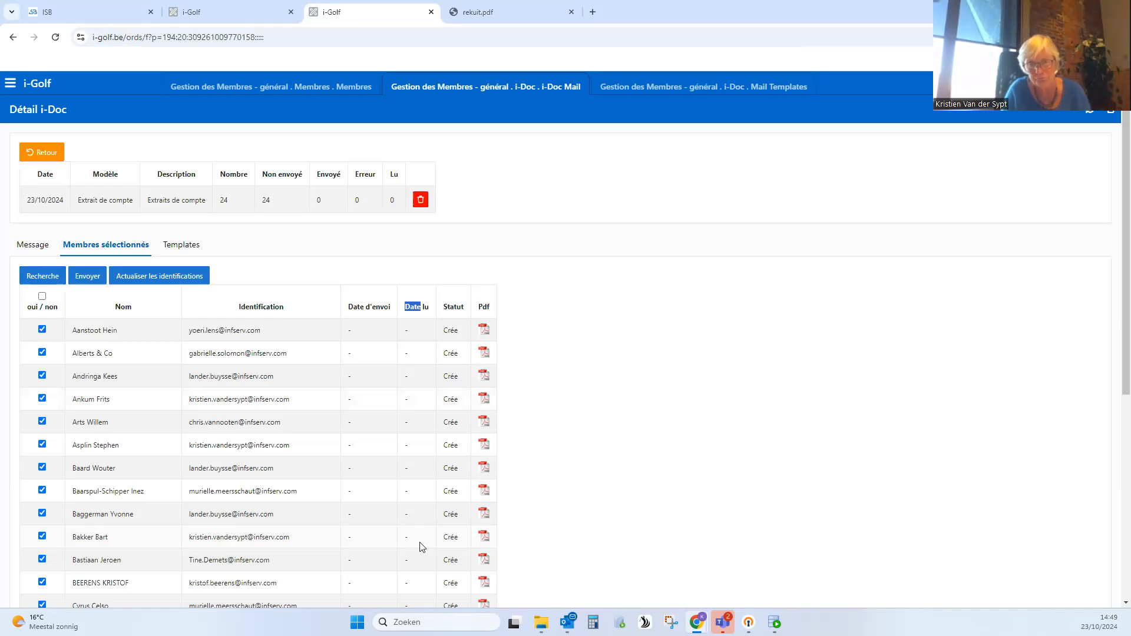
left_click(44, 156)
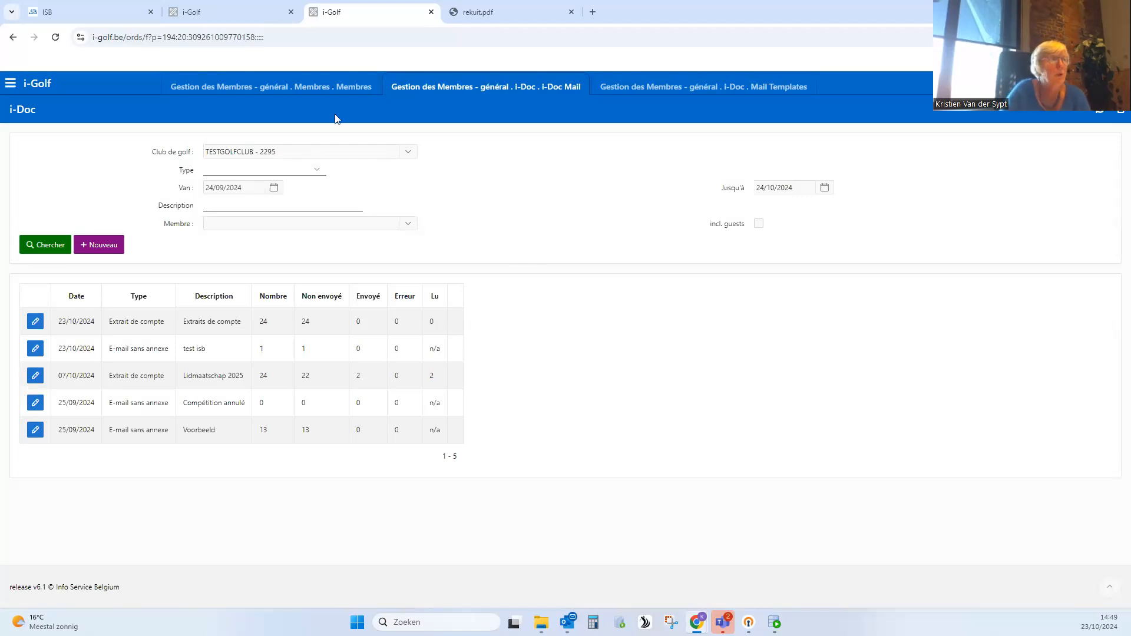
- Open Mise à l'agenda under Gestion des Membres Financier and search the 2024 entries for one member's account
left_click(11, 86)
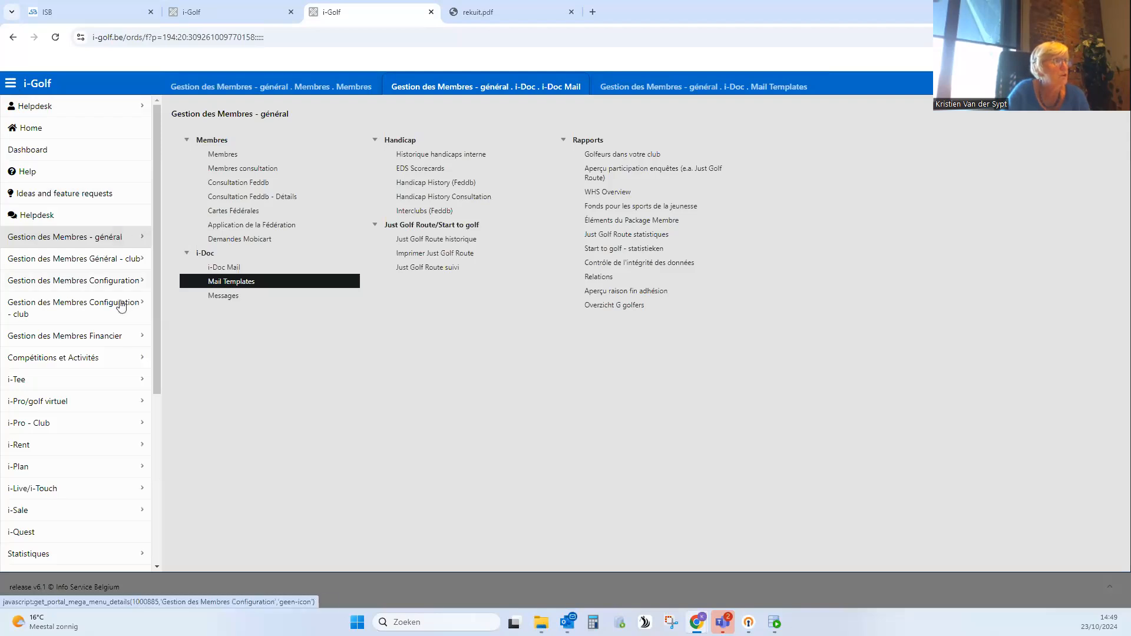
left_click(115, 340)
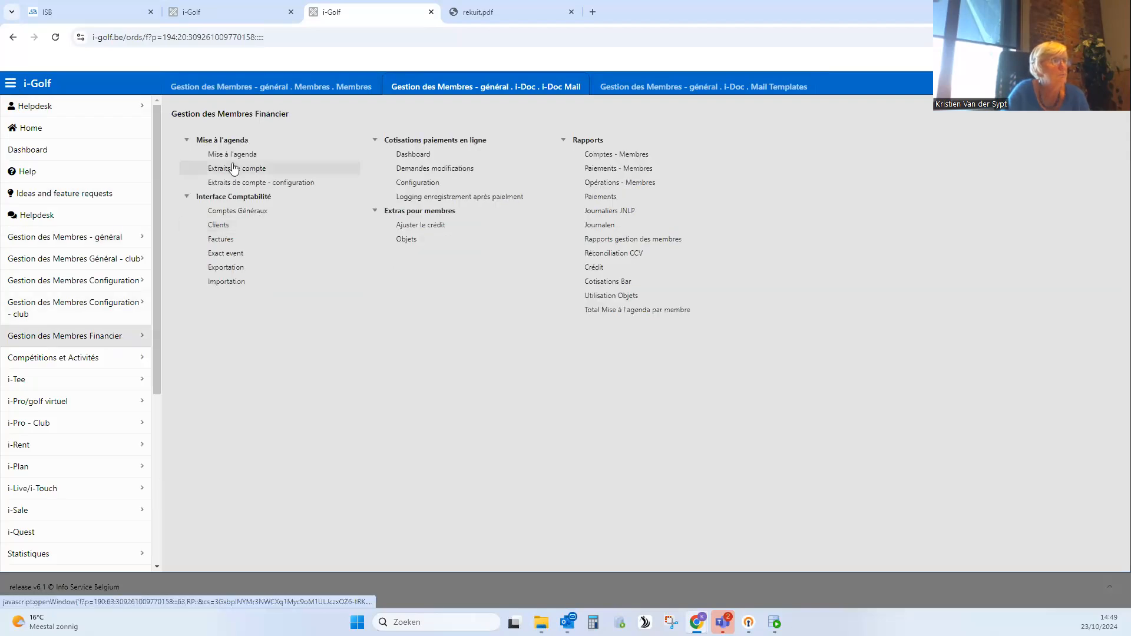
left_click(235, 156)
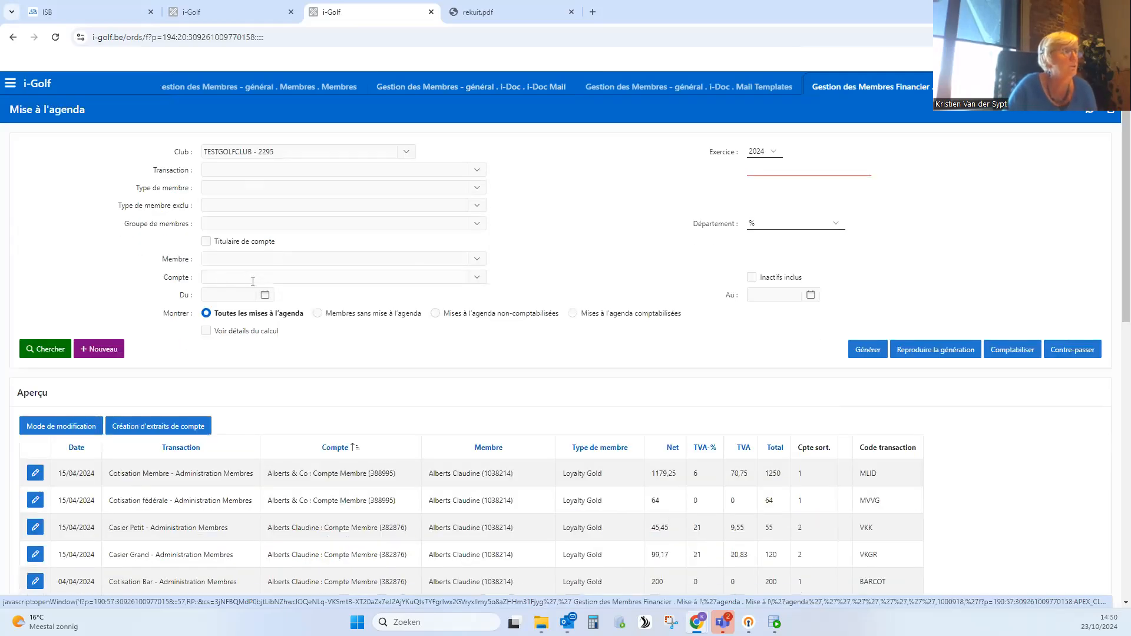
left_click(219, 276)
type("b")
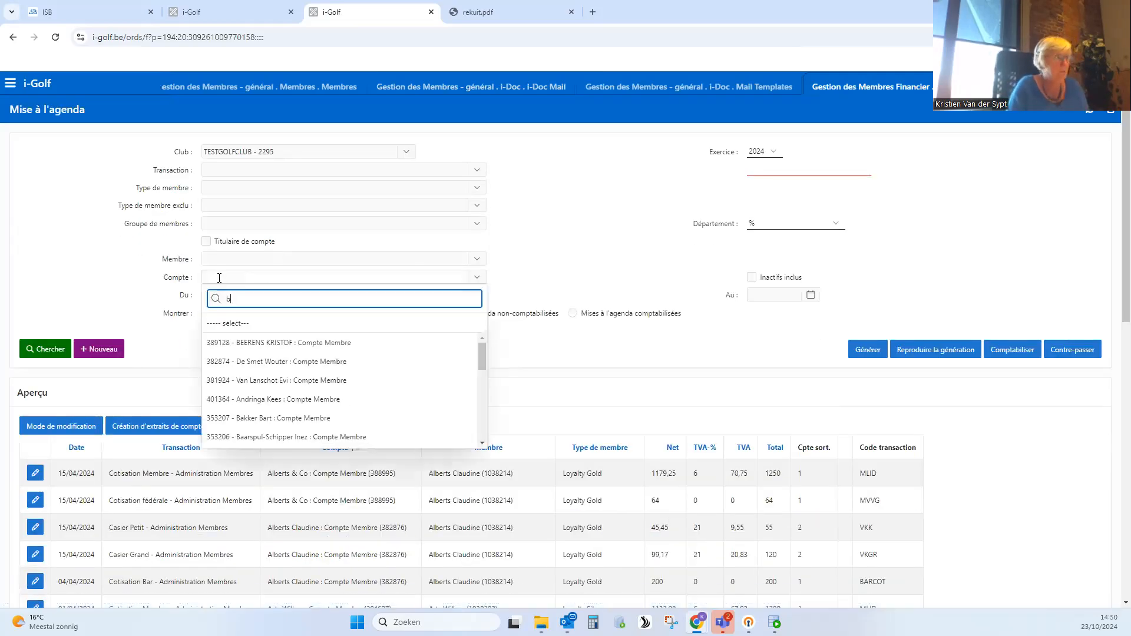
type("eerens")
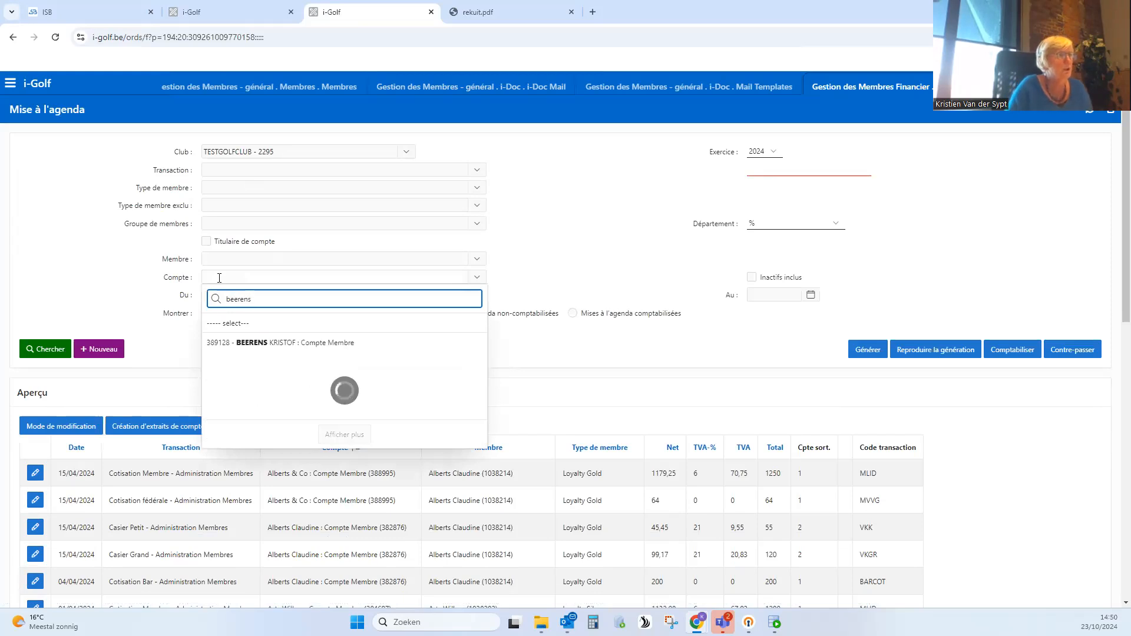
left_click(252, 348)
left_click(47, 351)
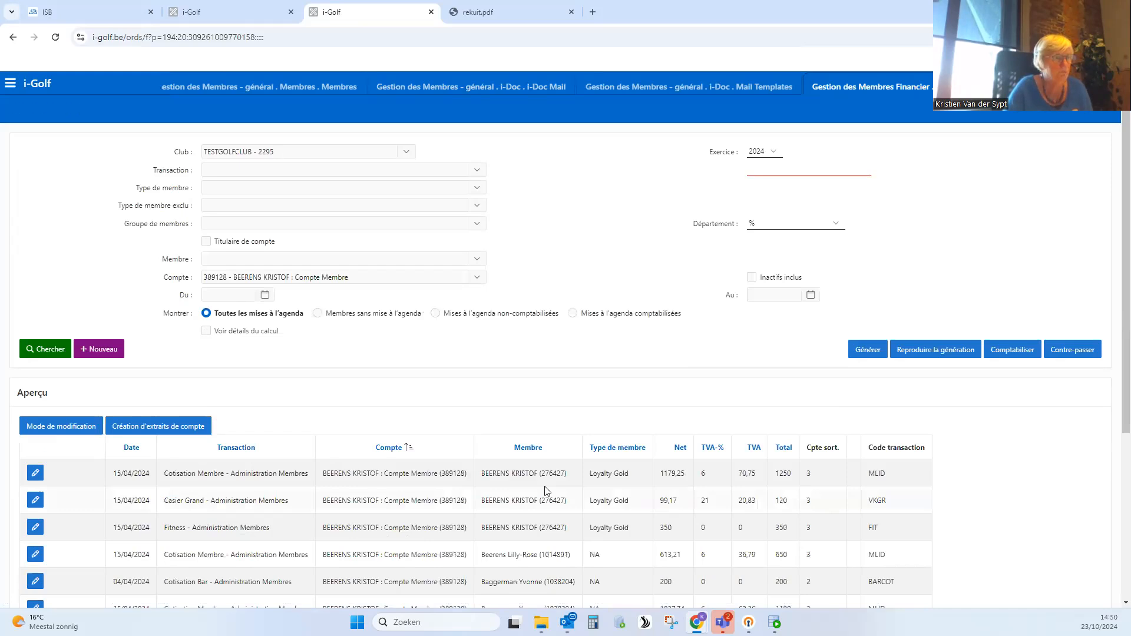
- Examine the account's 2024 agenda entries, especially the Cotisation Membre, Casier Grand and Fitness transactions
scroll(592, 494, "down", 2)
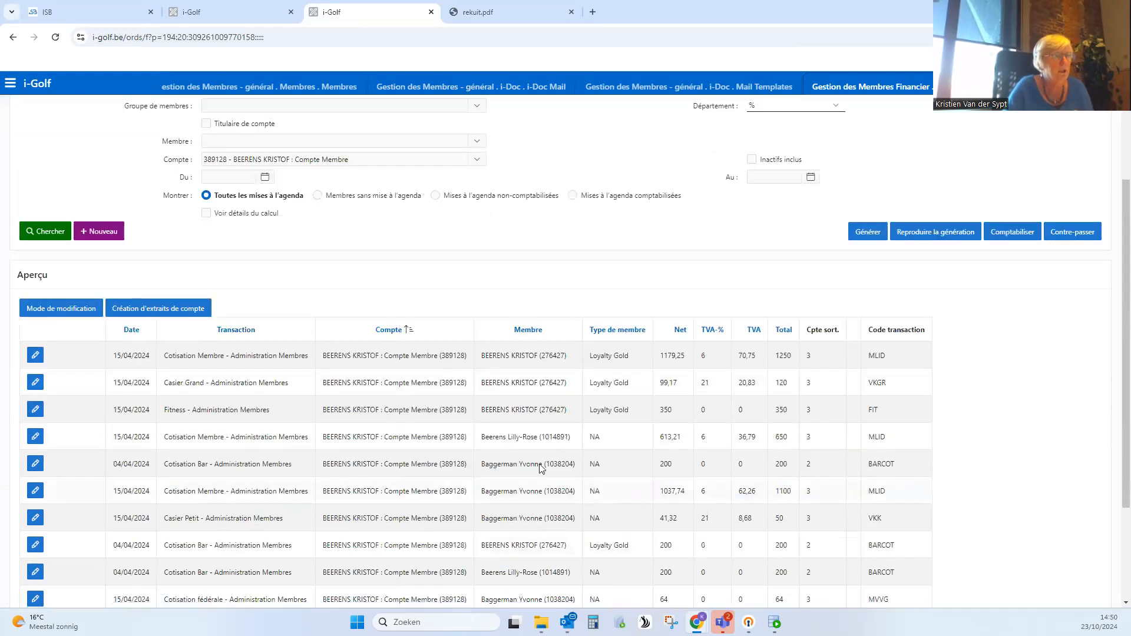
scroll(502, 434, "down", 1)
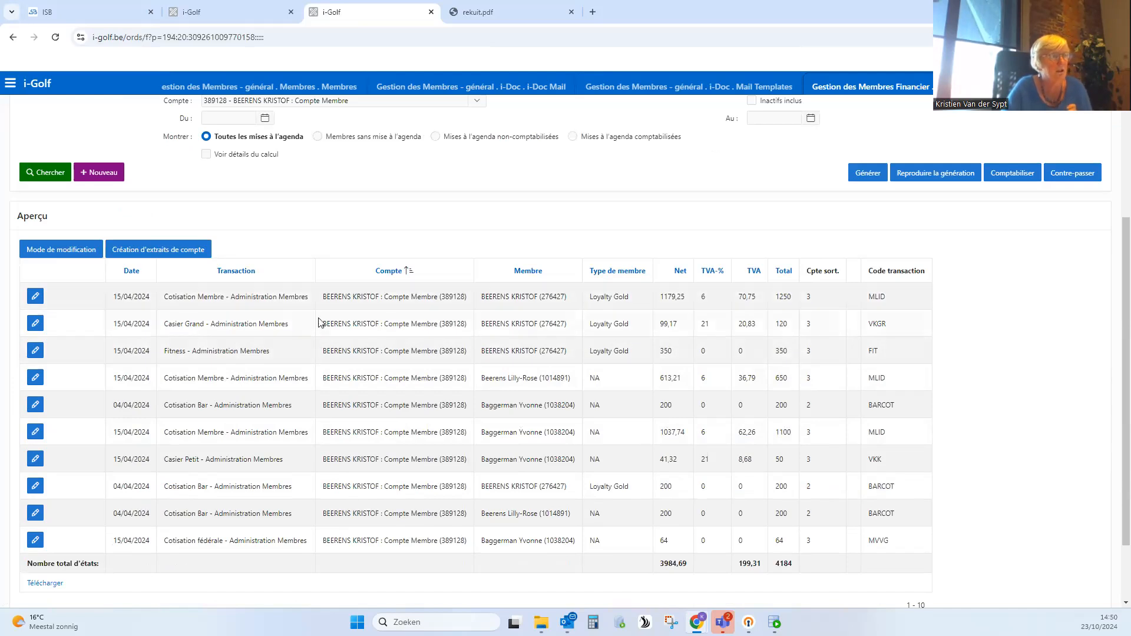
left_click_drag(163, 296, 221, 297)
left_click_drag(164, 323, 216, 324)
left_click_drag(164, 352, 285, 363)
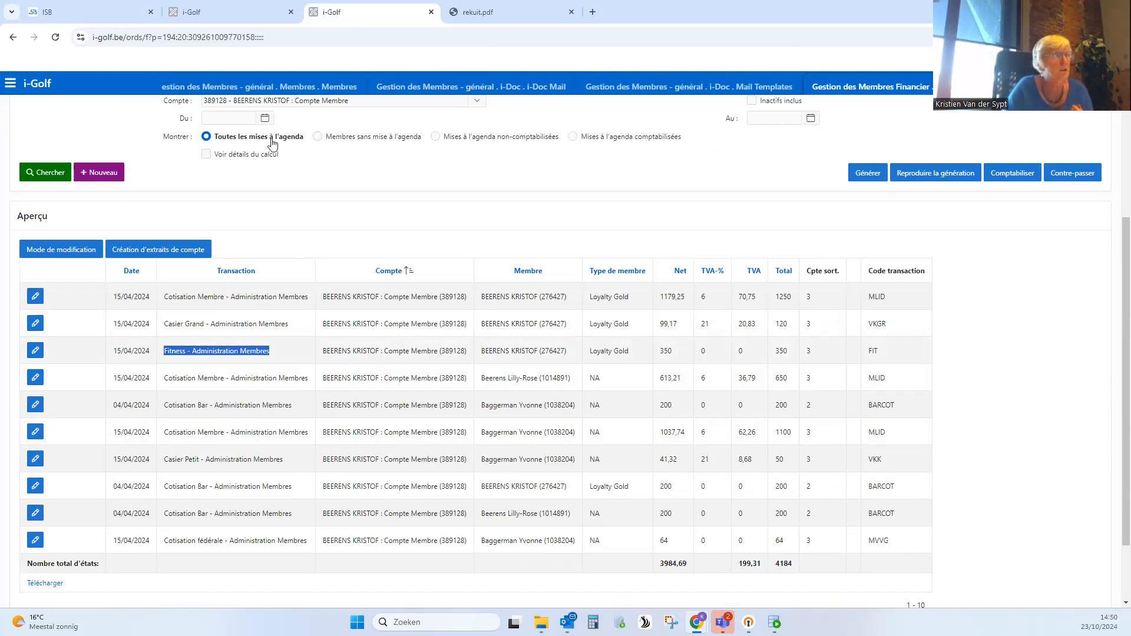
- Look up the same member by surname in the members overview, view the person details and return to the overview
left_click(295, 92)
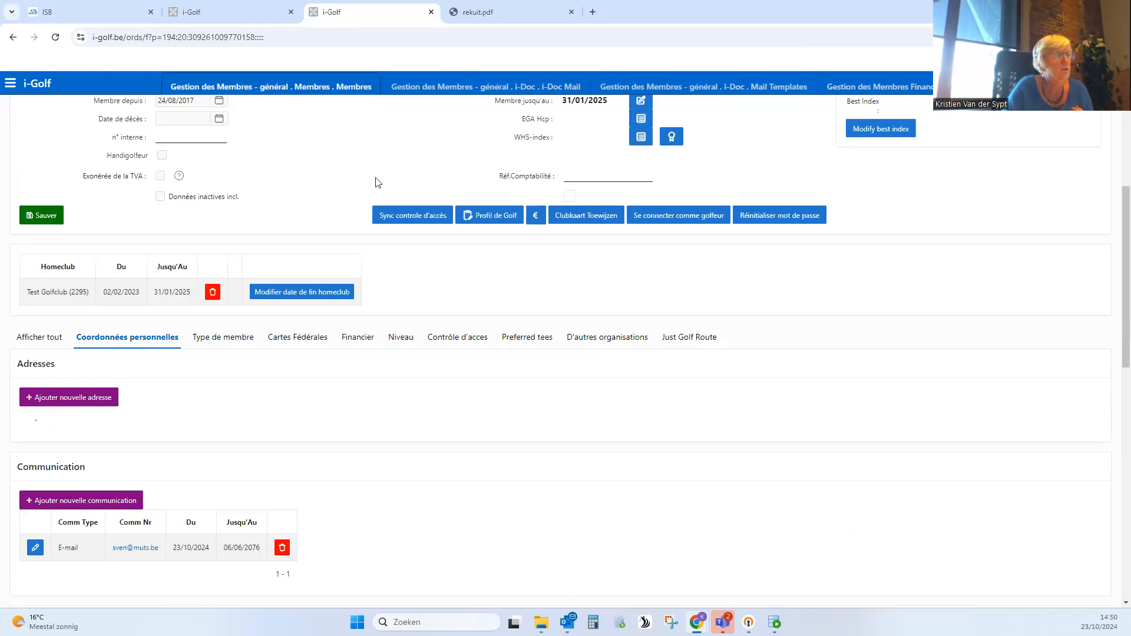
scroll(235, 171, "up", 4)
left_click(42, 155)
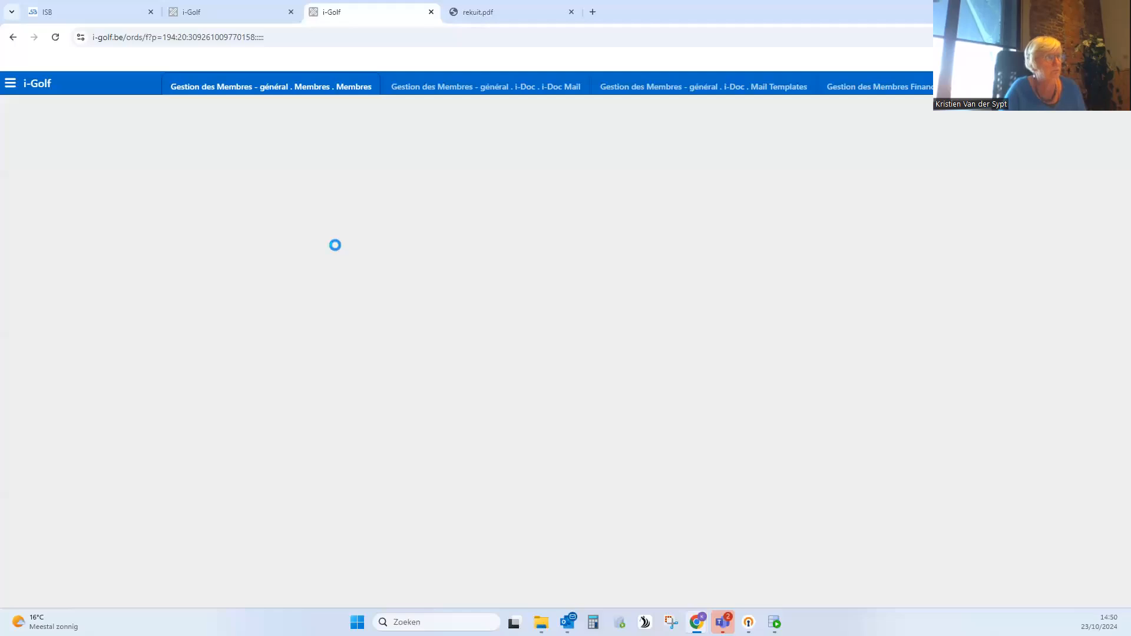
type("beerens")
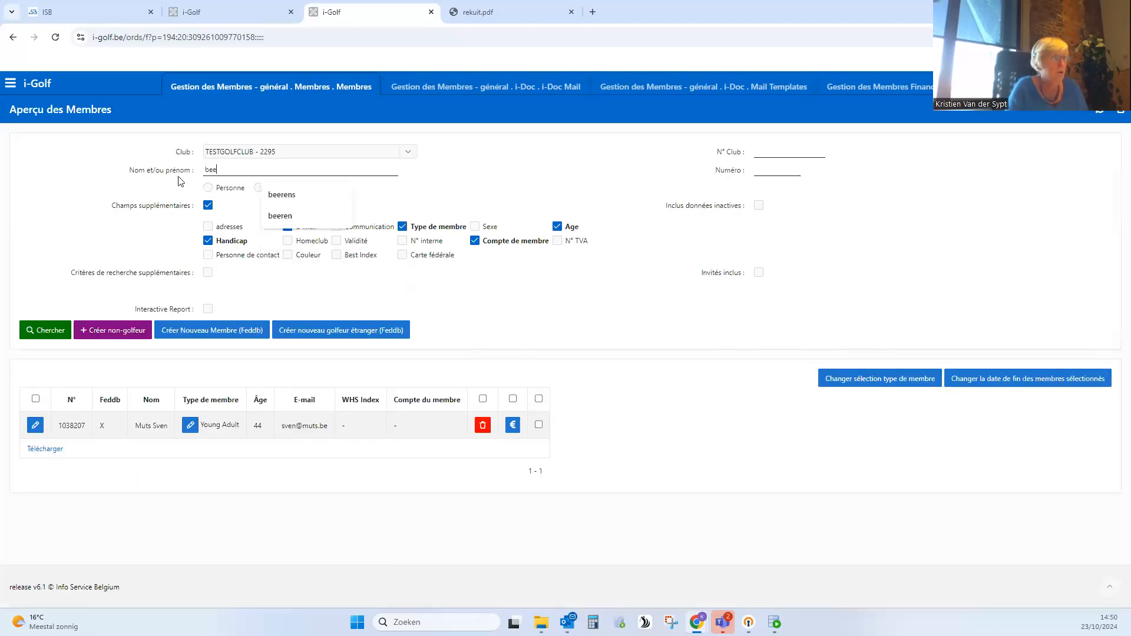
key("Return")
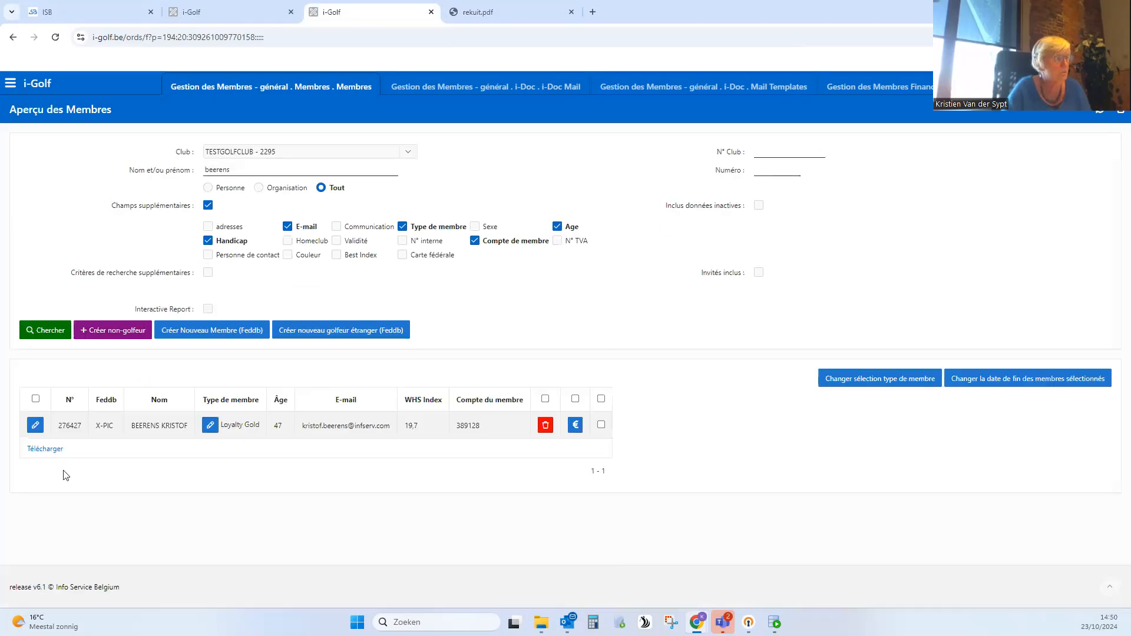
left_click(35, 426)
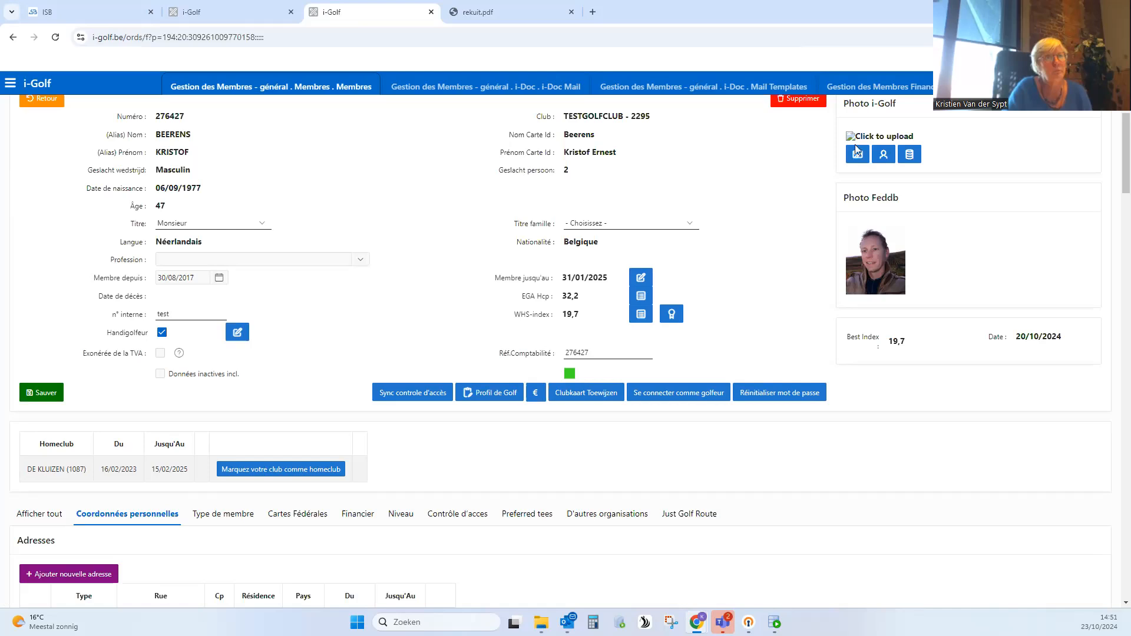
scroll(248, 273, "up", 1)
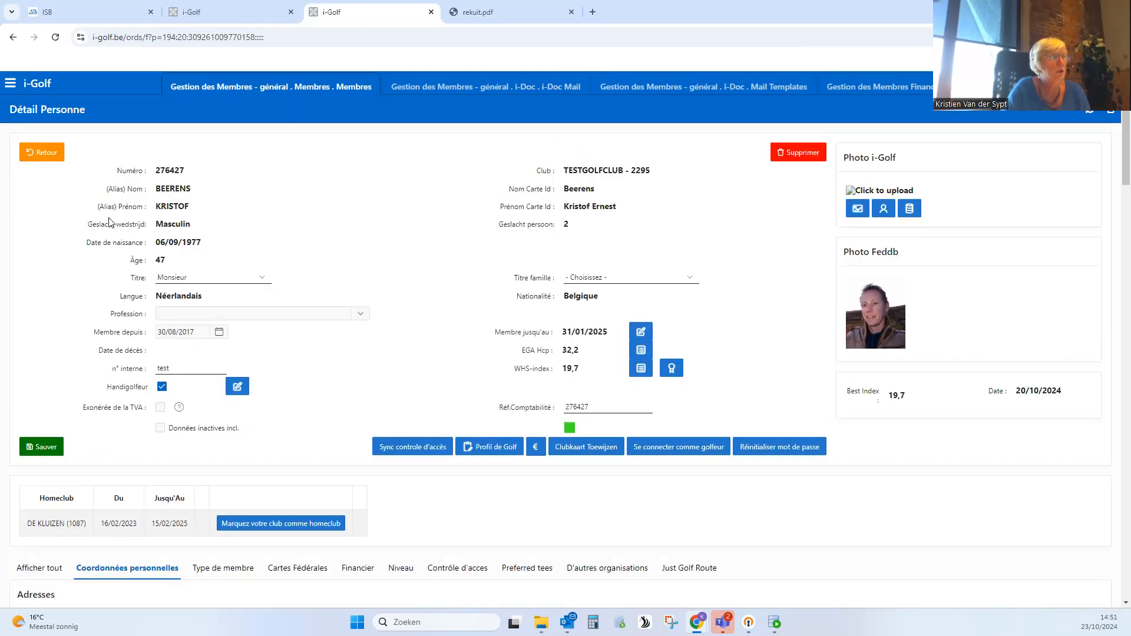
left_click(50, 155)
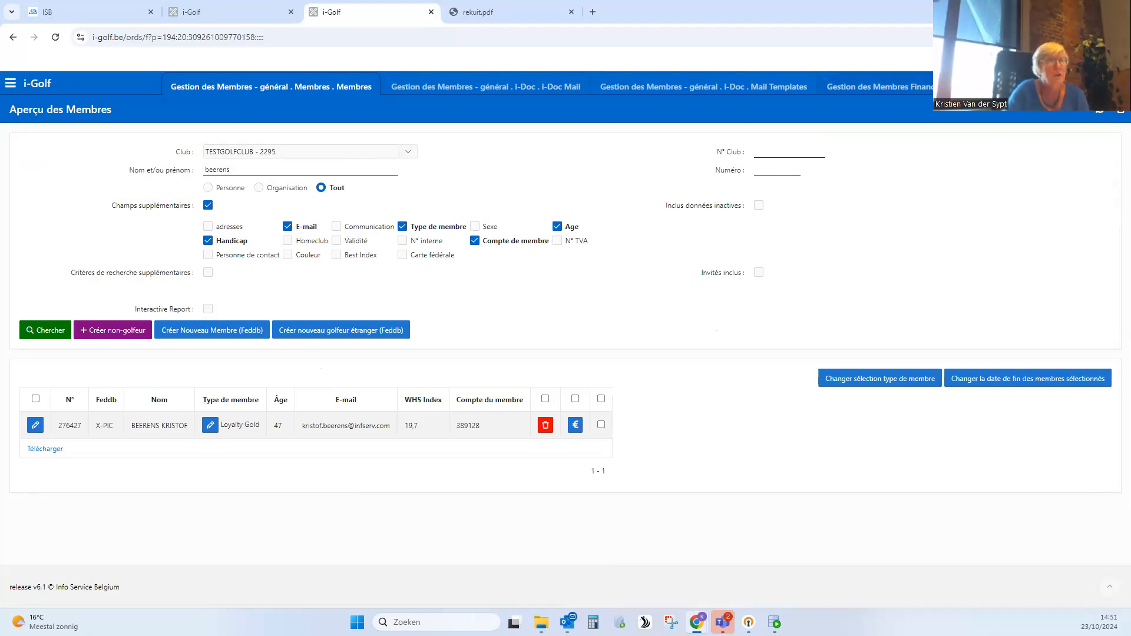
- Switch back to Mise à l'agenda and show the member account's entries for exercise 2025
left_click(937, 86)
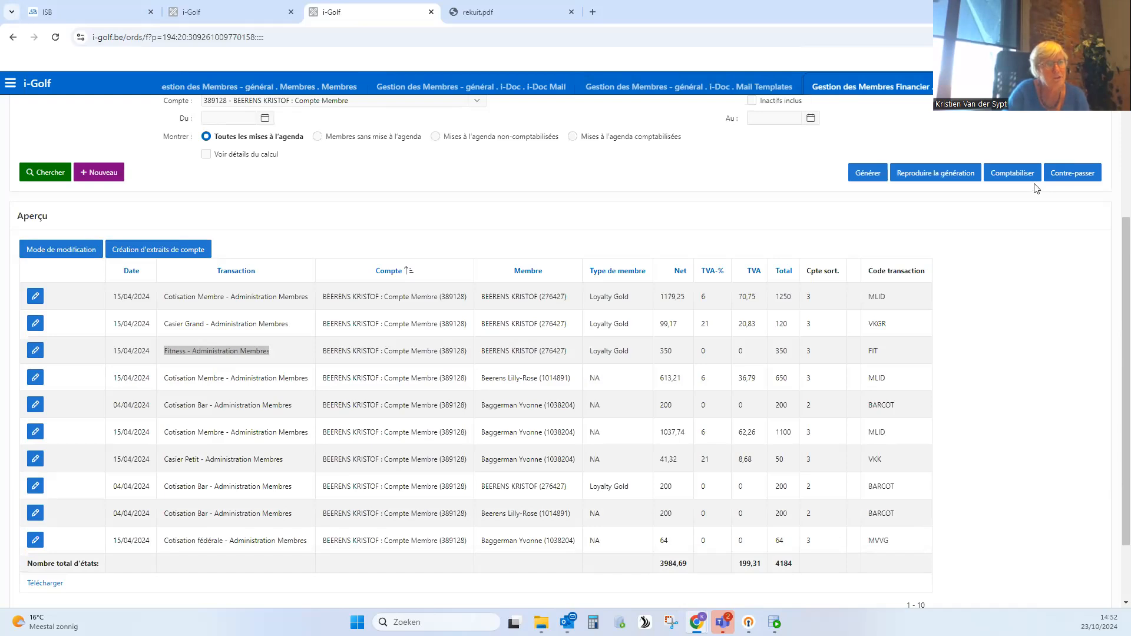
left_click(1074, 176)
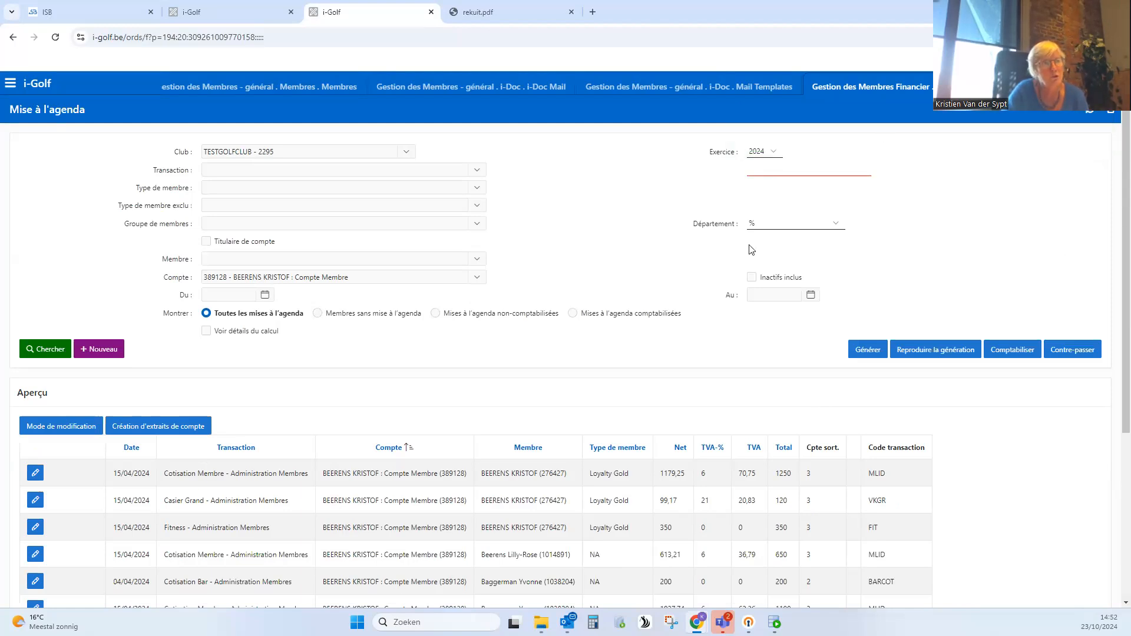
left_click(769, 152)
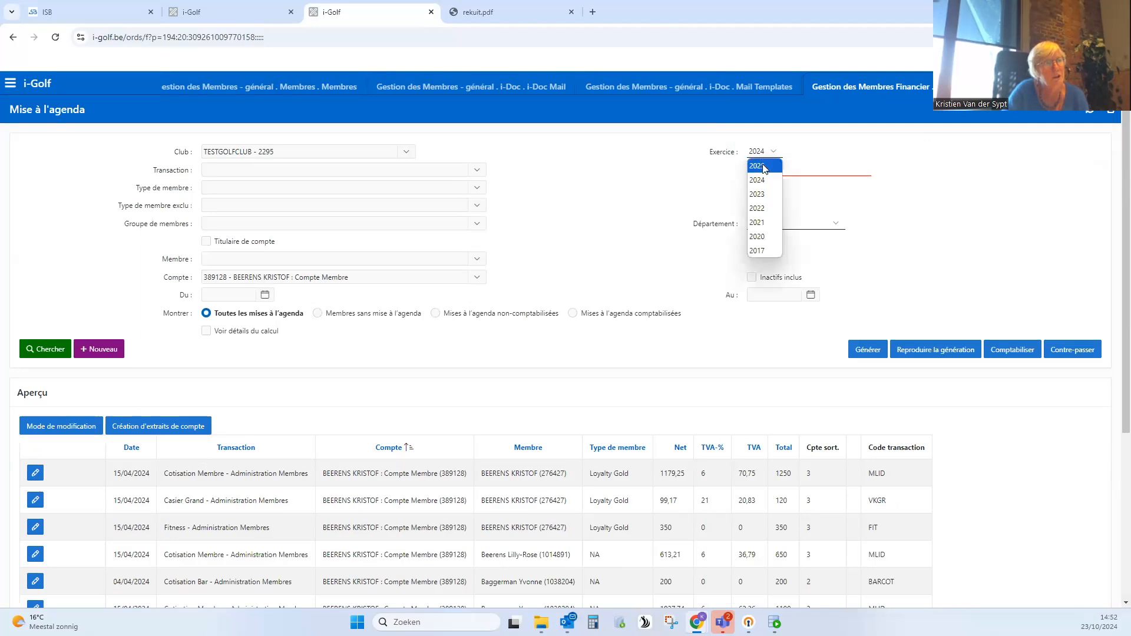
left_click(764, 167)
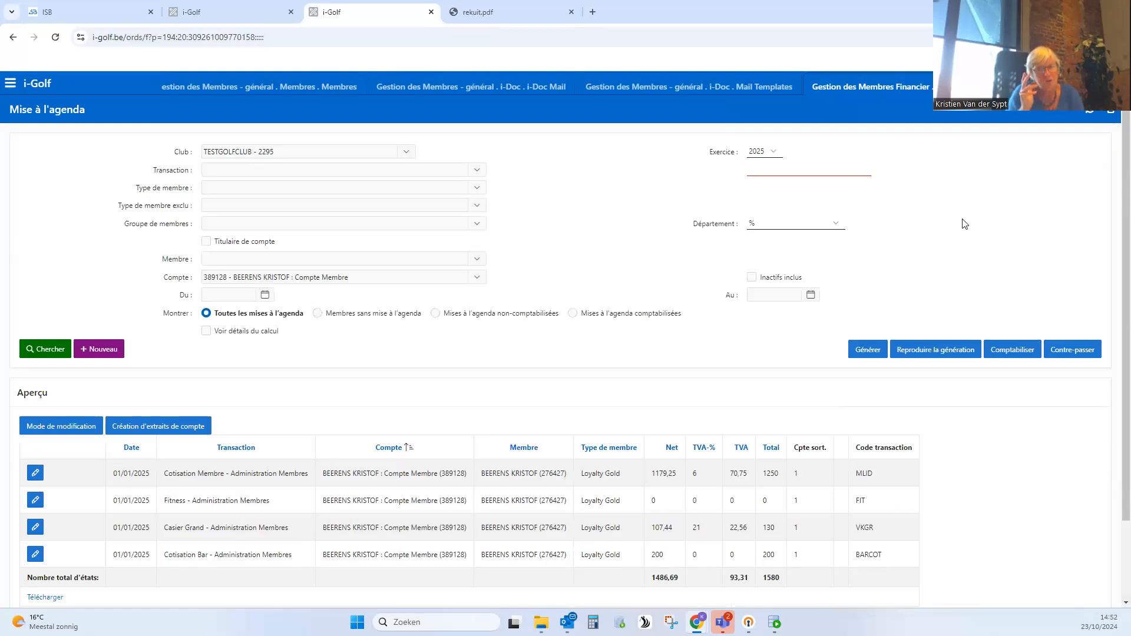
left_click_drag(711, 154, 891, 174)
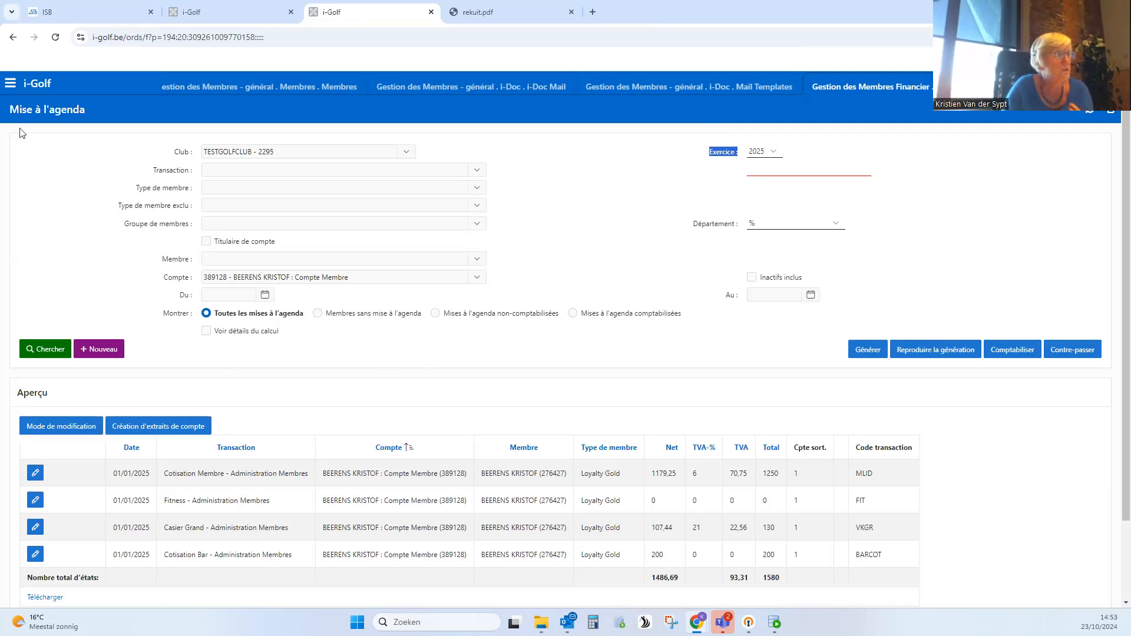
- Open Factures under Interface Comptabilité, set the exercise to 2025 and review the invoice overview
left_click(13, 87)
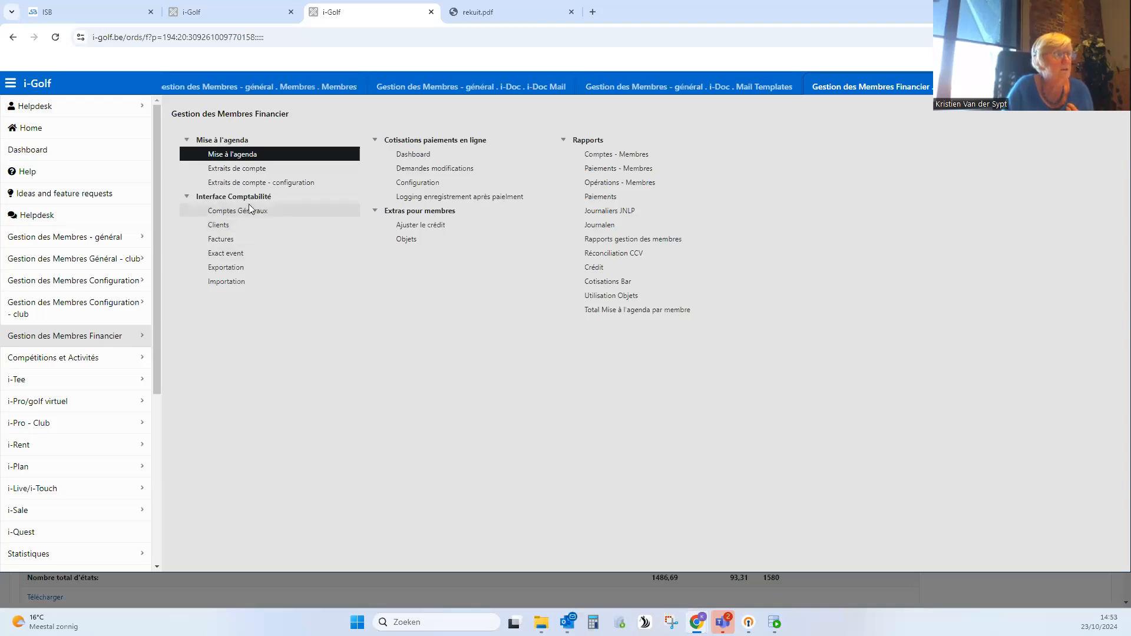
left_click(225, 241)
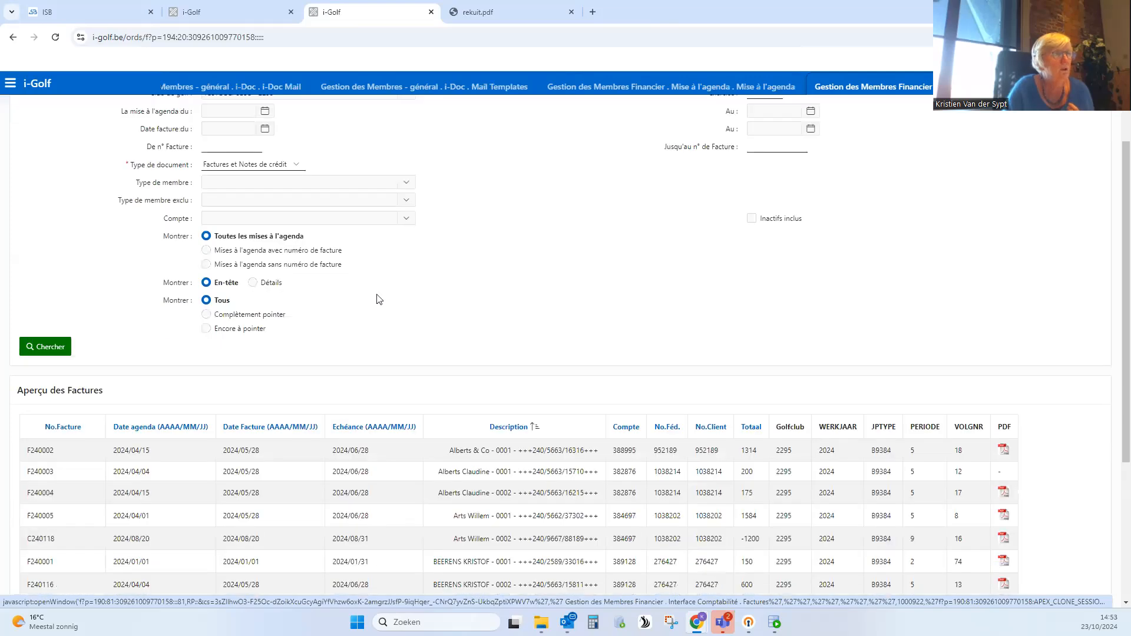
left_click(773, 155)
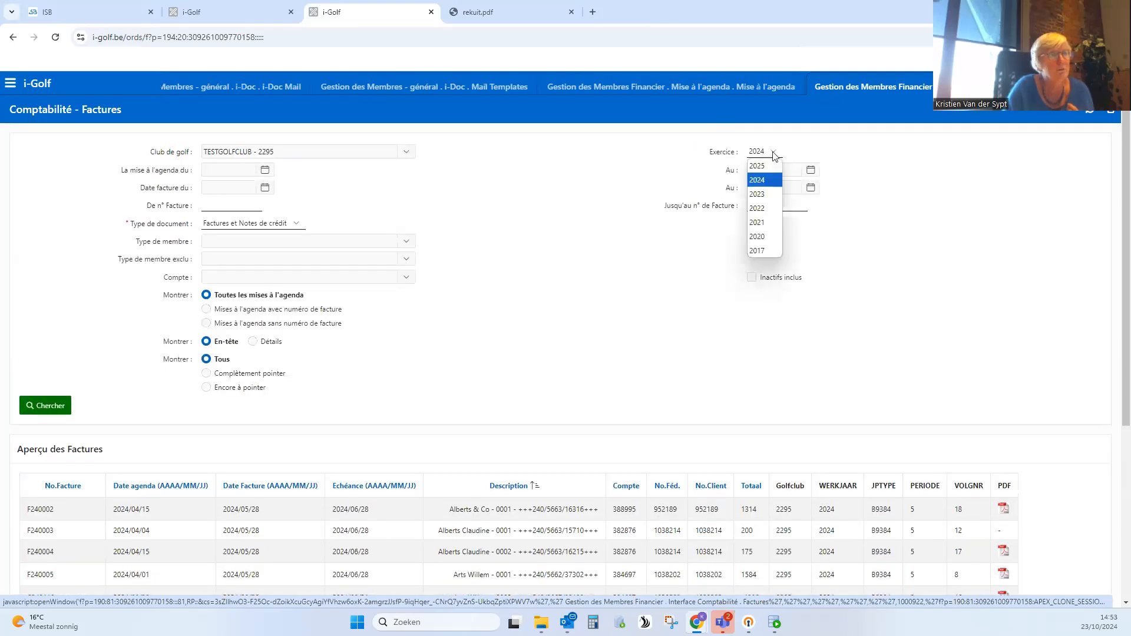
left_click(767, 168)
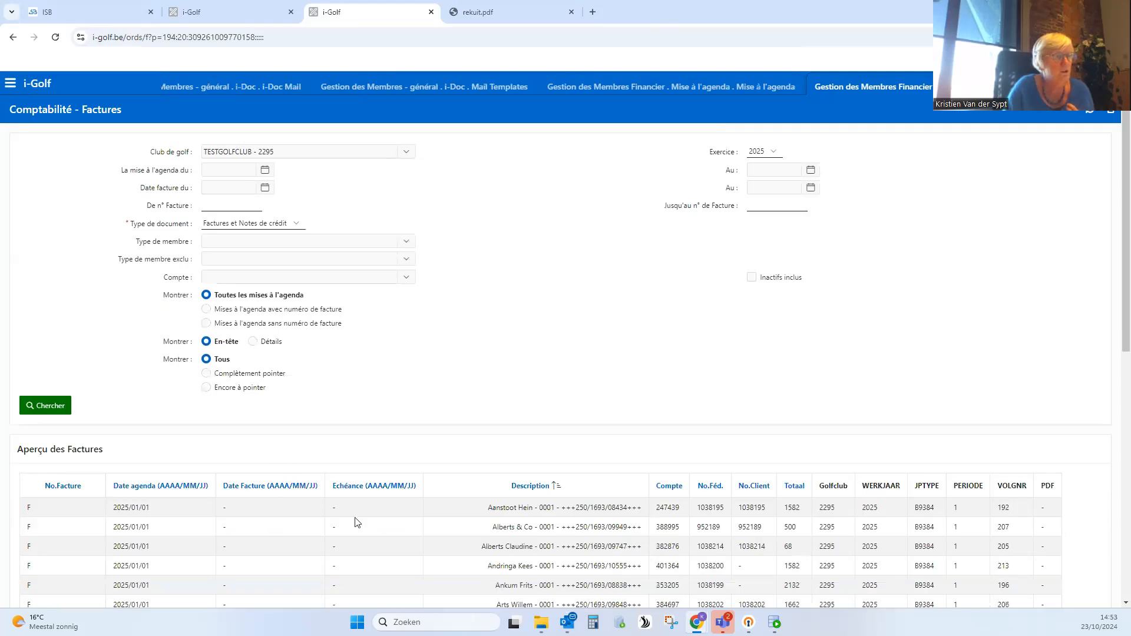
scroll(357, 523, "down", 1)
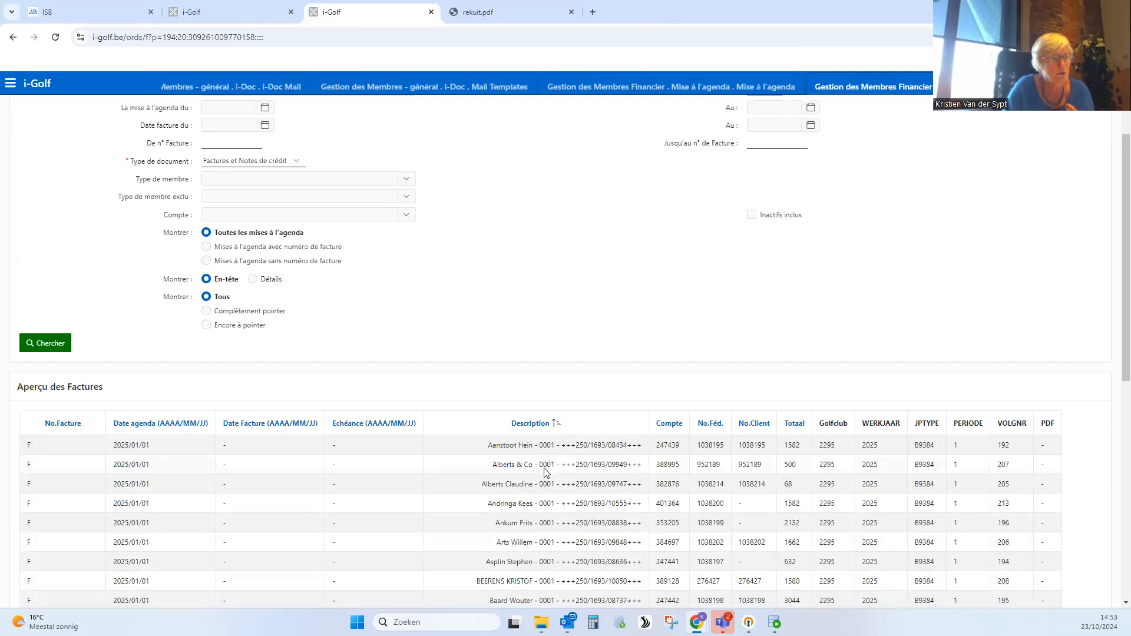
scroll(677, 401, "down", 2)
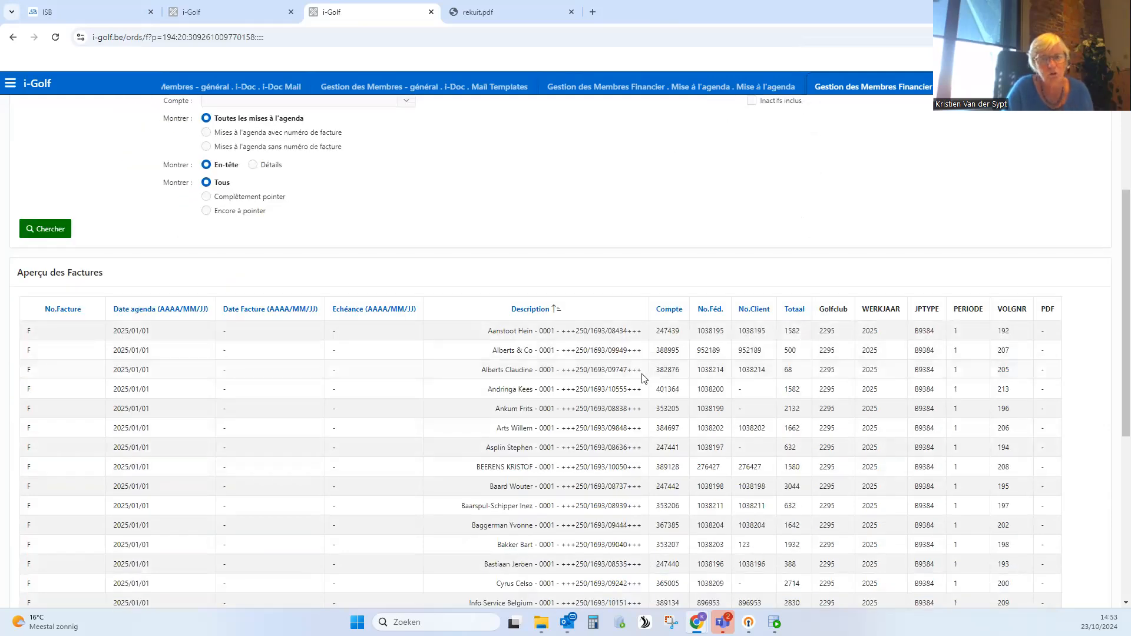
scroll(373, 429, "up", 2)
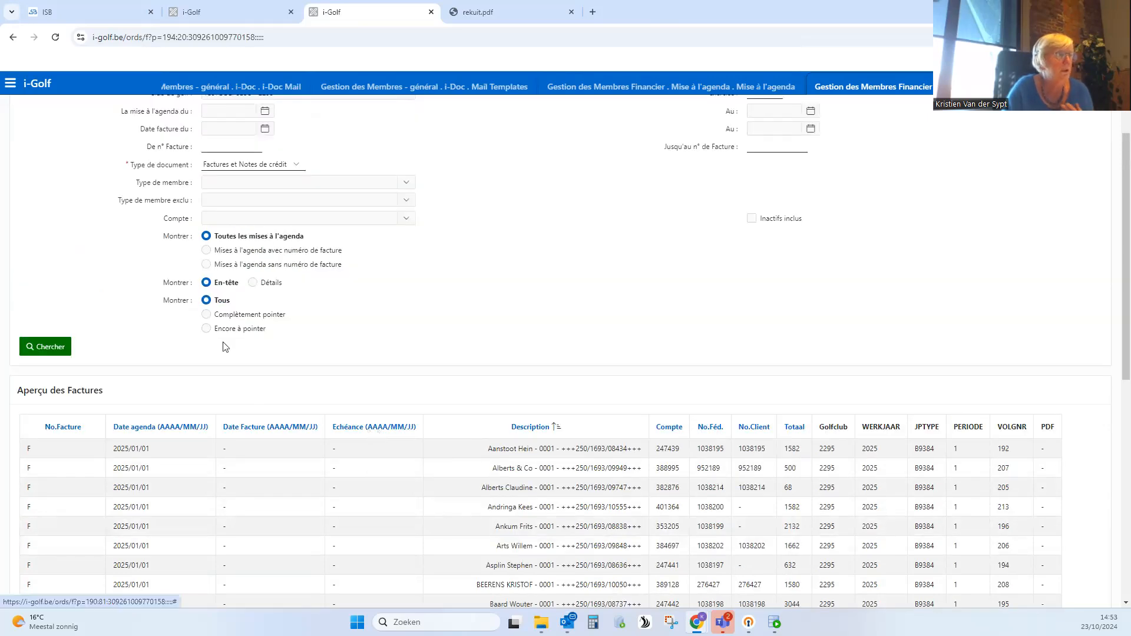
- Show the agenda entries without an invoice number and set the invoice date to 01/12/2024
left_click(207, 265)
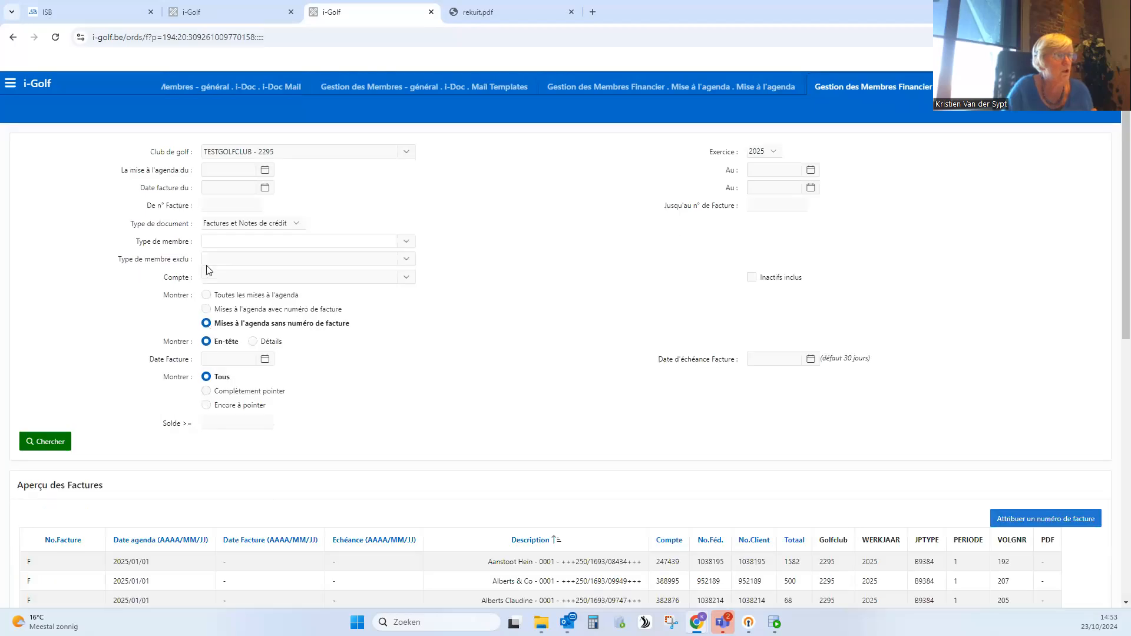
left_click(265, 360)
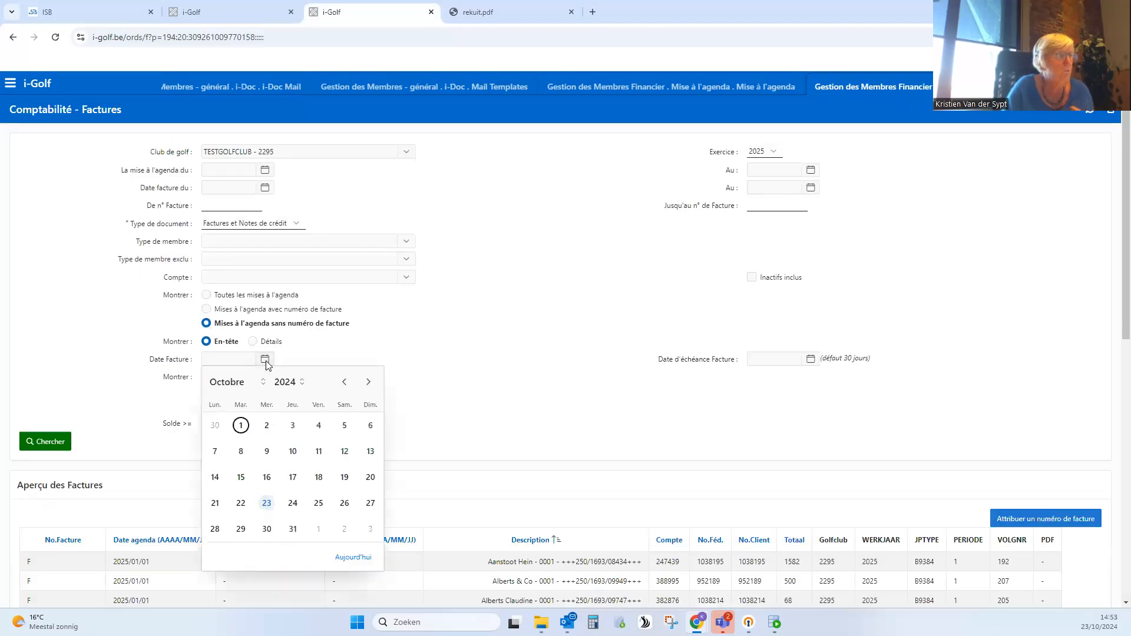
left_click(366, 382)
left_click(367, 382)
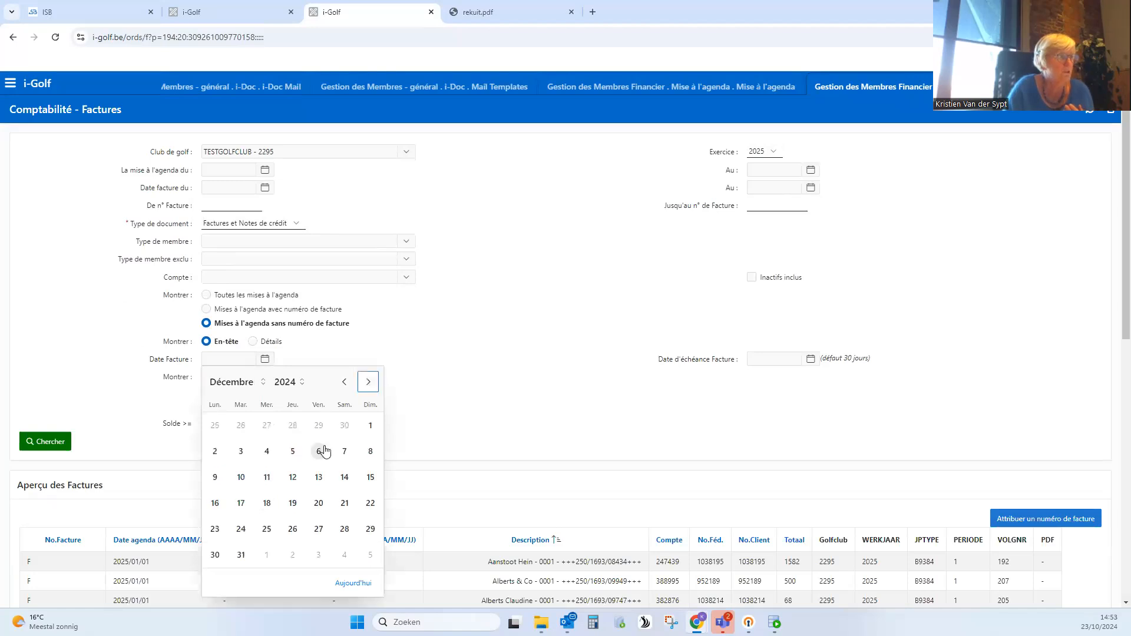
left_click(370, 425)
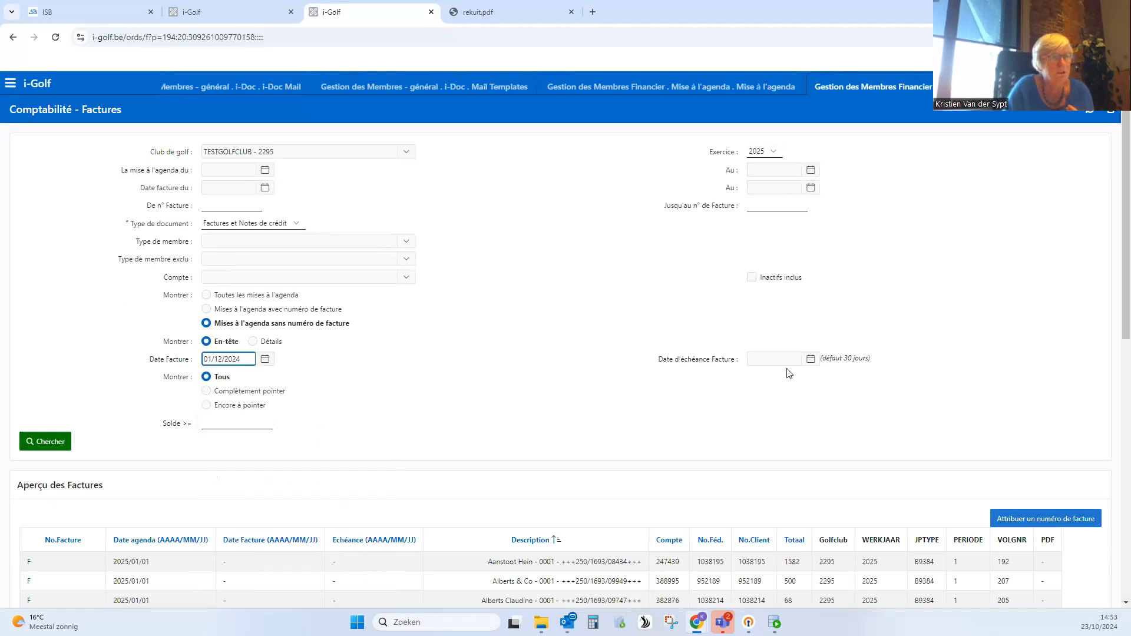
- Set the invoice due date to 31/12/2024 and look over the listed entries without an invoice number
left_click(811, 359)
left_click(913, 383)
left_click(912, 383)
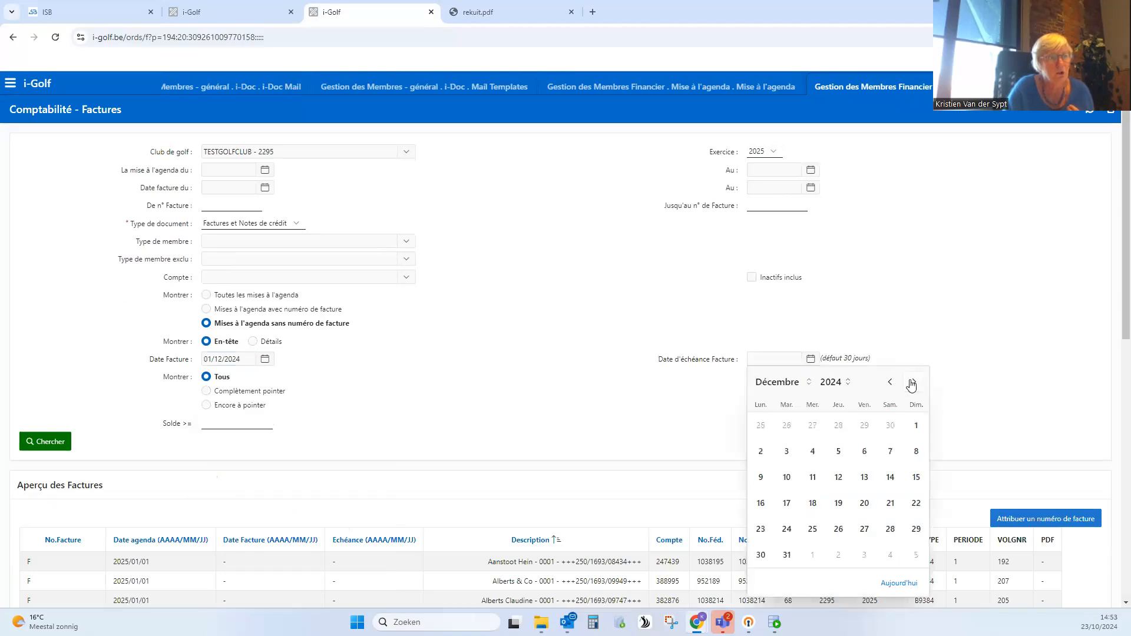
left_click(787, 555)
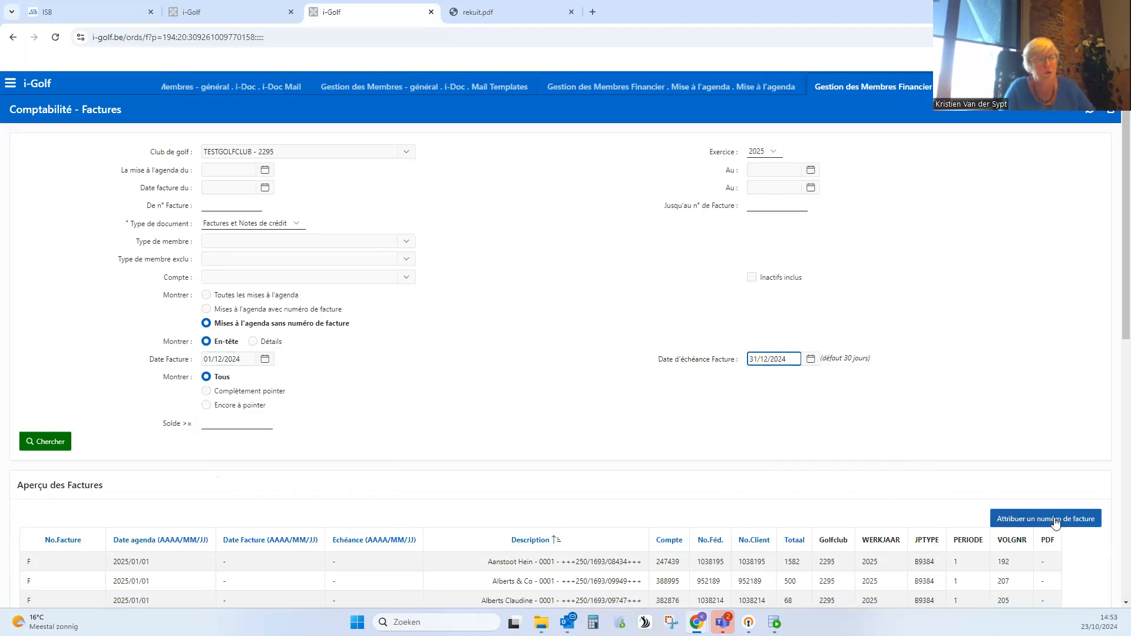
scroll(487, 522, "down", 1)
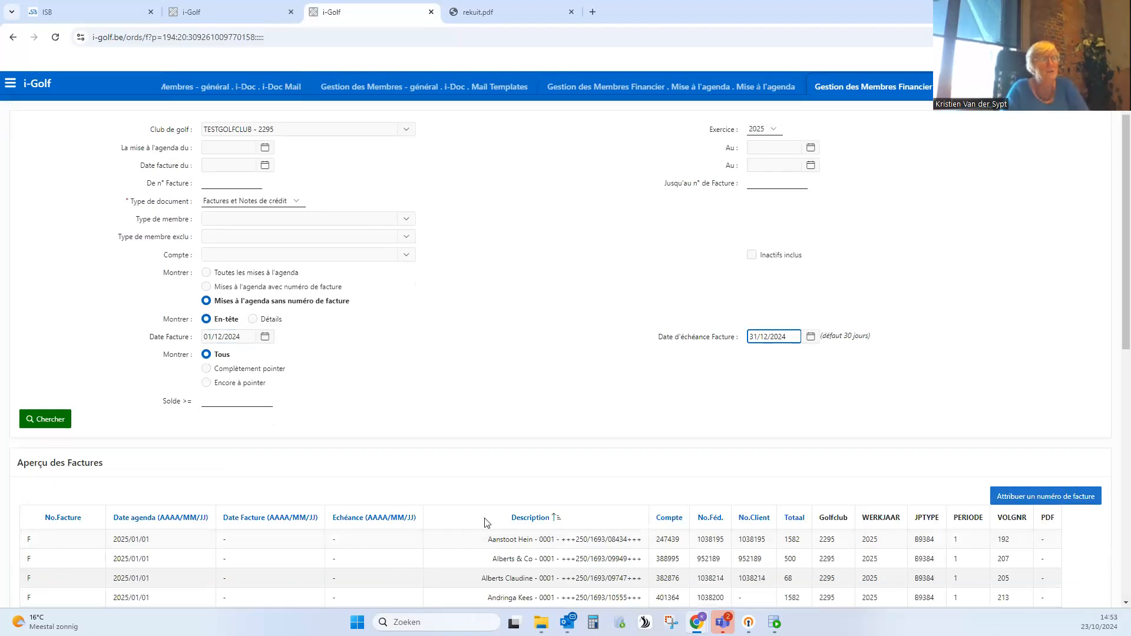
scroll(486, 523, "down", 5)
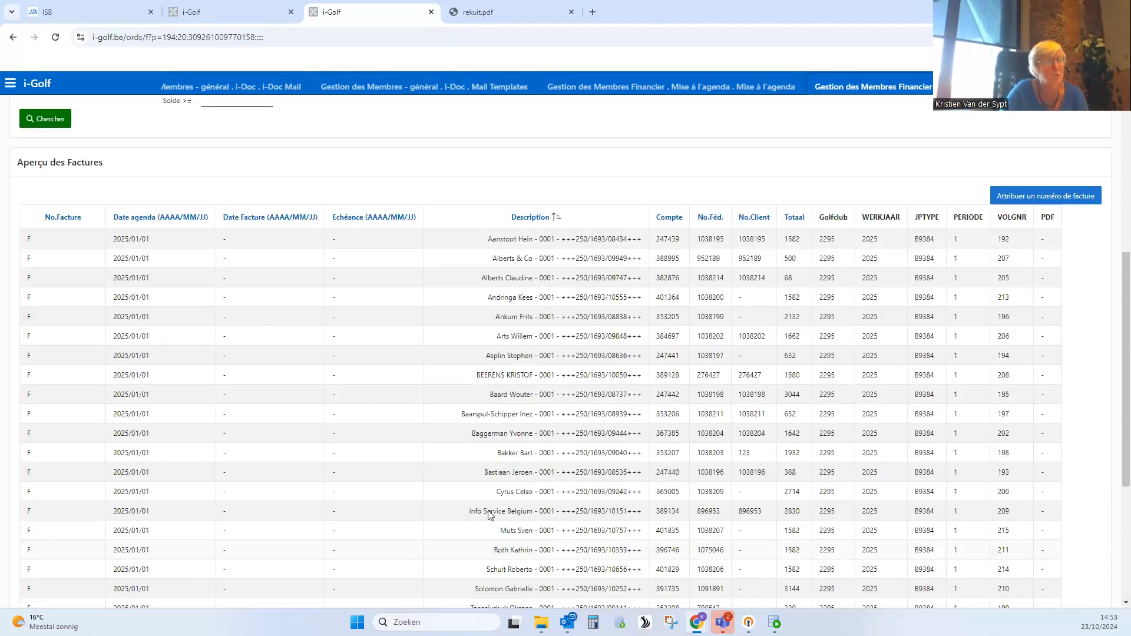
scroll(488, 517, "up", 6)
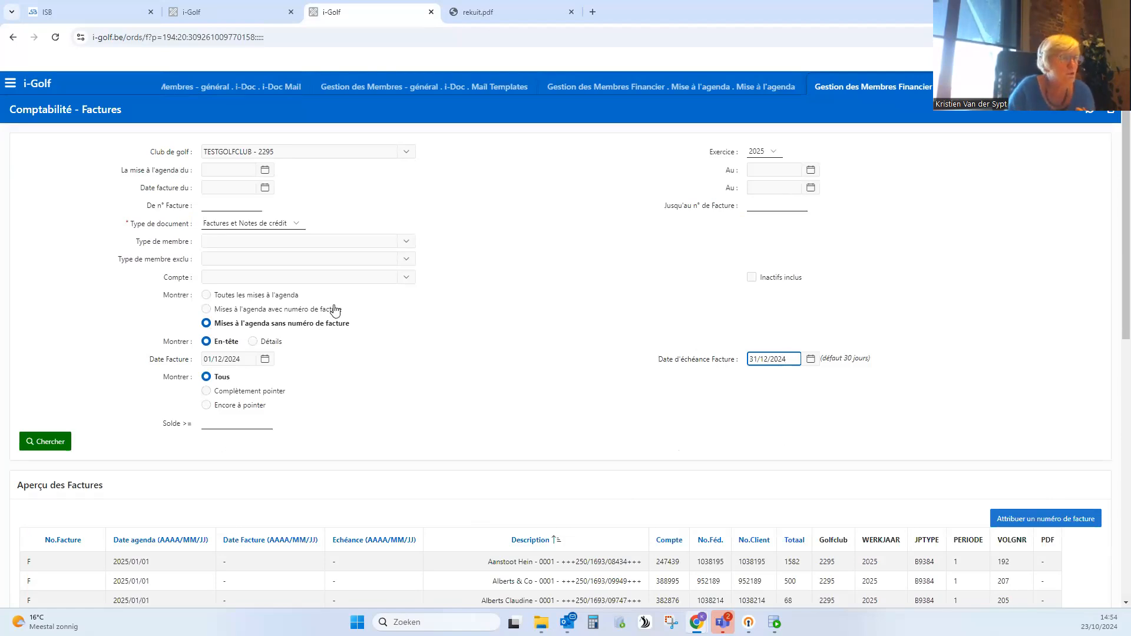
- Filter the invoice overview to the first listed member's account, using its account number from the Compte column
left_click(679, 561)
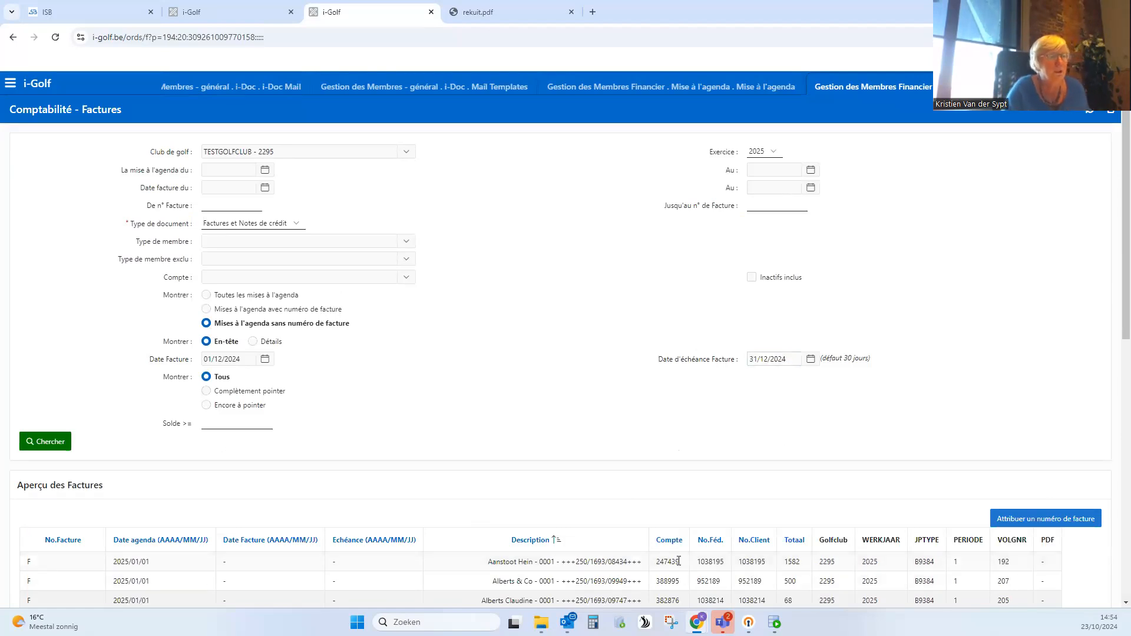
double_click(669, 563)
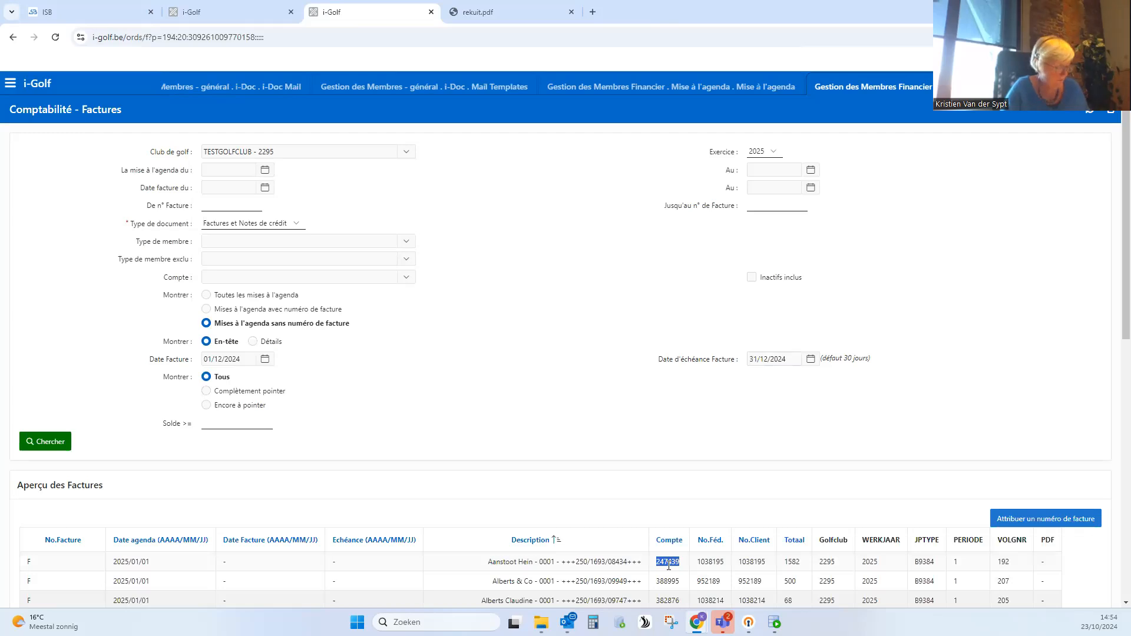
left_click(218, 277)
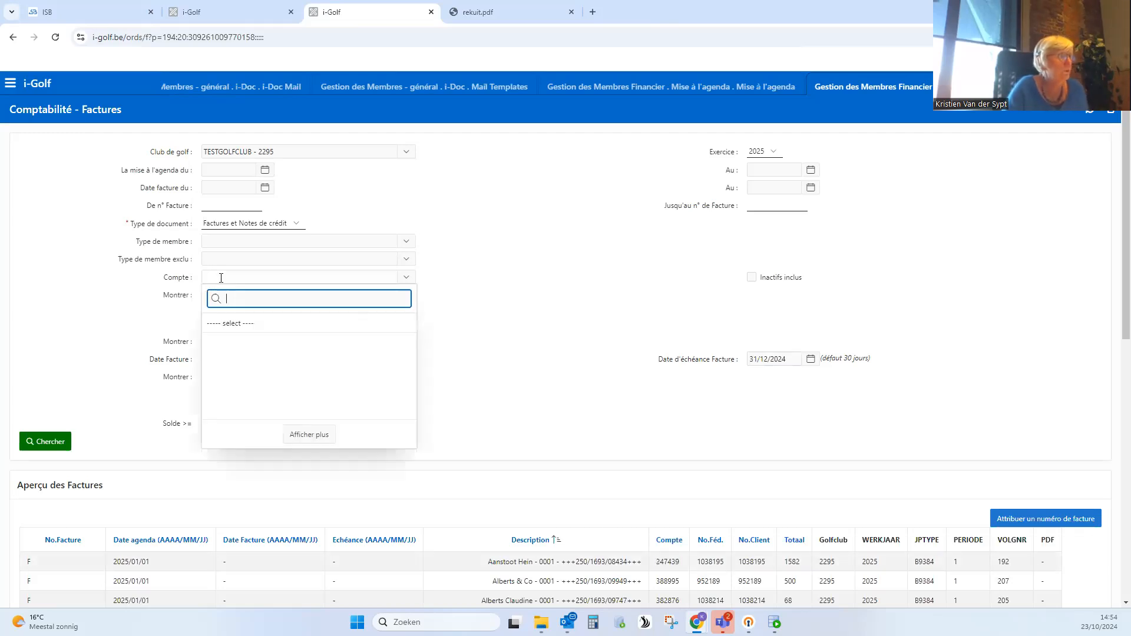
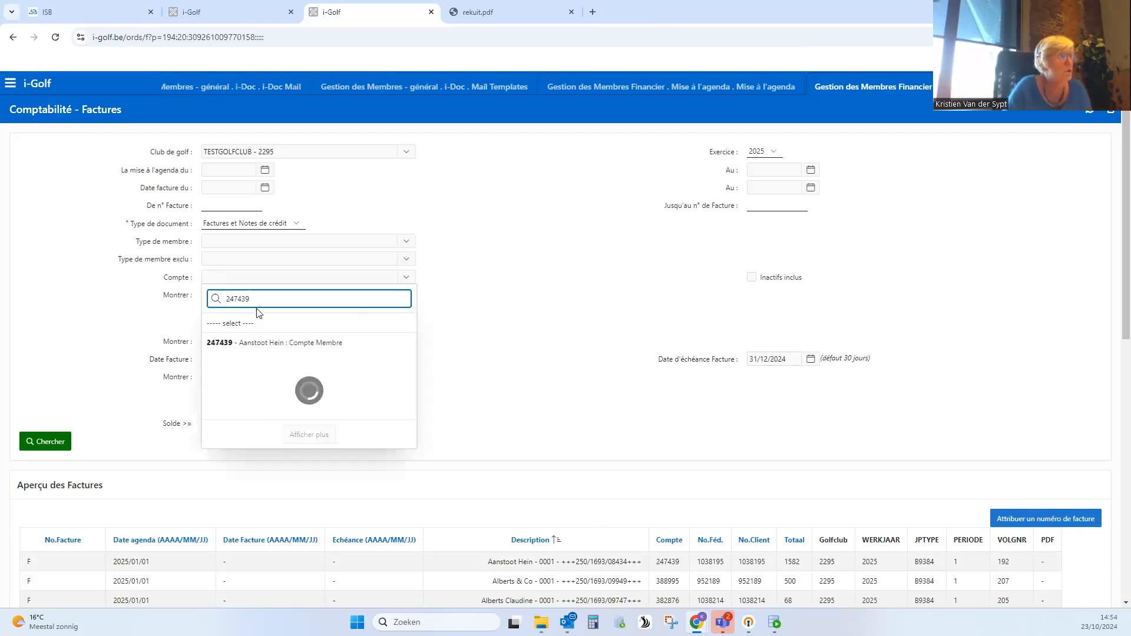
left_click(256, 323)
left_click(46, 442)
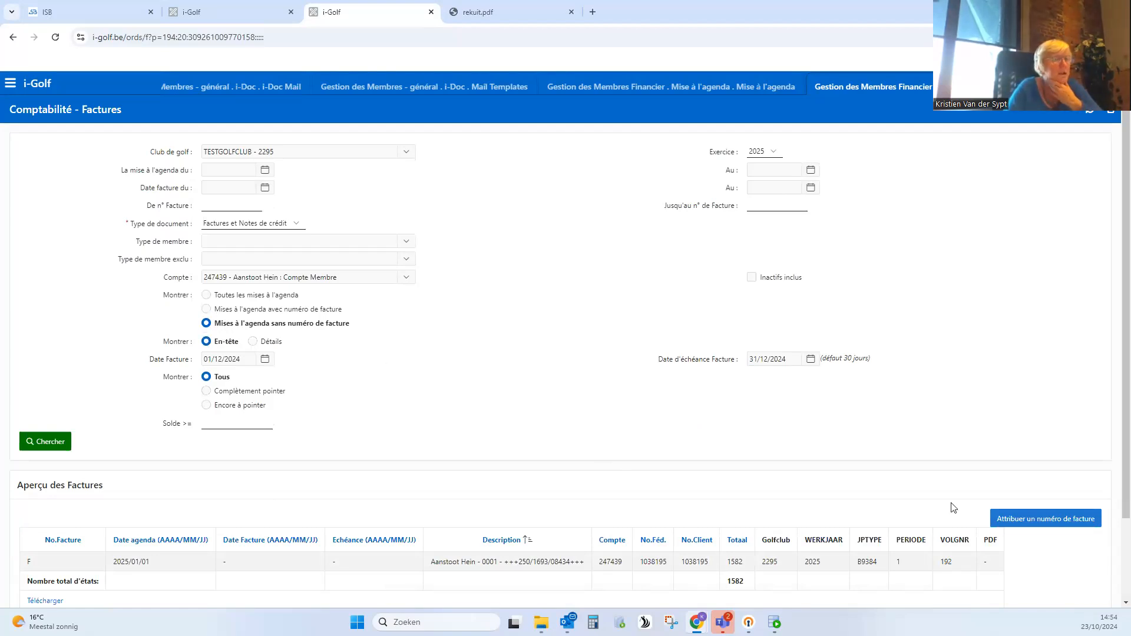
- Assign an invoice number to this member's entry, confirm it, and show the entries with an invoice number
left_click(1044, 520)
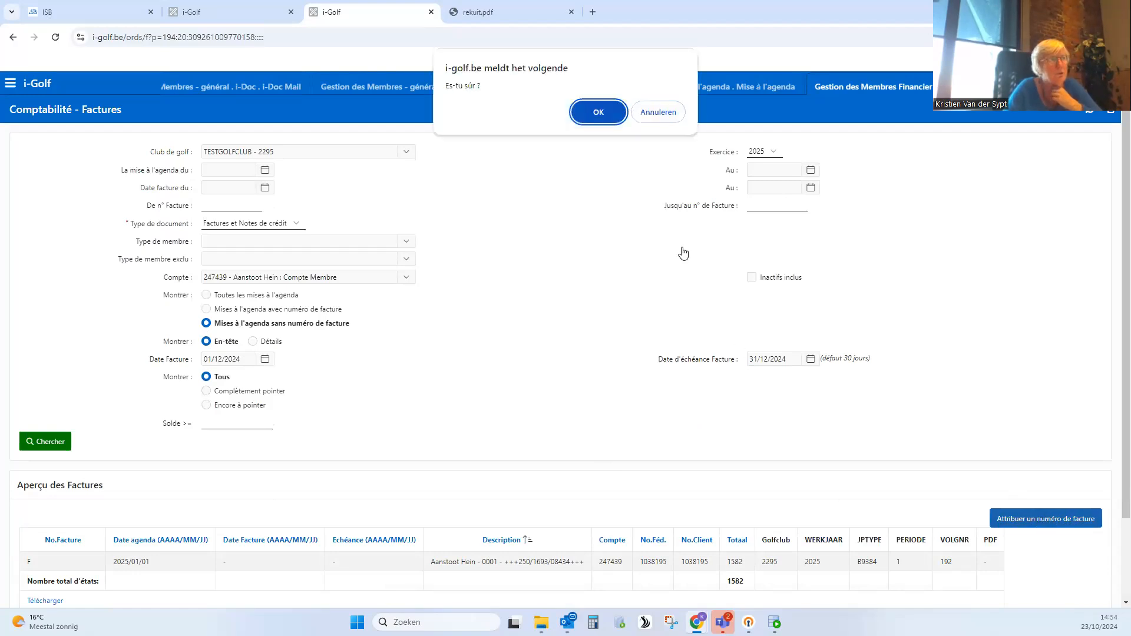
left_click(598, 113)
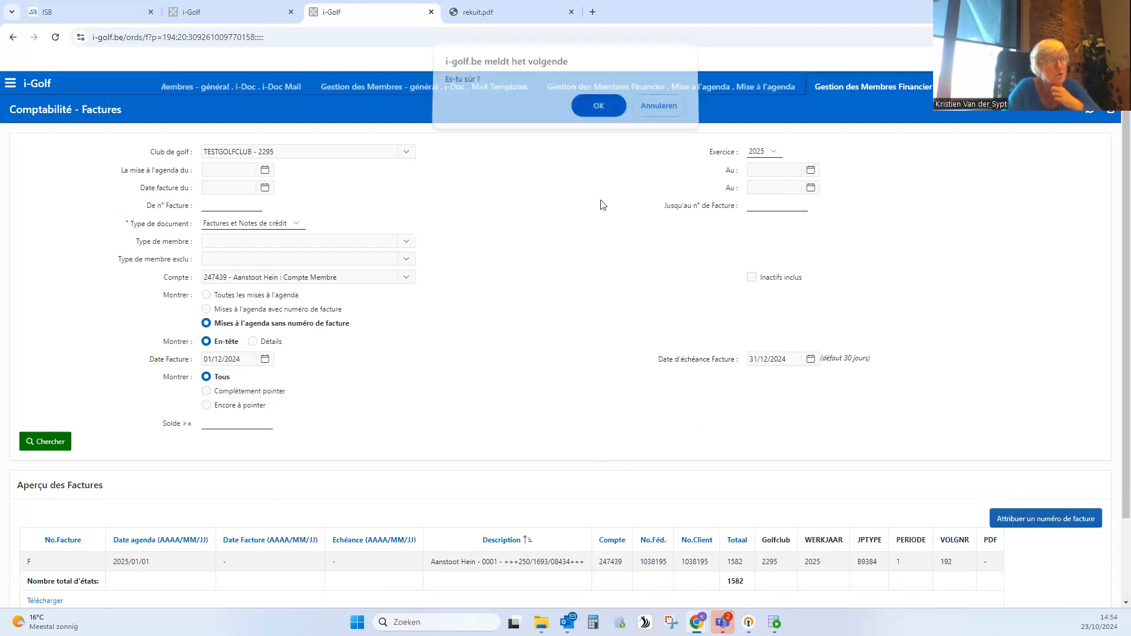
left_click(206, 309)
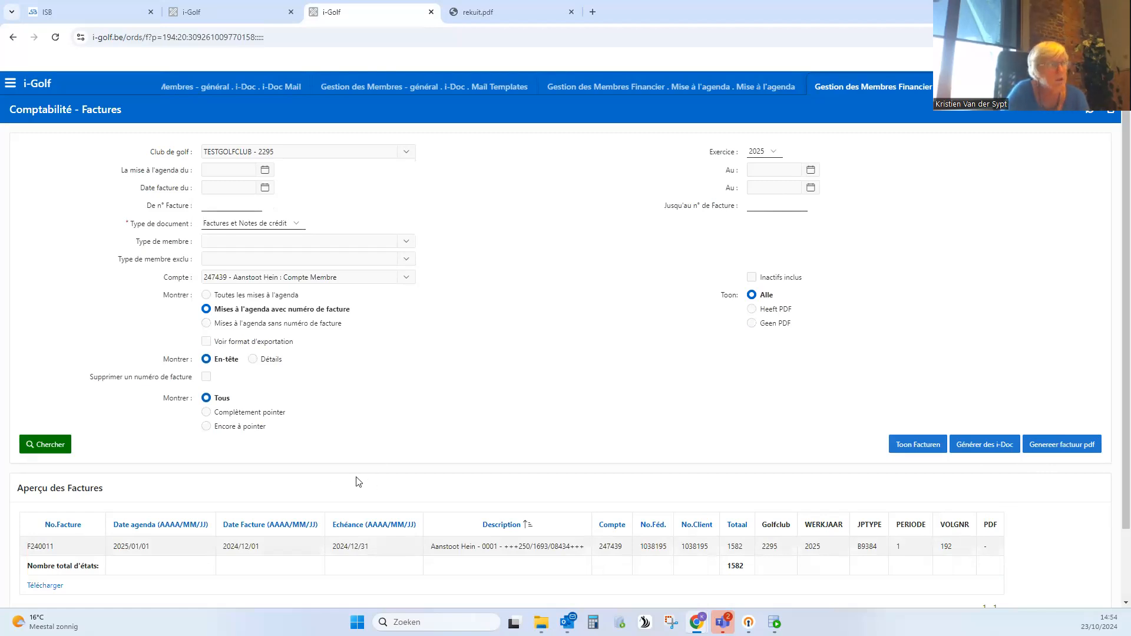
- Return to entries without an invoice number, clear the account filter and limit the overview to Complètement pointer
left_click(210, 325)
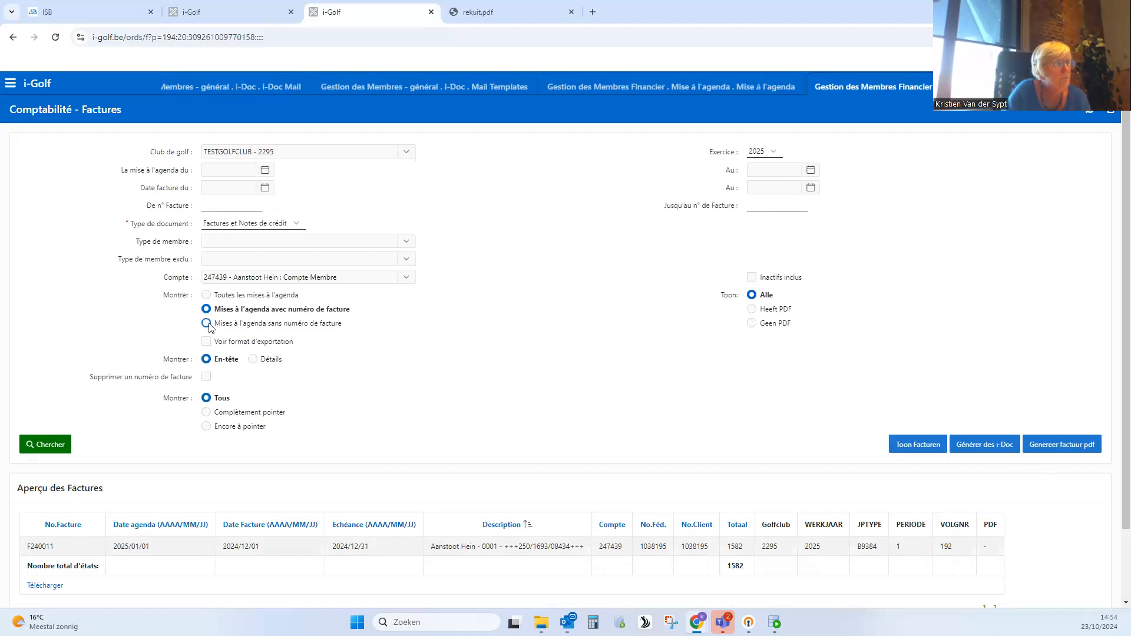
left_click(268, 277)
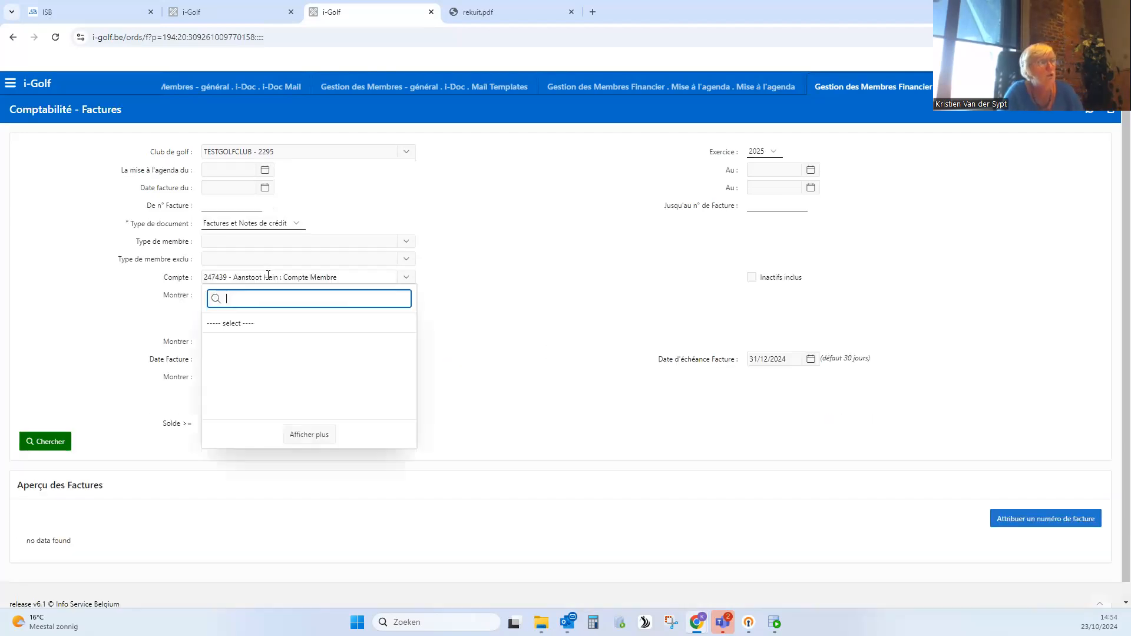
left_click(248, 321)
left_click(558, 341)
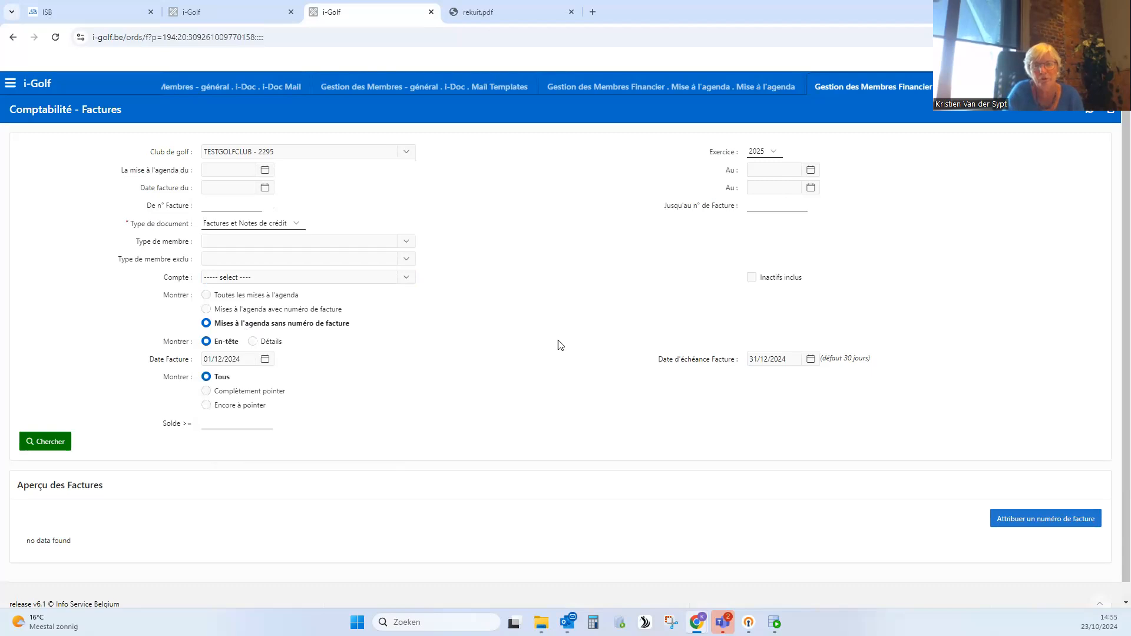
left_click(206, 392)
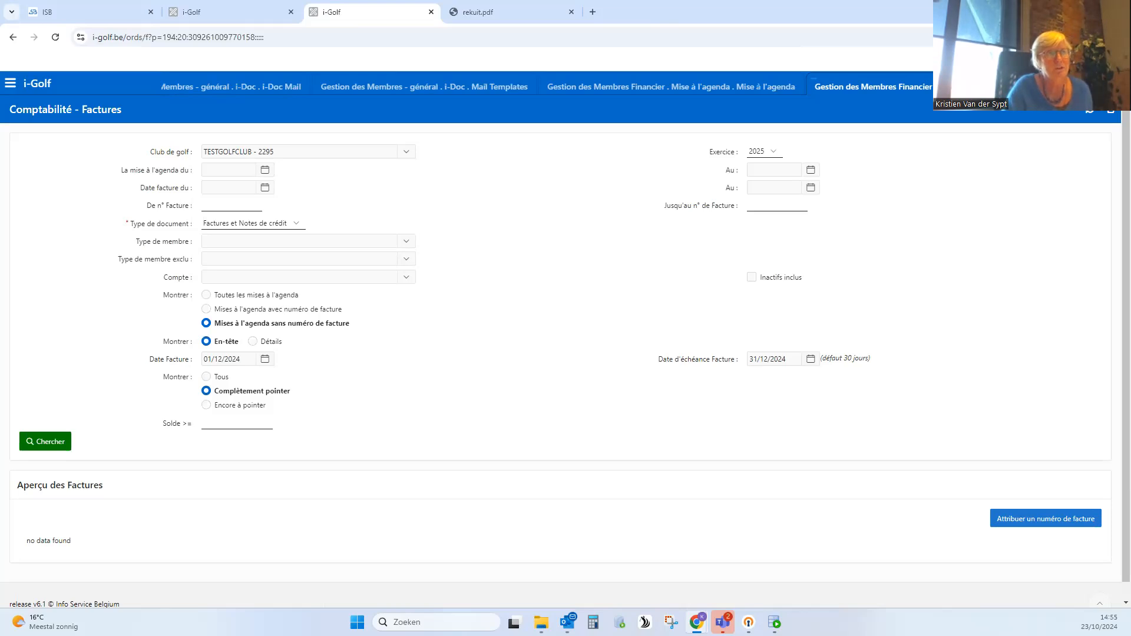
- Close the Factures page and open Types de transactions under Gestion des Membres Configuration
left_click(1111, 110)
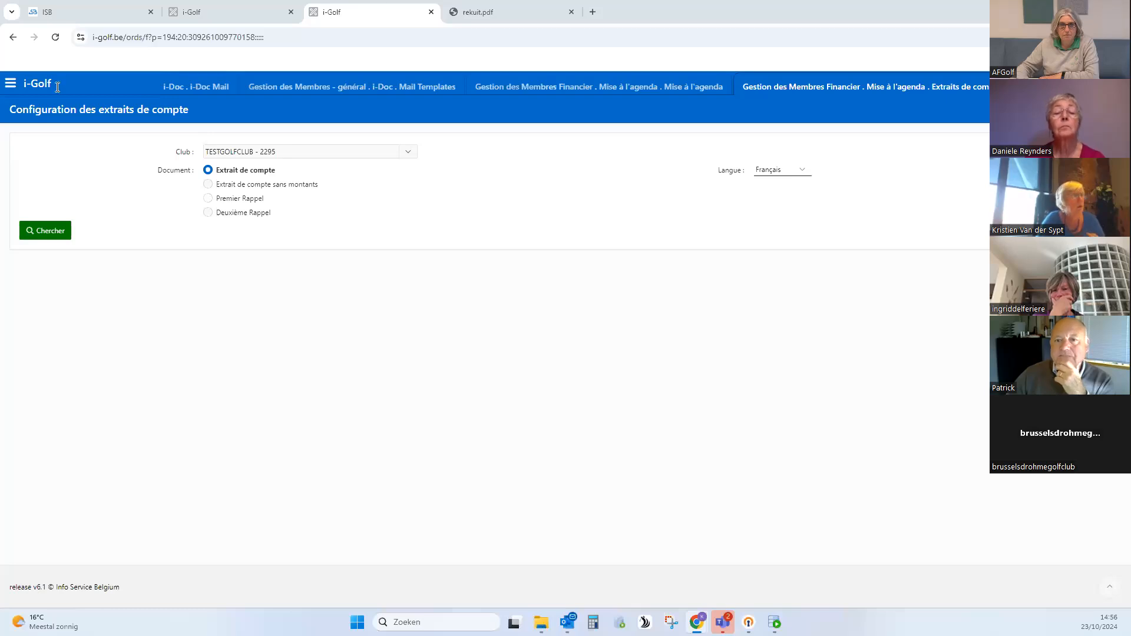
left_click(13, 84)
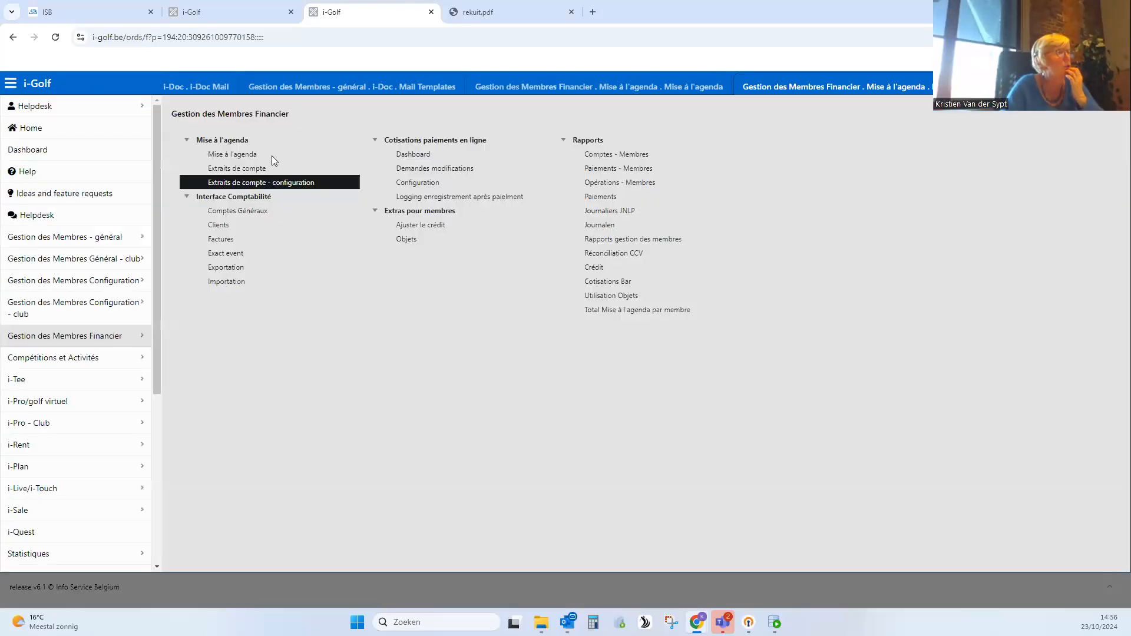
left_click(113, 284)
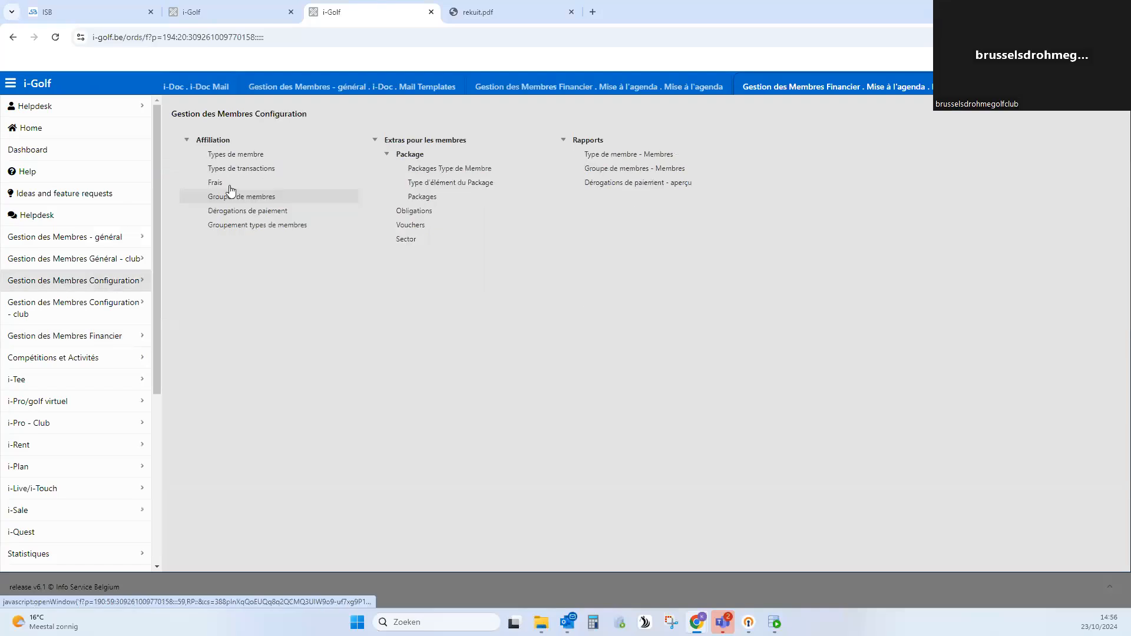
left_click(238, 169)
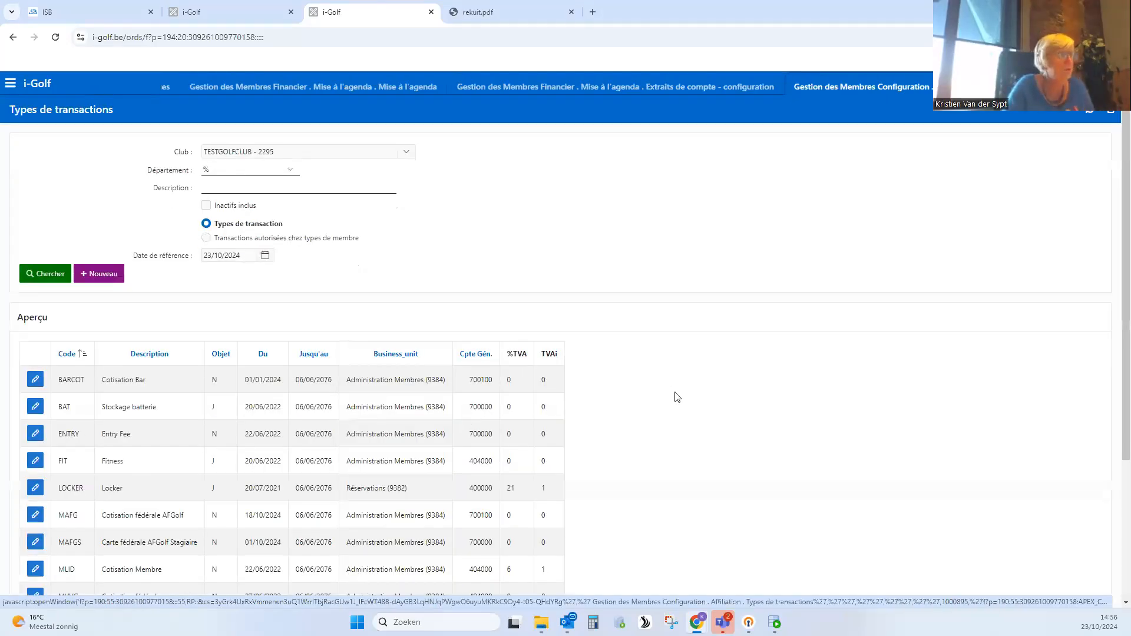
- Review the BARCOT (Cotisation Bar) transaction type down to its supplementary descriptions, and return to the overview
scroll(675, 394, "down", 3)
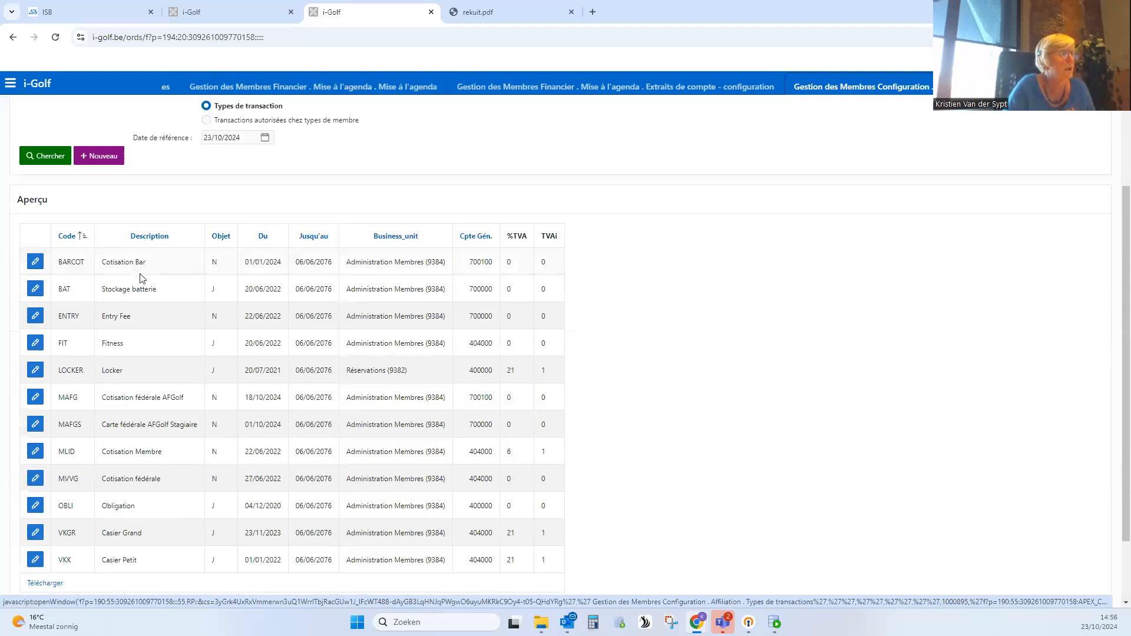
left_click(35, 264)
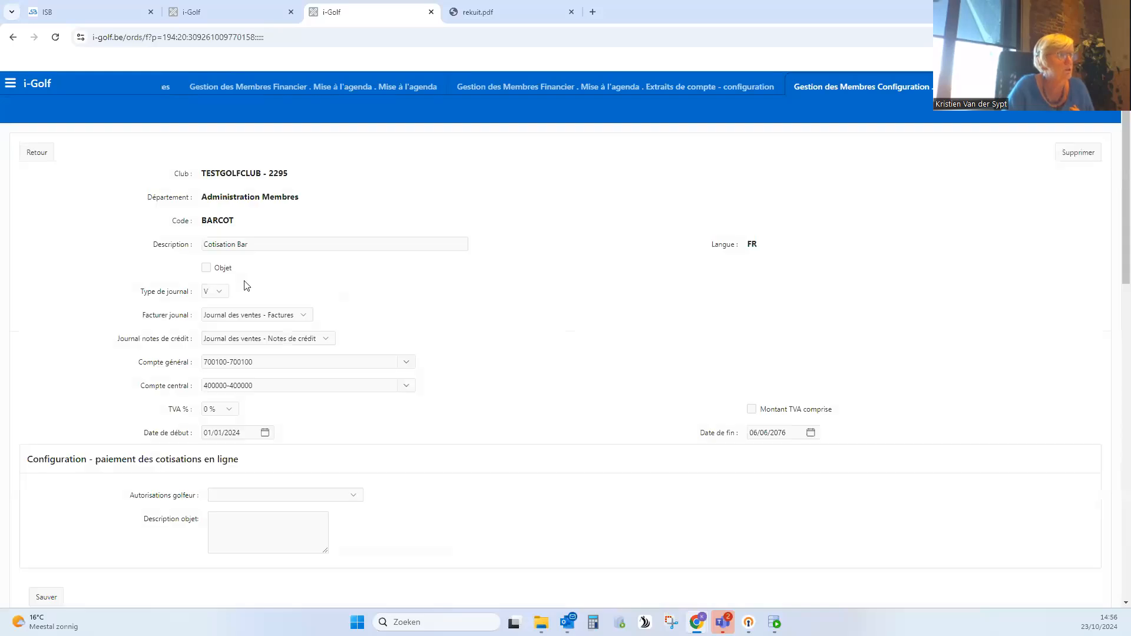
scroll(246, 286, "down", 20)
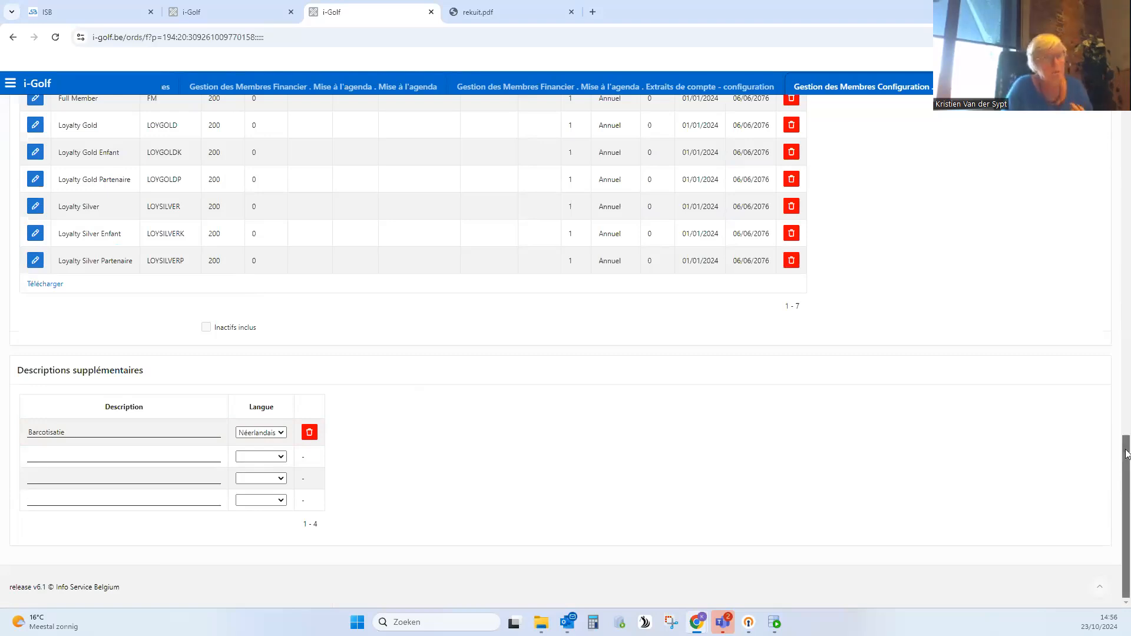
left_click_drag(1126, 454, 66, 160)
left_click(46, 151)
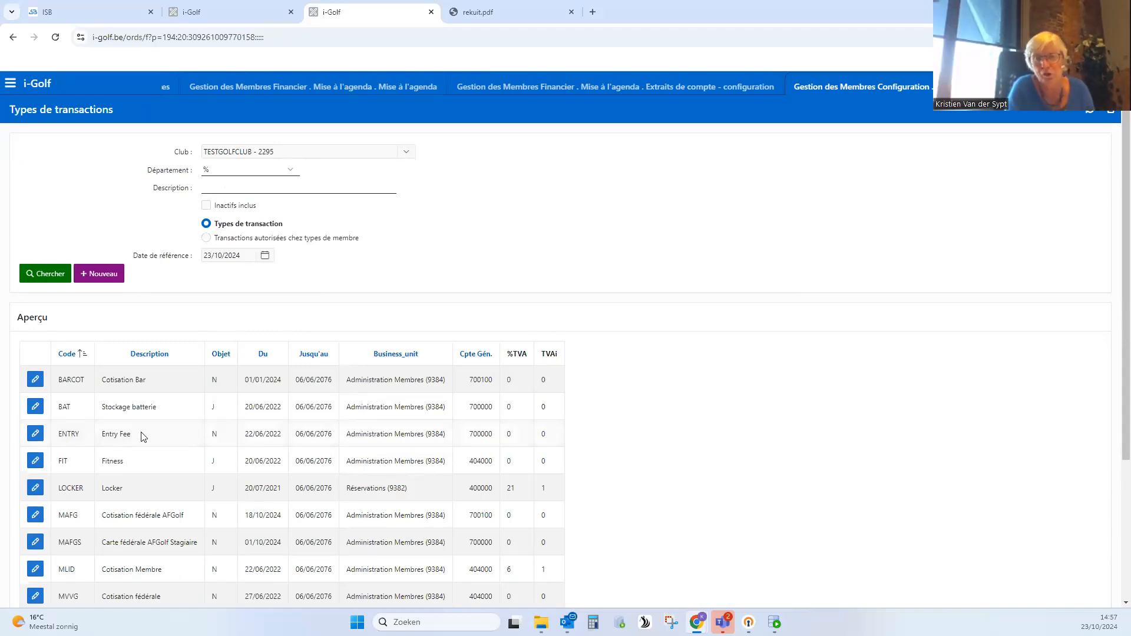
- Enter "Cotisation fédérale" as the Néerlandais supplementary description of transaction type MVVG, and return to the overview without saving
scroll(141, 441, "down", 2)
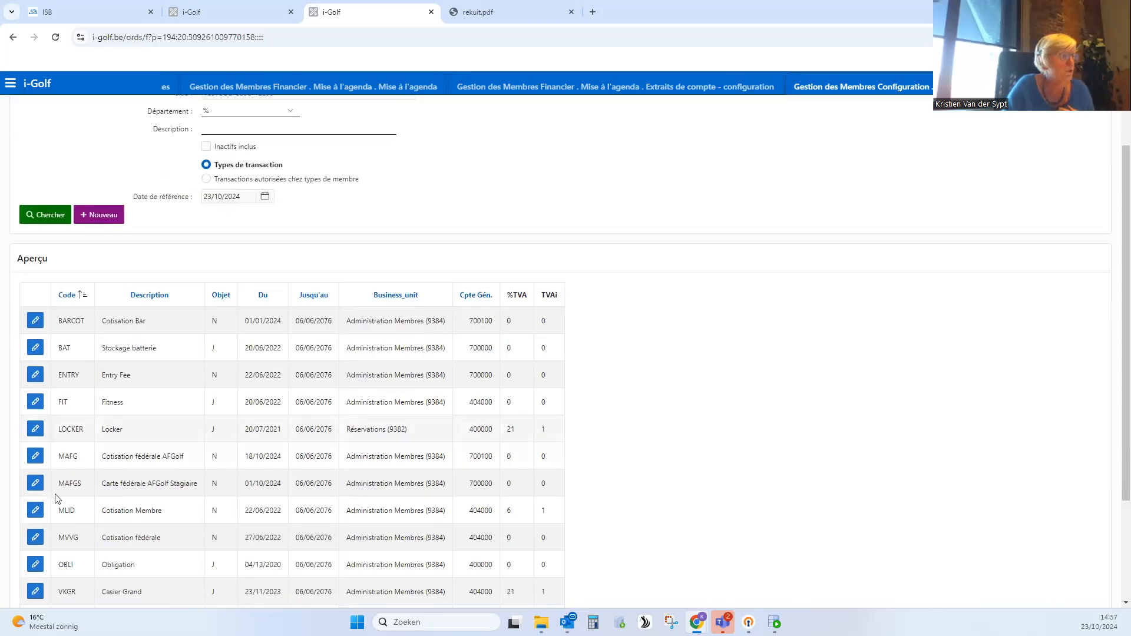
left_click(35, 478)
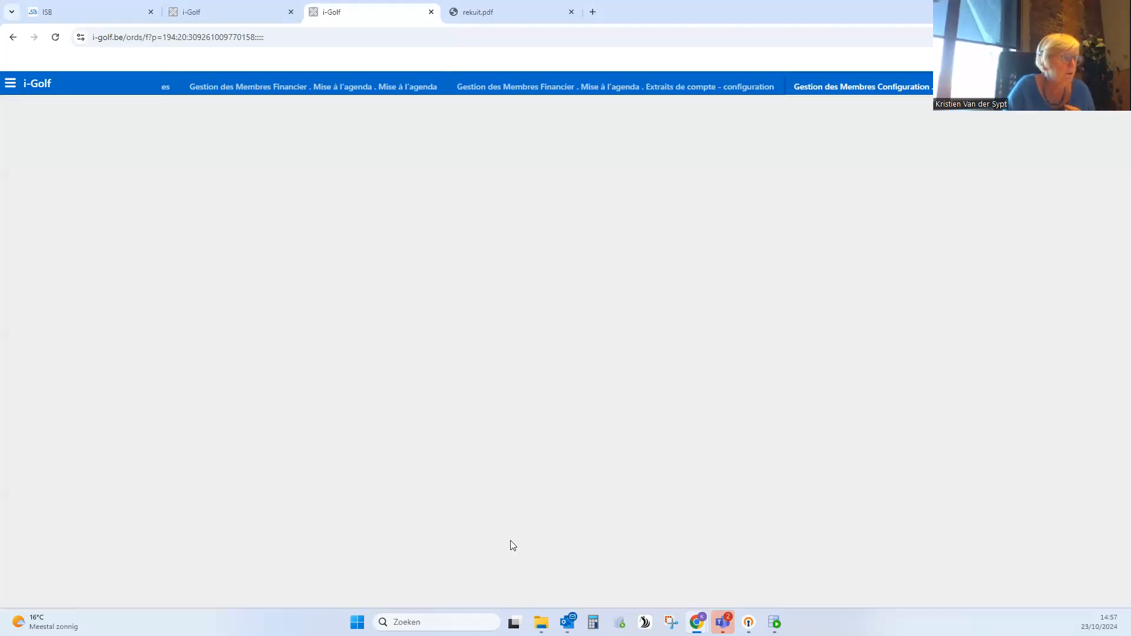
scroll(556, 551, "down", 15)
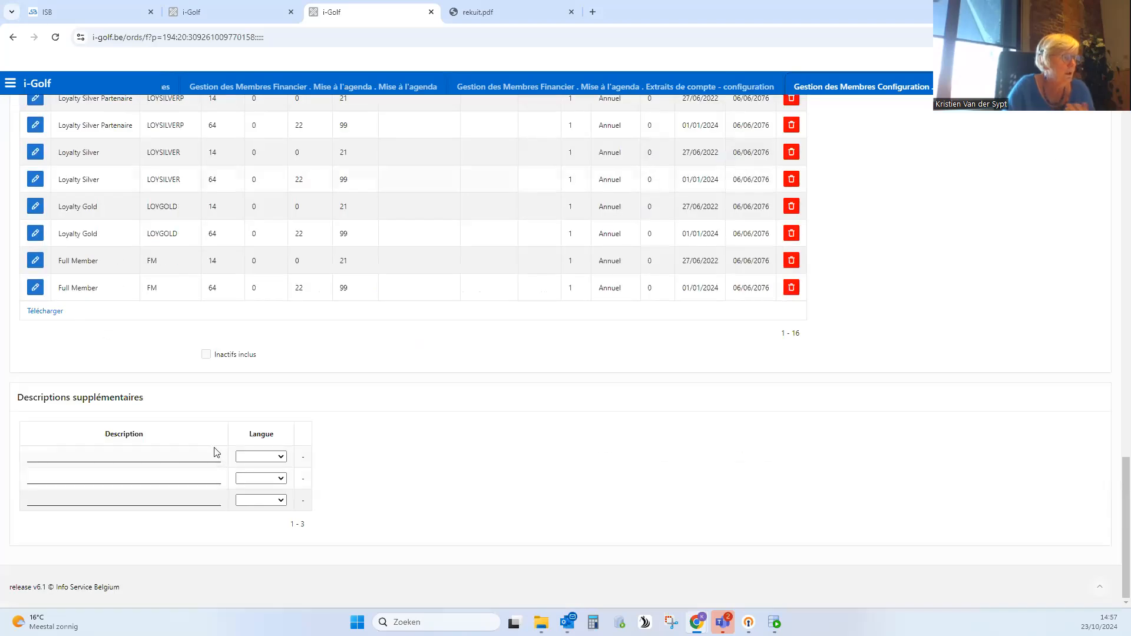
left_click(78, 458)
type("V")
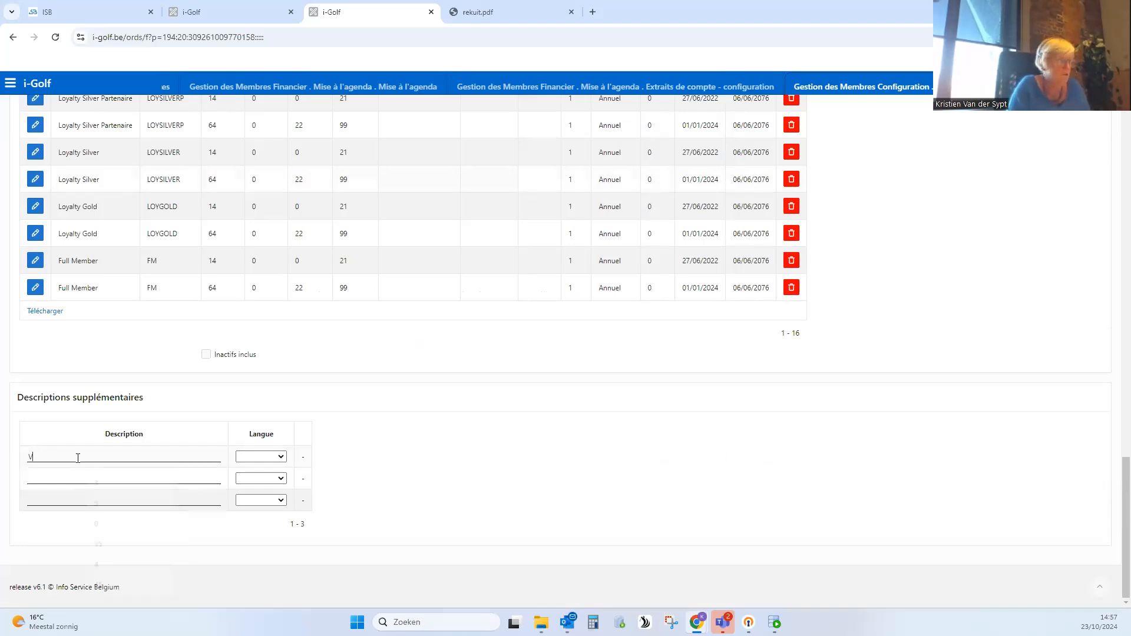
type("otisation féd")
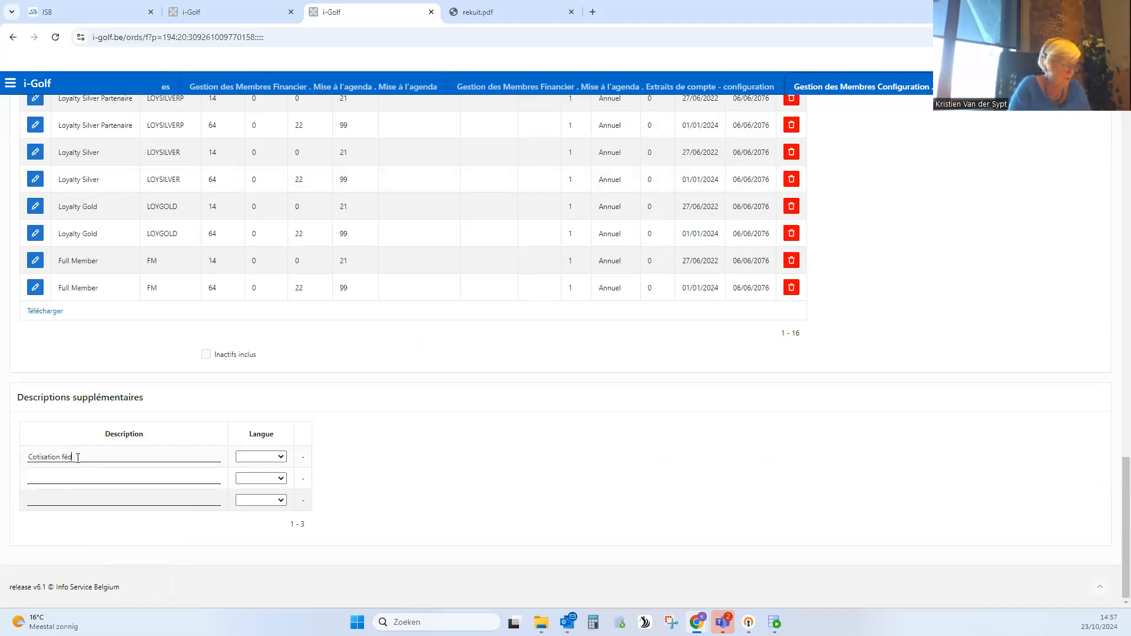
type("érale")
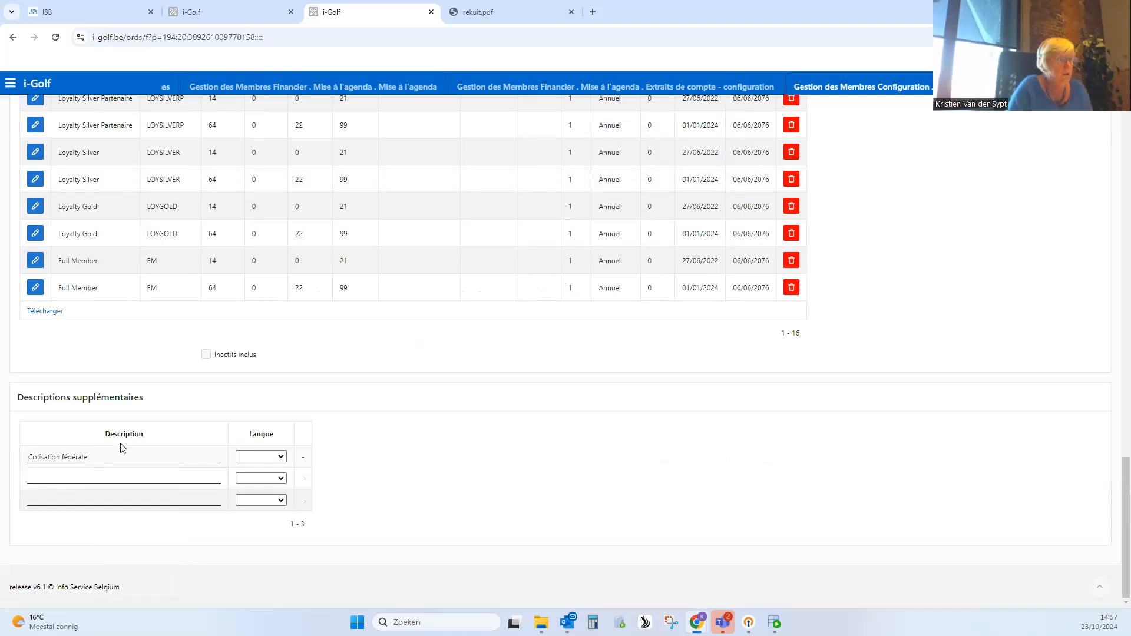
left_click(274, 459)
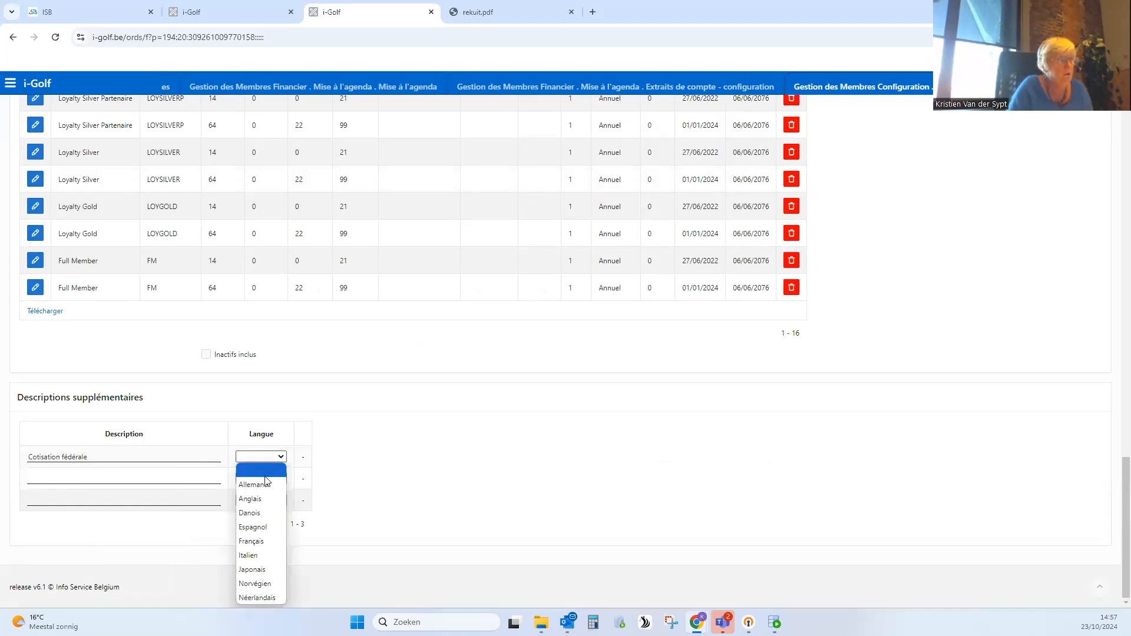
left_click(264, 599)
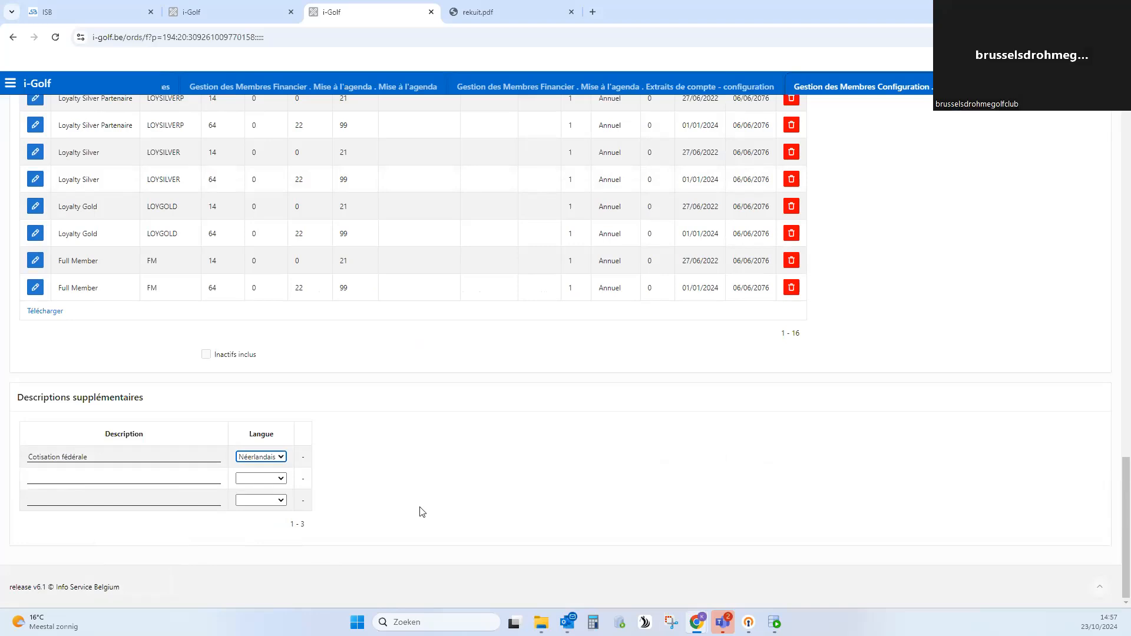
left_click(474, 490)
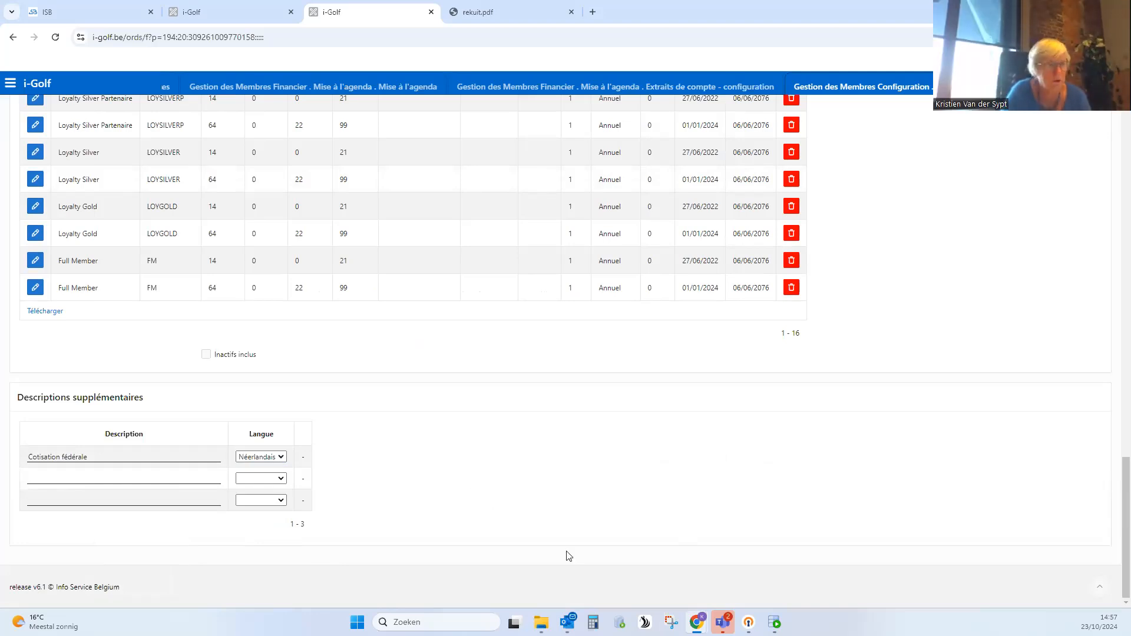
left_click_drag(1126, 485, 1122, 135)
left_click(41, 153)
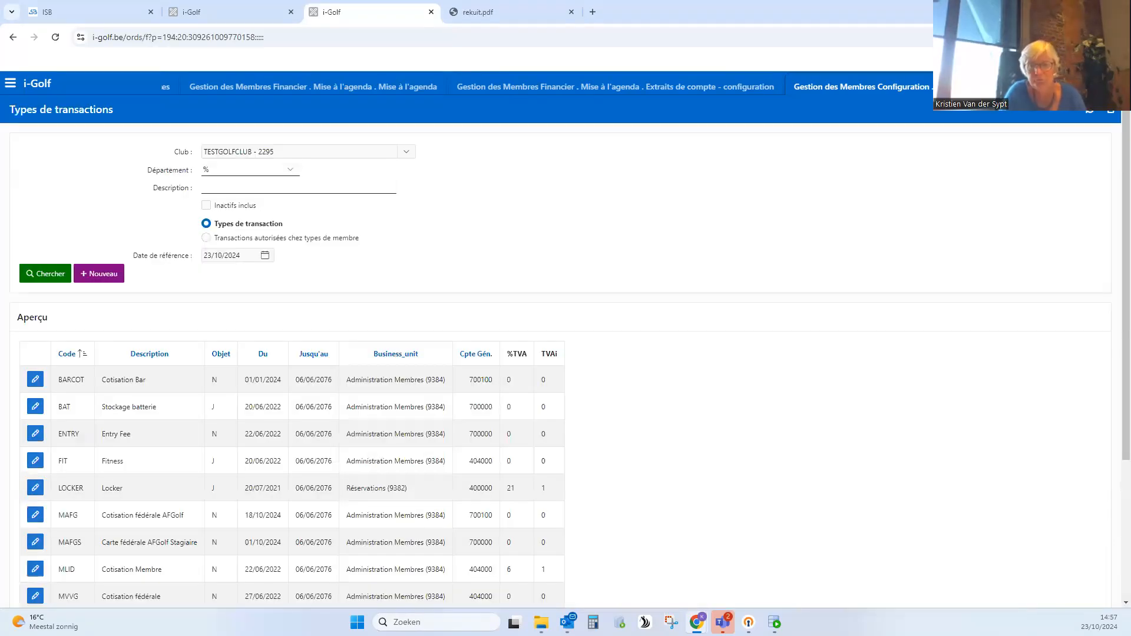